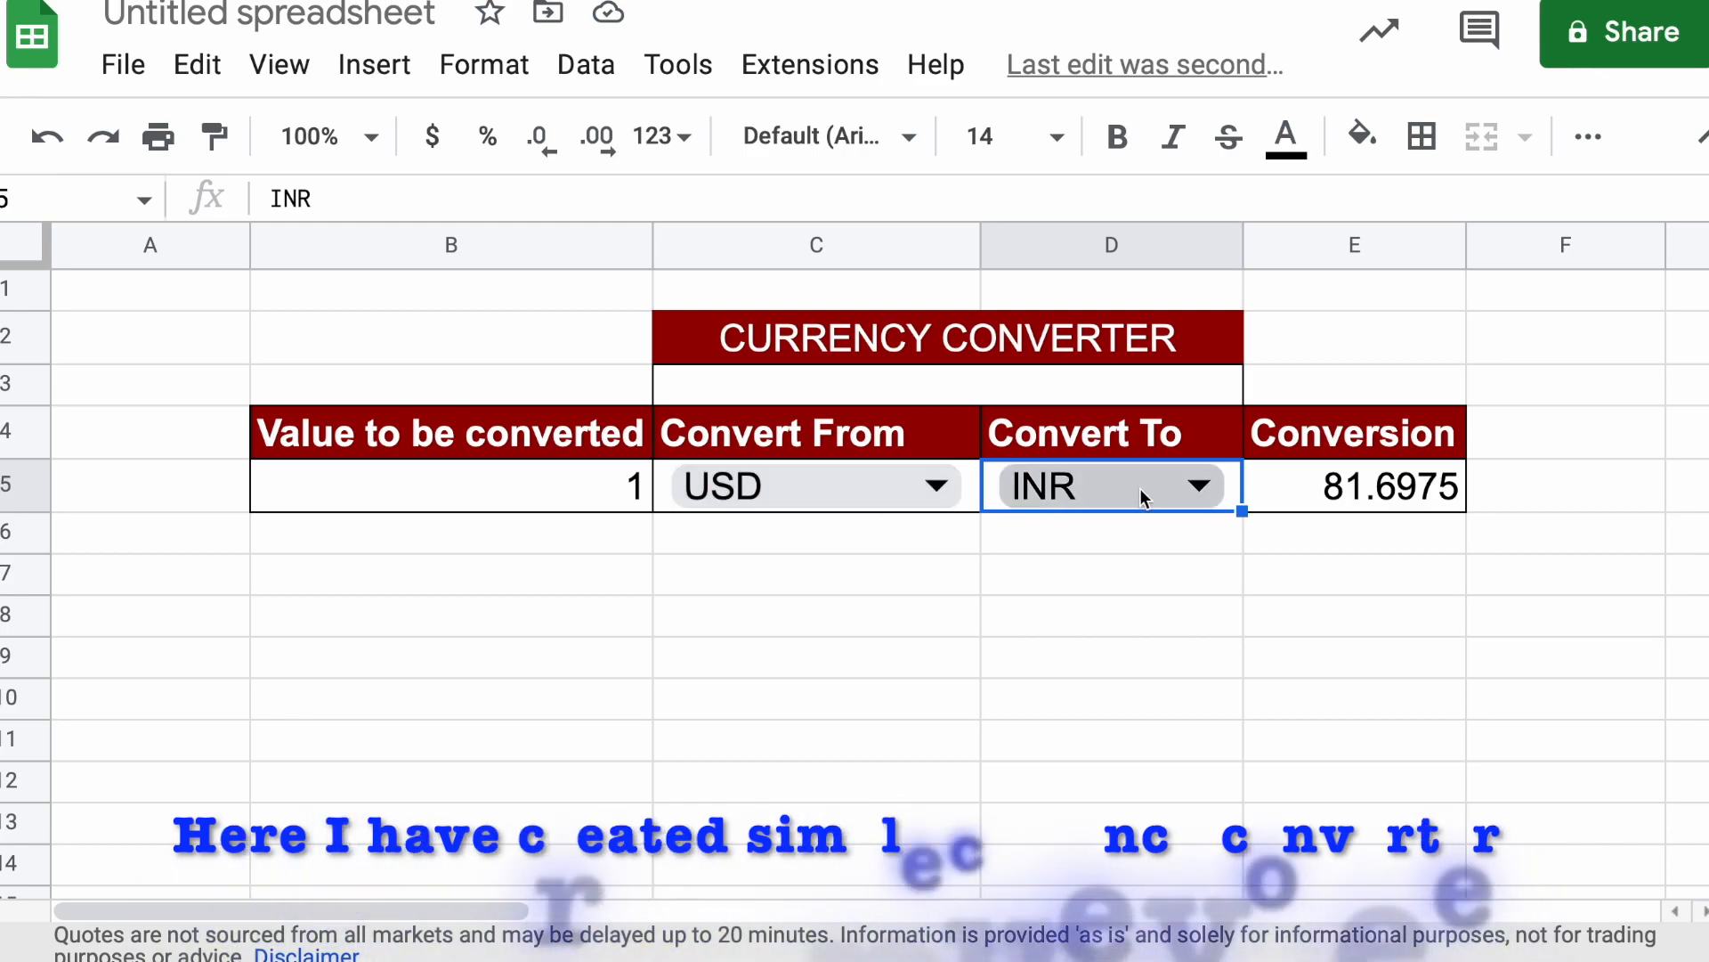
# Set the converter's value to be converted in cell B5 to 100
pyautogui.click(641, 486)
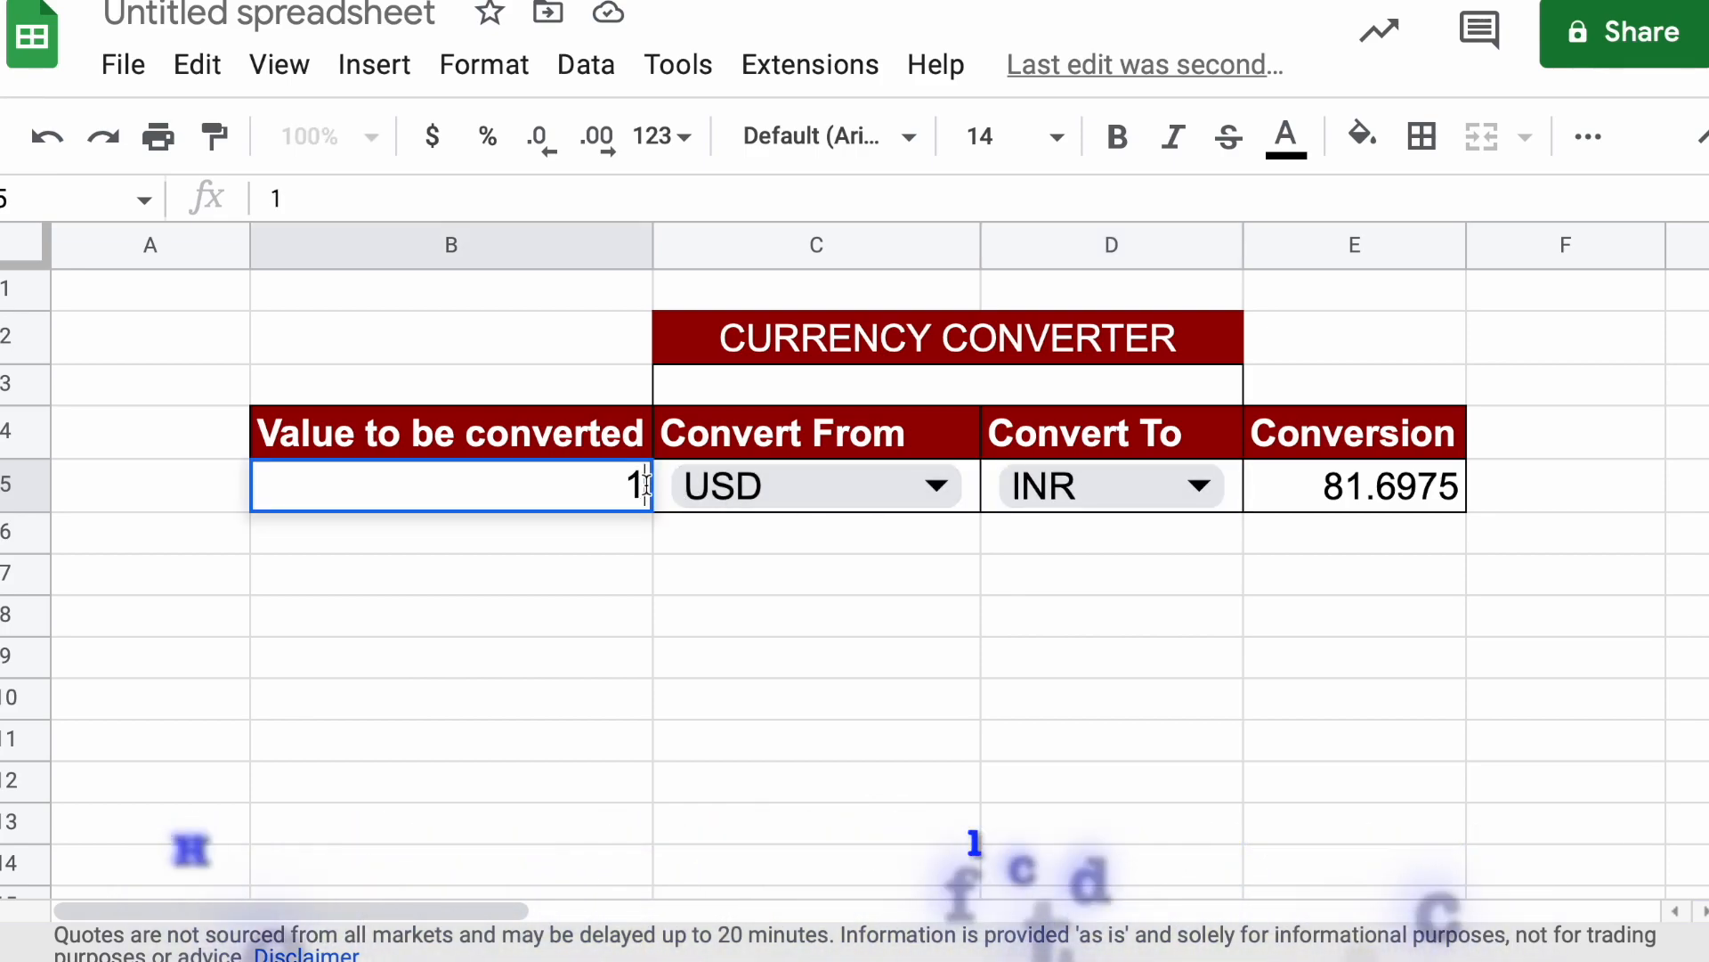
pyautogui.write('100')
pyautogui.press('Return')
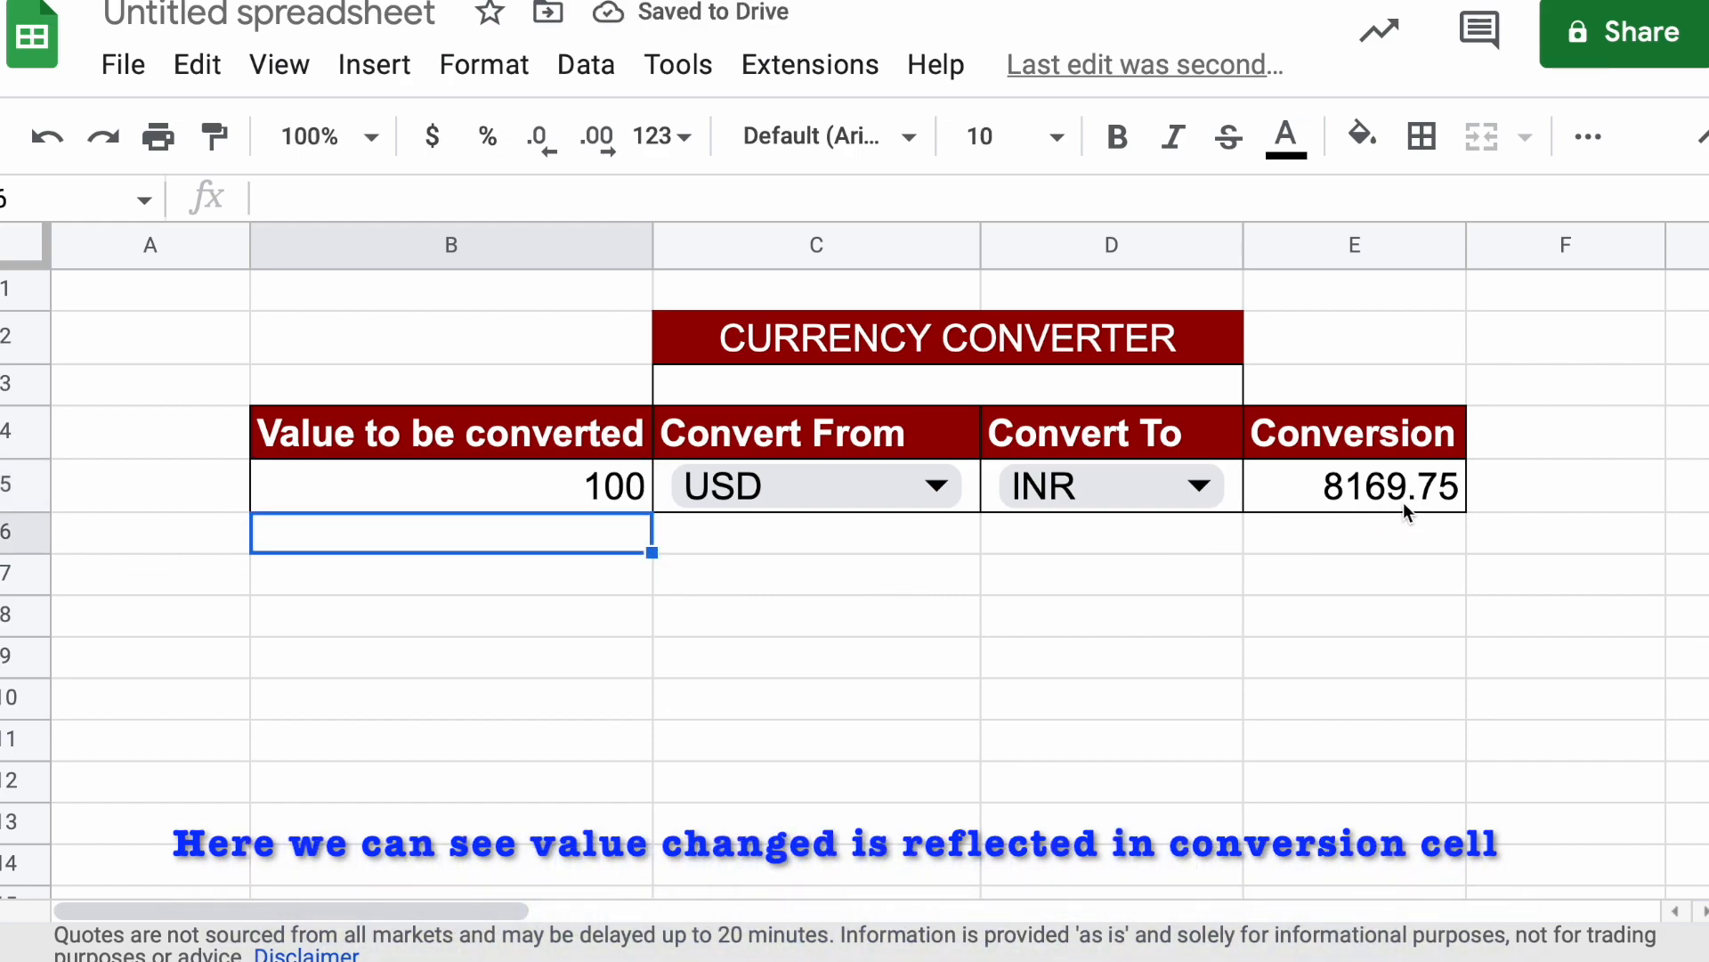
pyautogui.click(1136, 562)
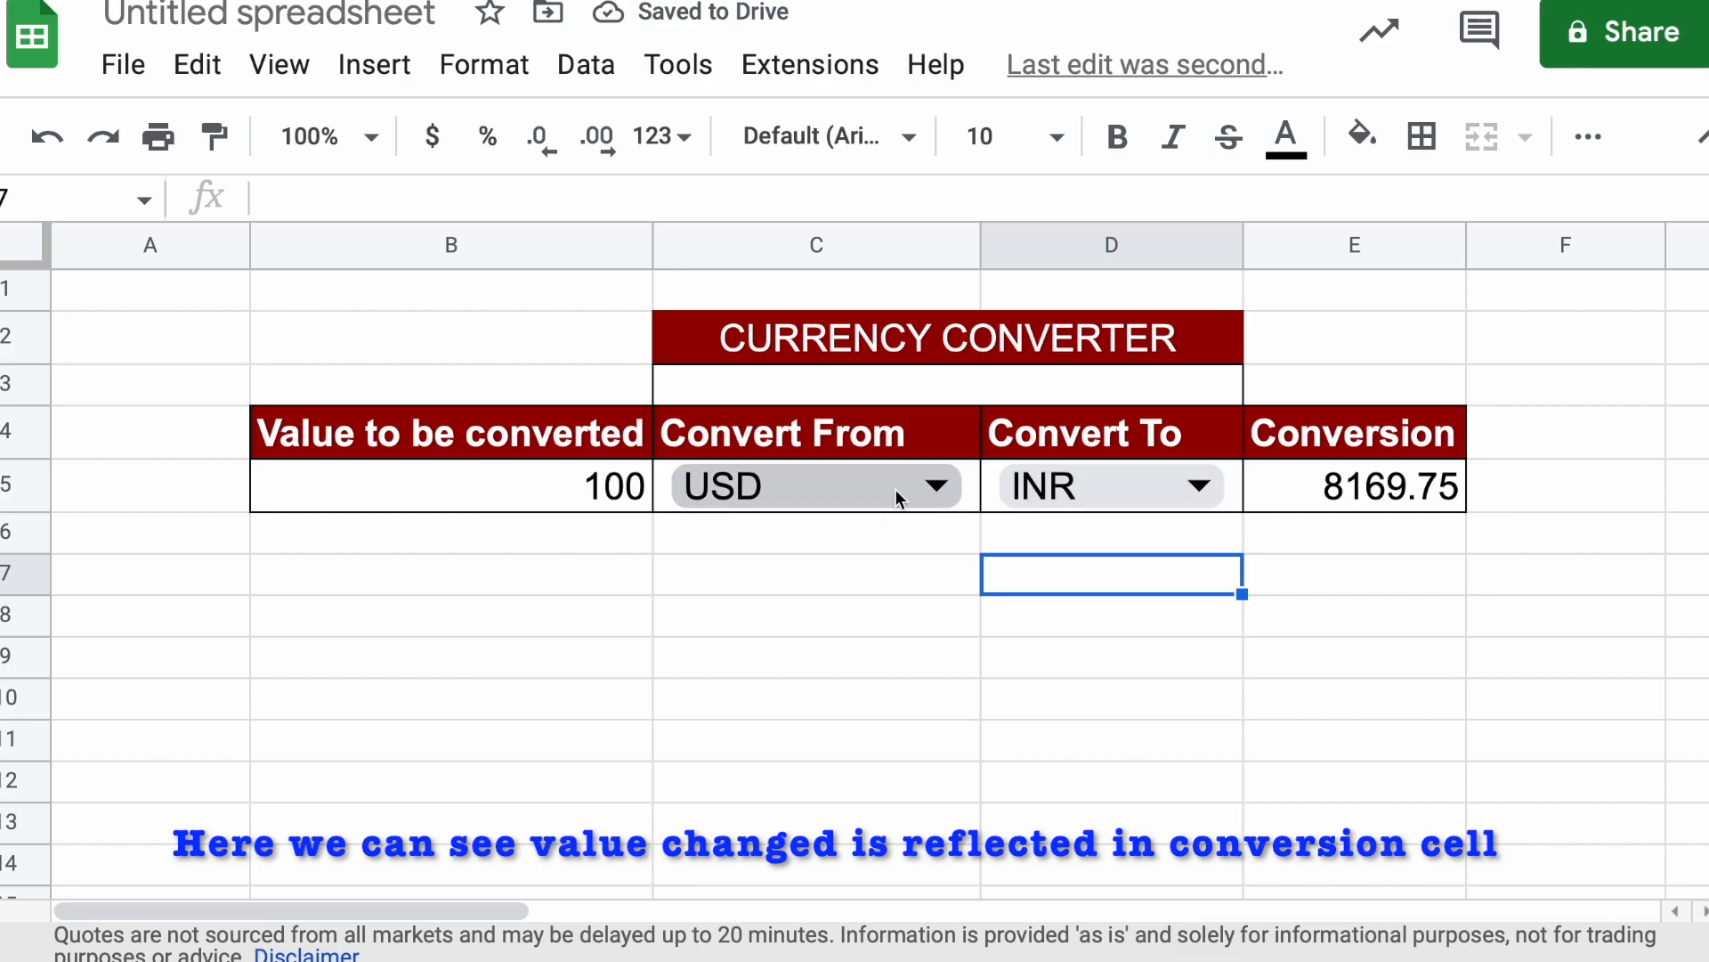
# Choose JPY as the currency to convert from and CAD as the currency to convert to
pyautogui.click(917, 486)
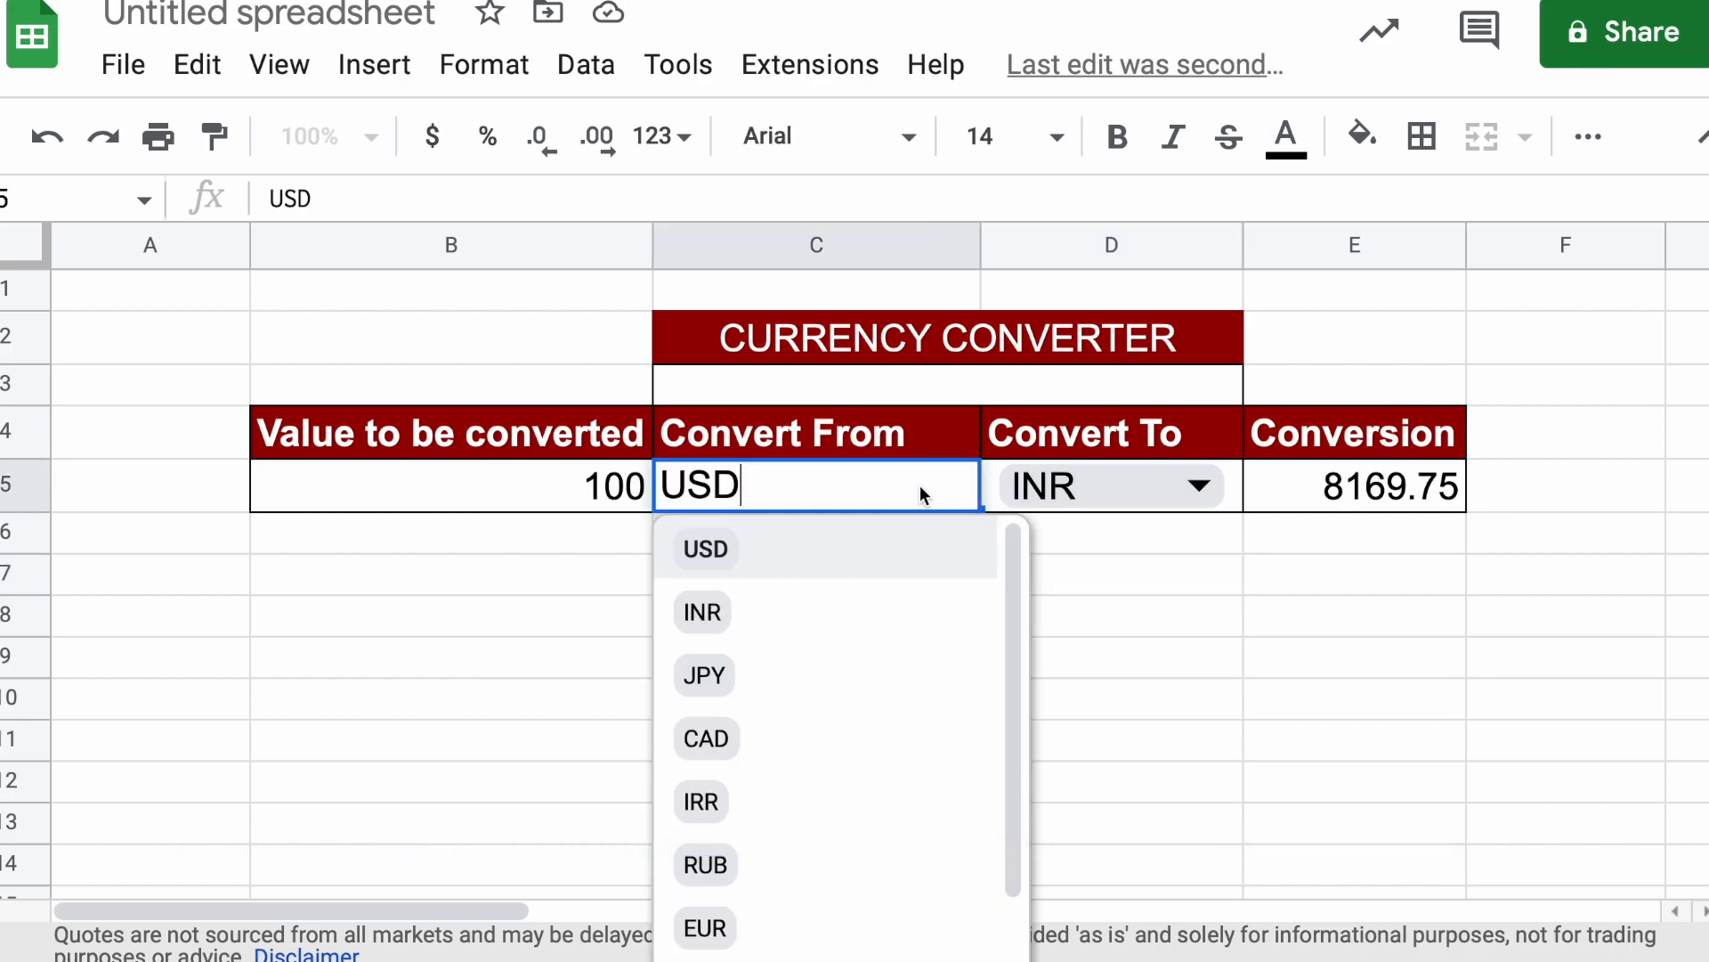
pyautogui.click(748, 674)
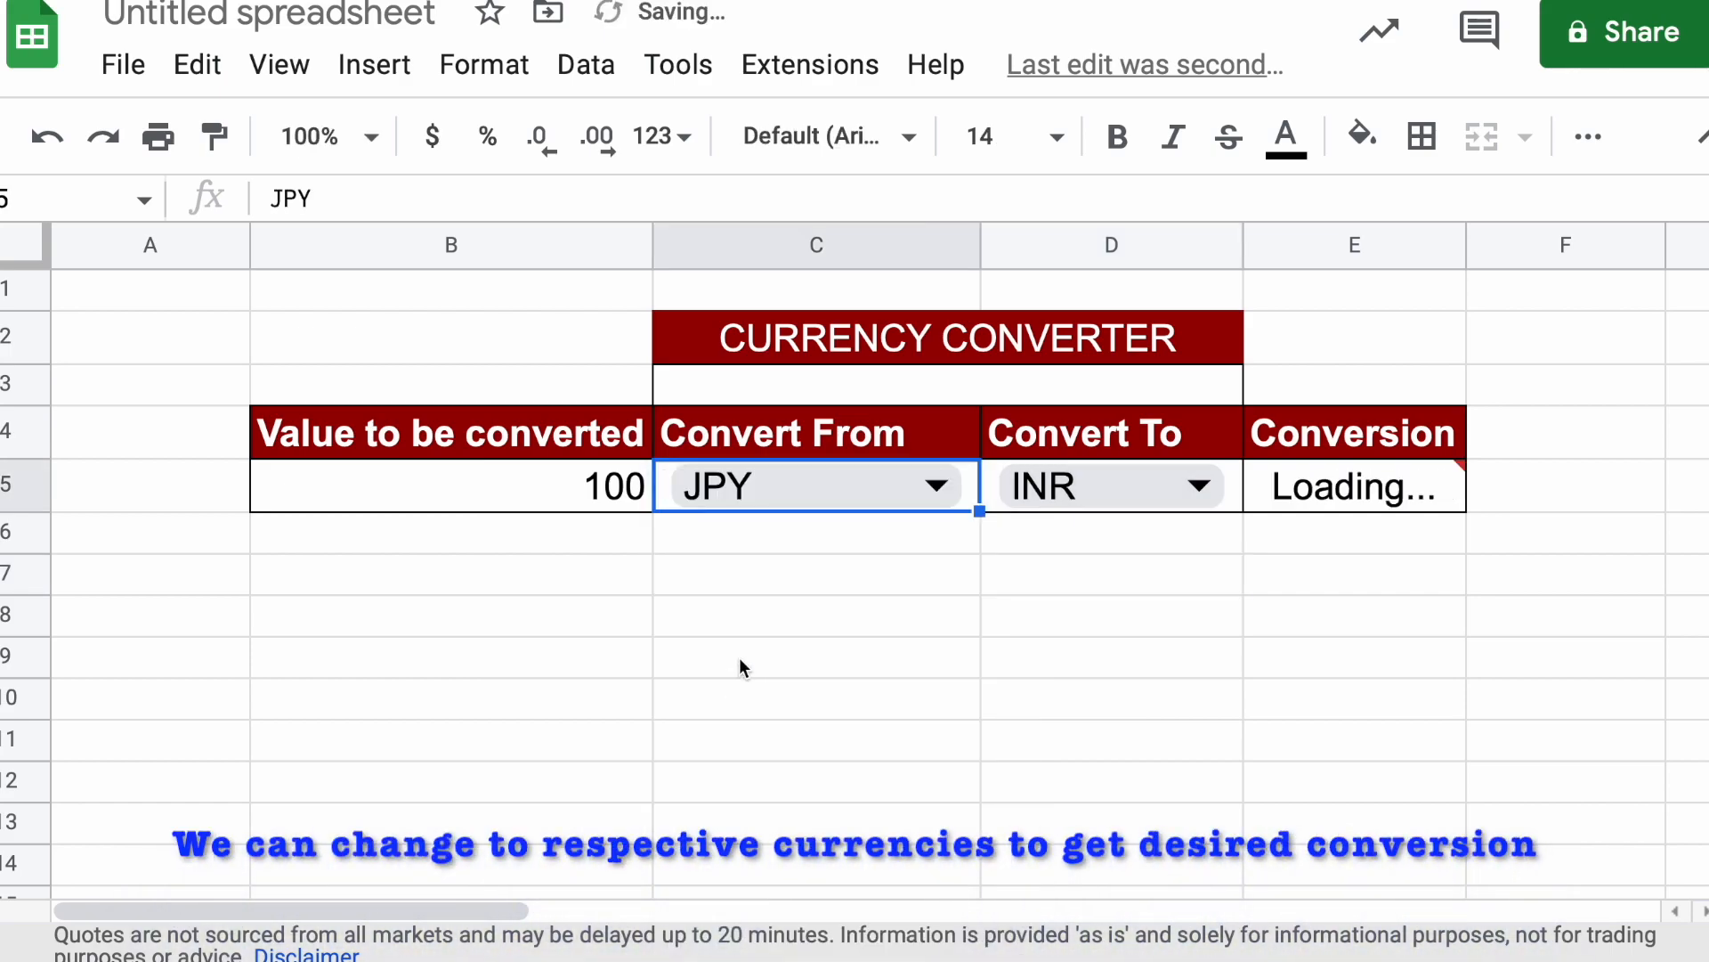
pyautogui.click(1104, 486)
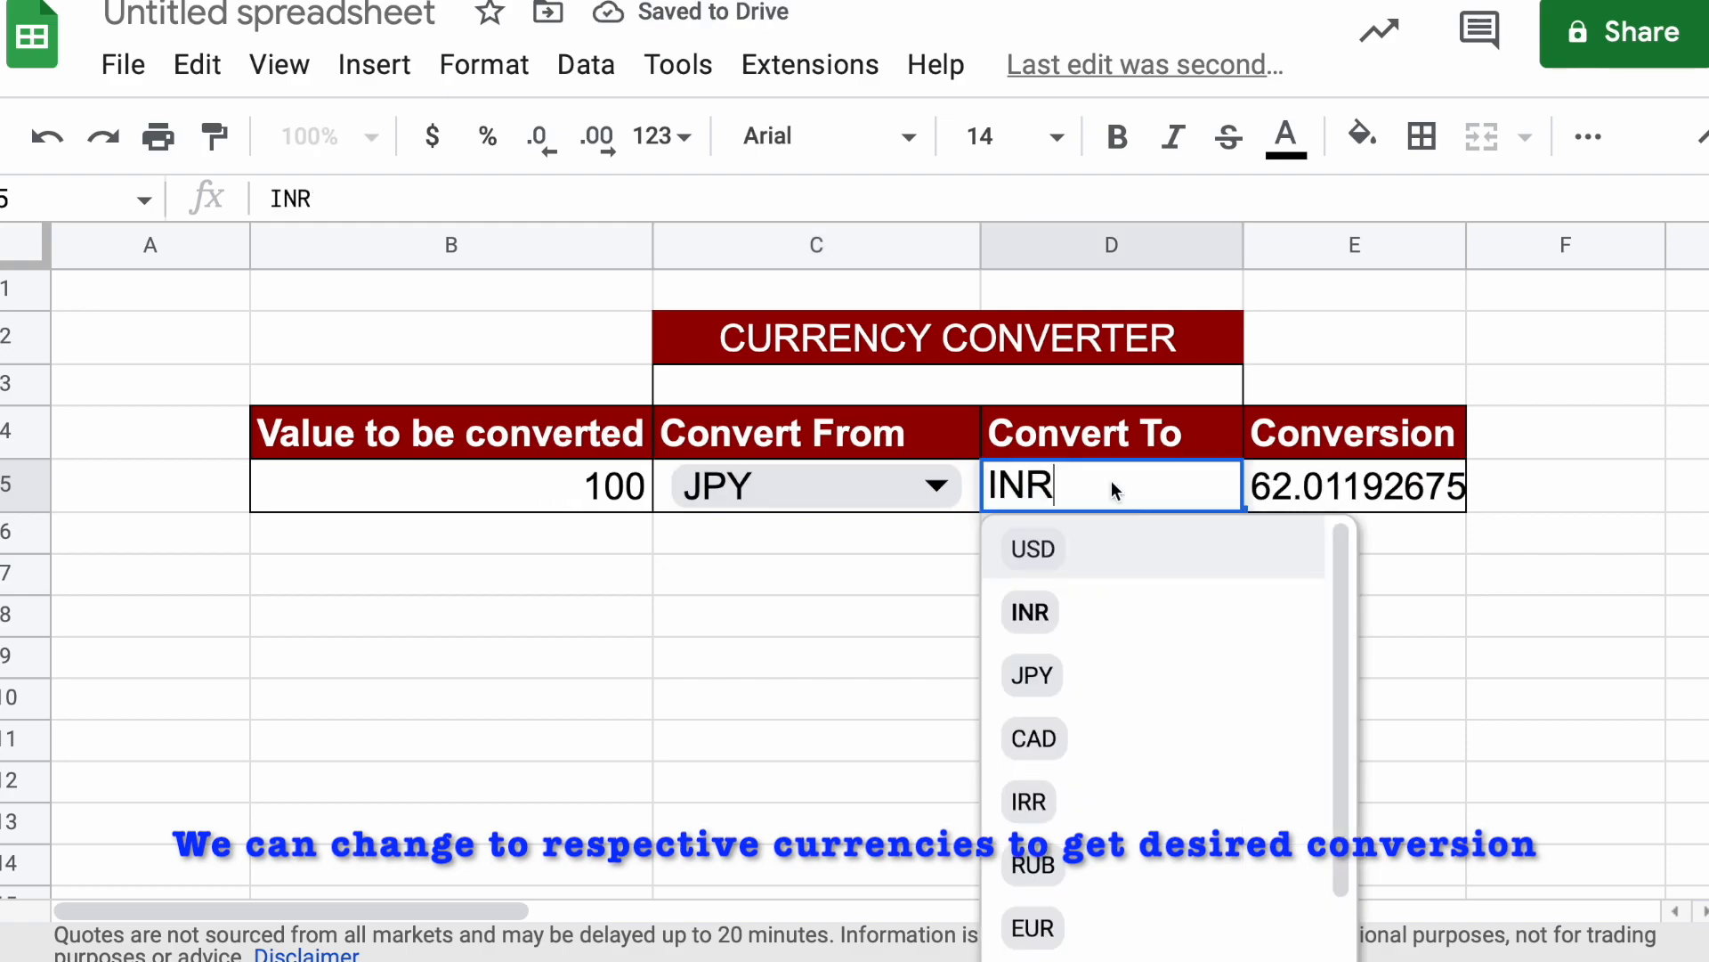
pyautogui.click(1053, 739)
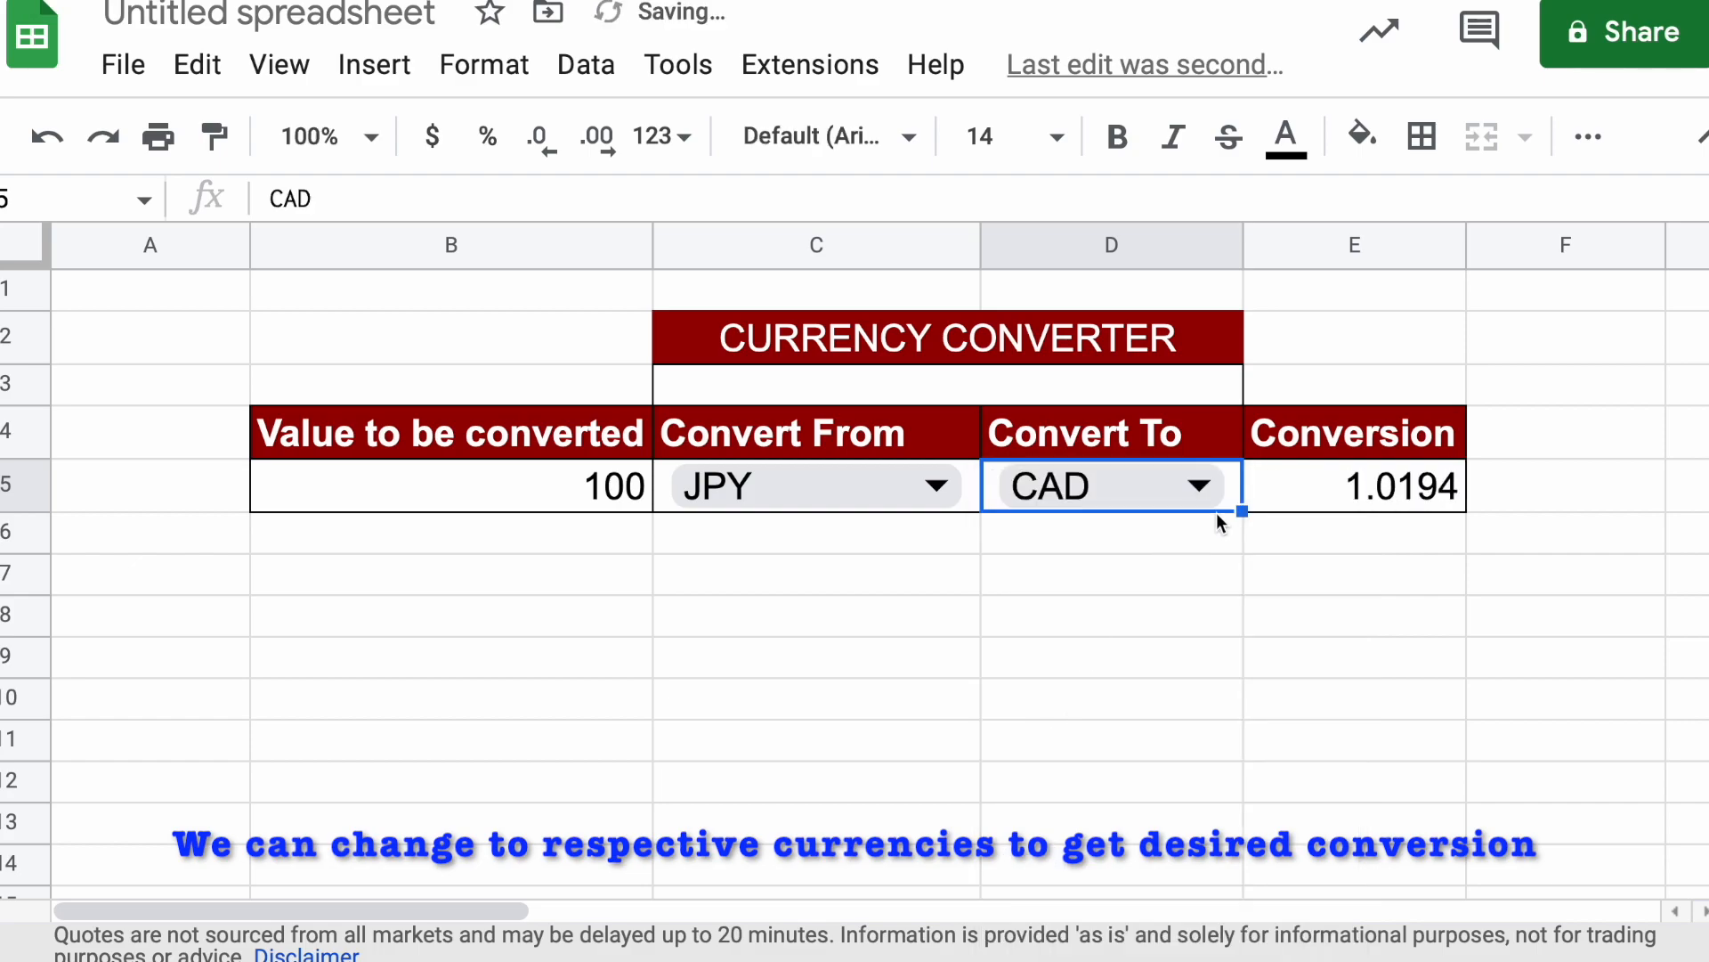
# Switch the Convert From currency to IRR and then to USD
pyautogui.click(880, 495)
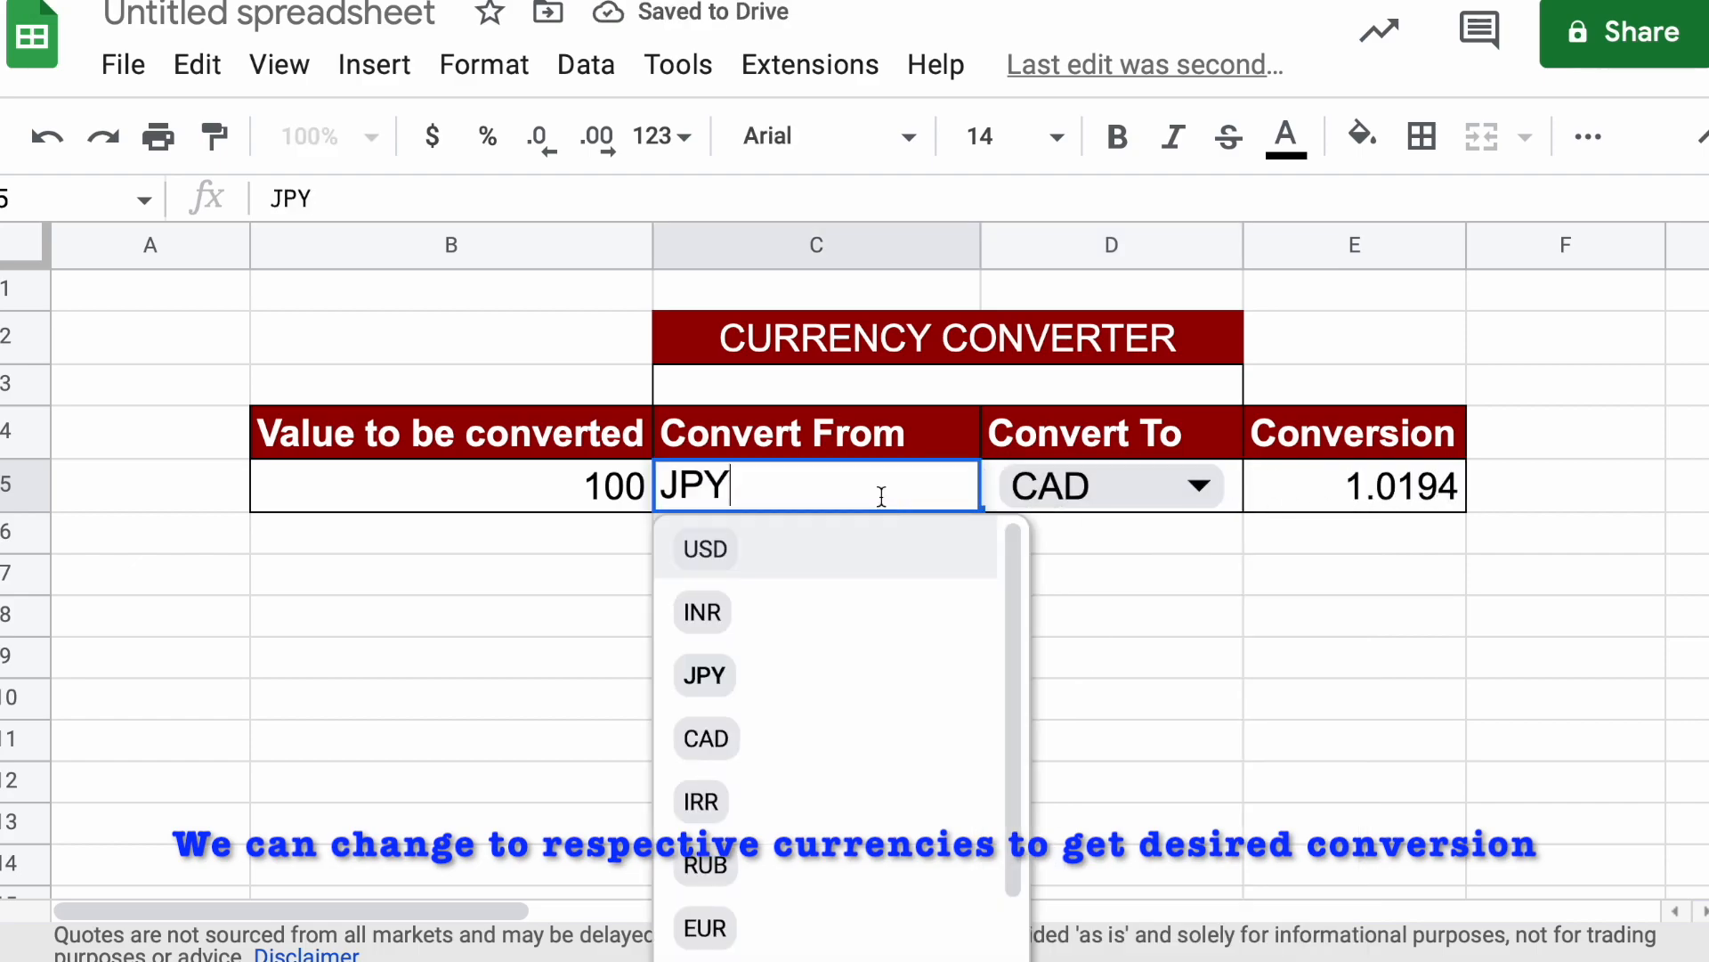
pyautogui.click(780, 806)
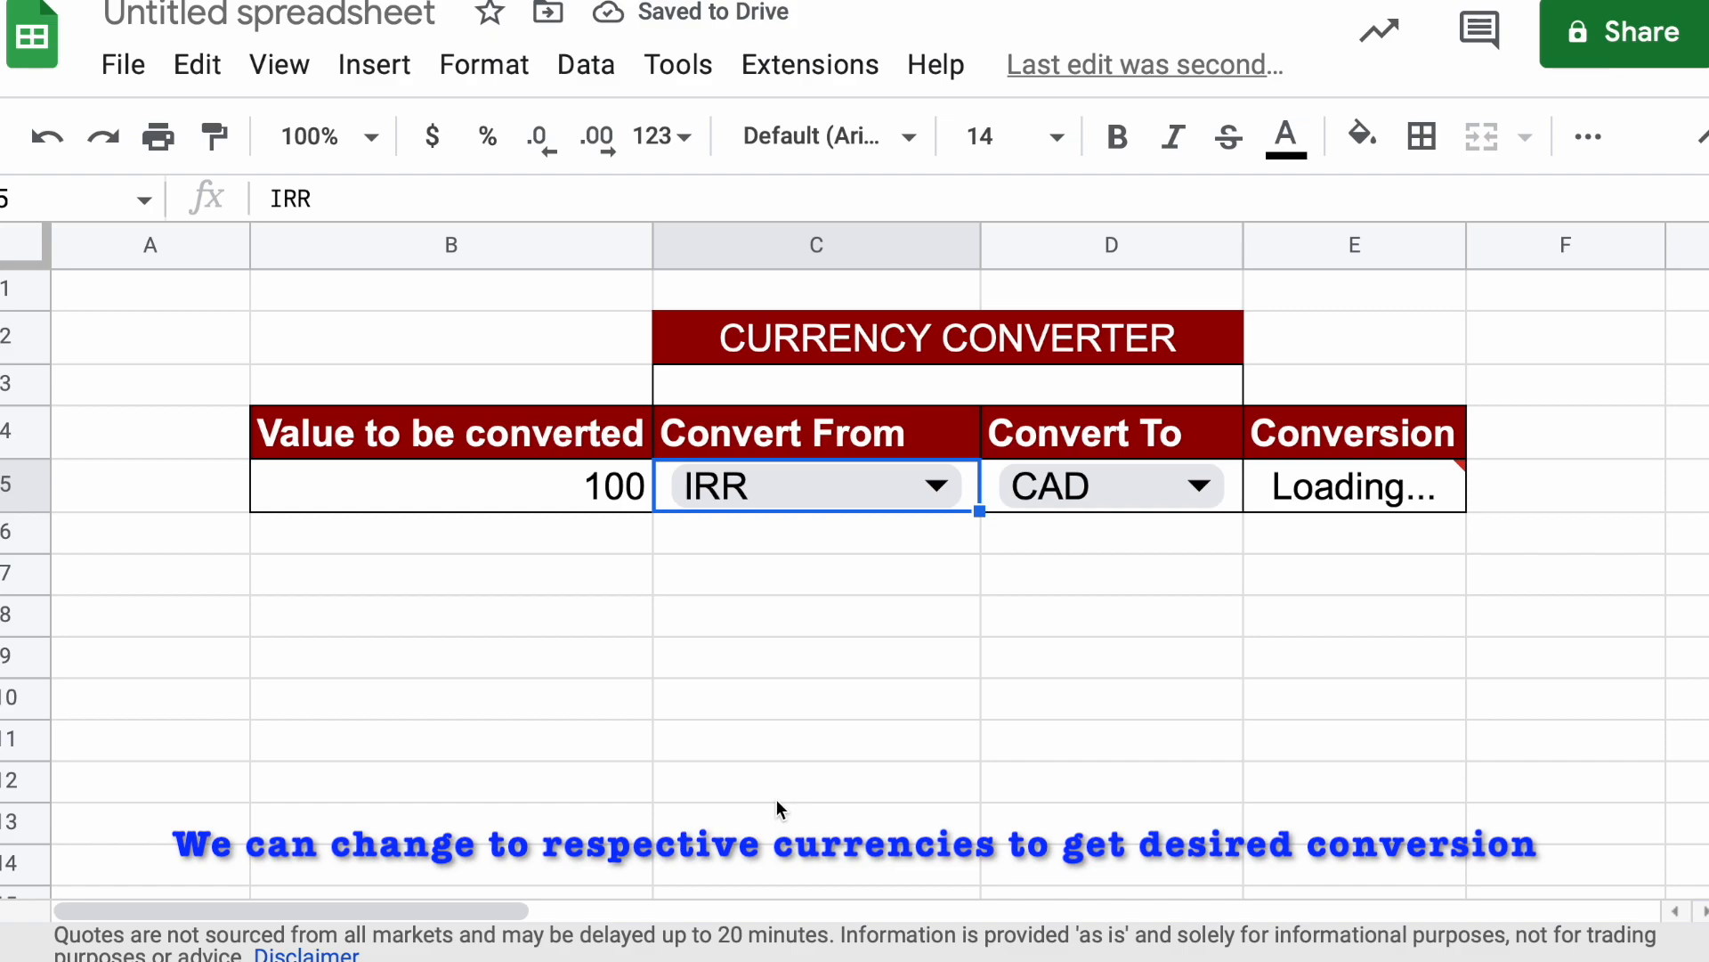
pyautogui.click(937, 488)
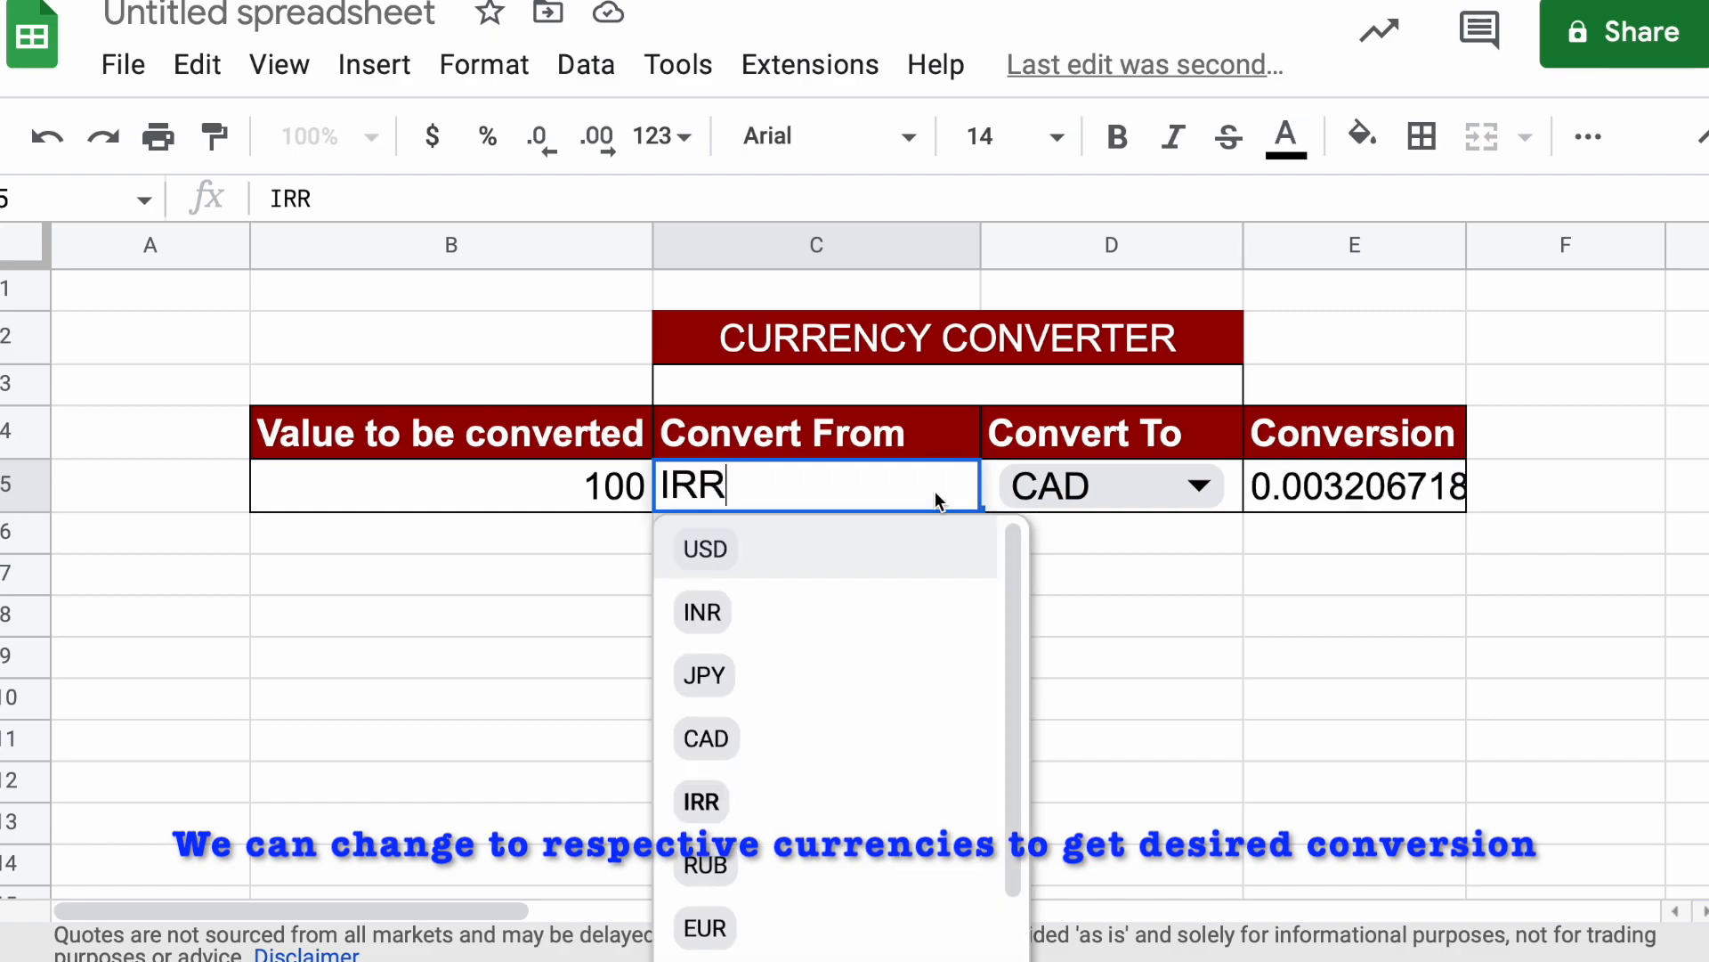
pyautogui.click(872, 550)
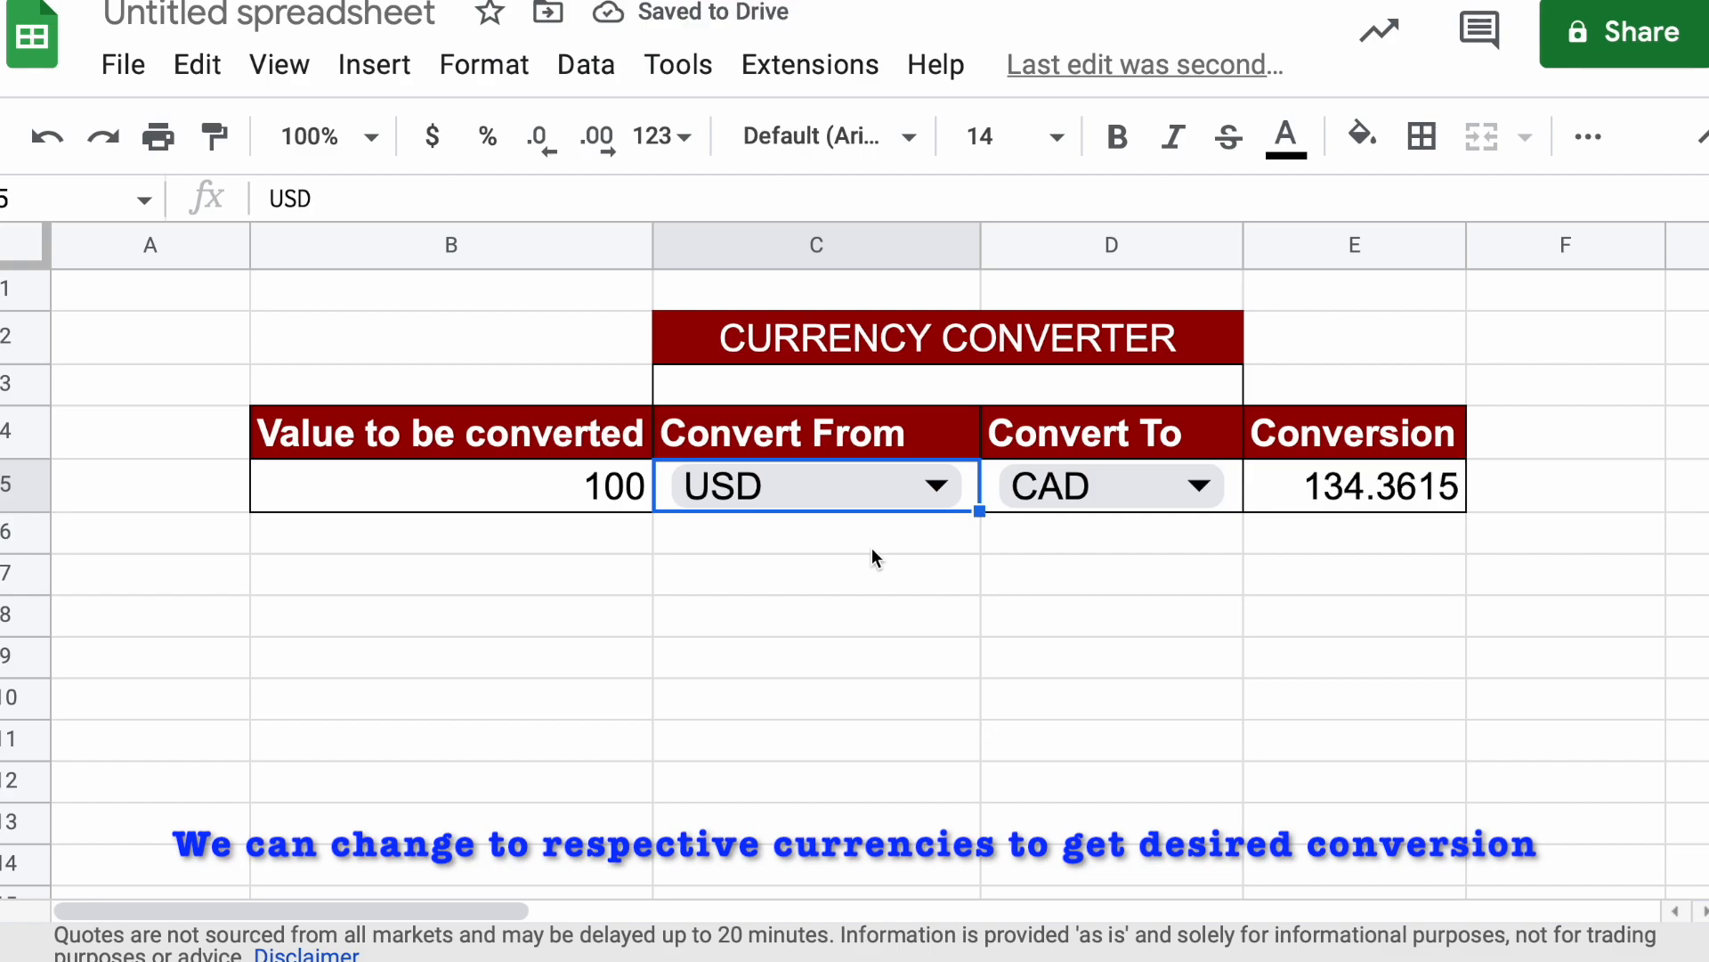
# Set the converter's value to be converted in cell B5 to 1
pyautogui.click(632, 492)
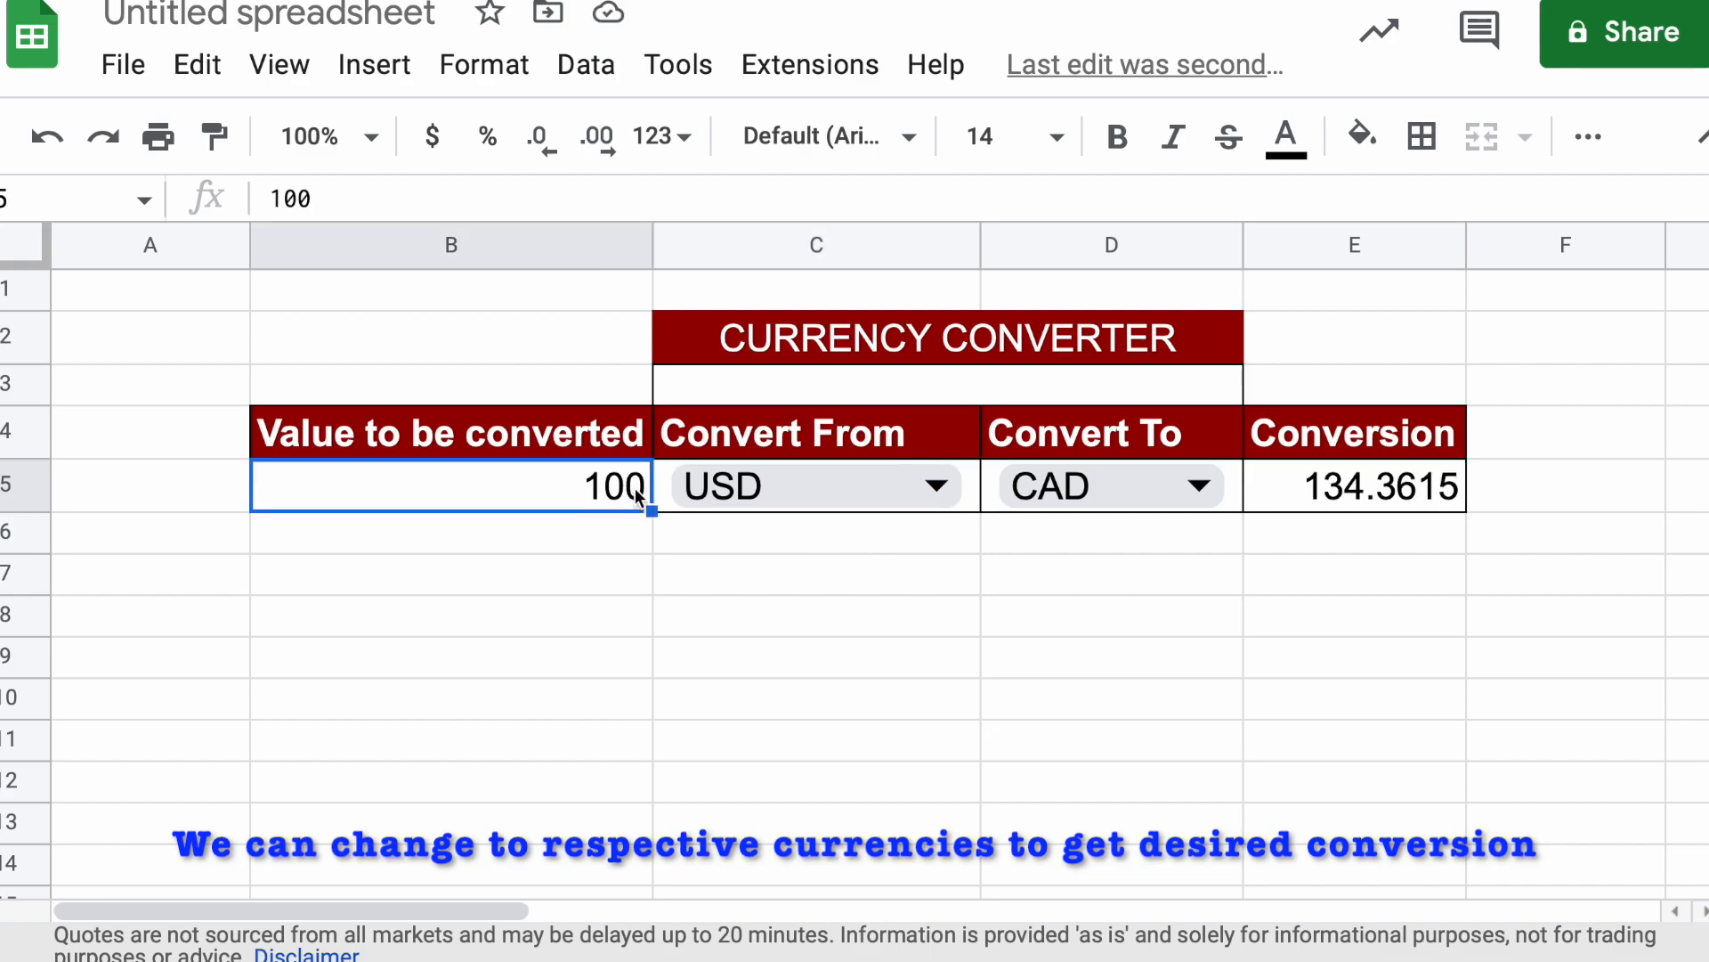
pyautogui.doubleClick(634, 488)
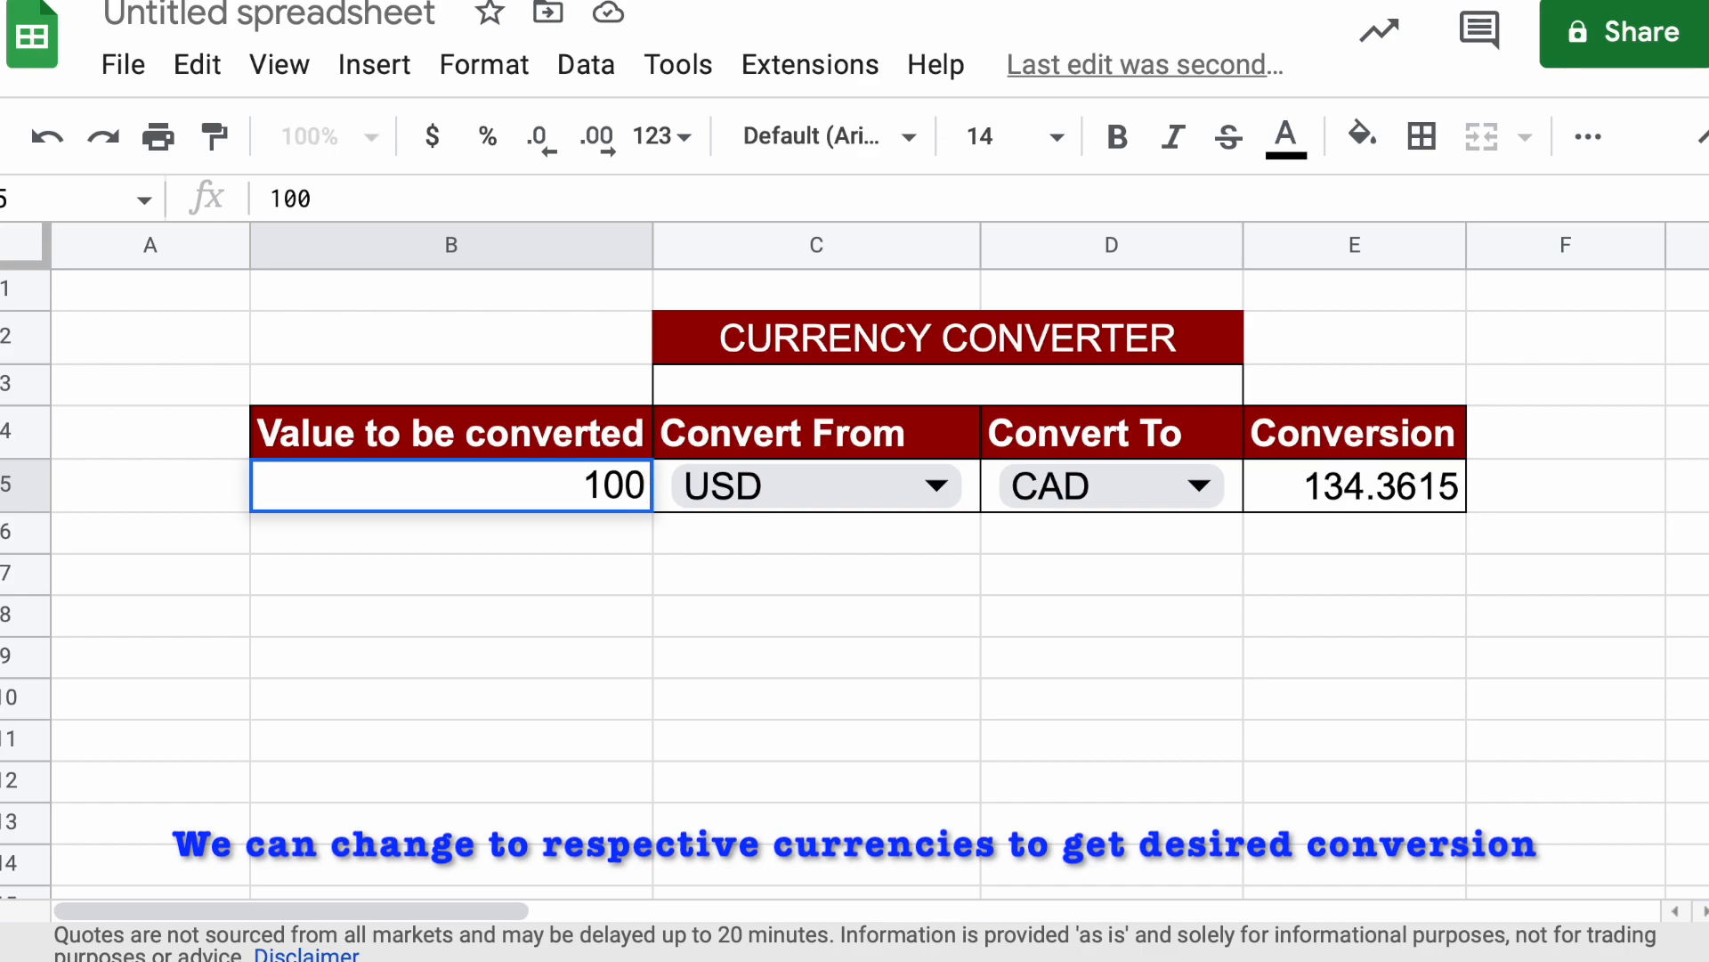
pyautogui.press('BackSpace')
pyautogui.press('BackSpace')
pyautogui.click(829, 665)
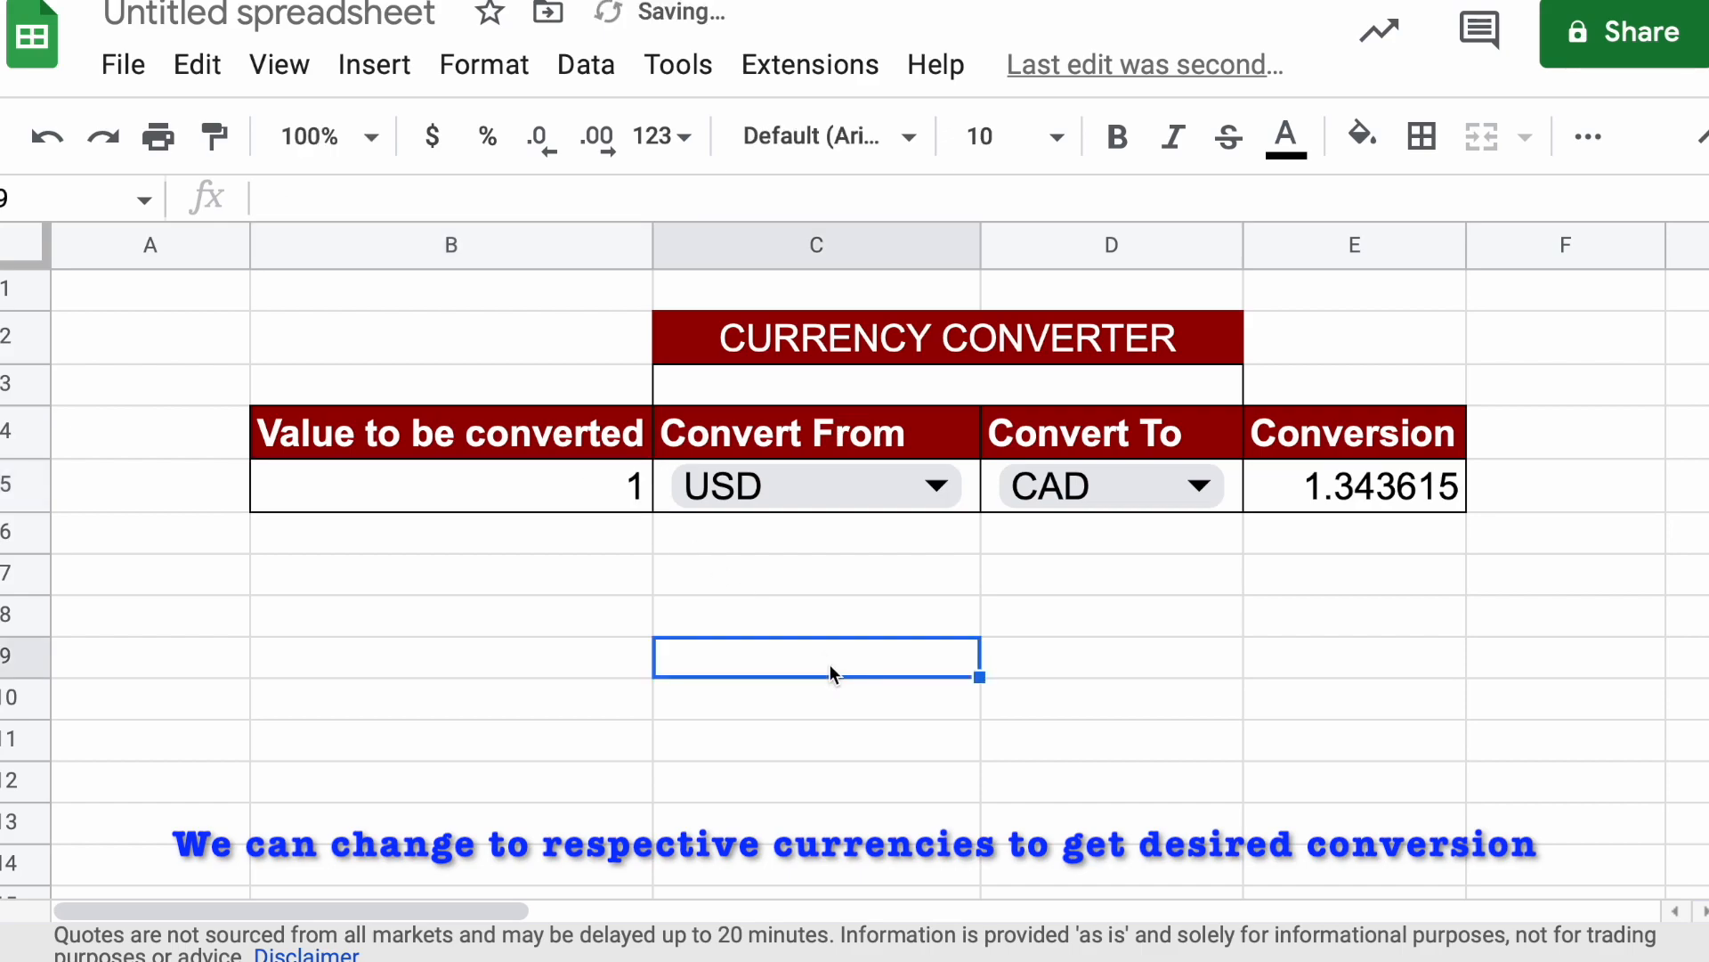
# Choose EUR as the currency to convert from and USD as the currency to convert to
pyautogui.click(831, 495)
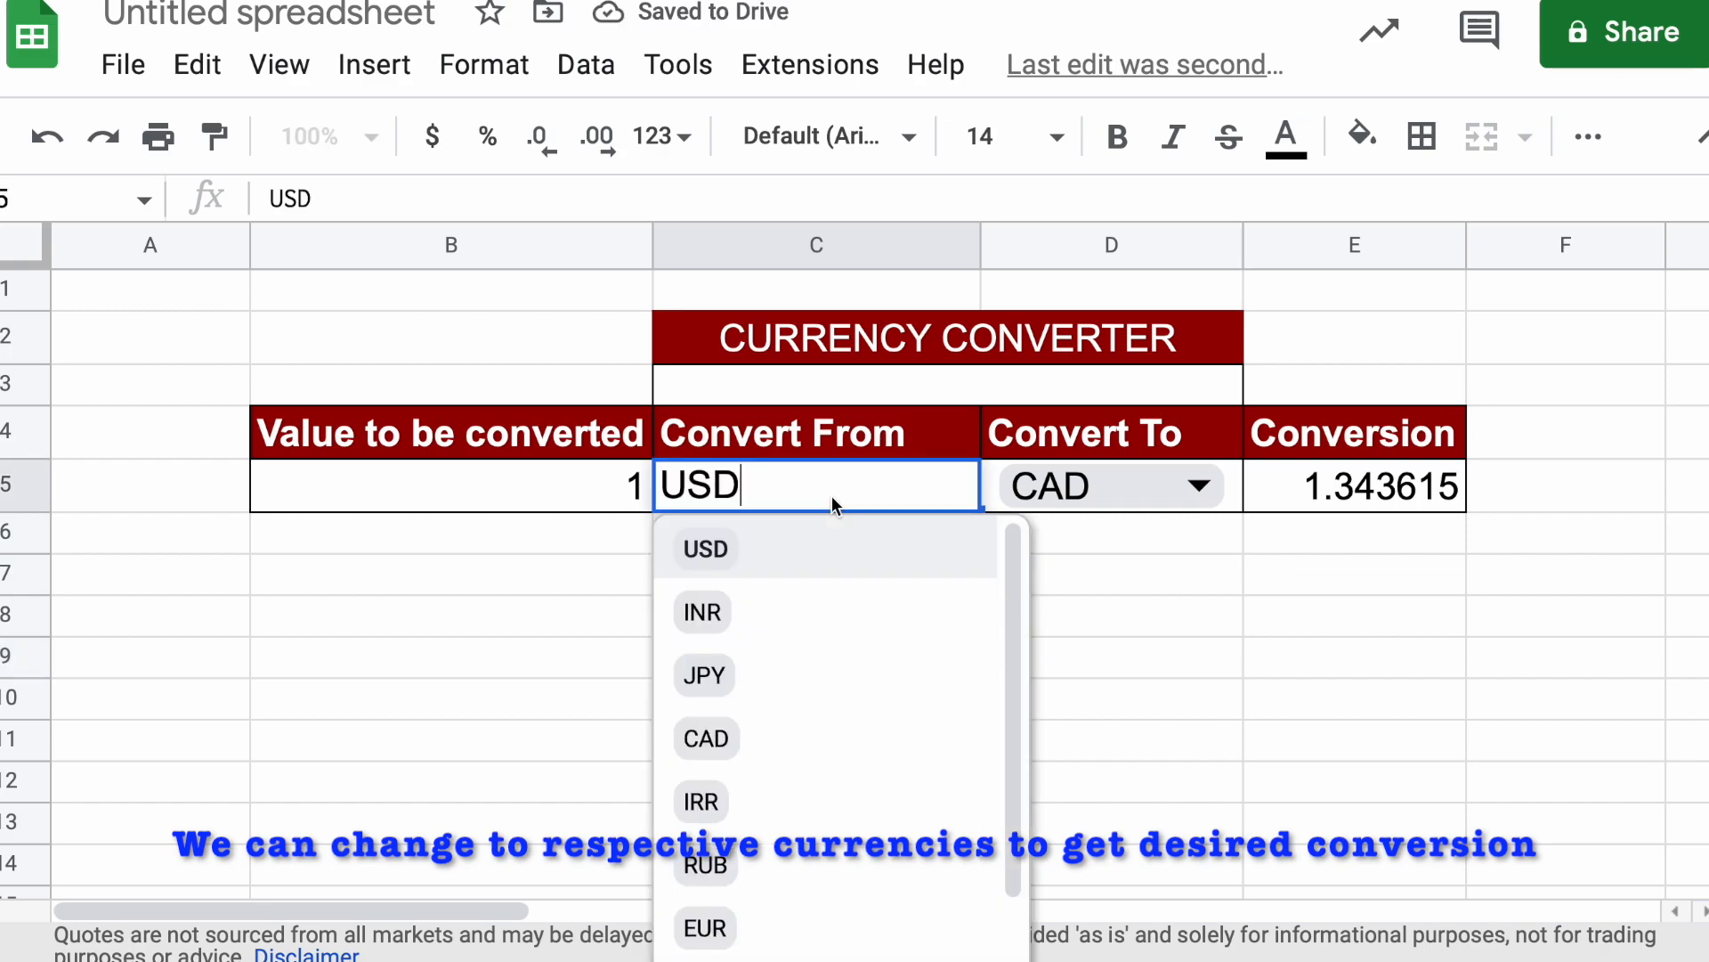
pyautogui.click(771, 927)
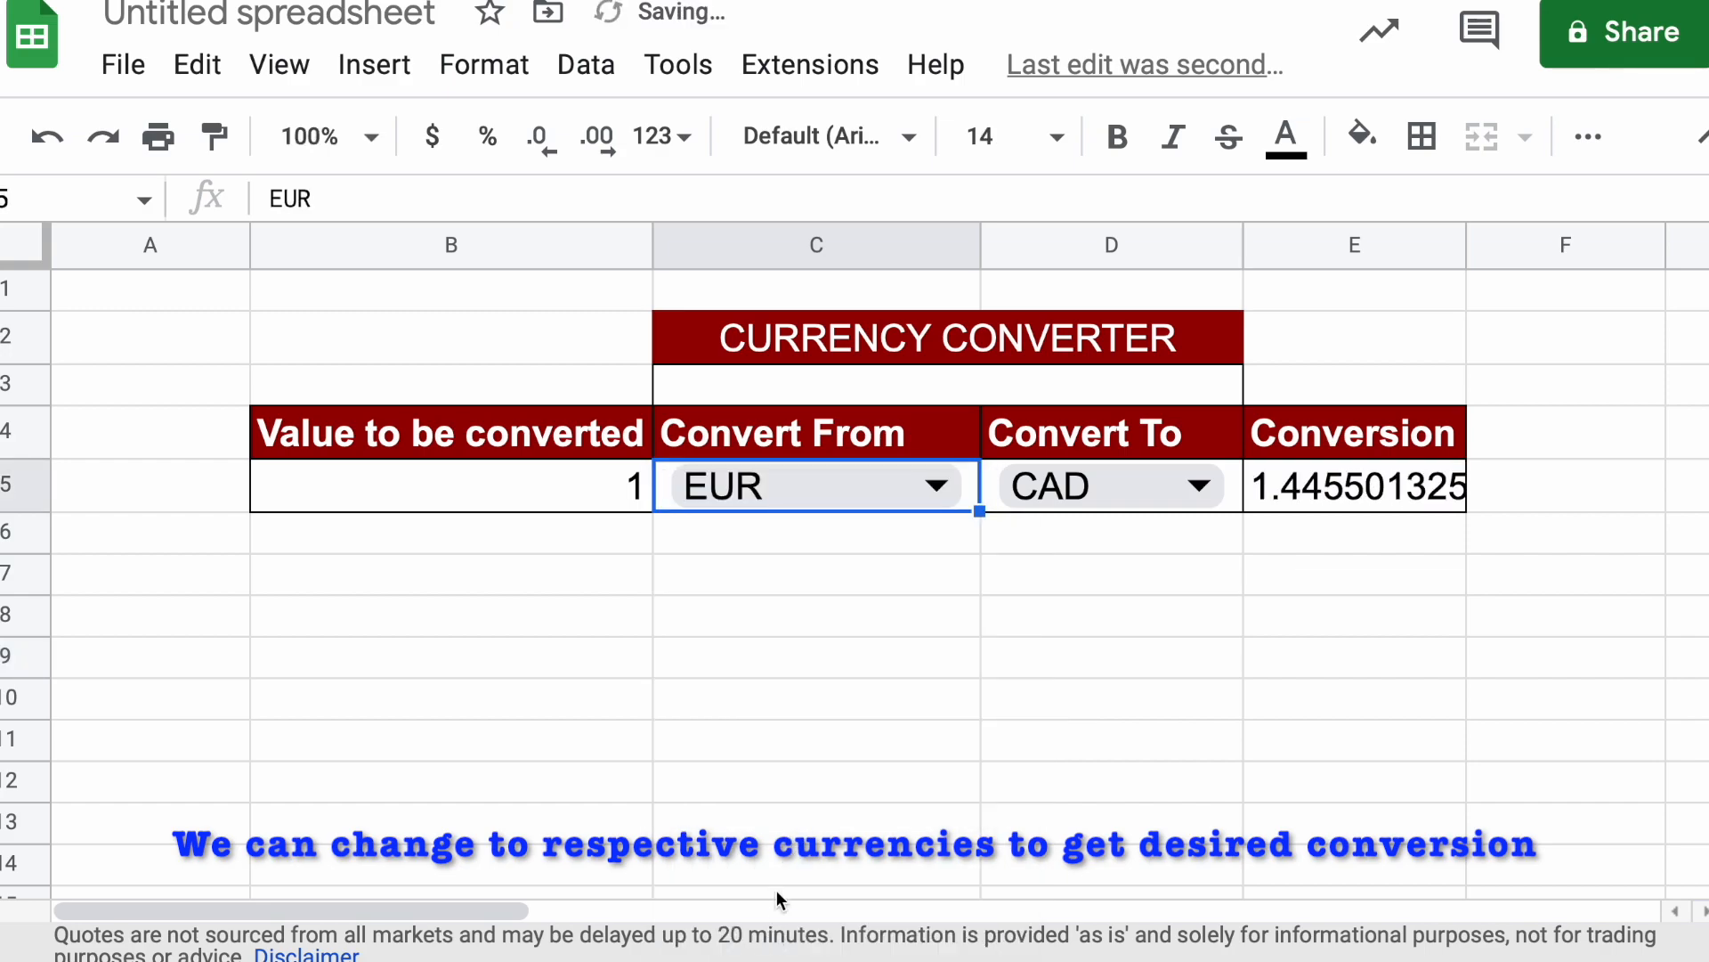
pyautogui.click(1064, 487)
pyautogui.click(1066, 556)
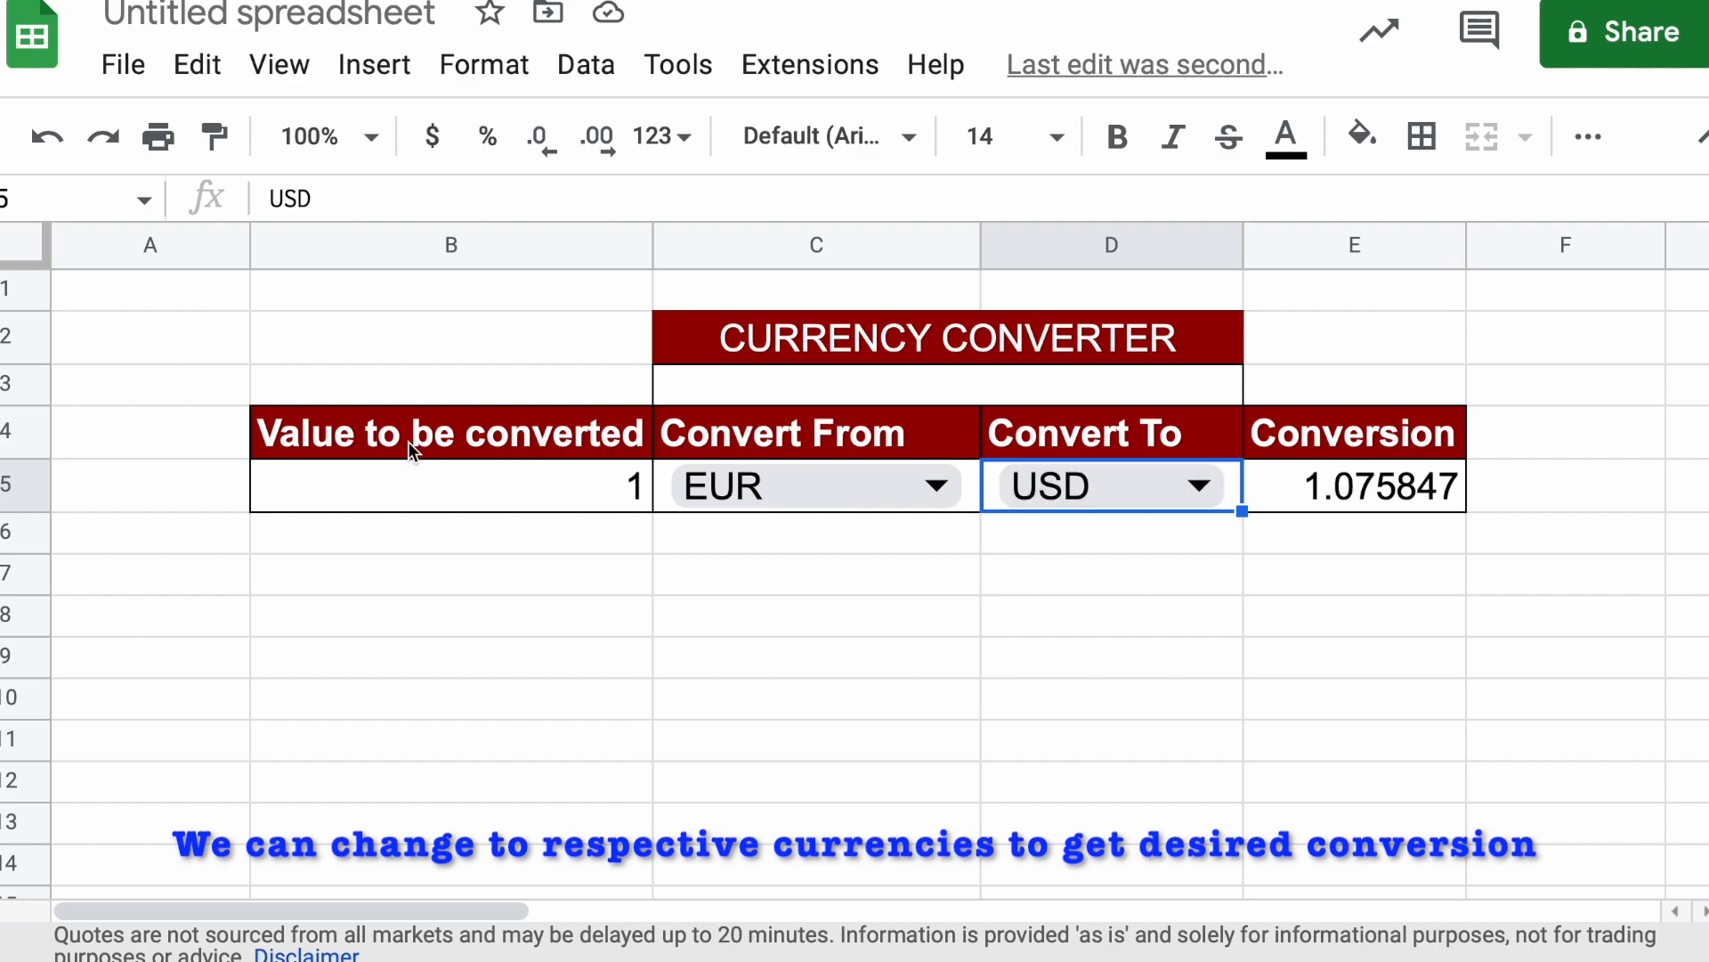
# Add a new blank sheet to the spreadsheet for building the converter from scratch
pyautogui.click(280, 394)
pyautogui.moveTo(281, 420); pyautogui.dragTo(1466, 488)
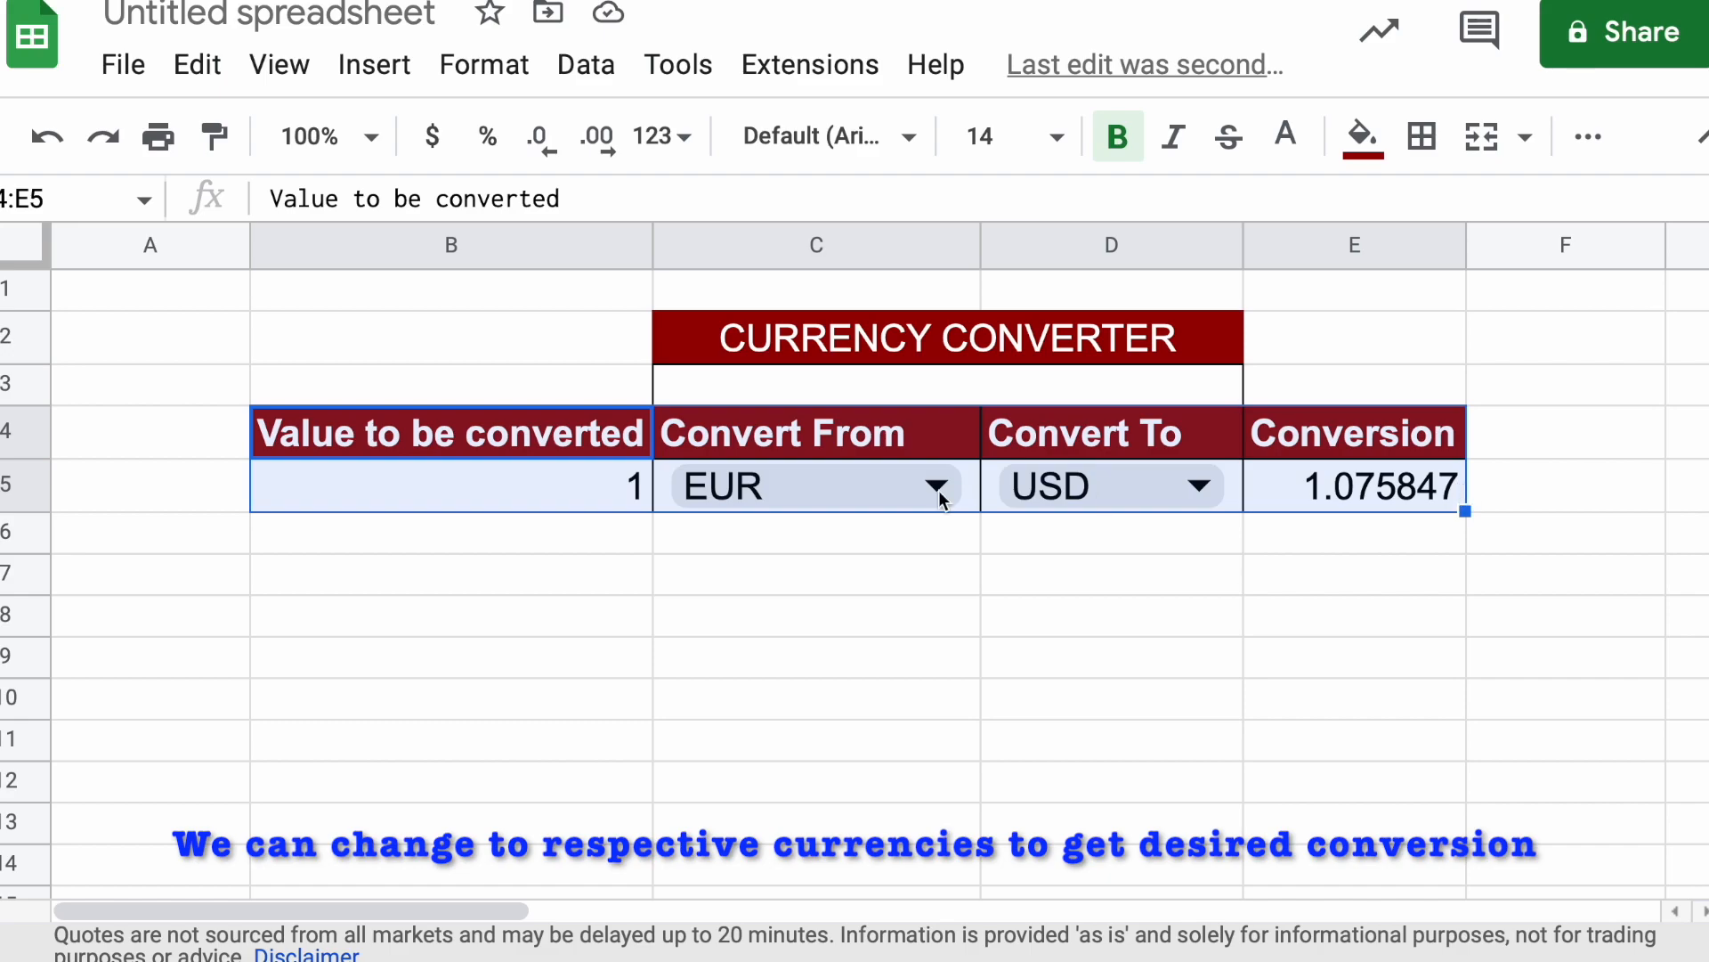
pyautogui.click(36, 960)
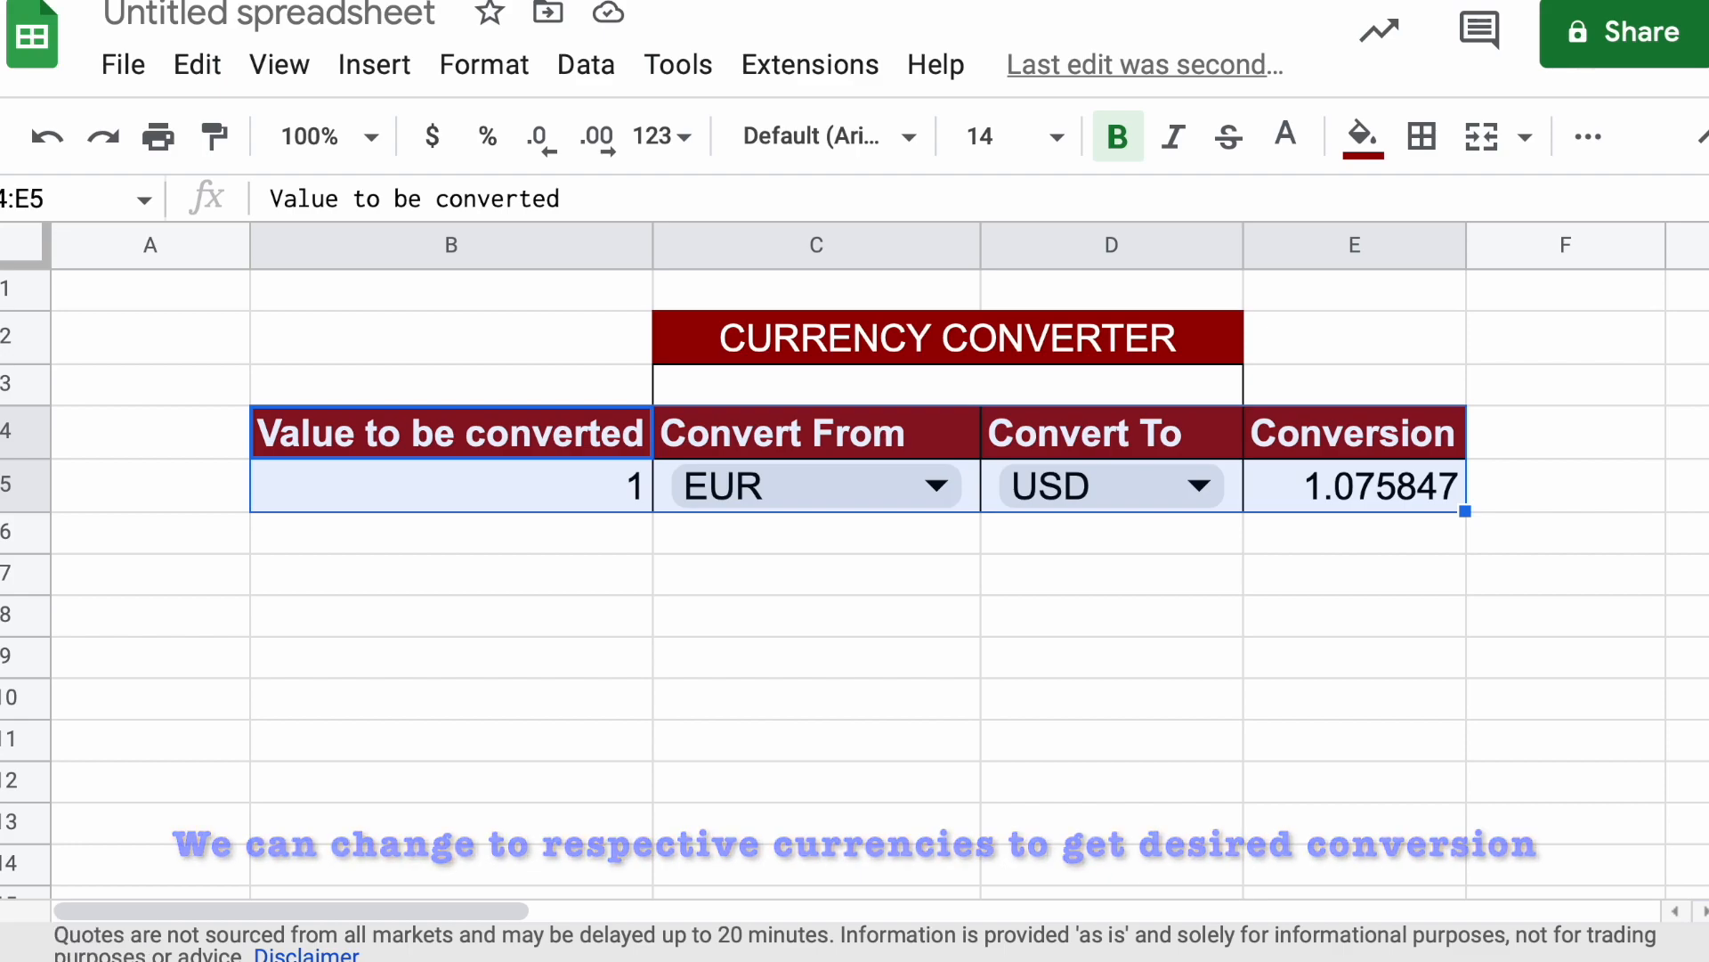
pyautogui.click(604, 336)
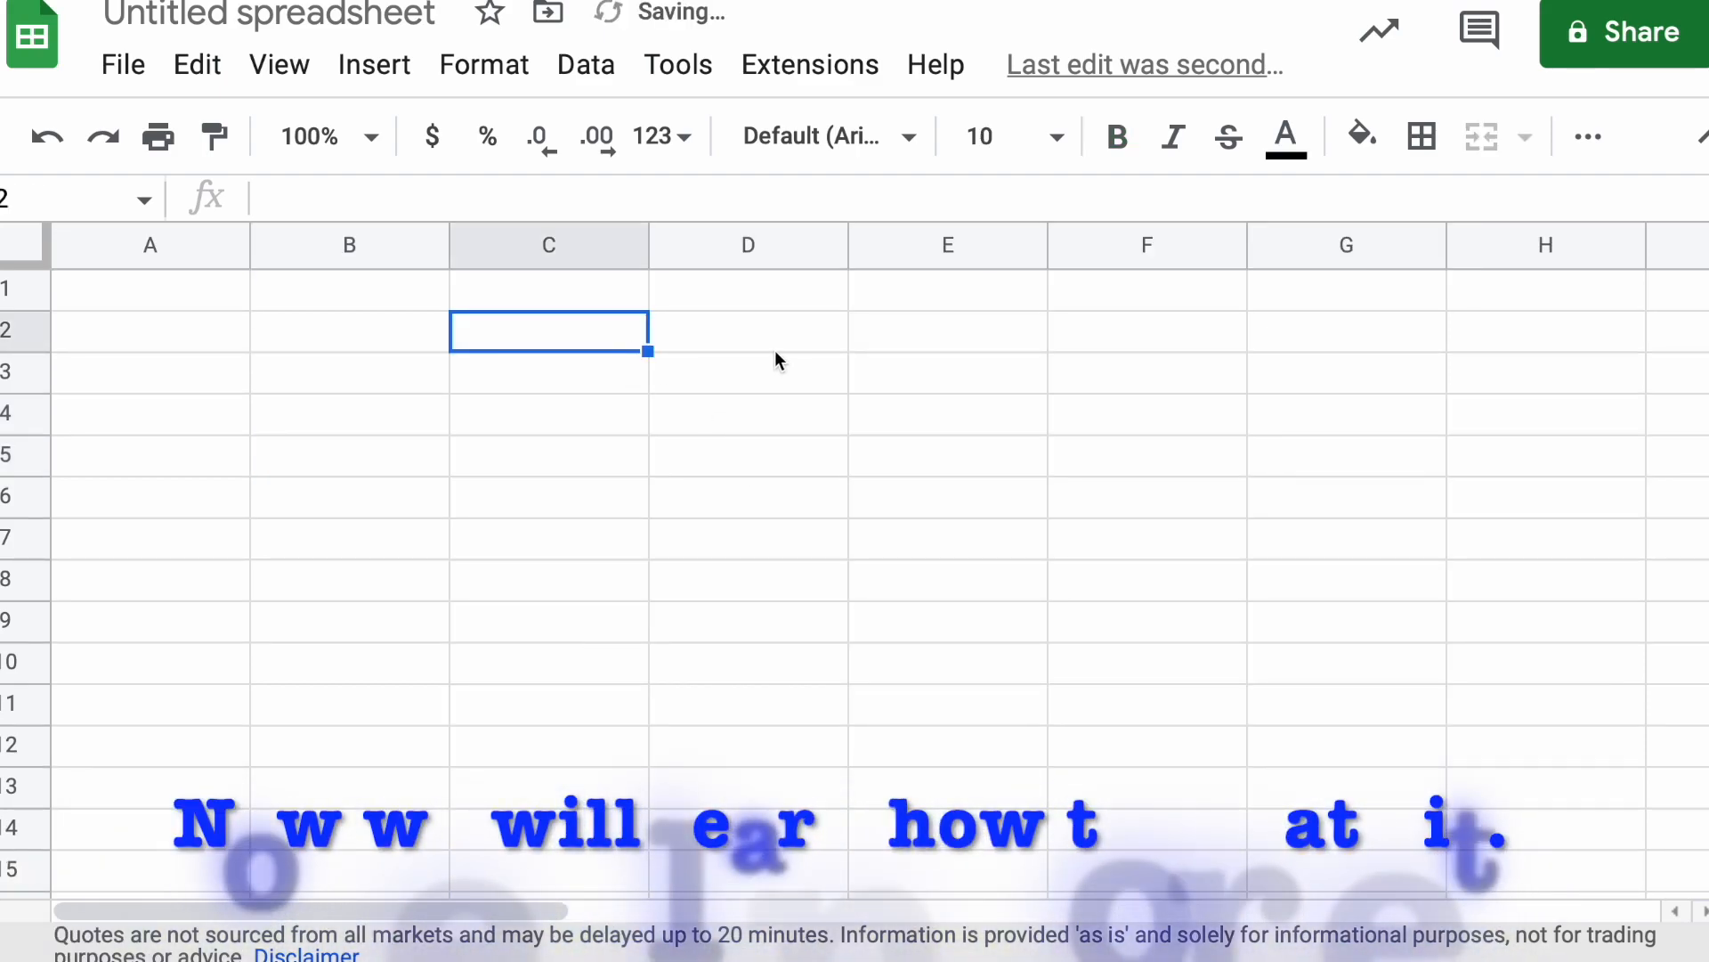
pyautogui.click(697, 381)
pyautogui.press('Down')
pyautogui.press('Down')
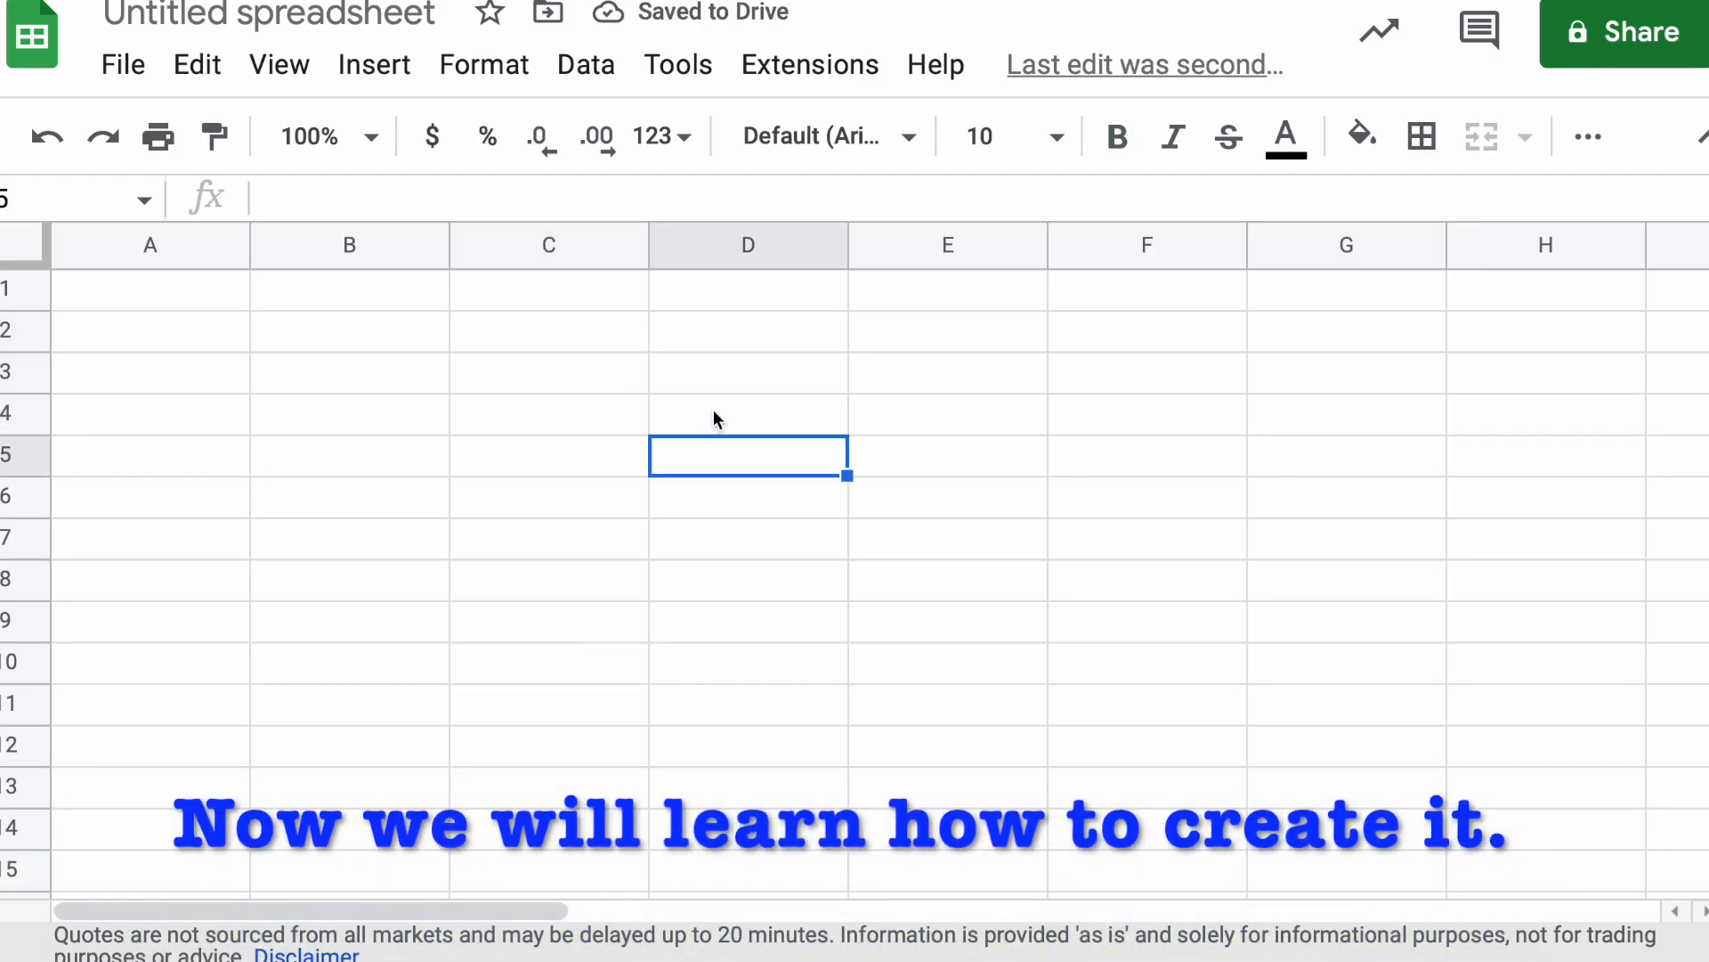
pyautogui.moveTo(686, 367); pyautogui.dragTo(996, 374)
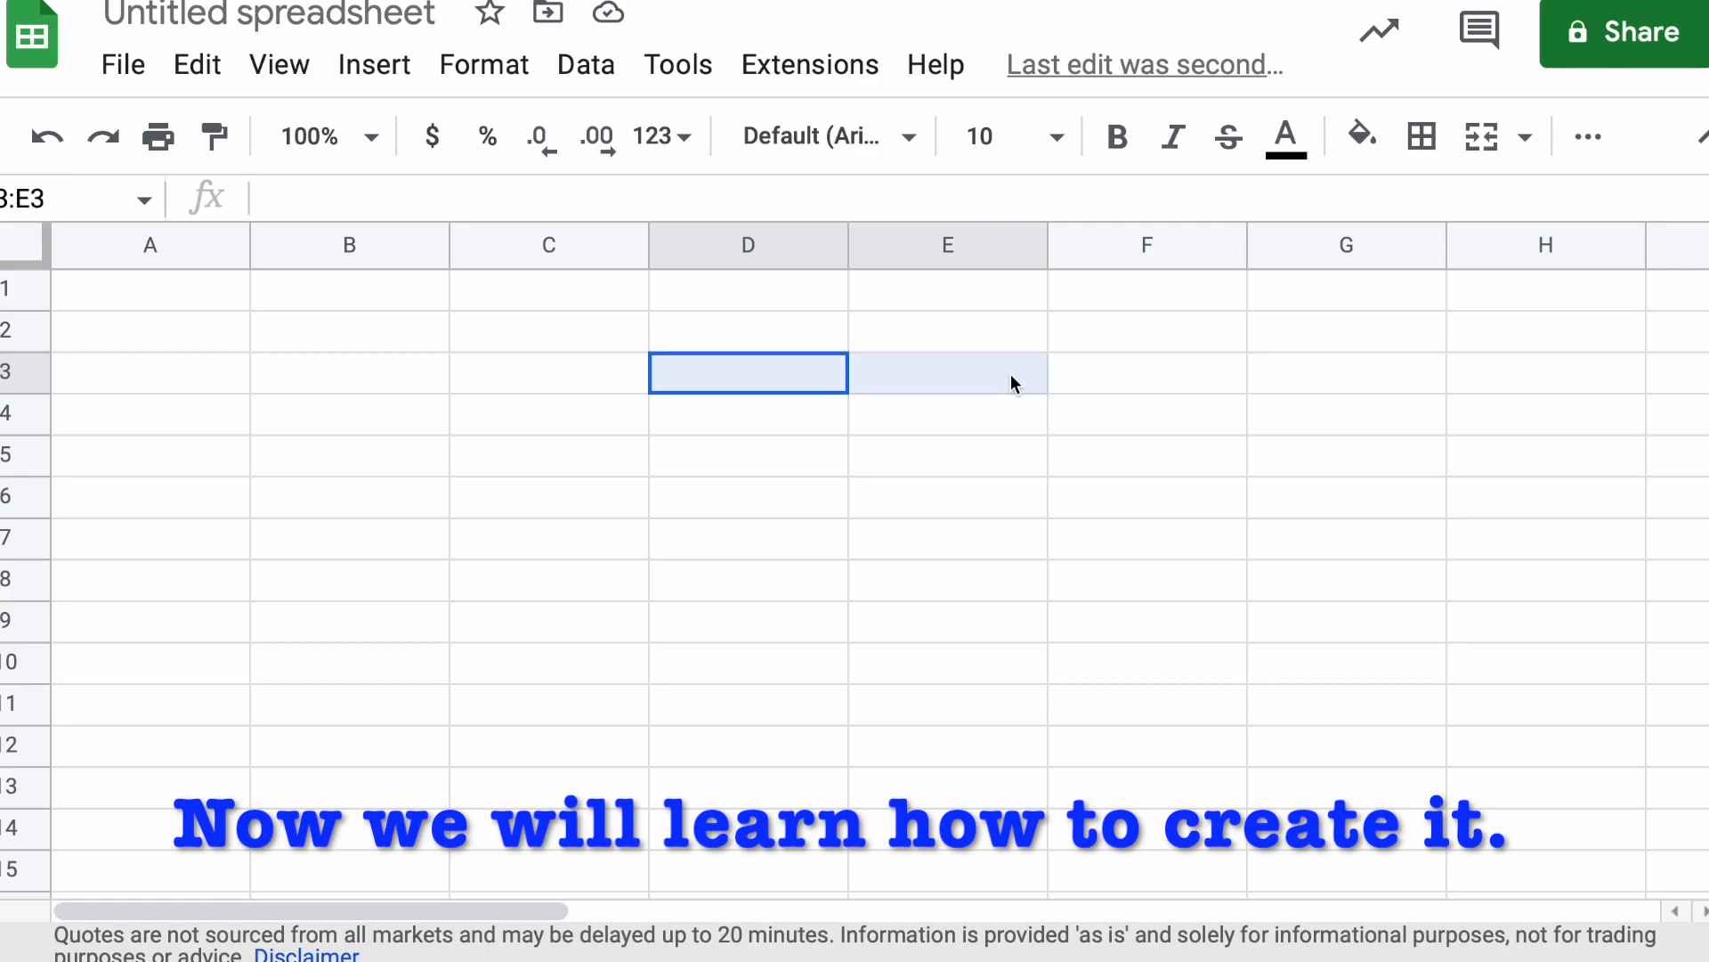
pyautogui.click(882, 446)
# Enter the title "Currency Converter" in cell D3 of the blank sheet
pyautogui.click(728, 385)
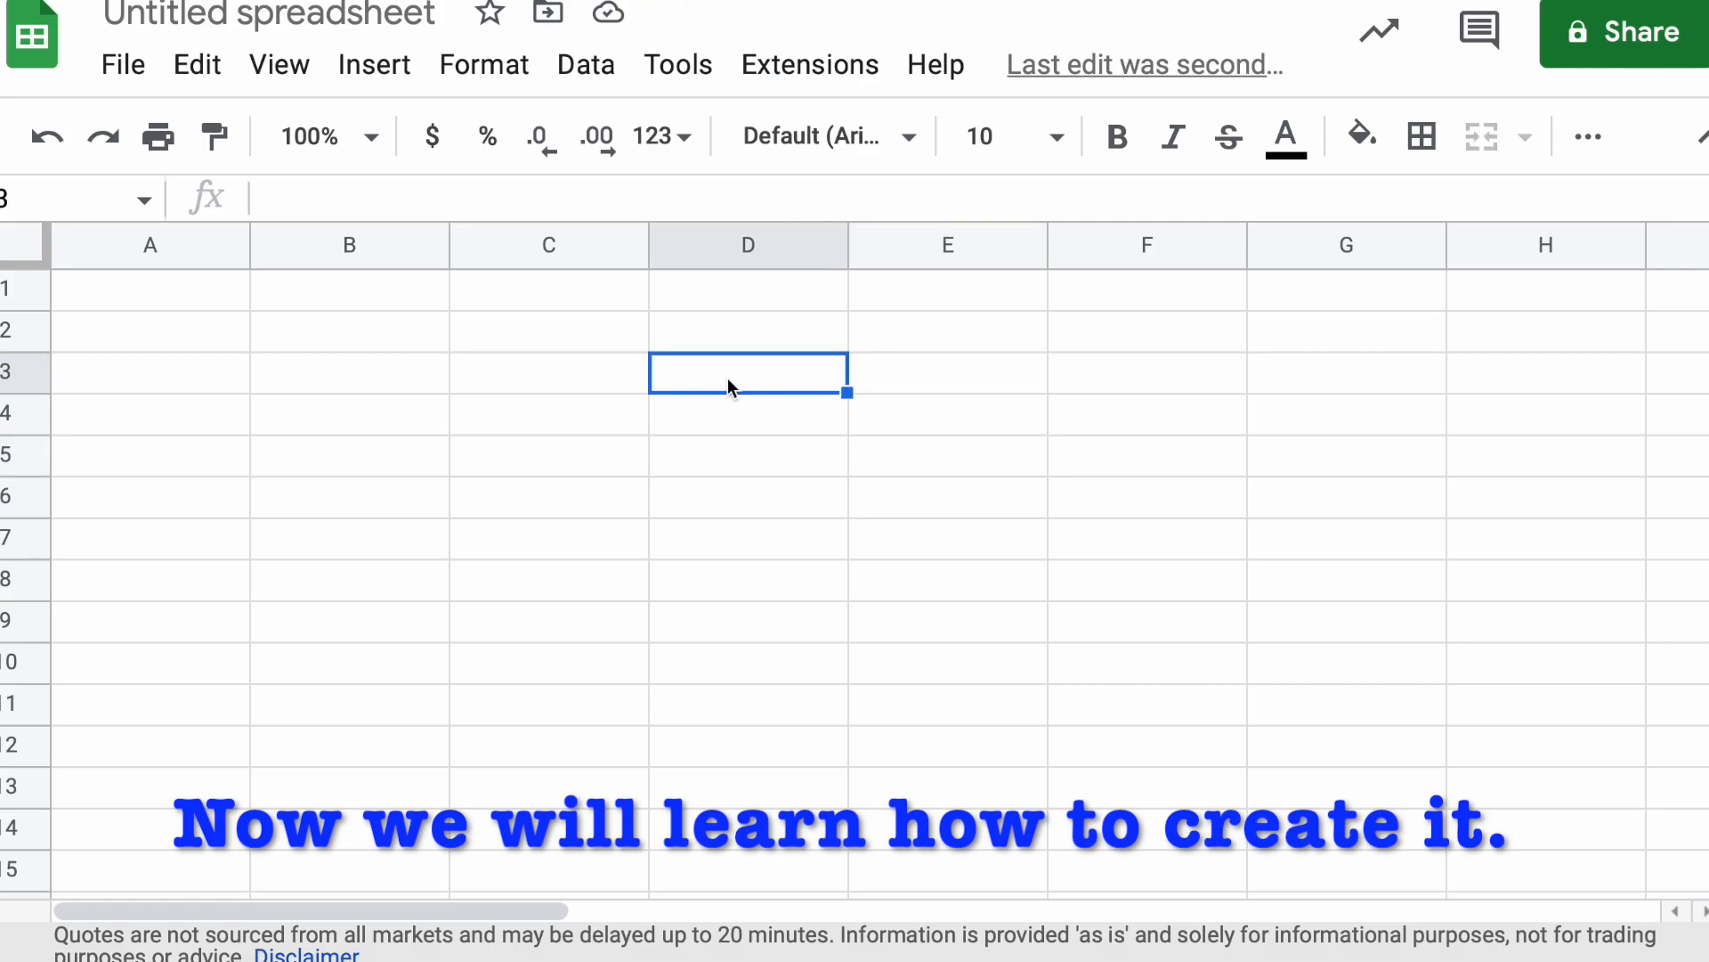
pyautogui.write('Currency')
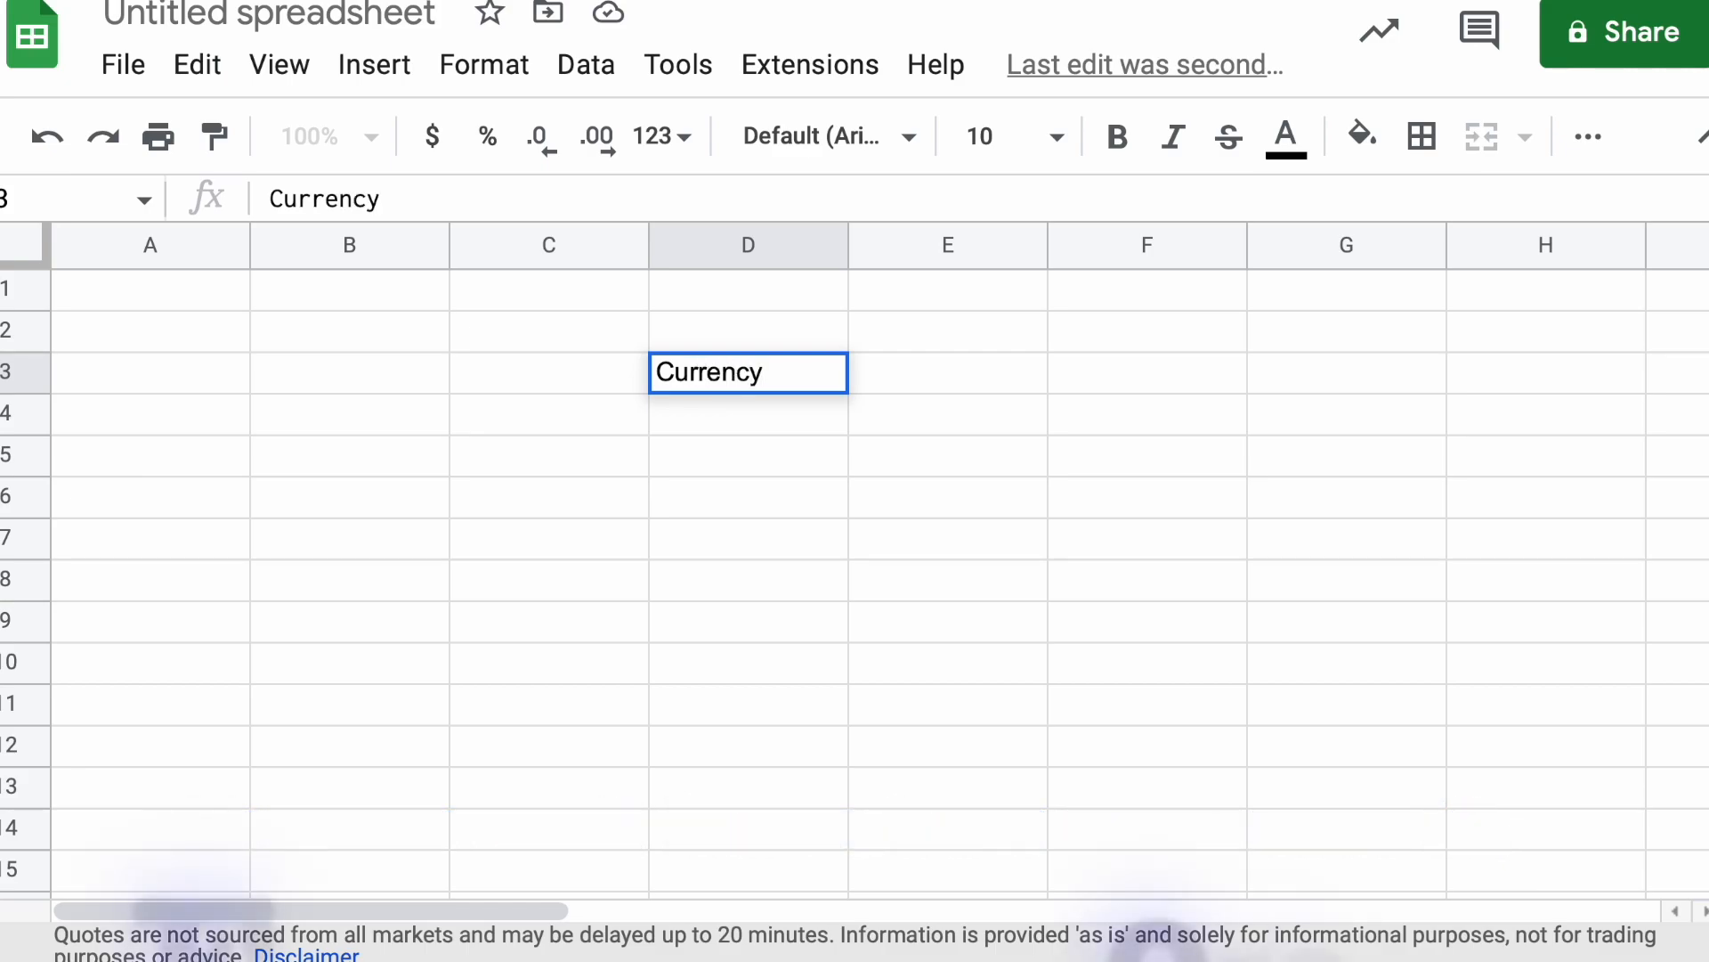
pyautogui.write(' Converter')
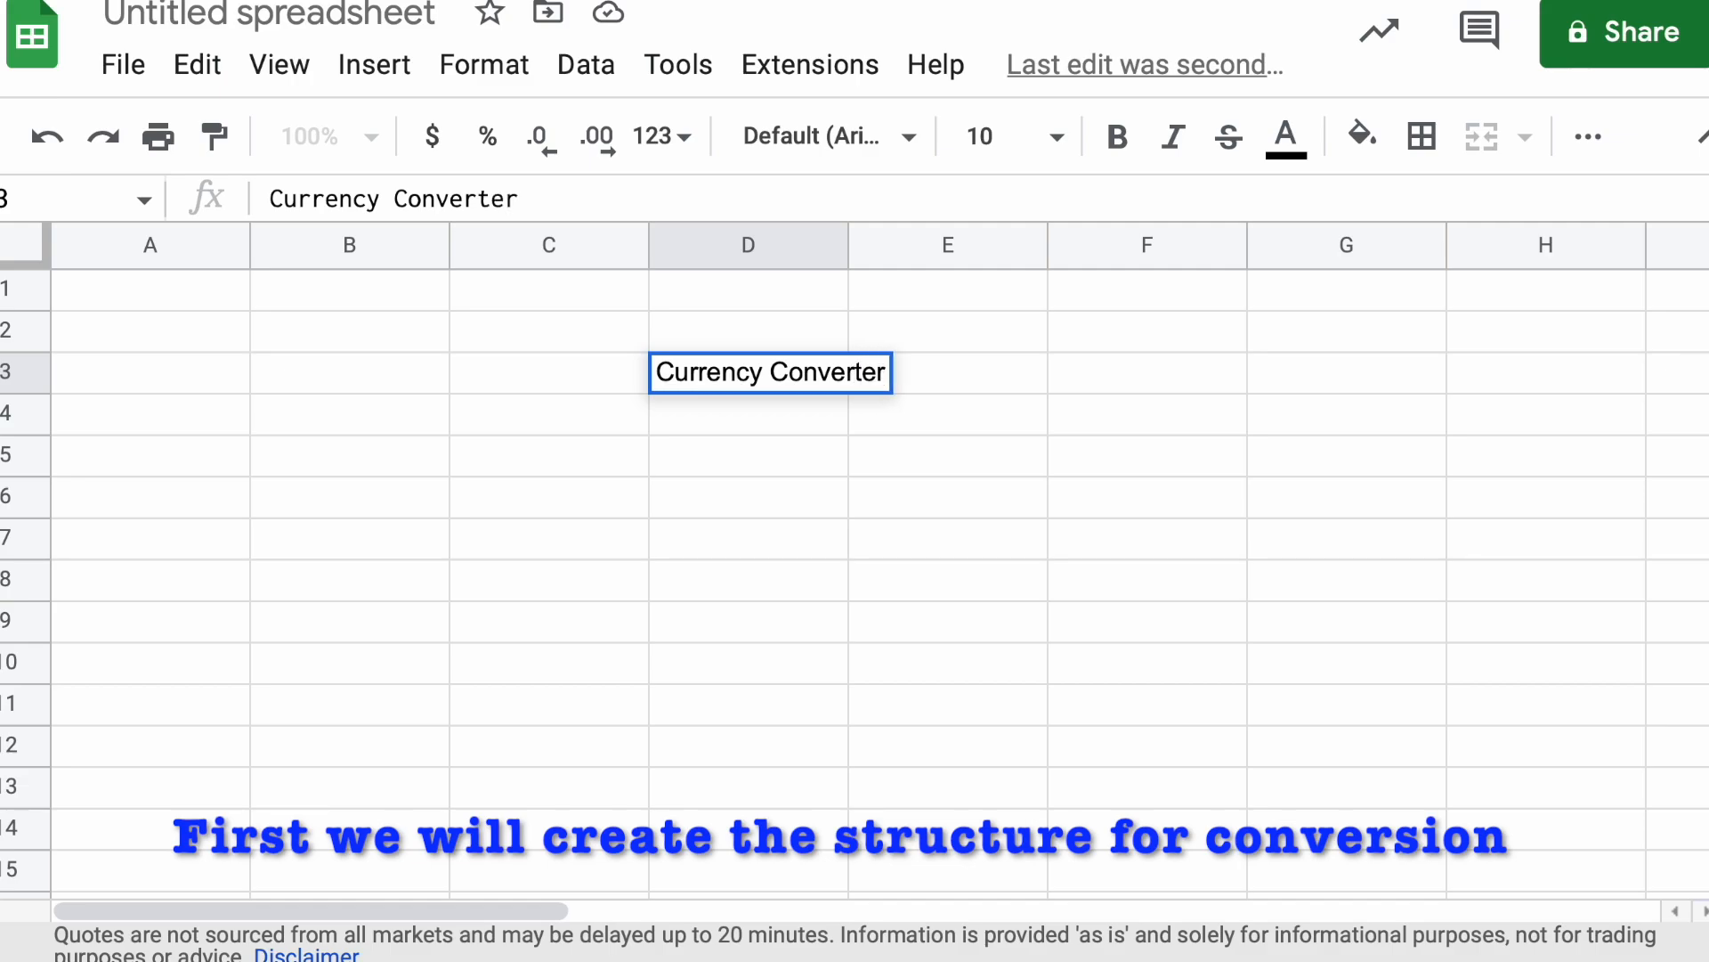
pyautogui.click(781, 532)
# Set the font size of the title range D3:E3 to 14
pyautogui.click(750, 454)
pyautogui.moveTo(673, 351); pyautogui.dragTo(773, 370)
pyautogui.click(706, 438)
pyautogui.moveTo(672, 381); pyautogui.dragTo(1051, 384)
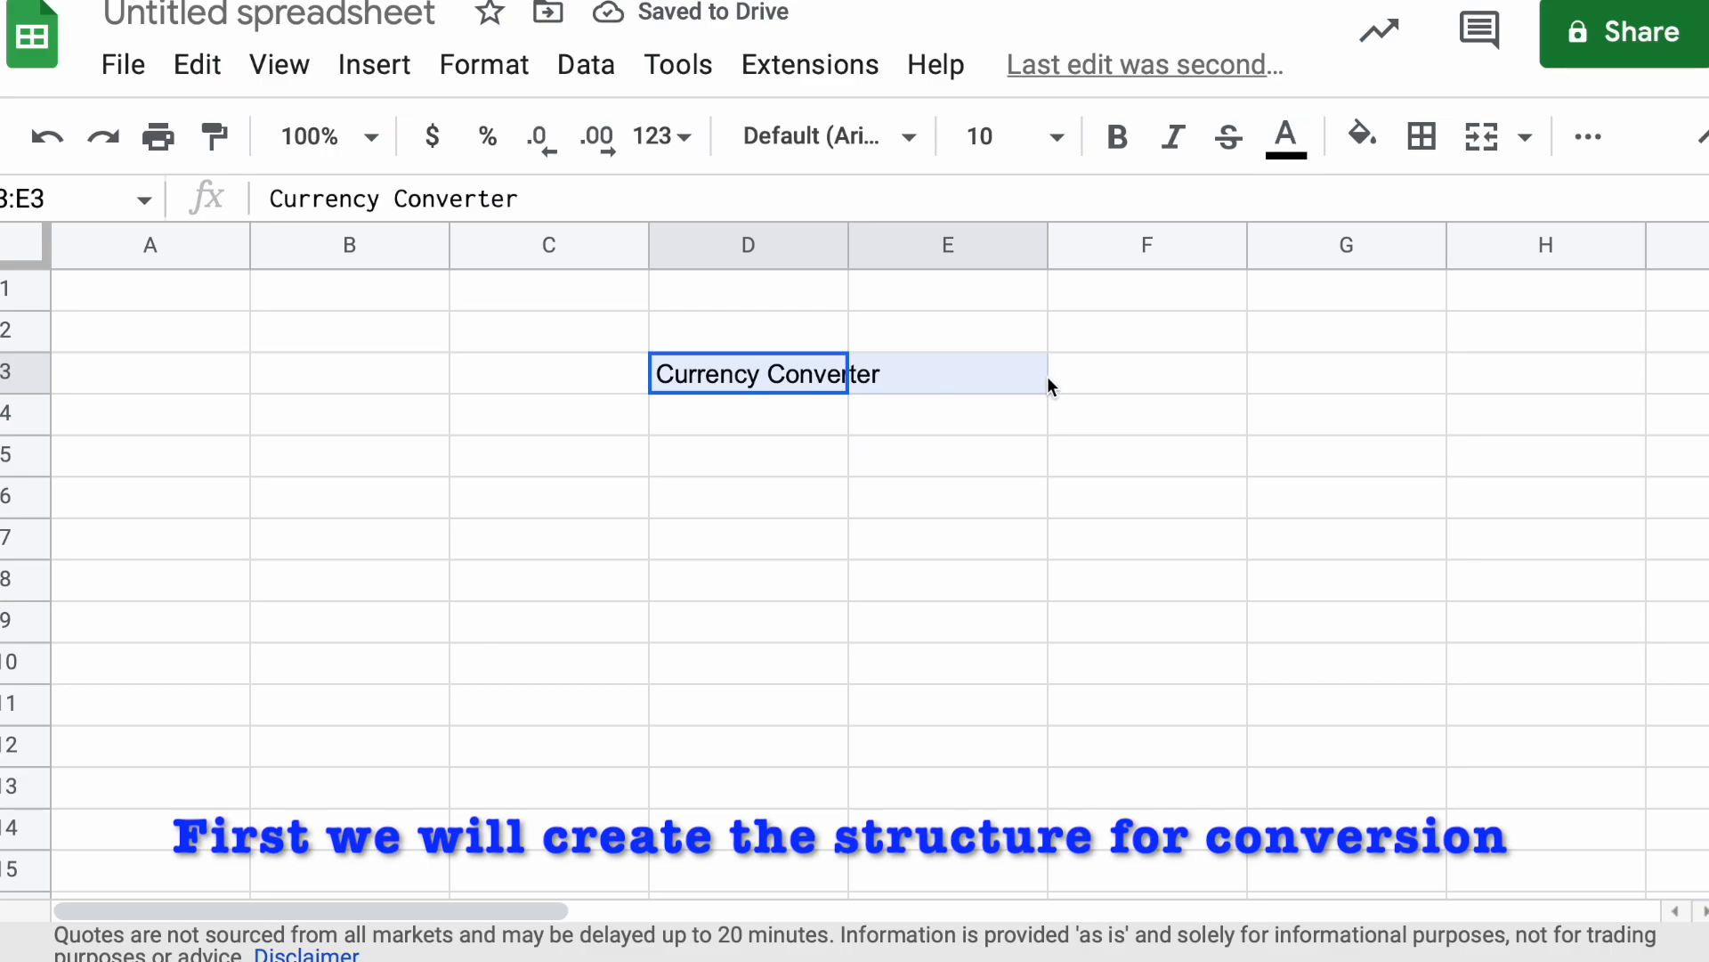
pyautogui.click(1059, 138)
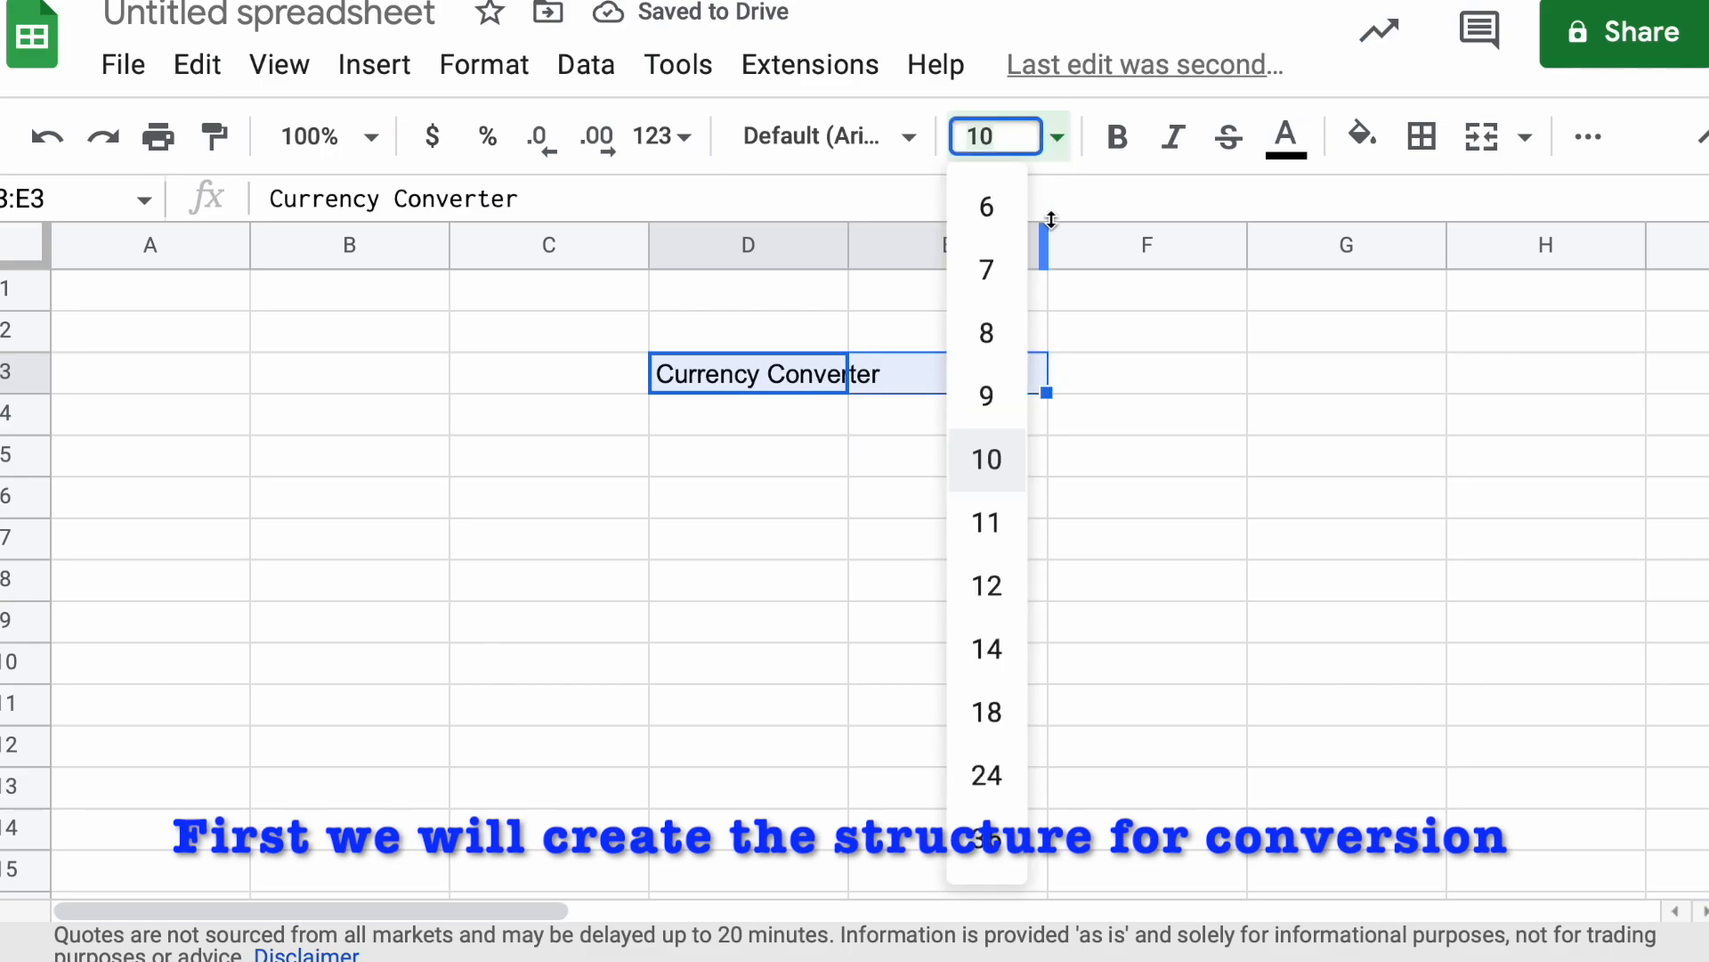
pyautogui.click(987, 649)
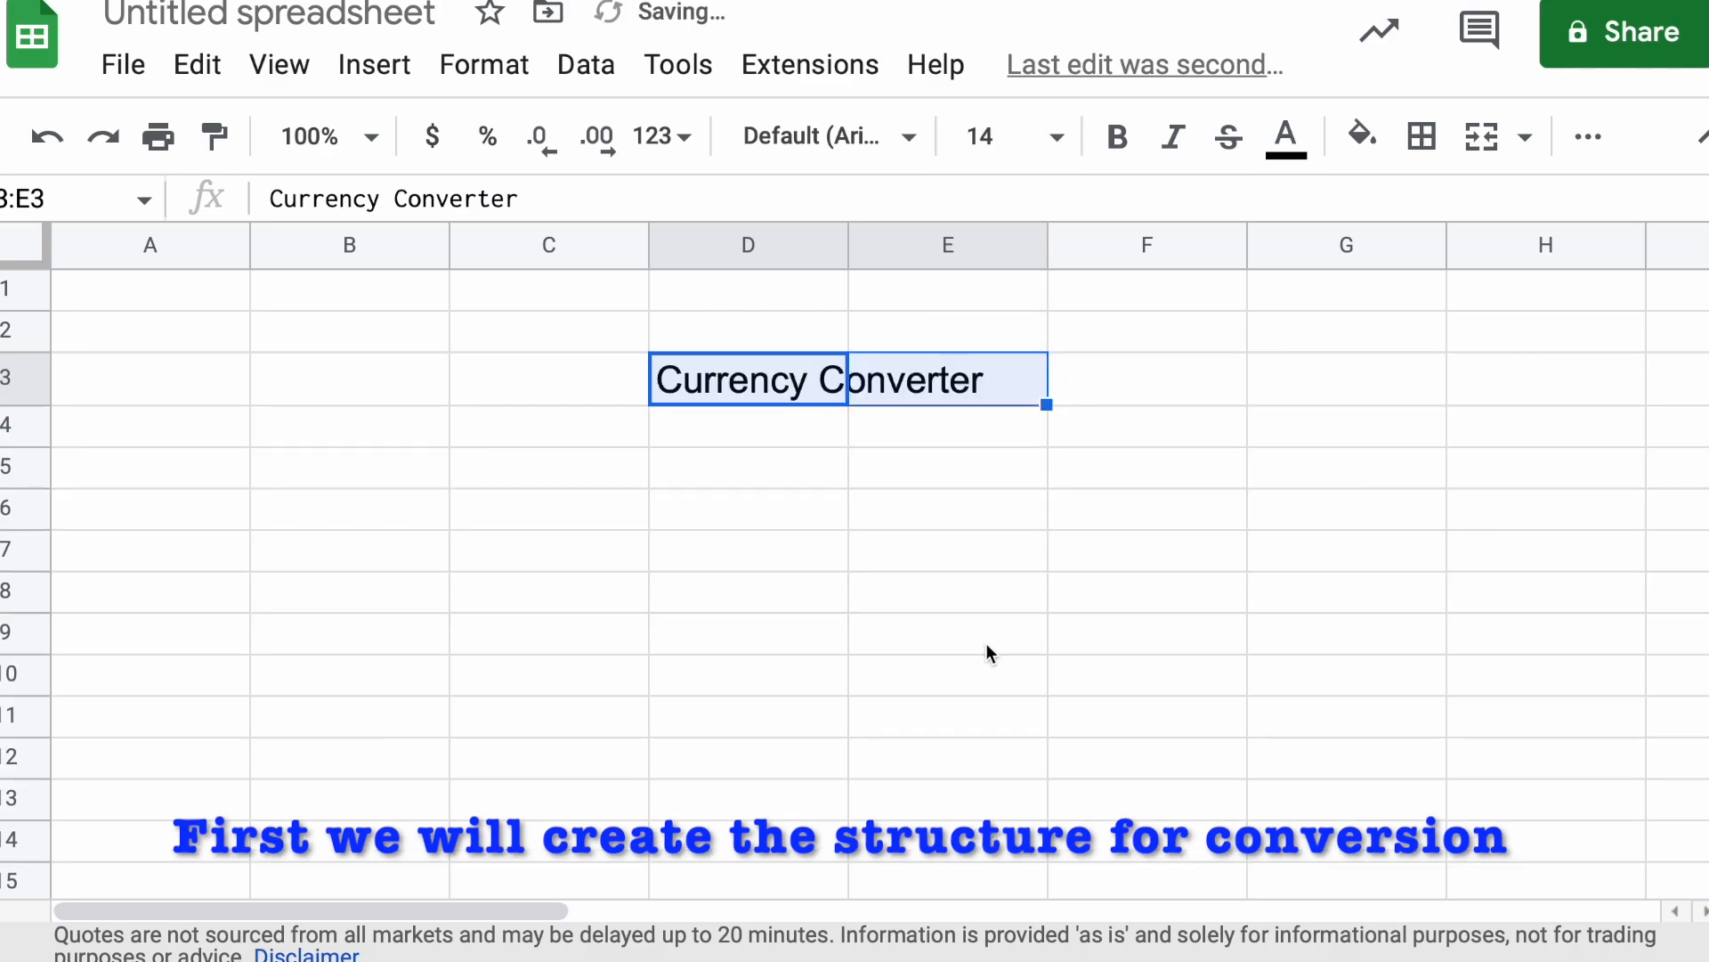
pyautogui.click(835, 598)
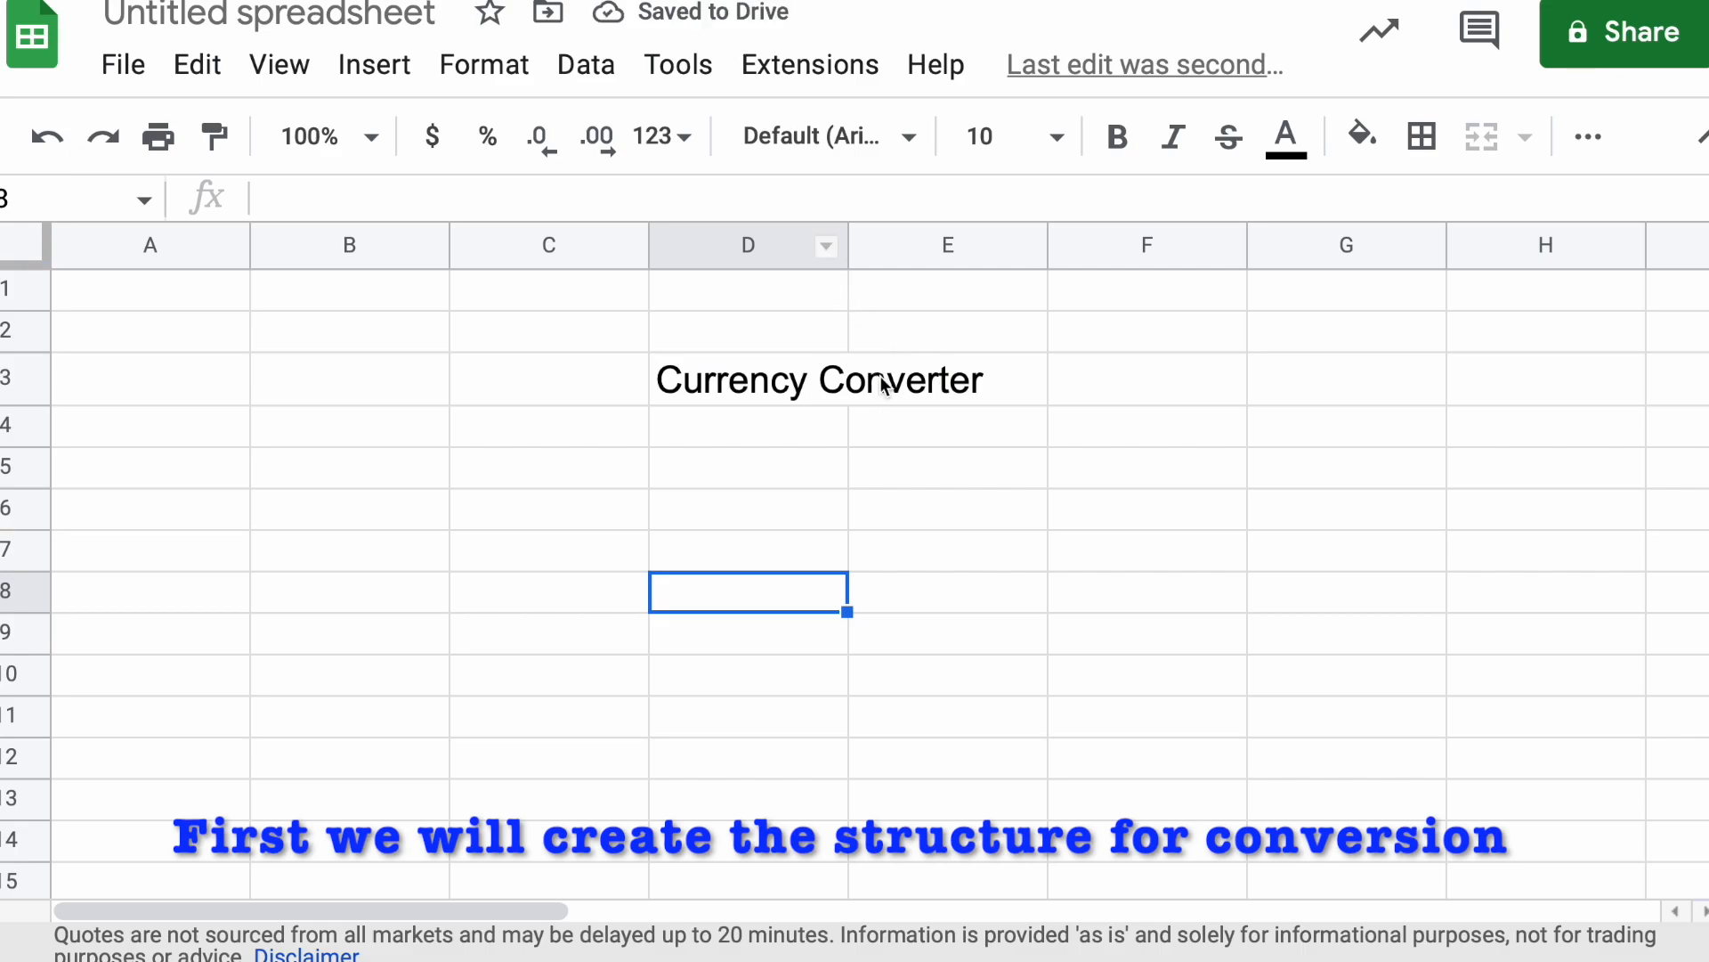
# Merge cells D3 and E3 so the title spans both columns
pyautogui.click(840, 503)
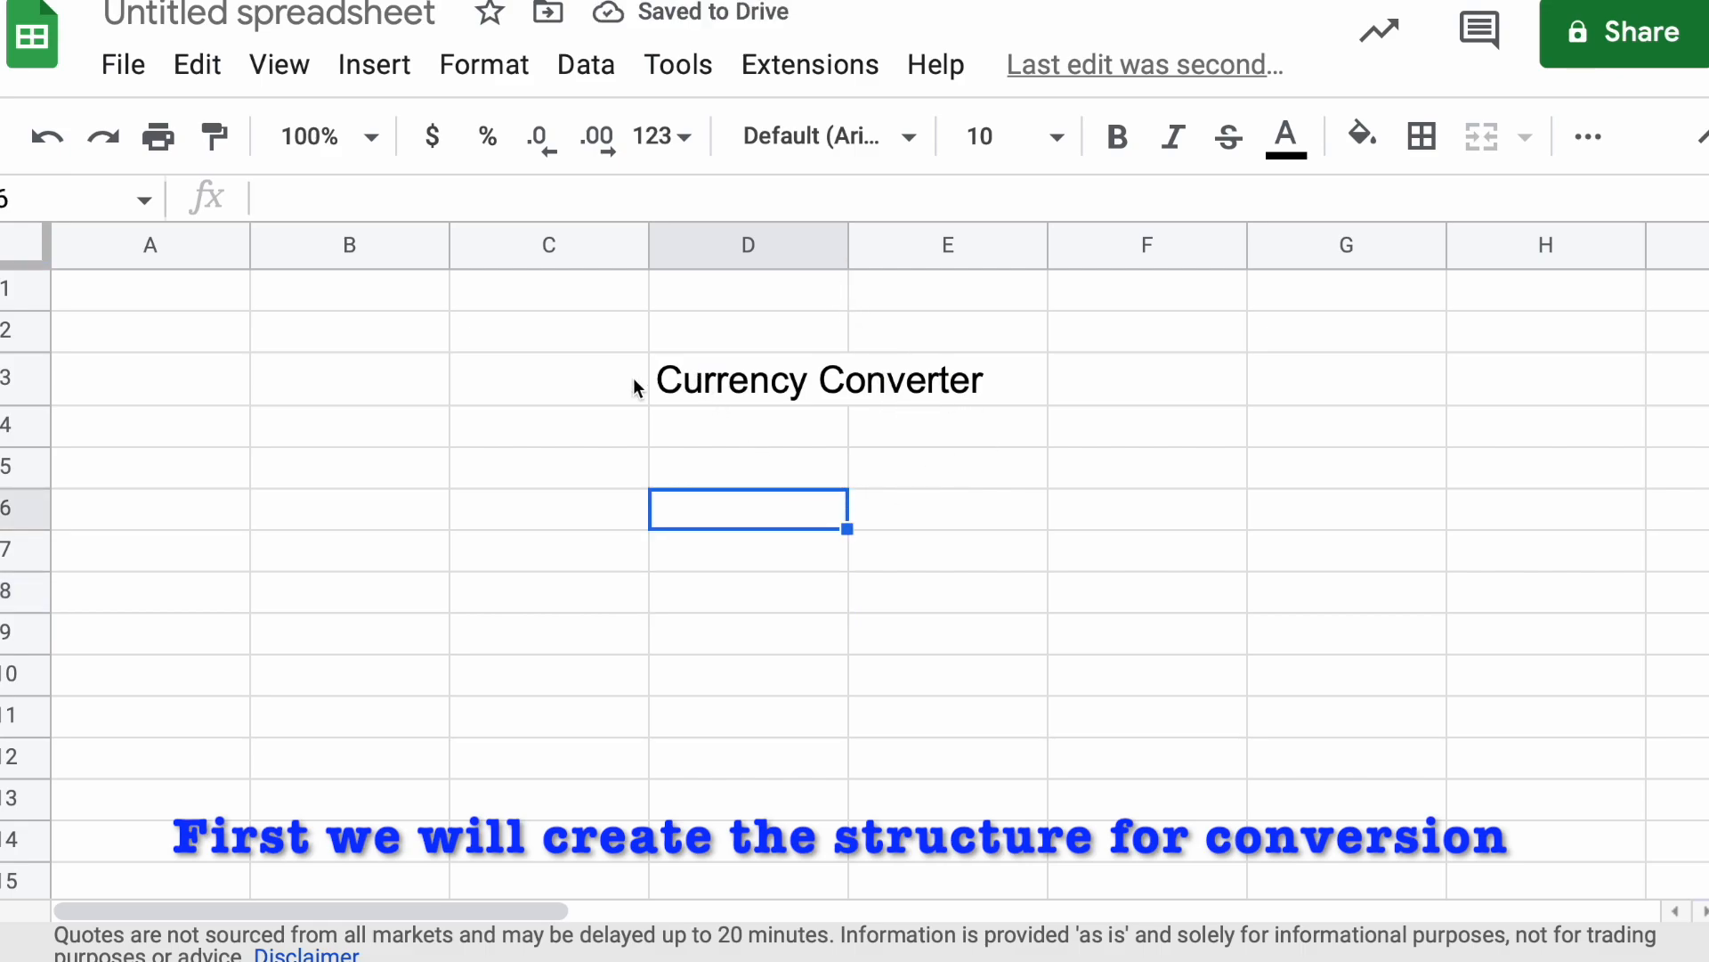
pyautogui.moveTo(659, 379); pyautogui.dragTo(1053, 382)
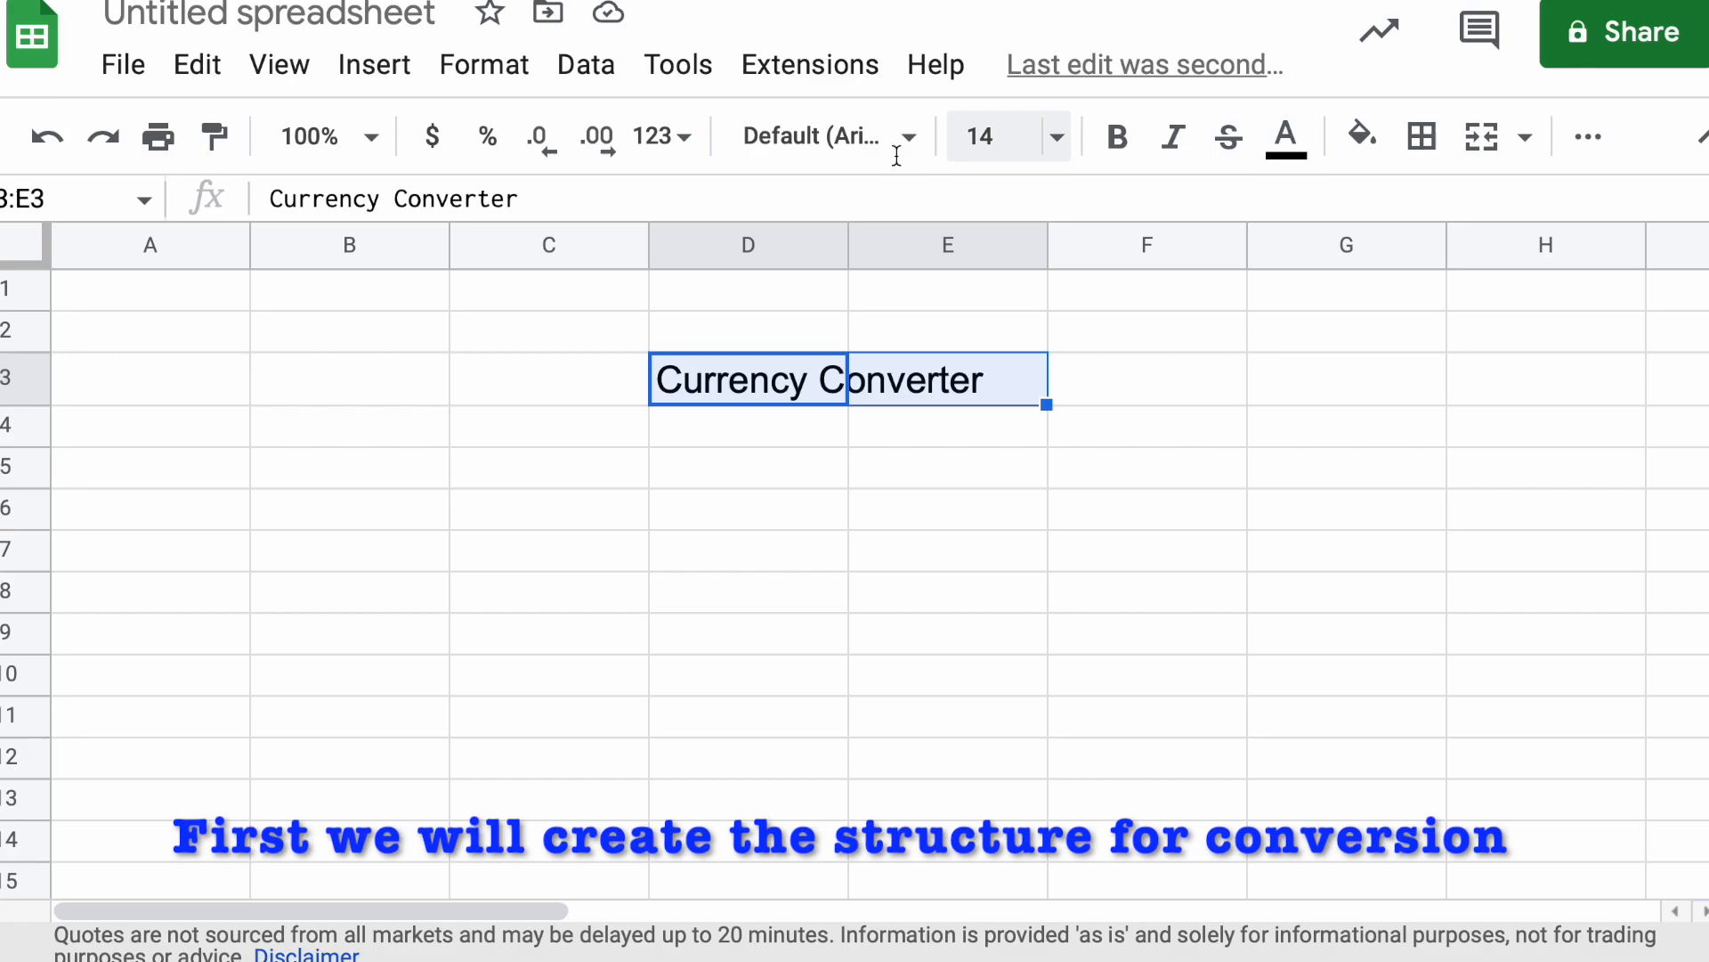
pyautogui.click(1483, 137)
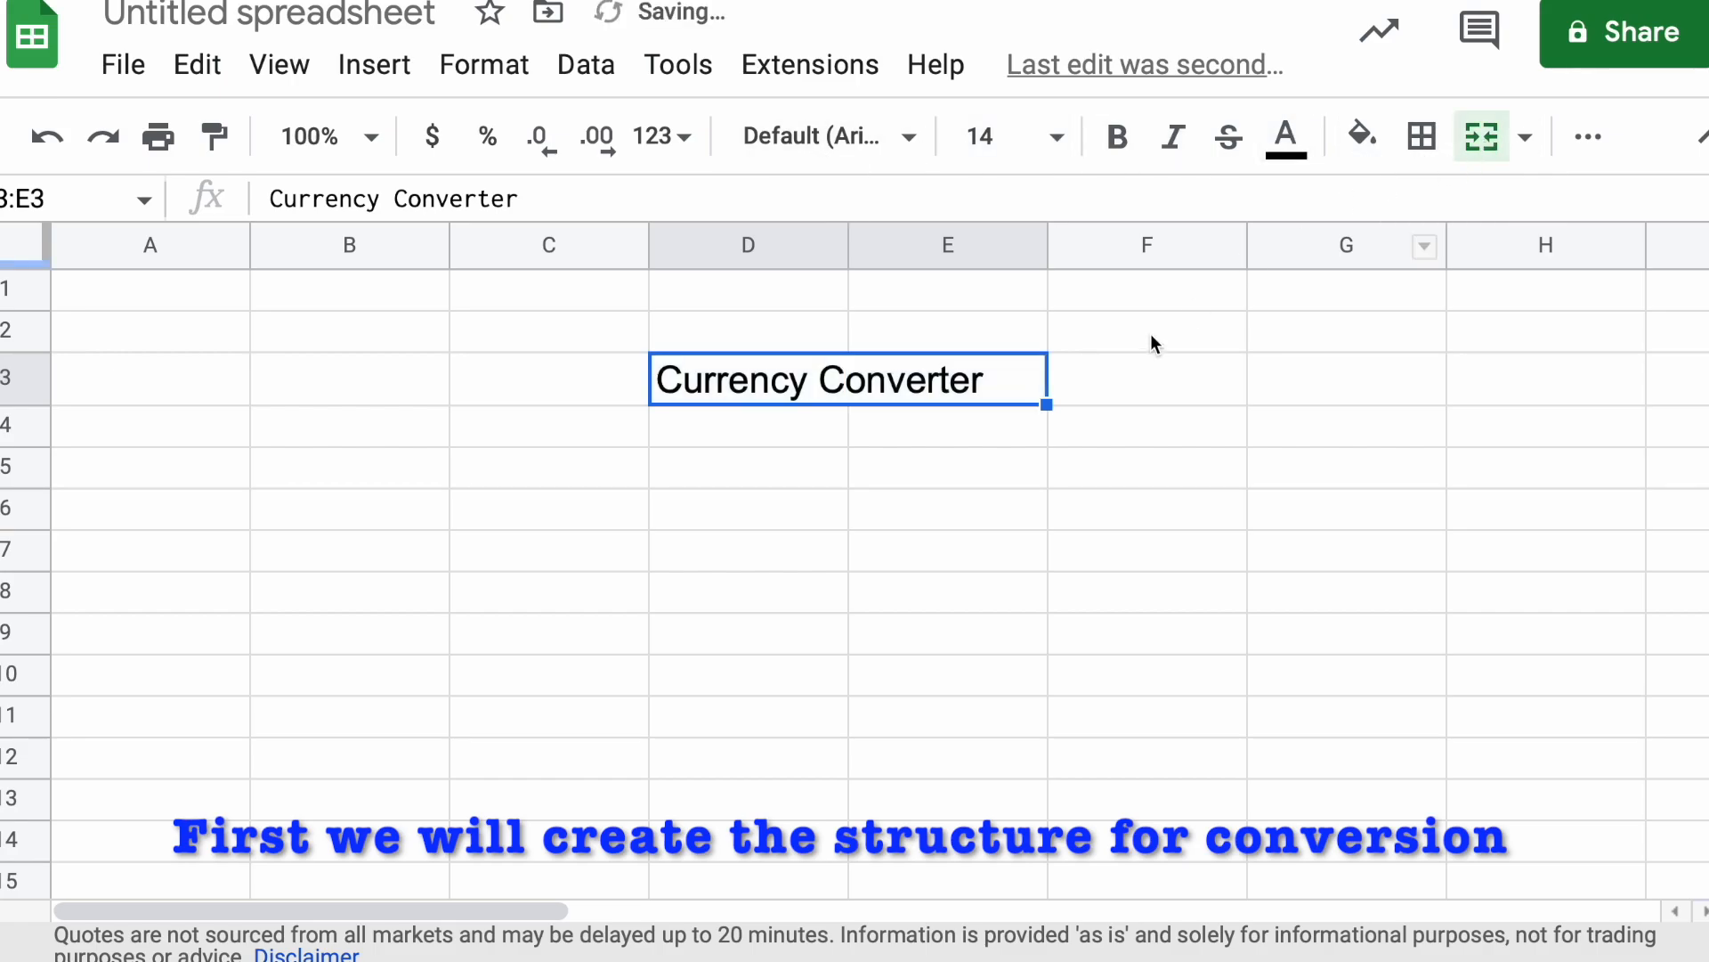
pyautogui.click(927, 555)
pyautogui.click(671, 473)
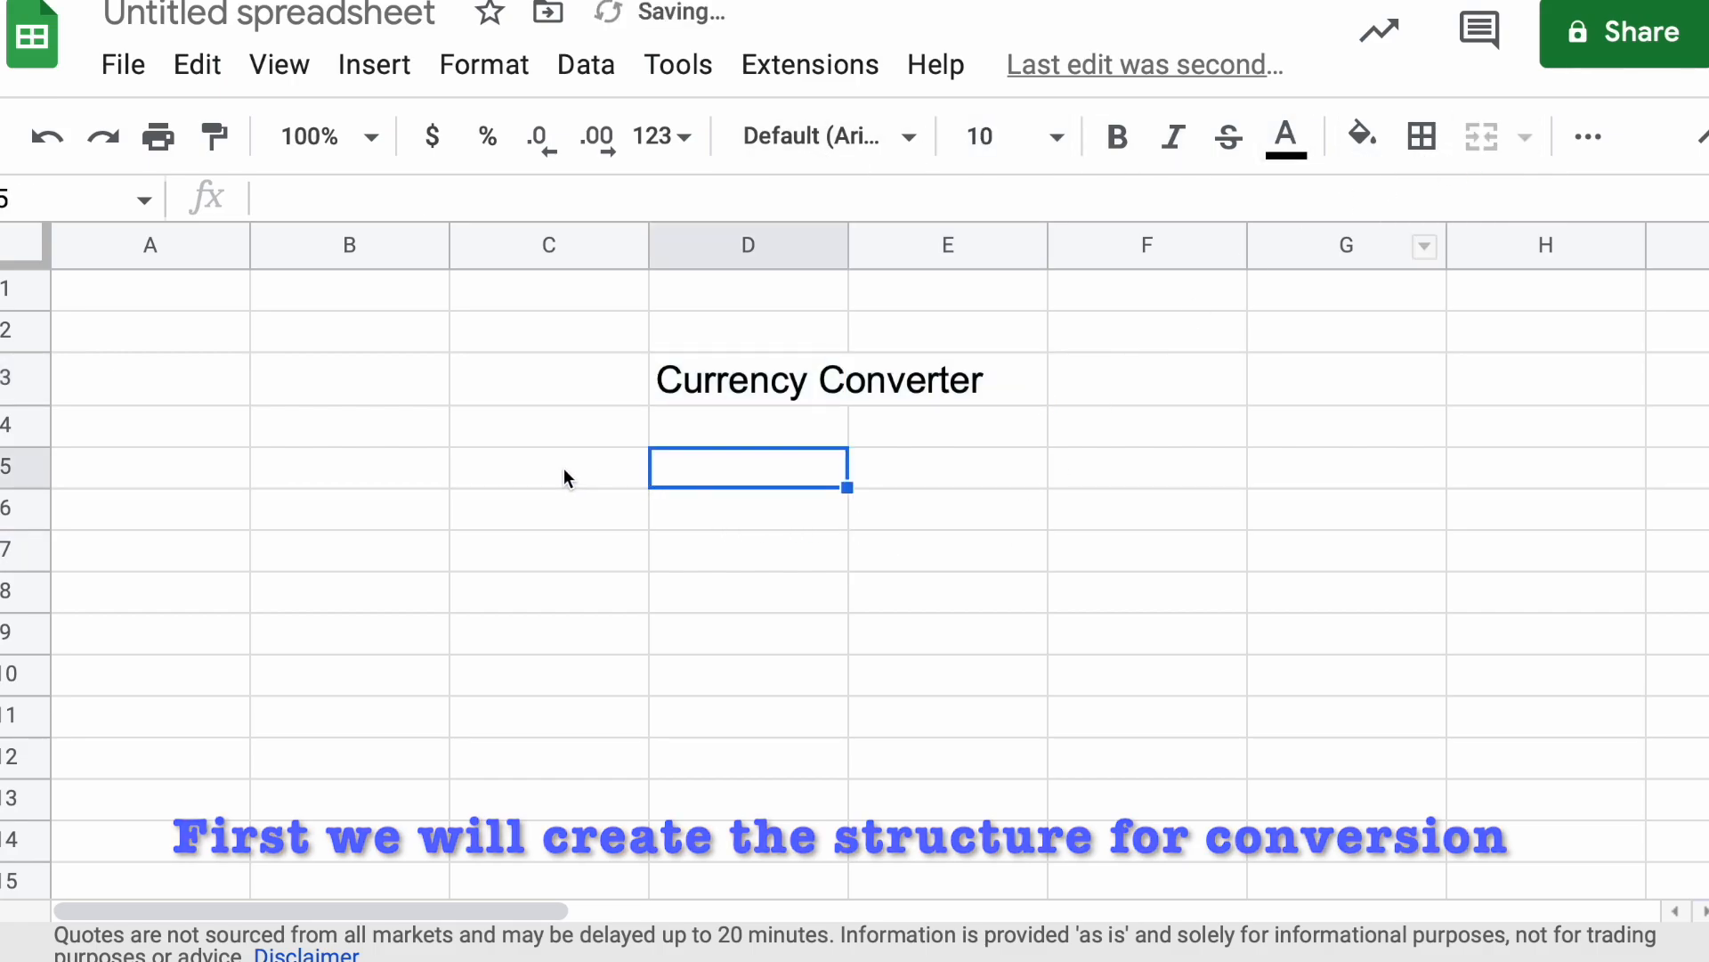
pyautogui.click(514, 468)
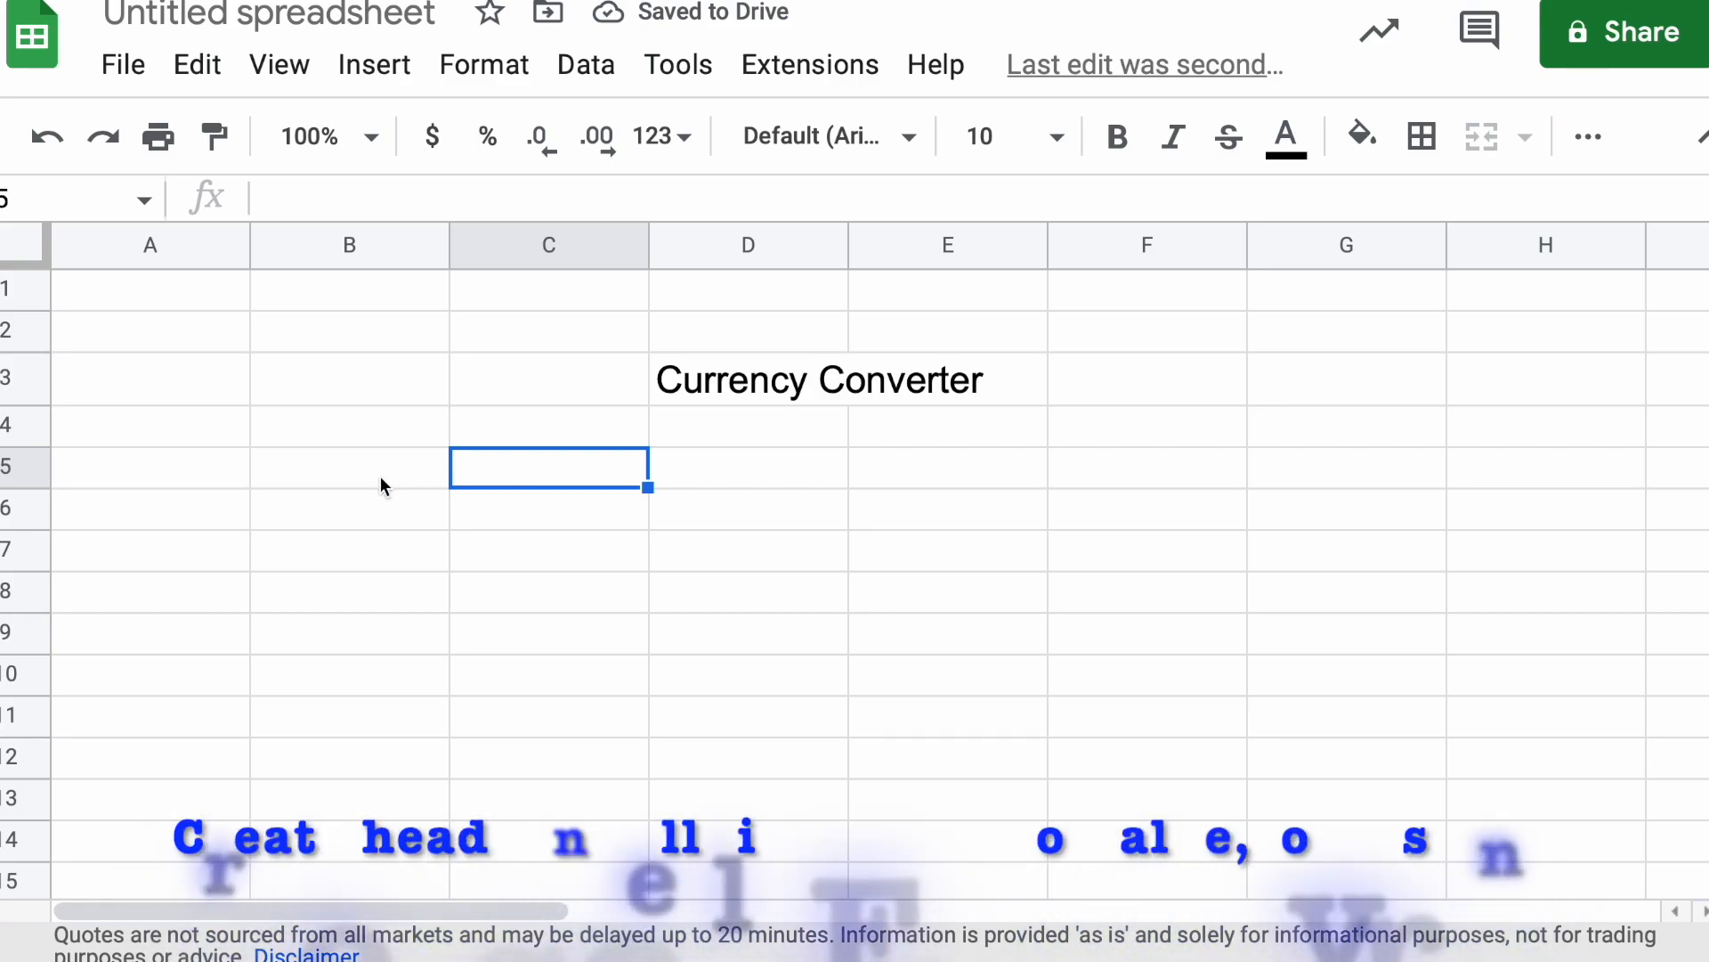
pyautogui.click(392, 481)
pyautogui.click(518, 476)
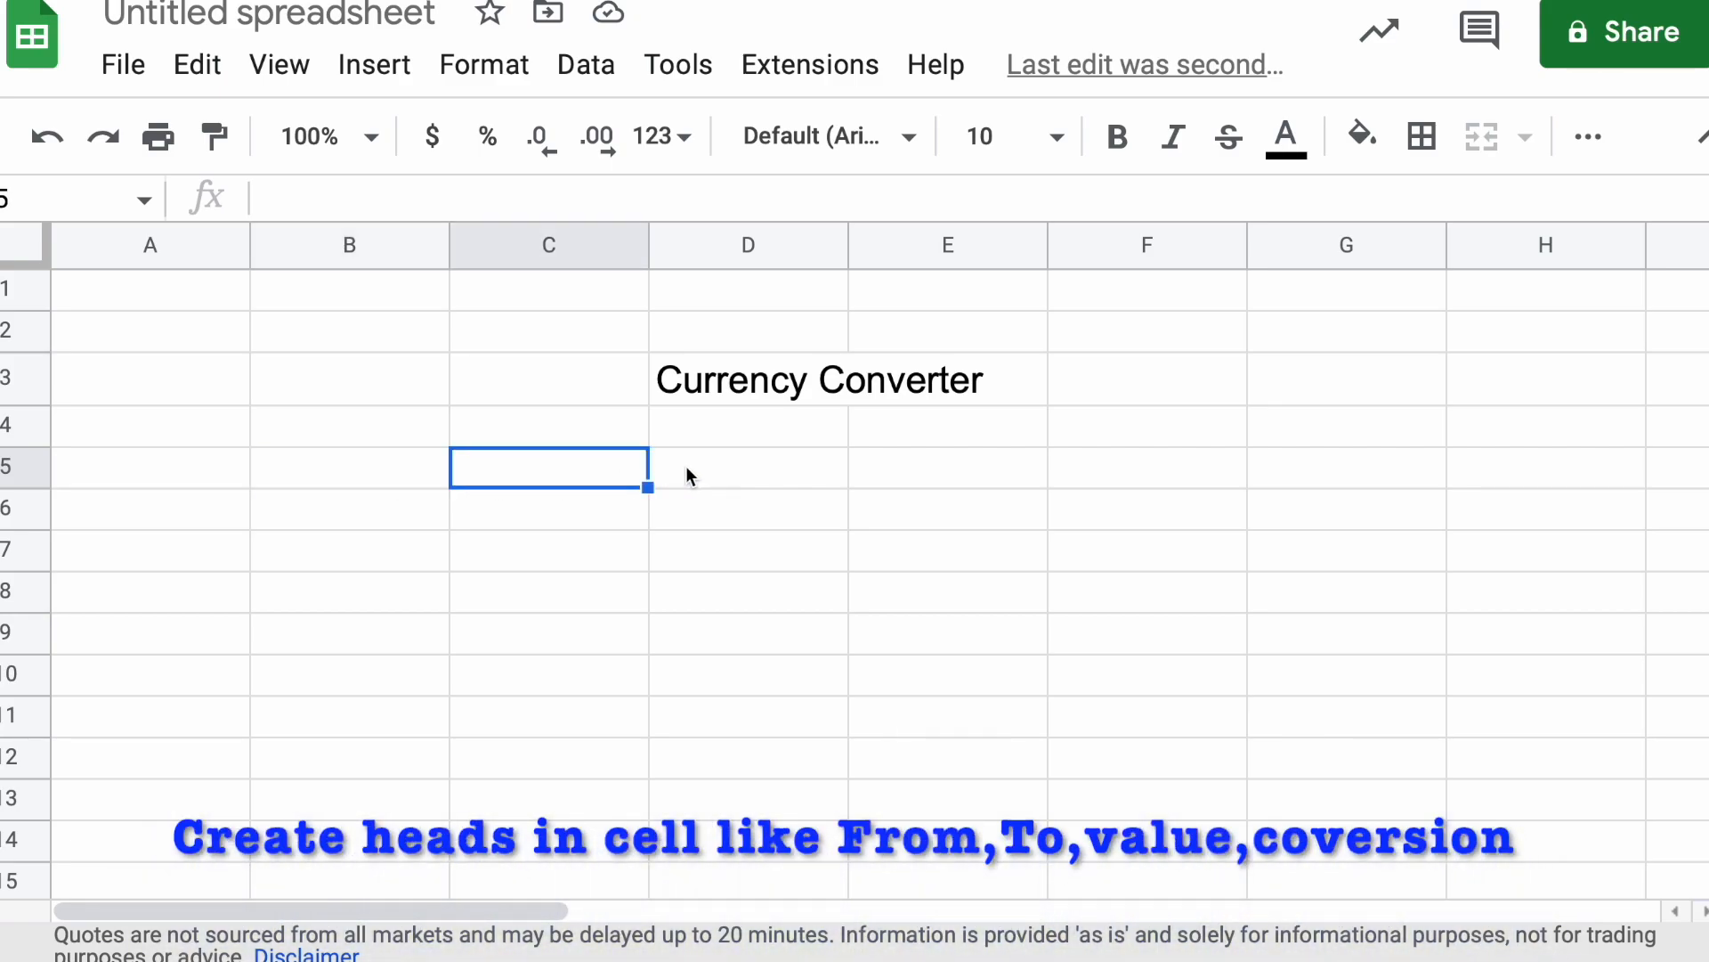
# Enter the heading "Convert From" in cell C5
pyautogui.click(544, 512)
pyautogui.click(525, 481)
pyautogui.write('Co')
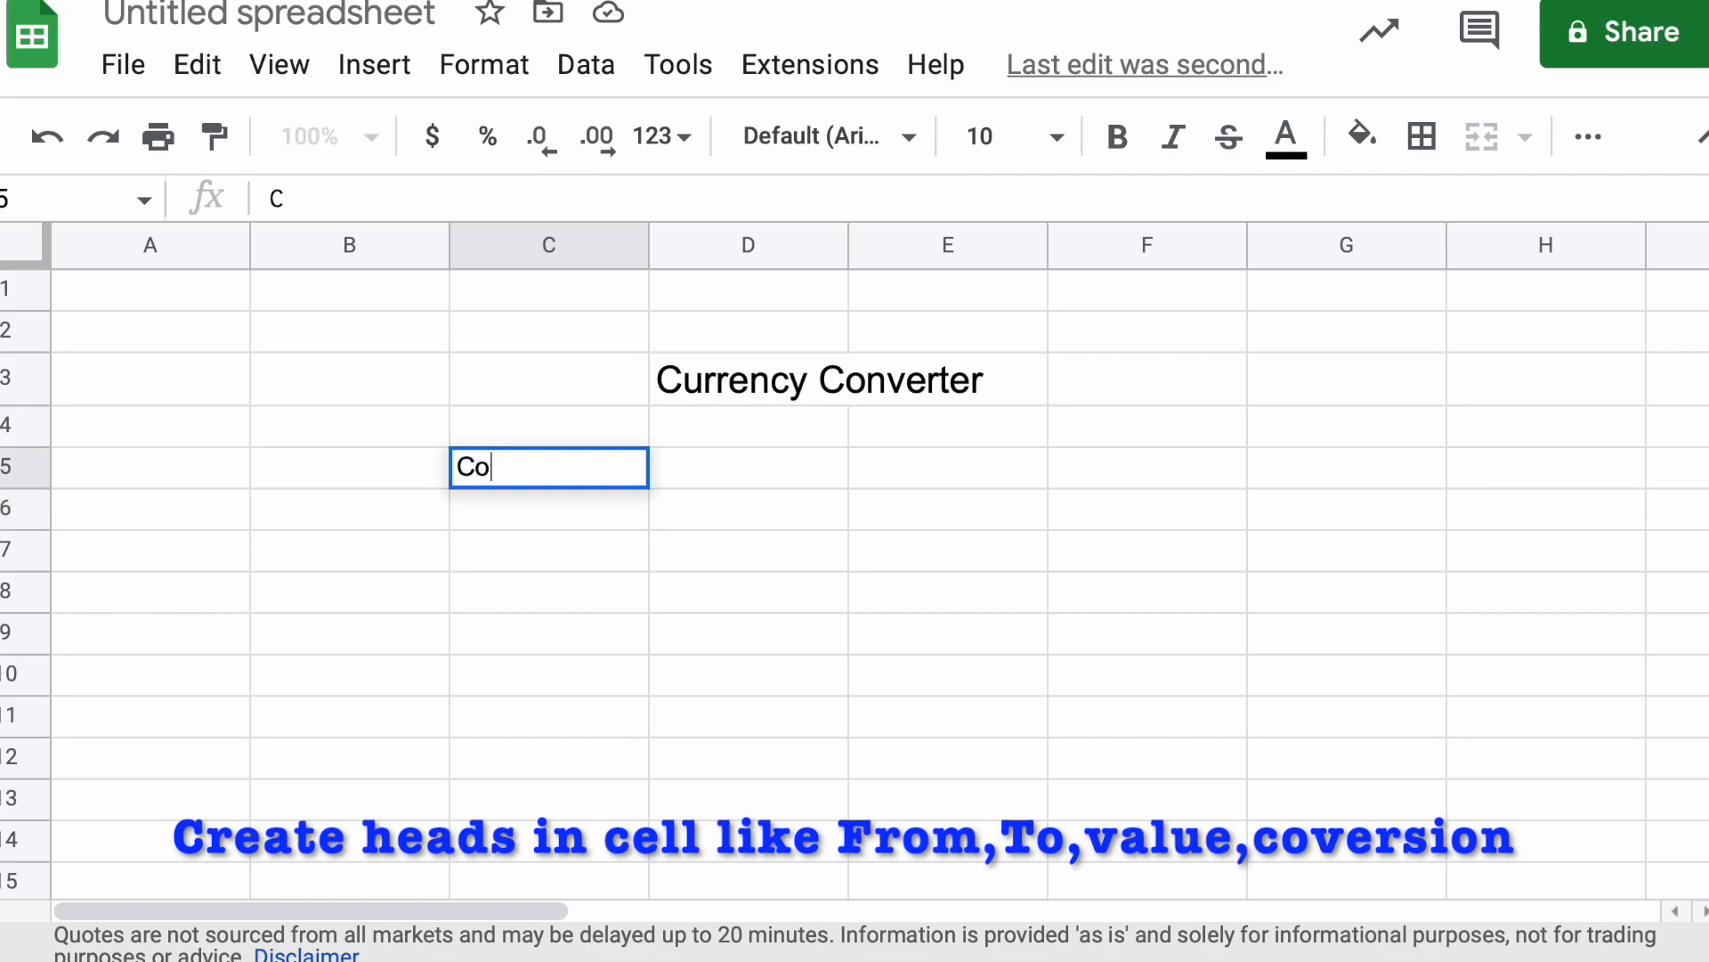
pyautogui.write('nvert From')
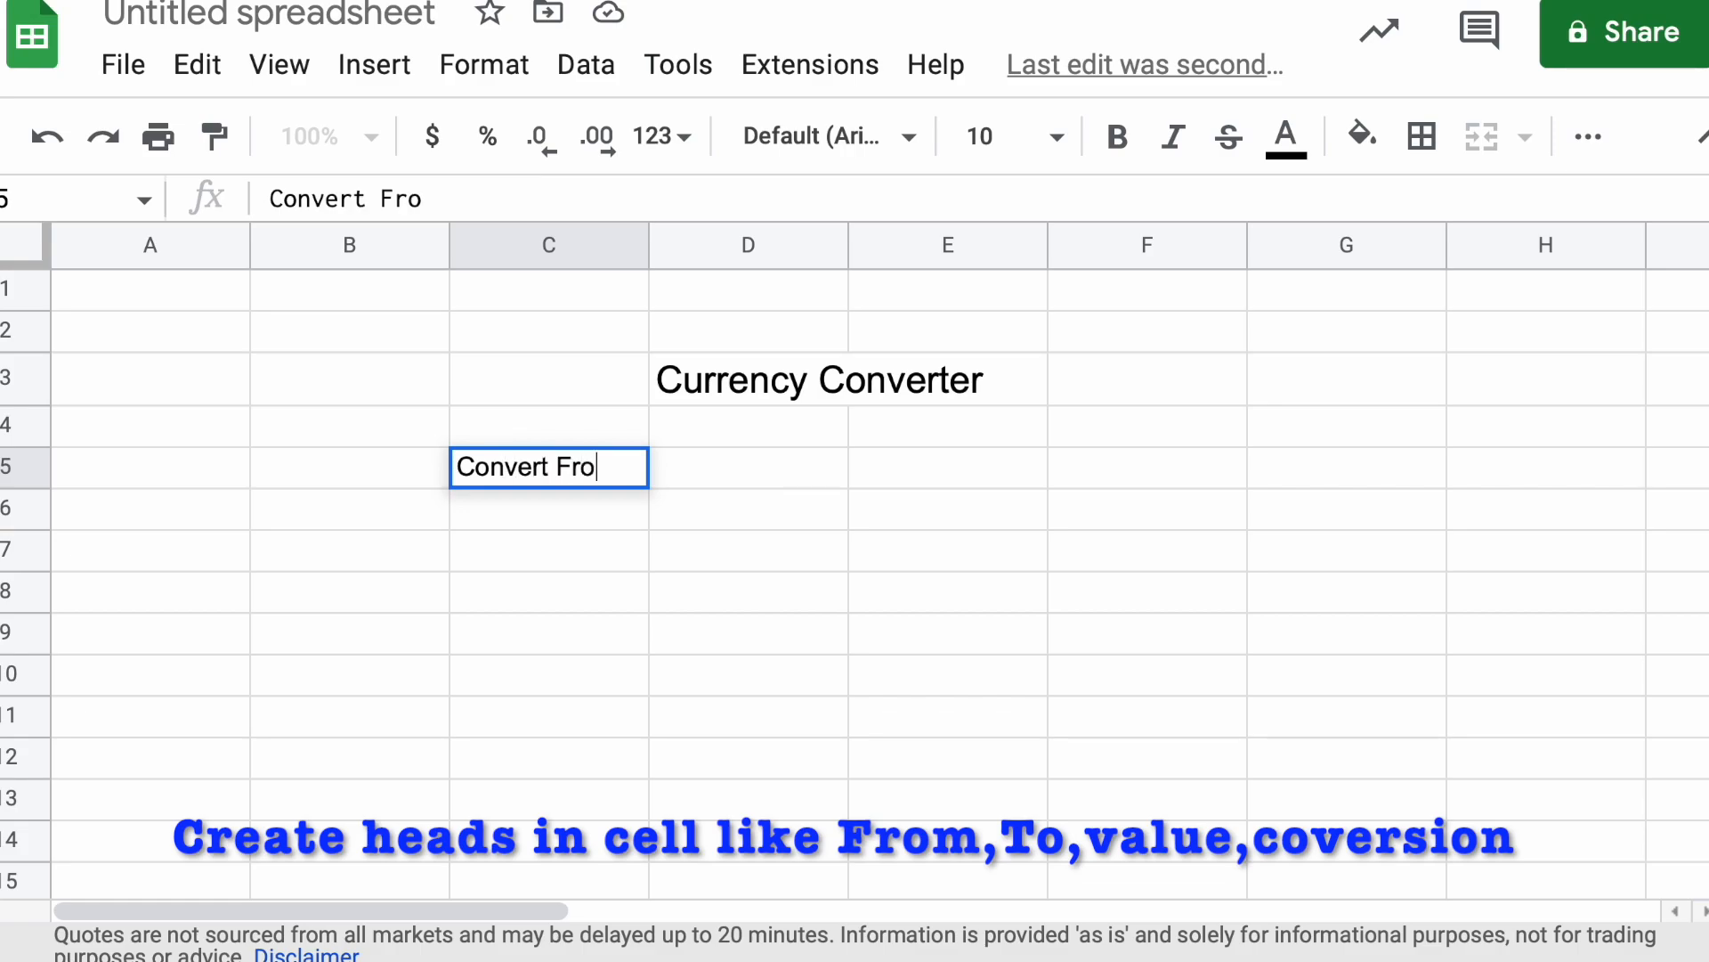
# Enter the heading "Convert To" in cell D5
pyautogui.click(782, 472)
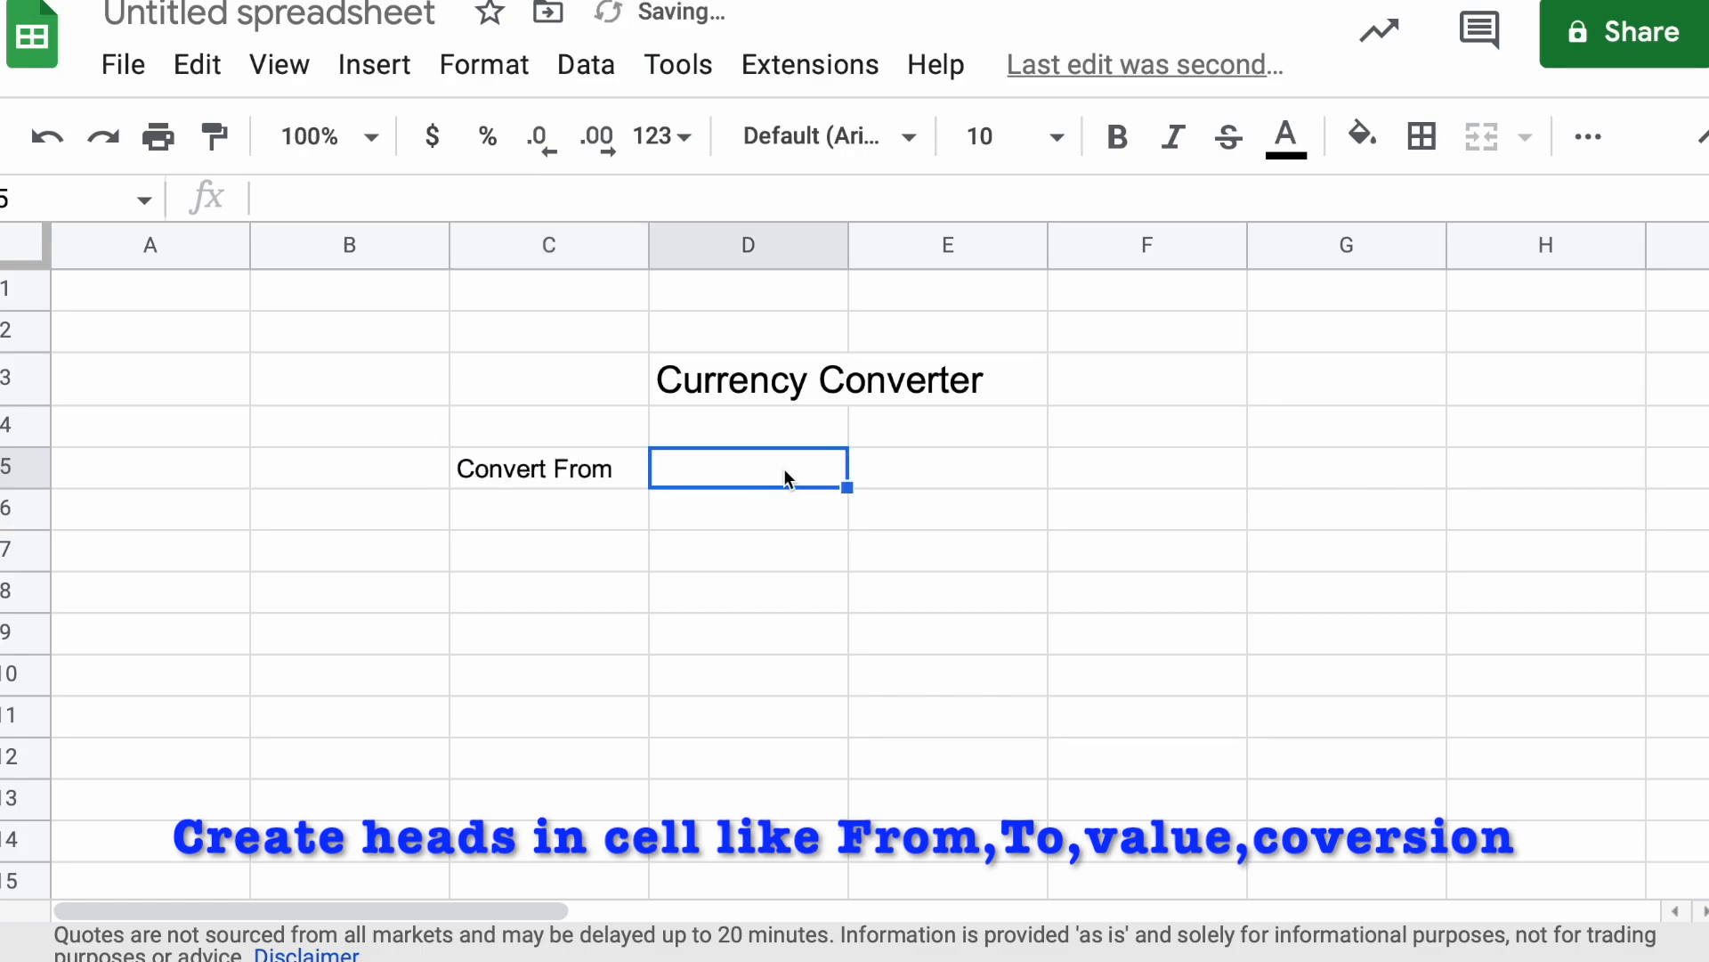
pyautogui.write('Con')
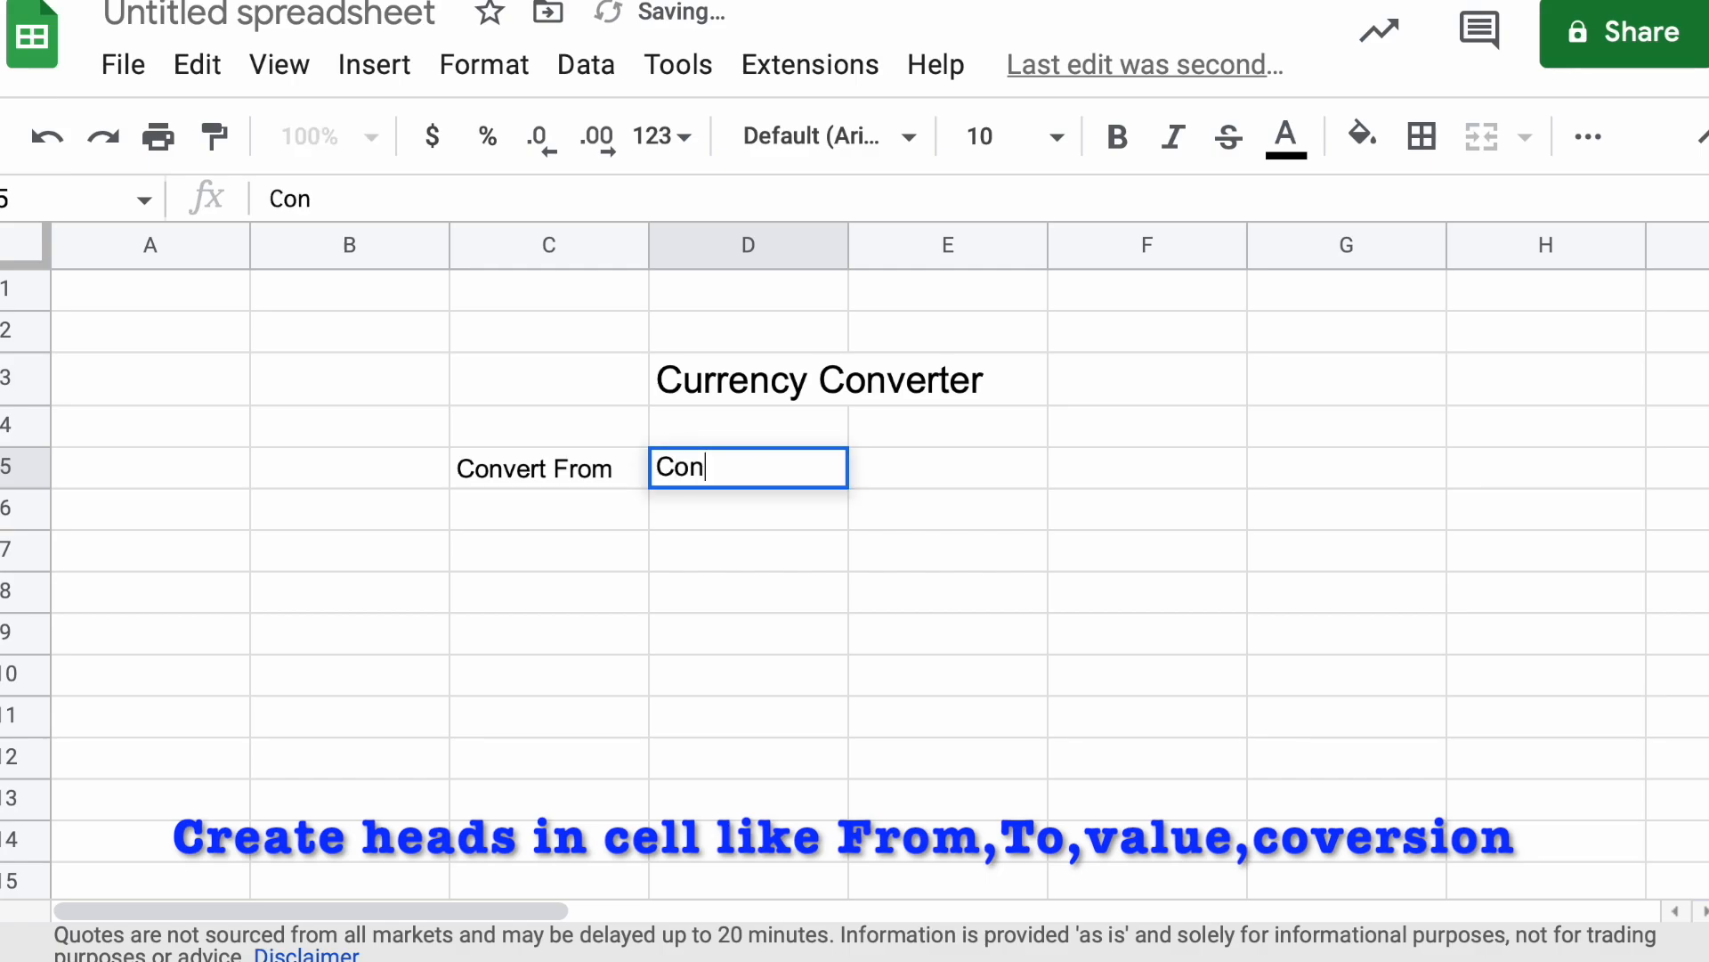
pyautogui.write('vert To')
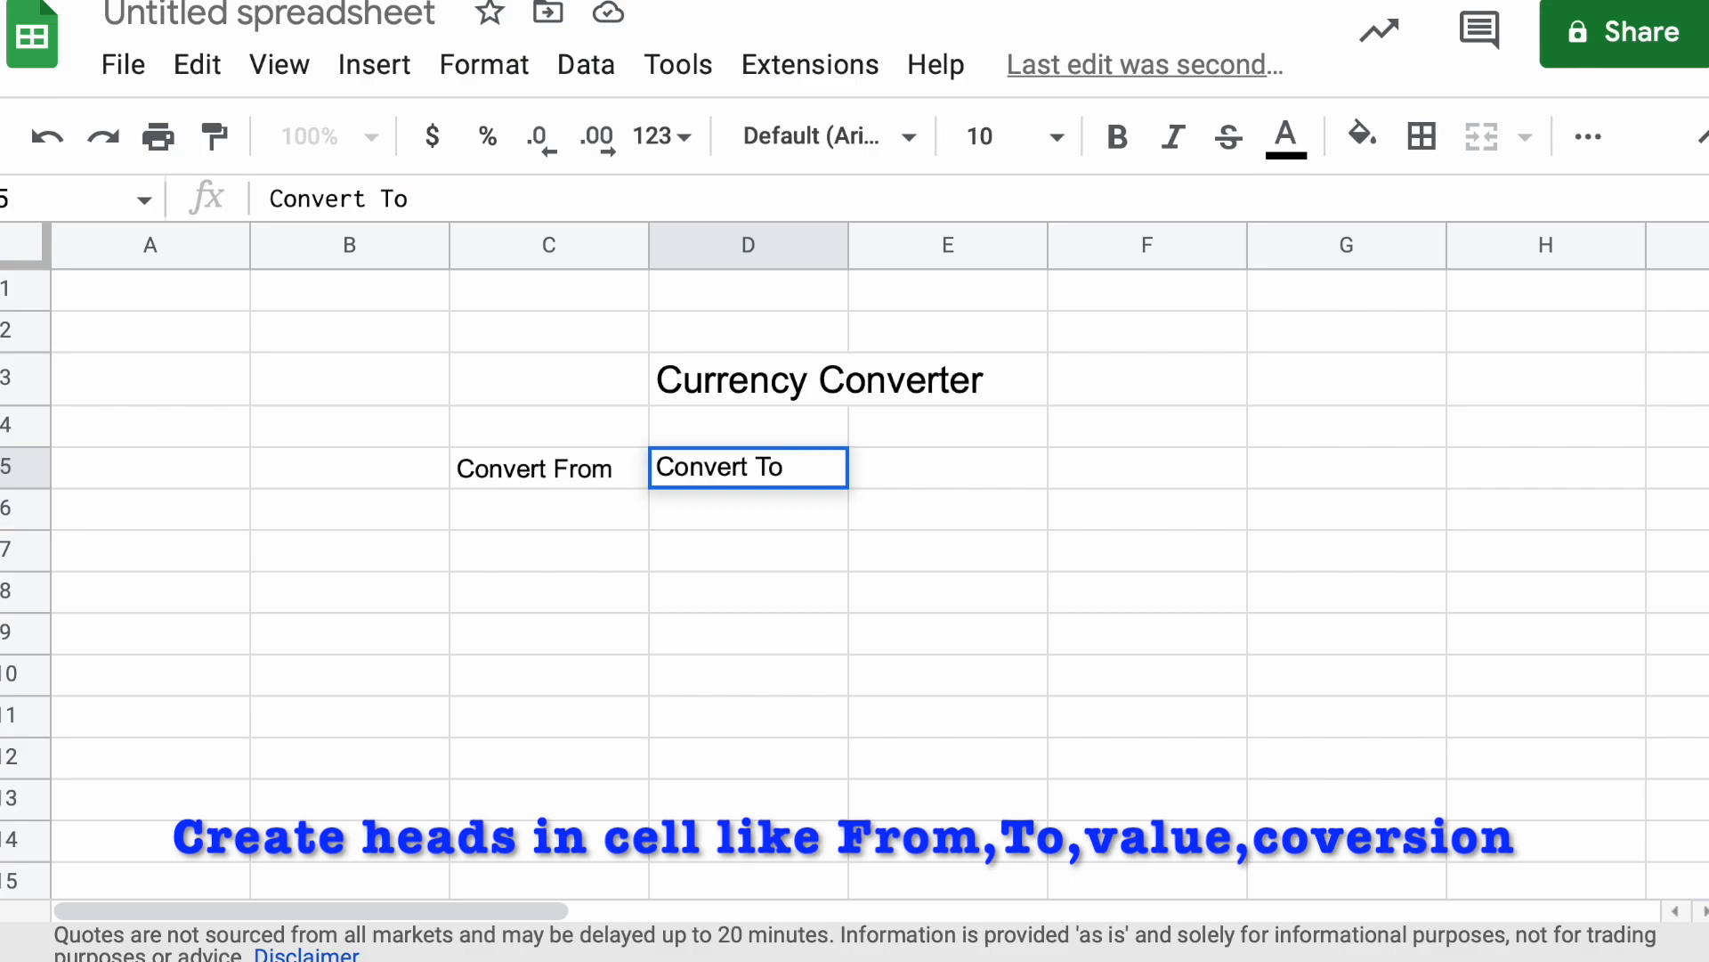
pyautogui.click(765, 587)
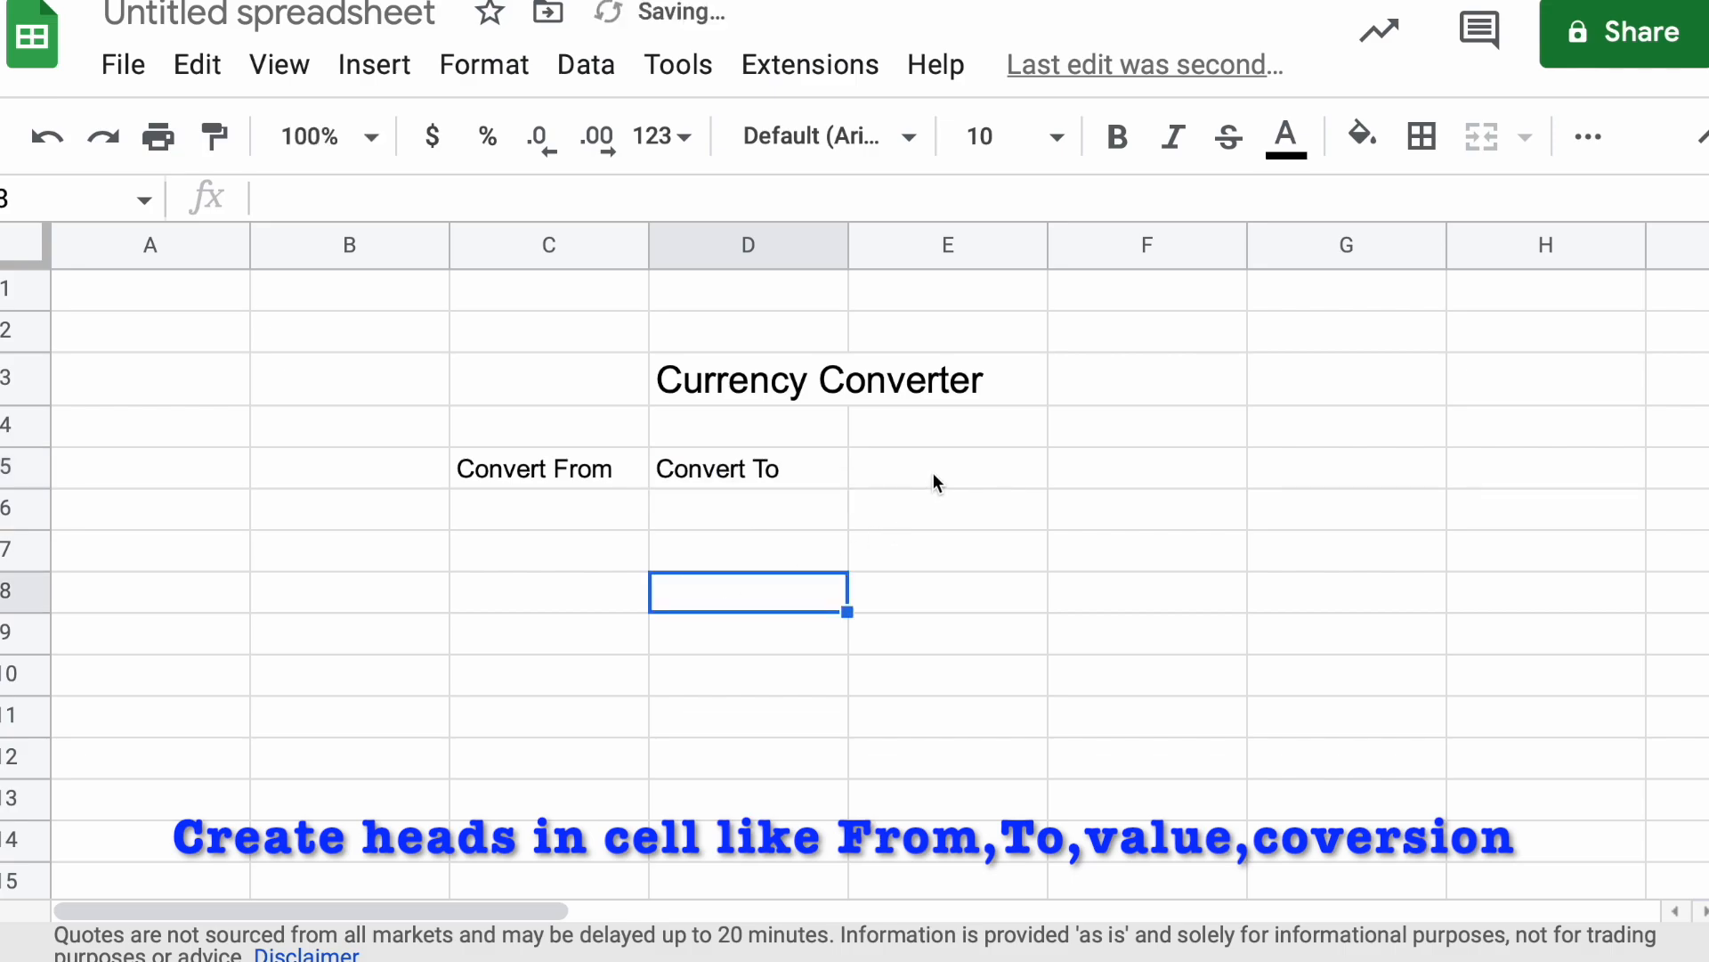
# Enter the heading "Final Conversion" in cell E5
pyautogui.click(933, 482)
pyautogui.write('F')
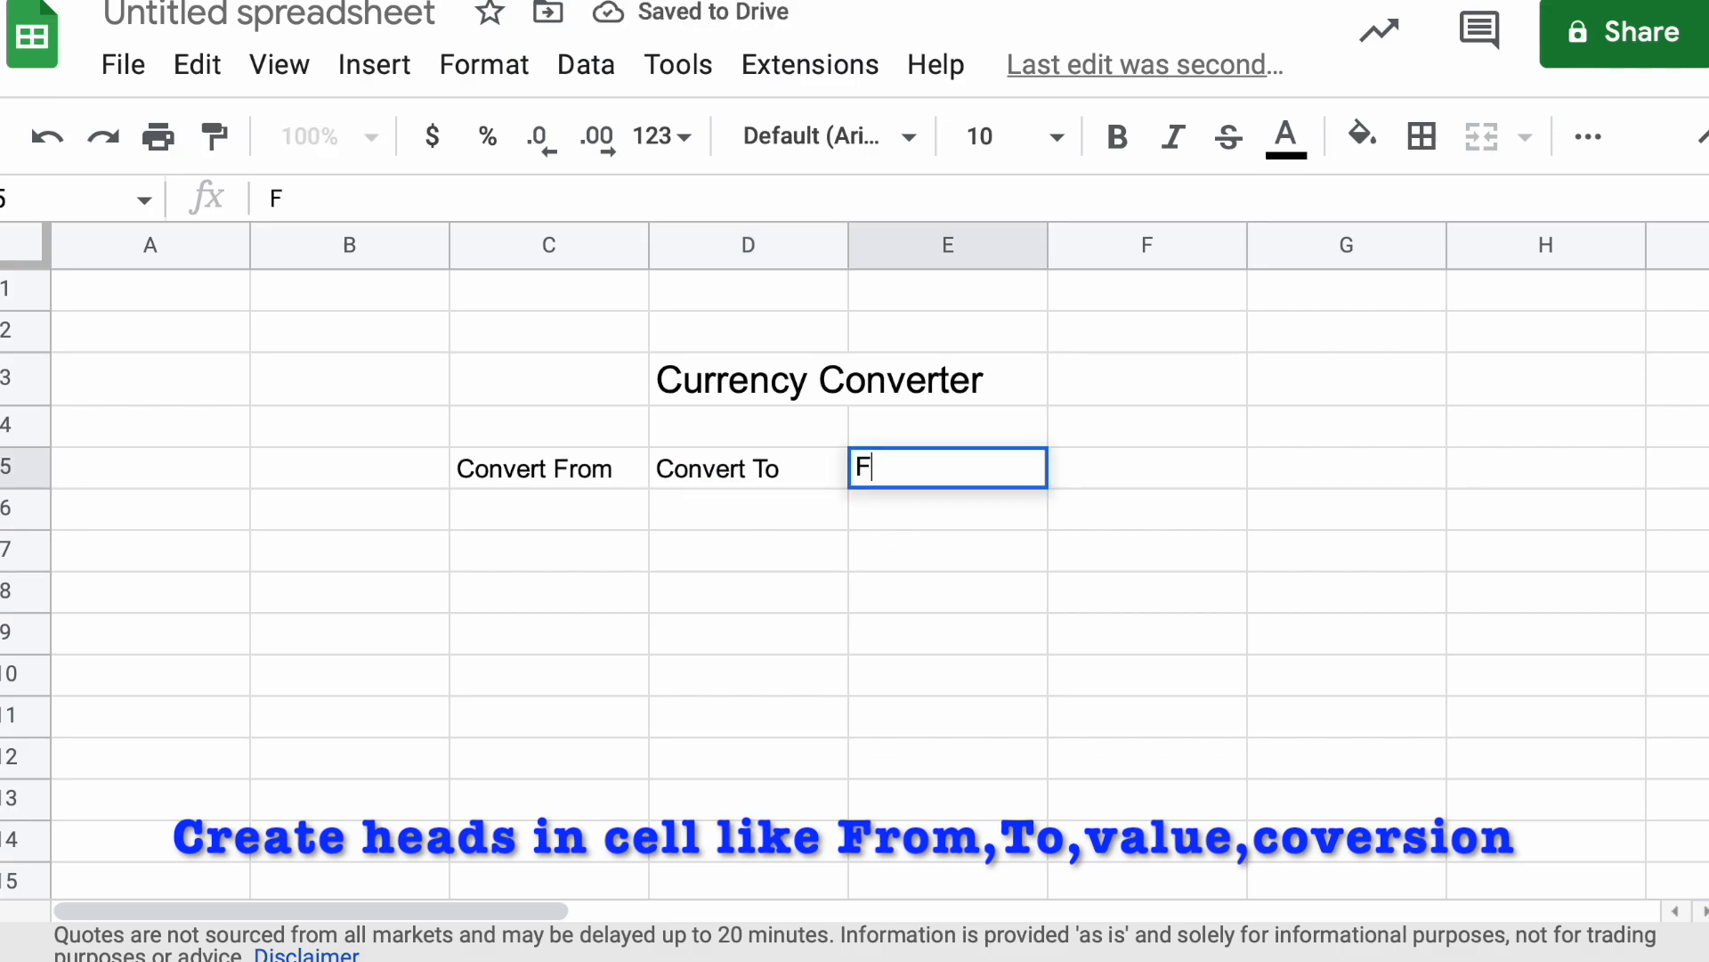
pyautogui.write('inal Co')
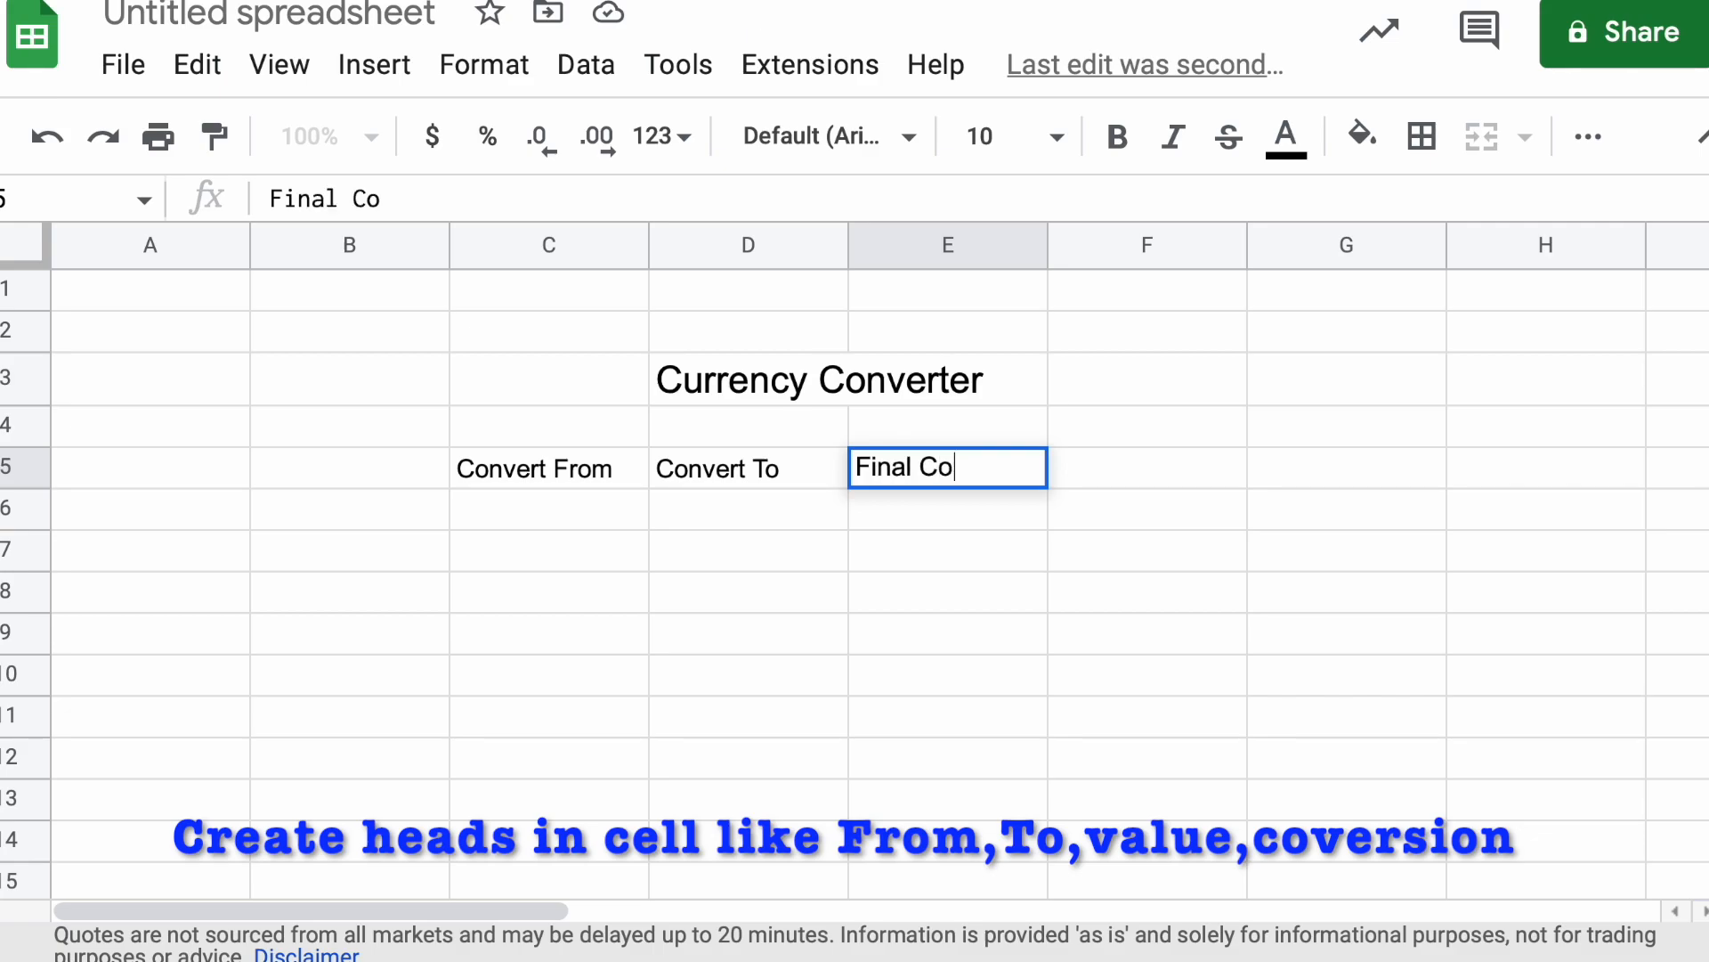
pyautogui.write('nversion')
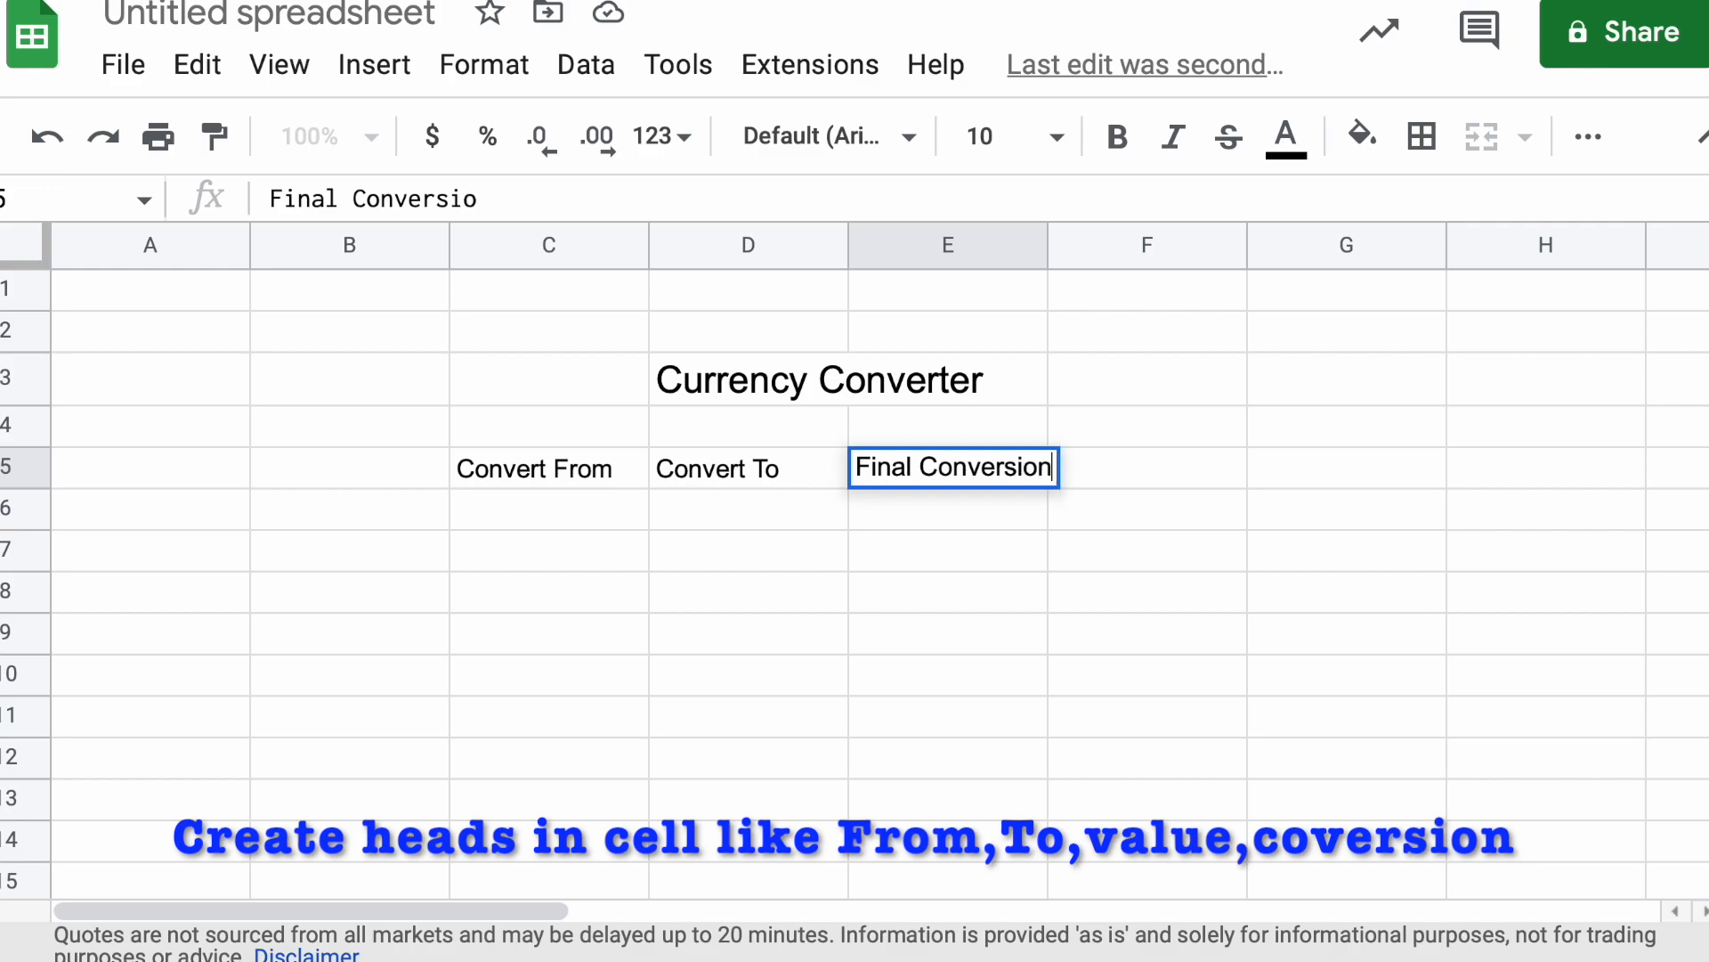
pyautogui.click(824, 693)
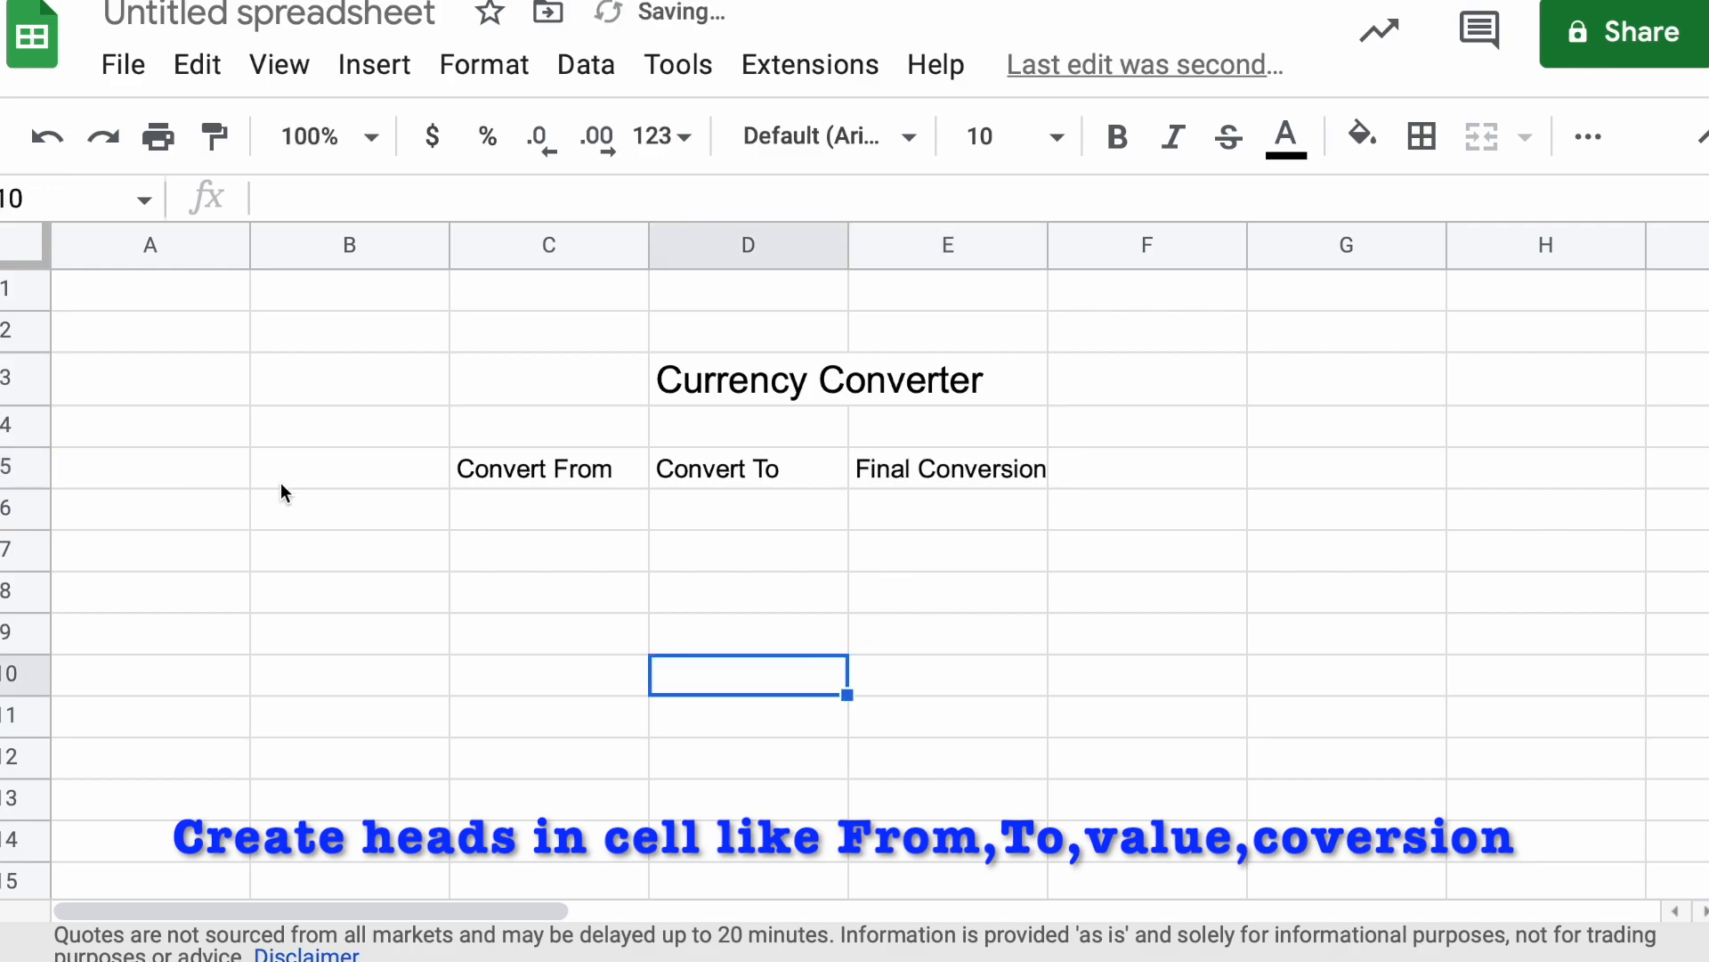
# Enter the heading "Value to be Converted" in cell B5
pyautogui.click(319, 481)
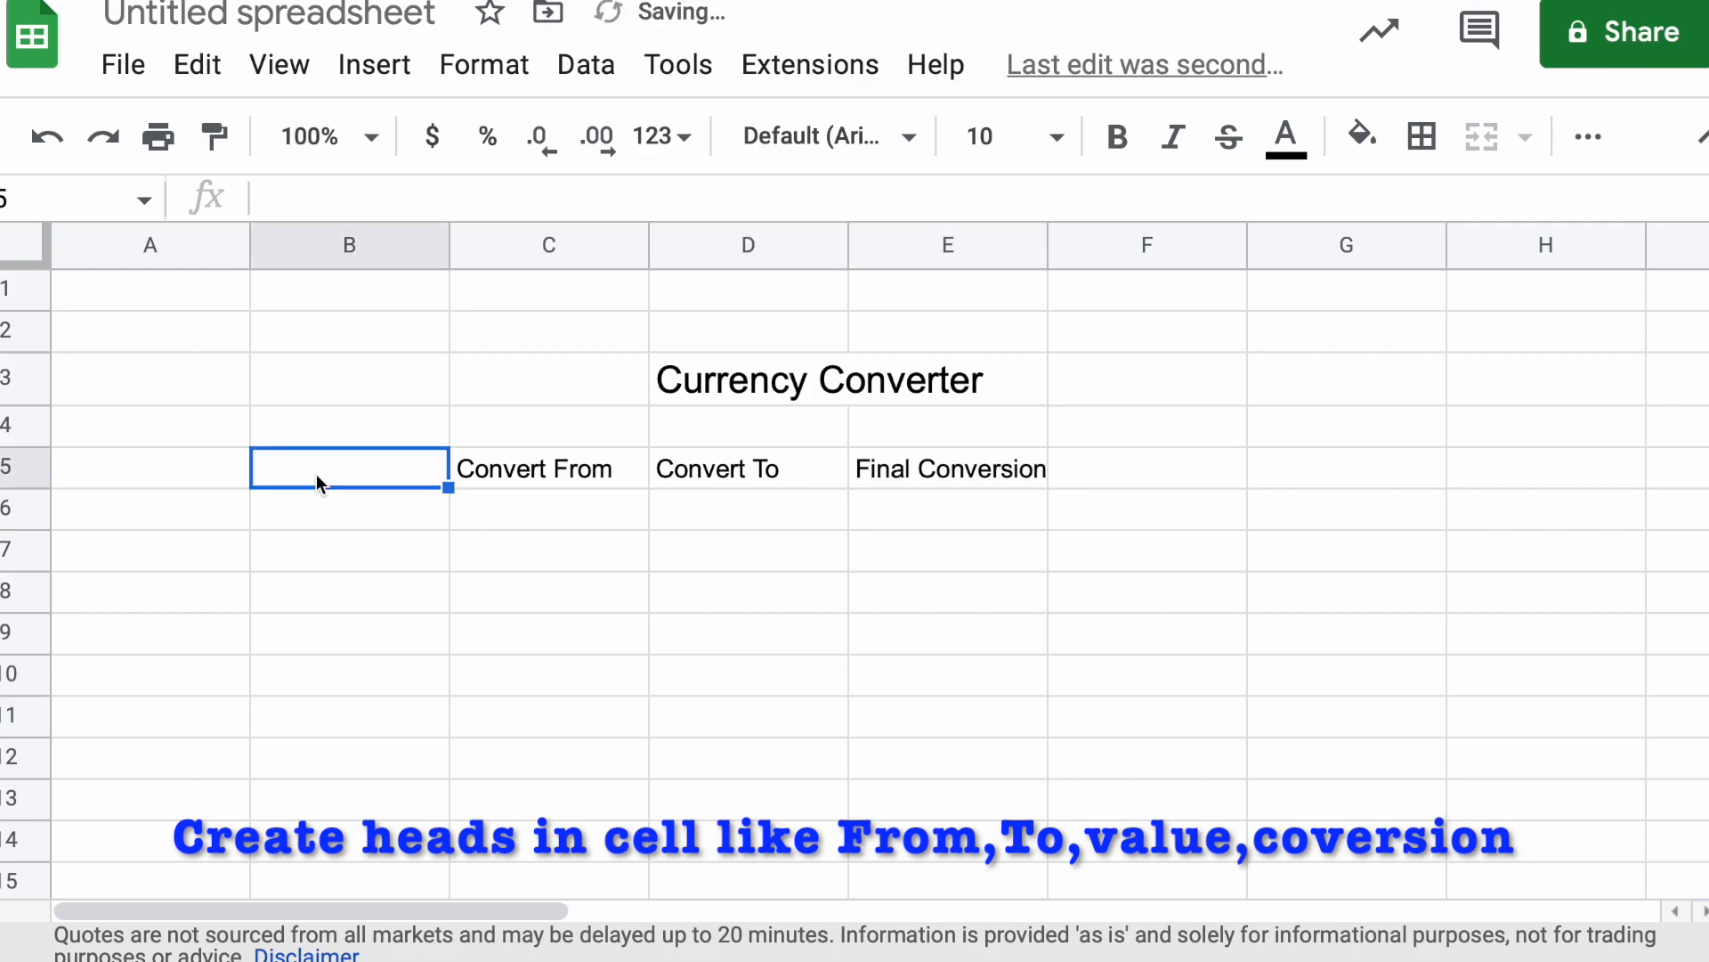
pyautogui.write('Value to')
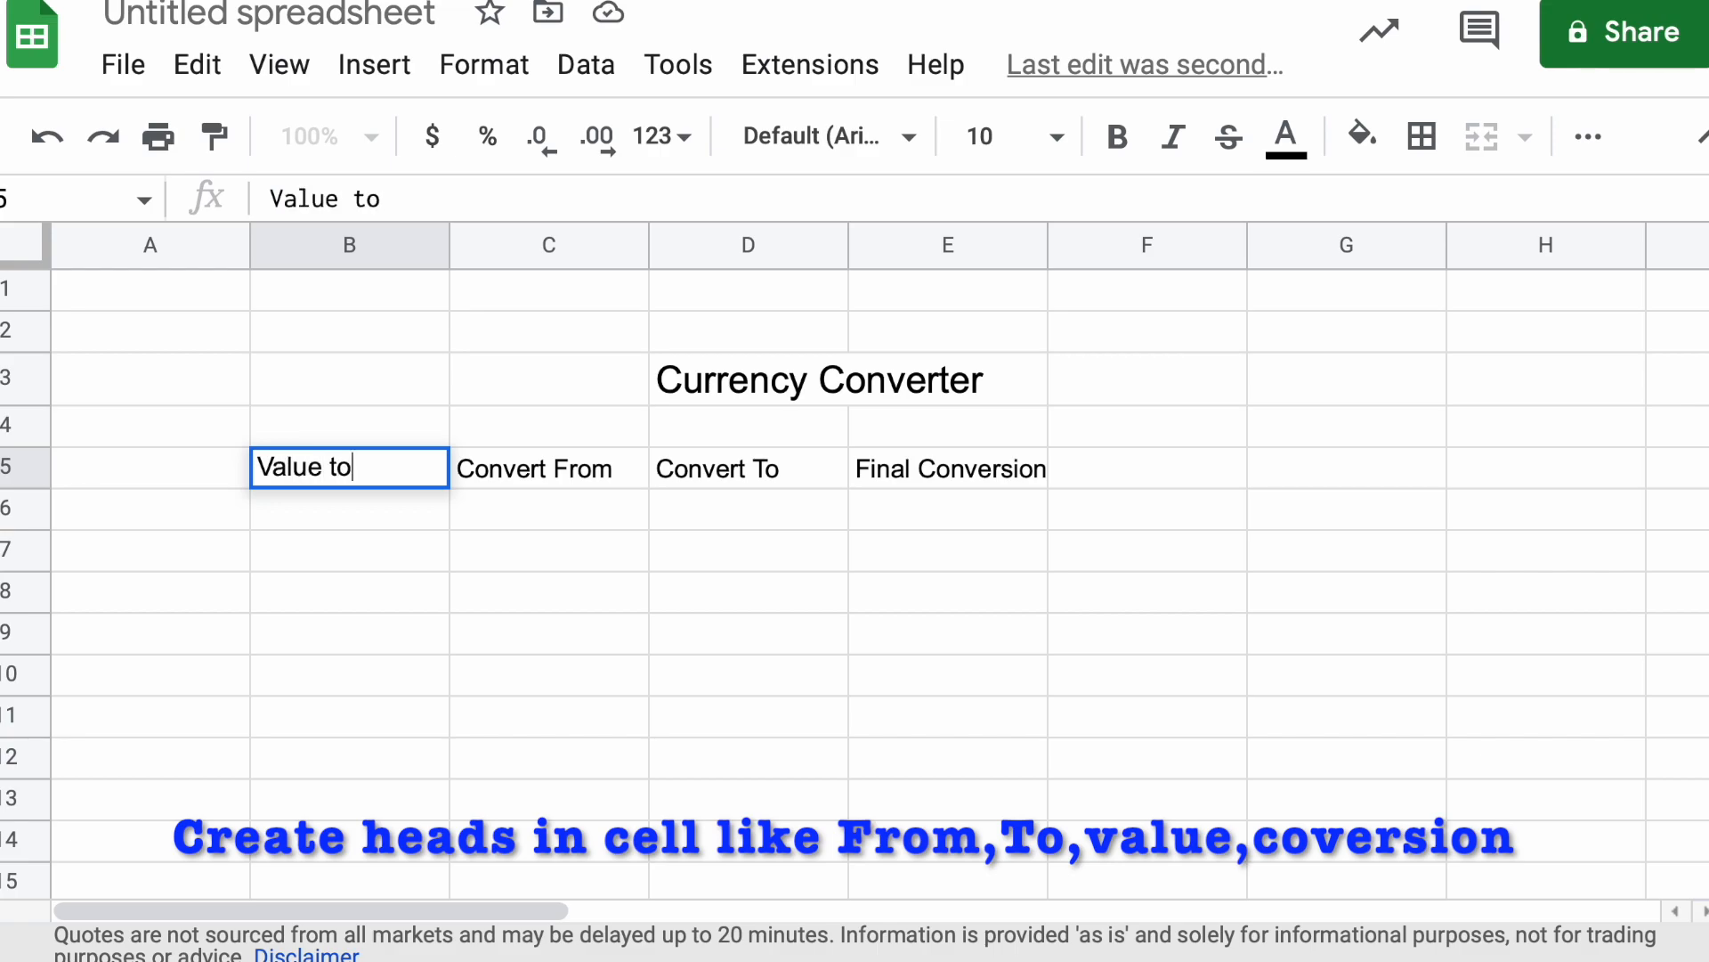
pyautogui.write(' be Converted')
pyautogui.click(405, 679)
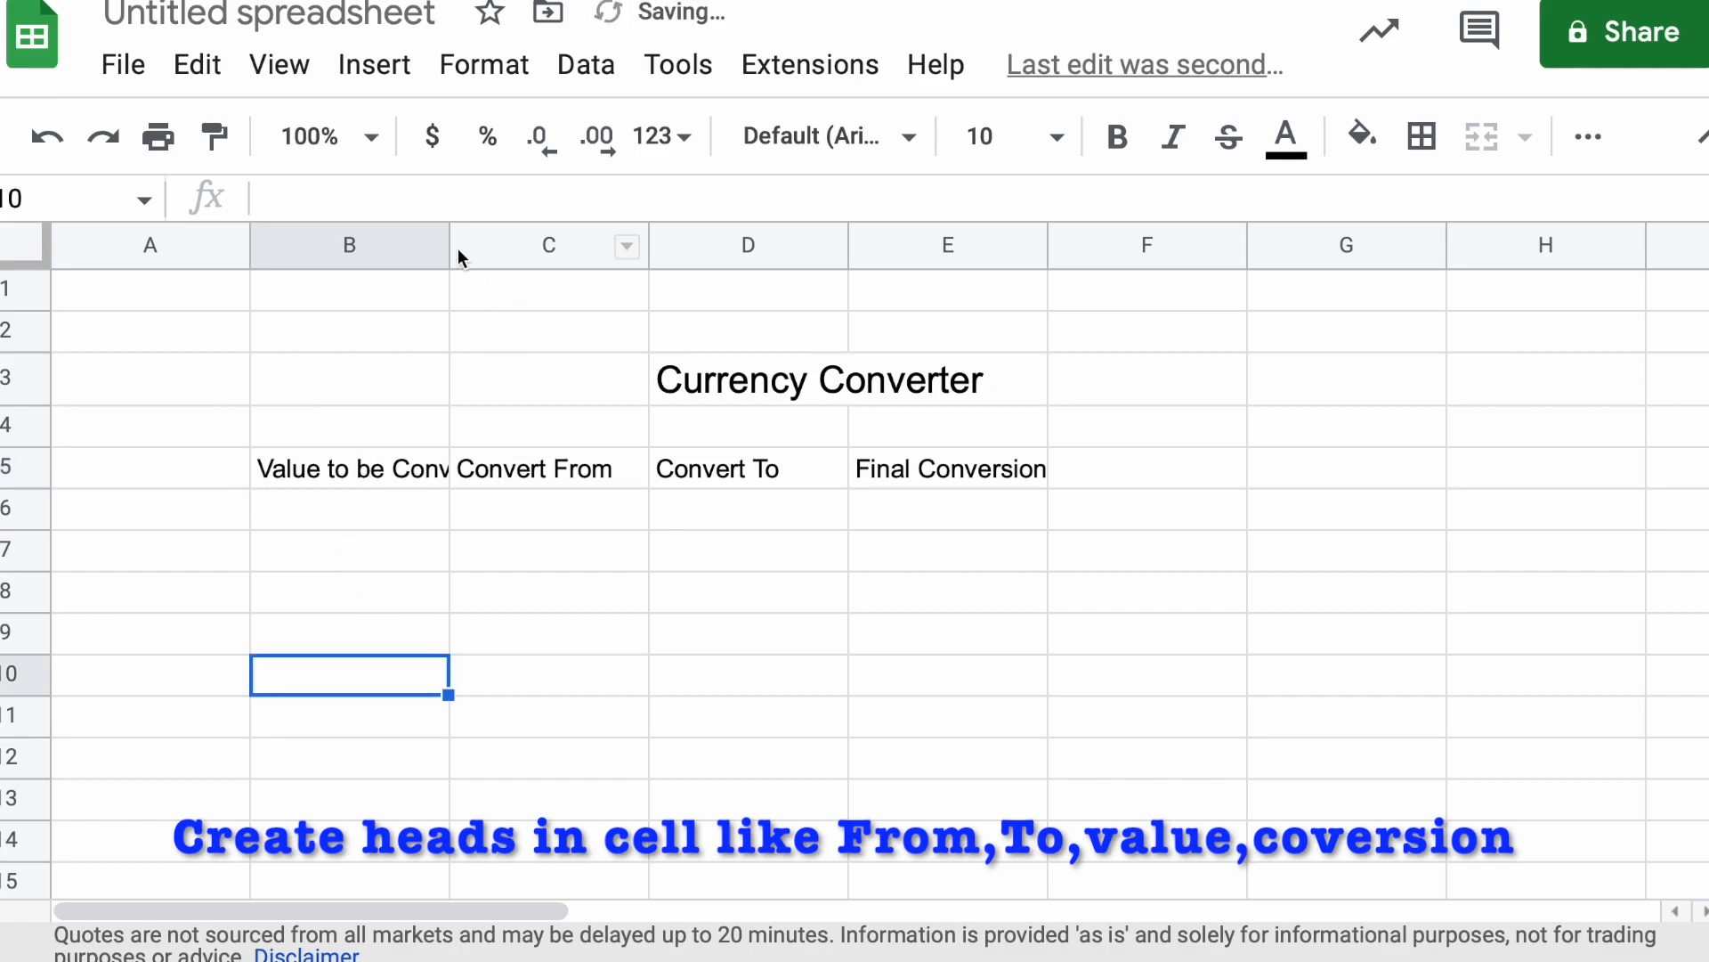
# Widen column B to show its whole heading and auto-fit column C to its contents
pyautogui.moveTo(450, 234); pyautogui.dragTo(518, 241)
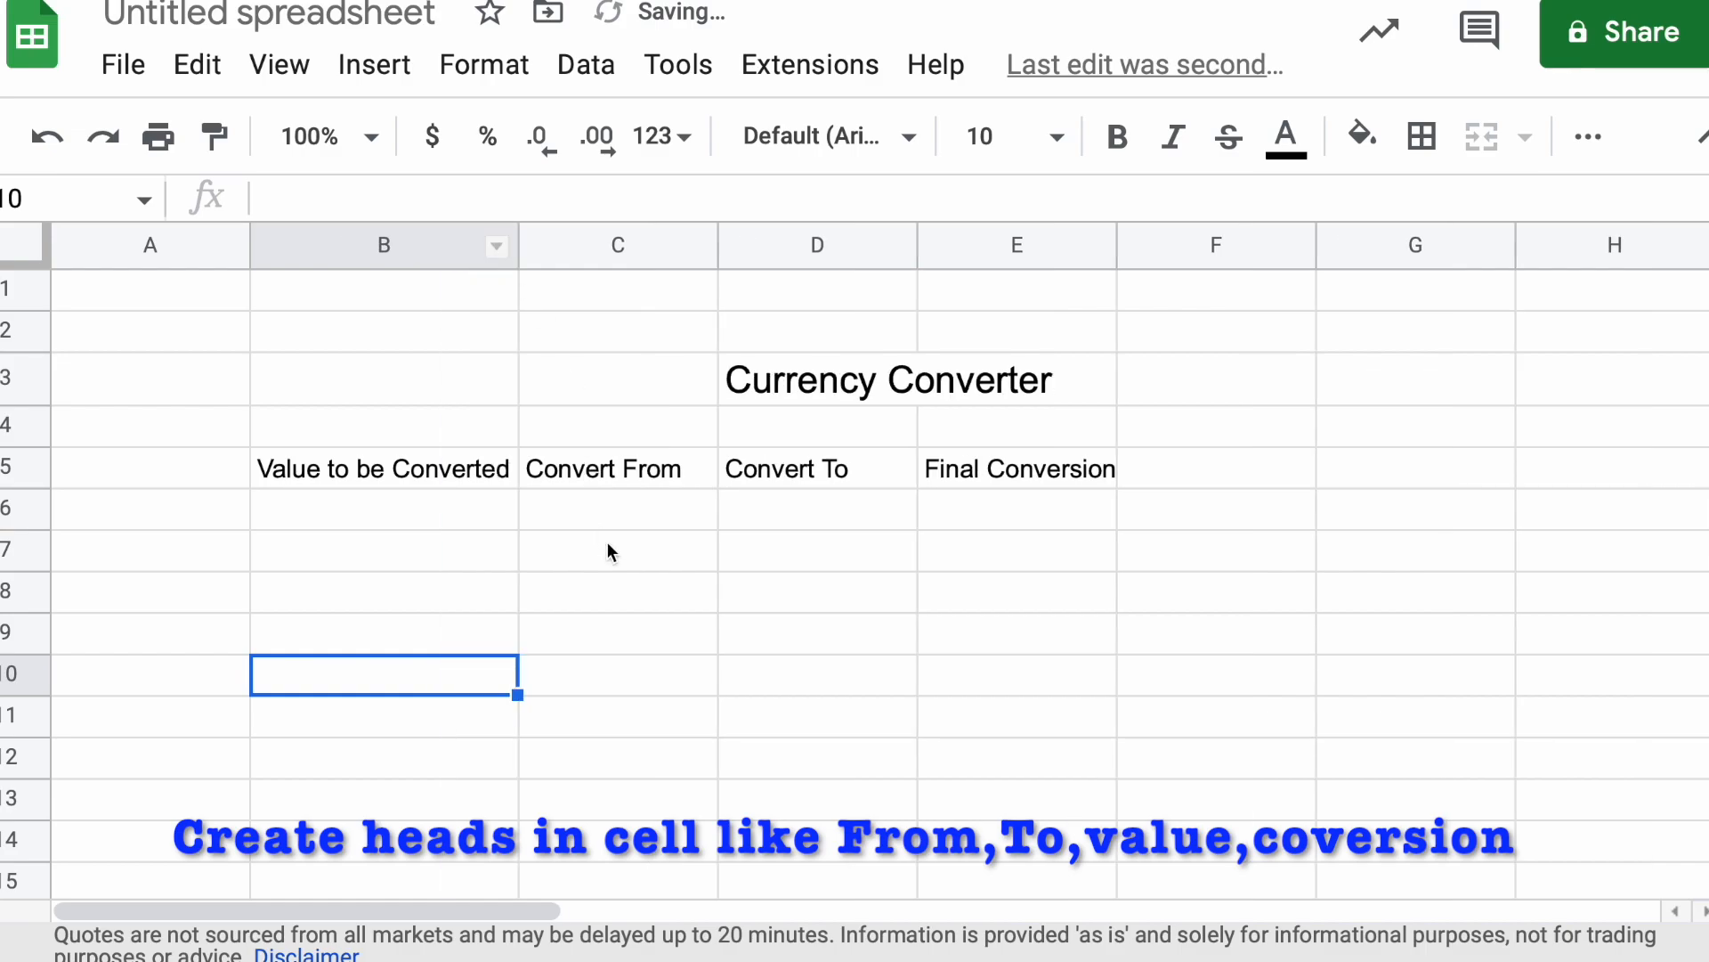
pyautogui.click(686, 591)
pyautogui.doubleClick(718, 239)
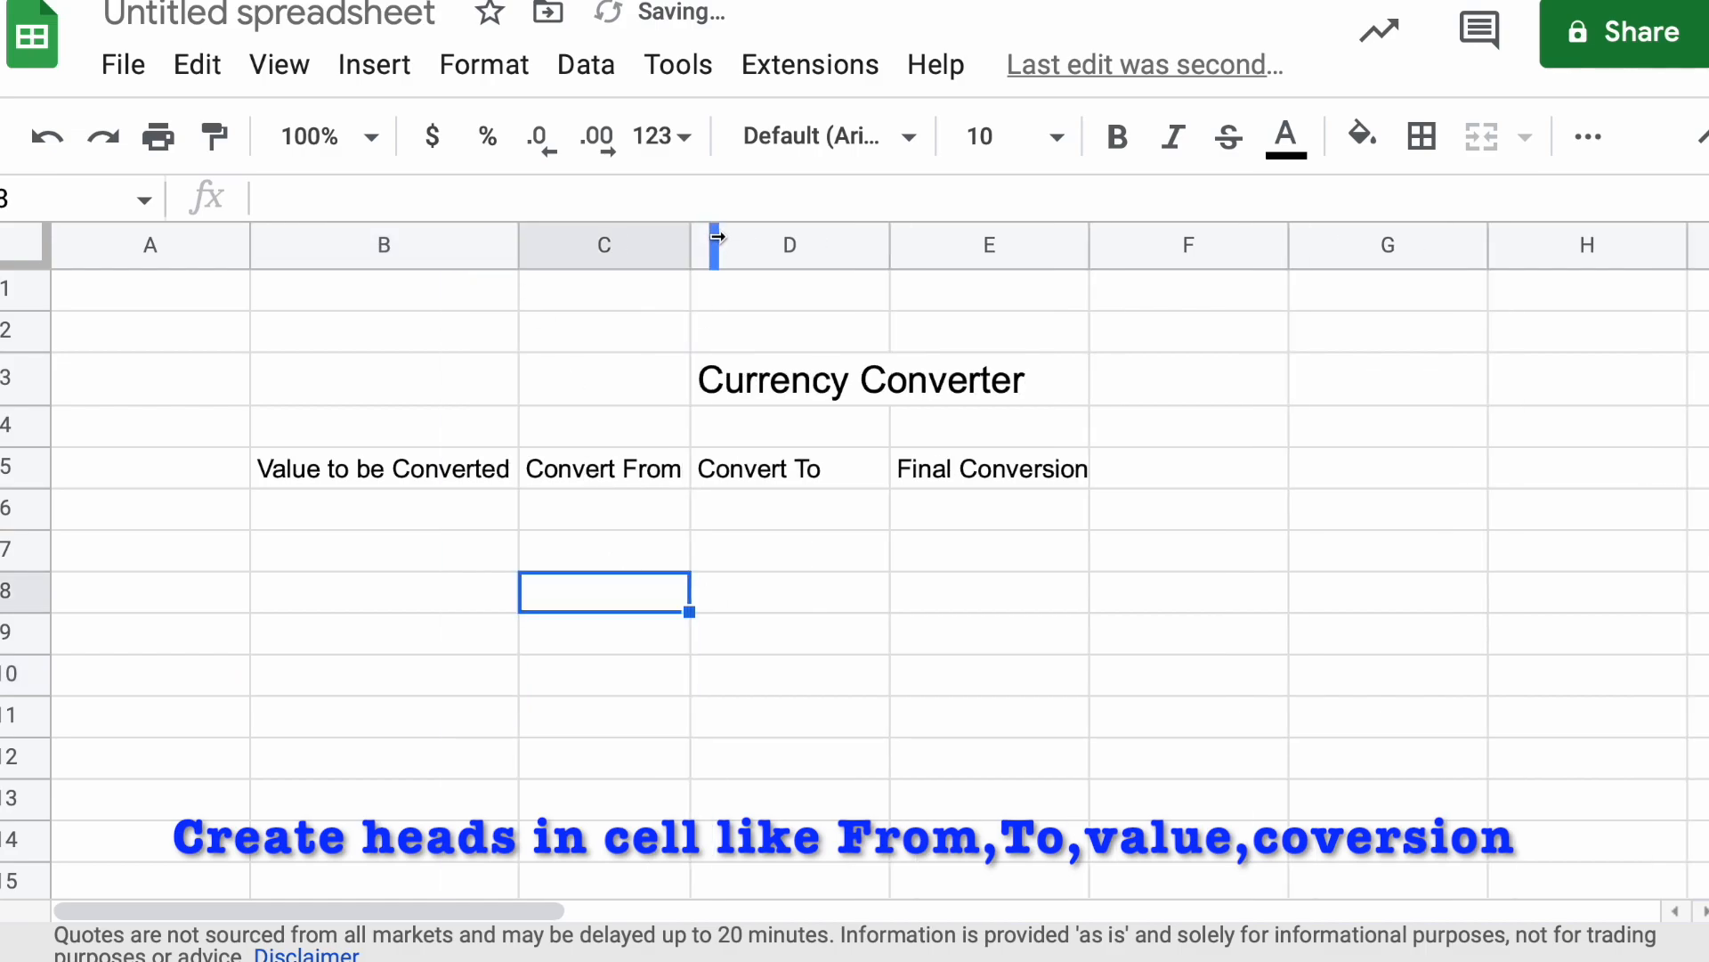
pyautogui.click(803, 653)
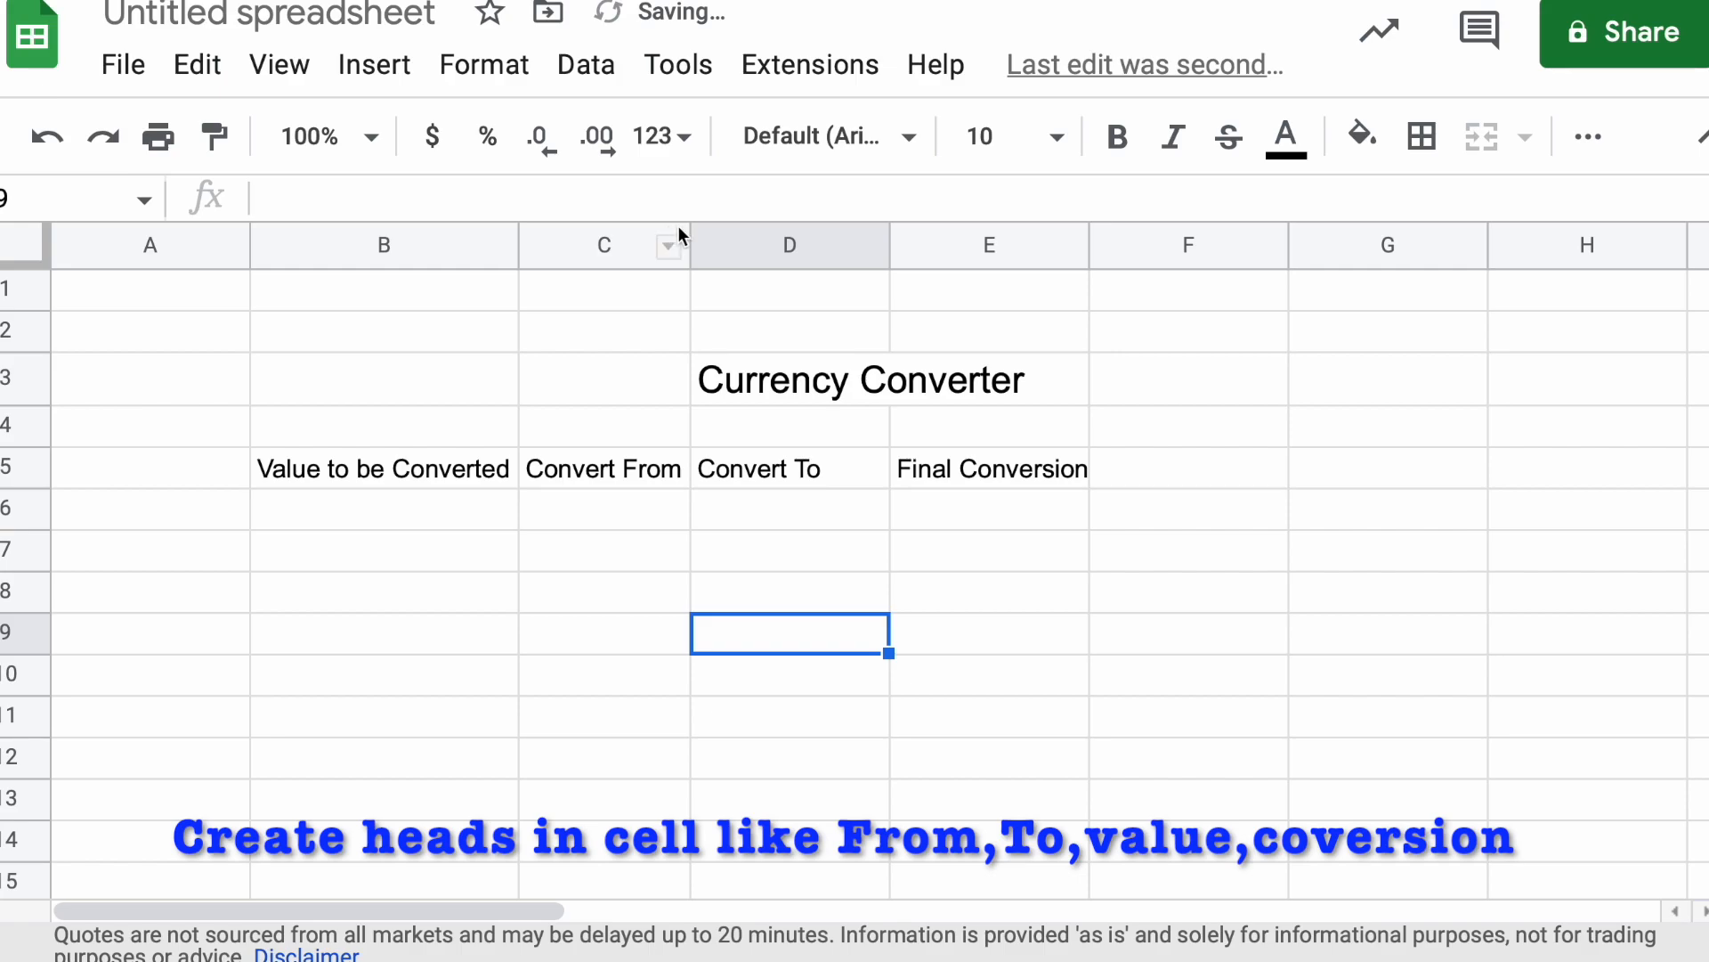
pyautogui.click(559, 602)
# Fill the heading cells B5:E5 with dark red
pyautogui.moveTo(281, 486); pyautogui.dragTo(1028, 487)
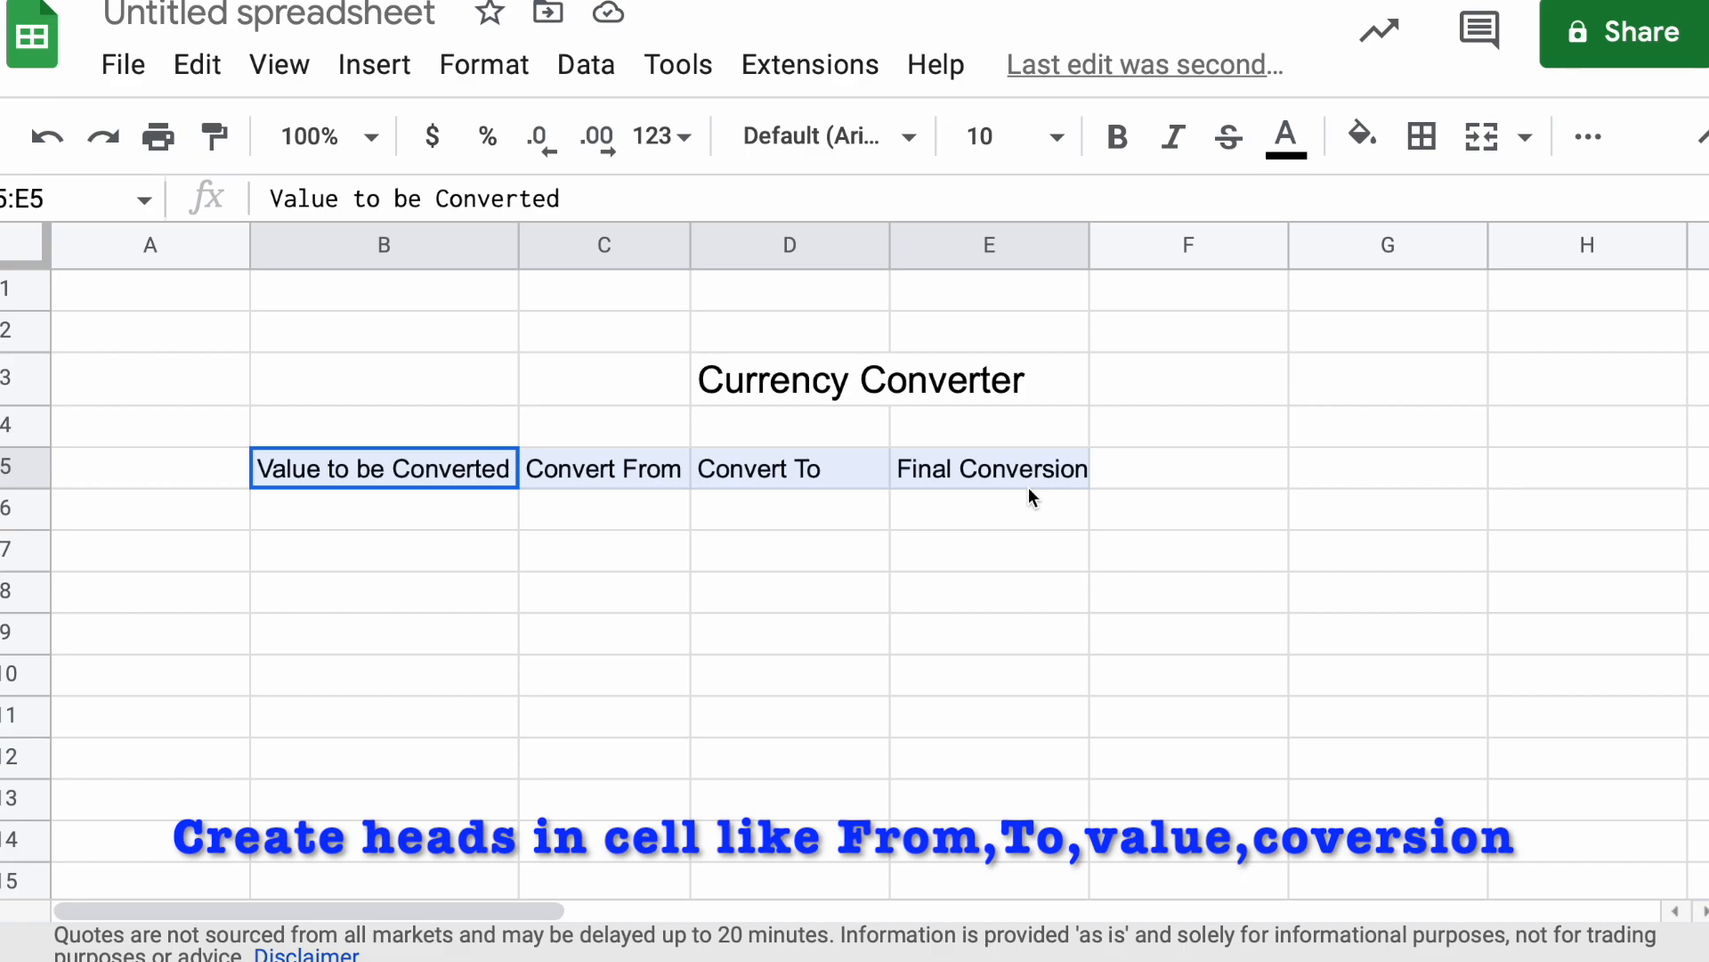
pyautogui.moveTo(1028, 488); pyautogui.dragTo(1028, 488)
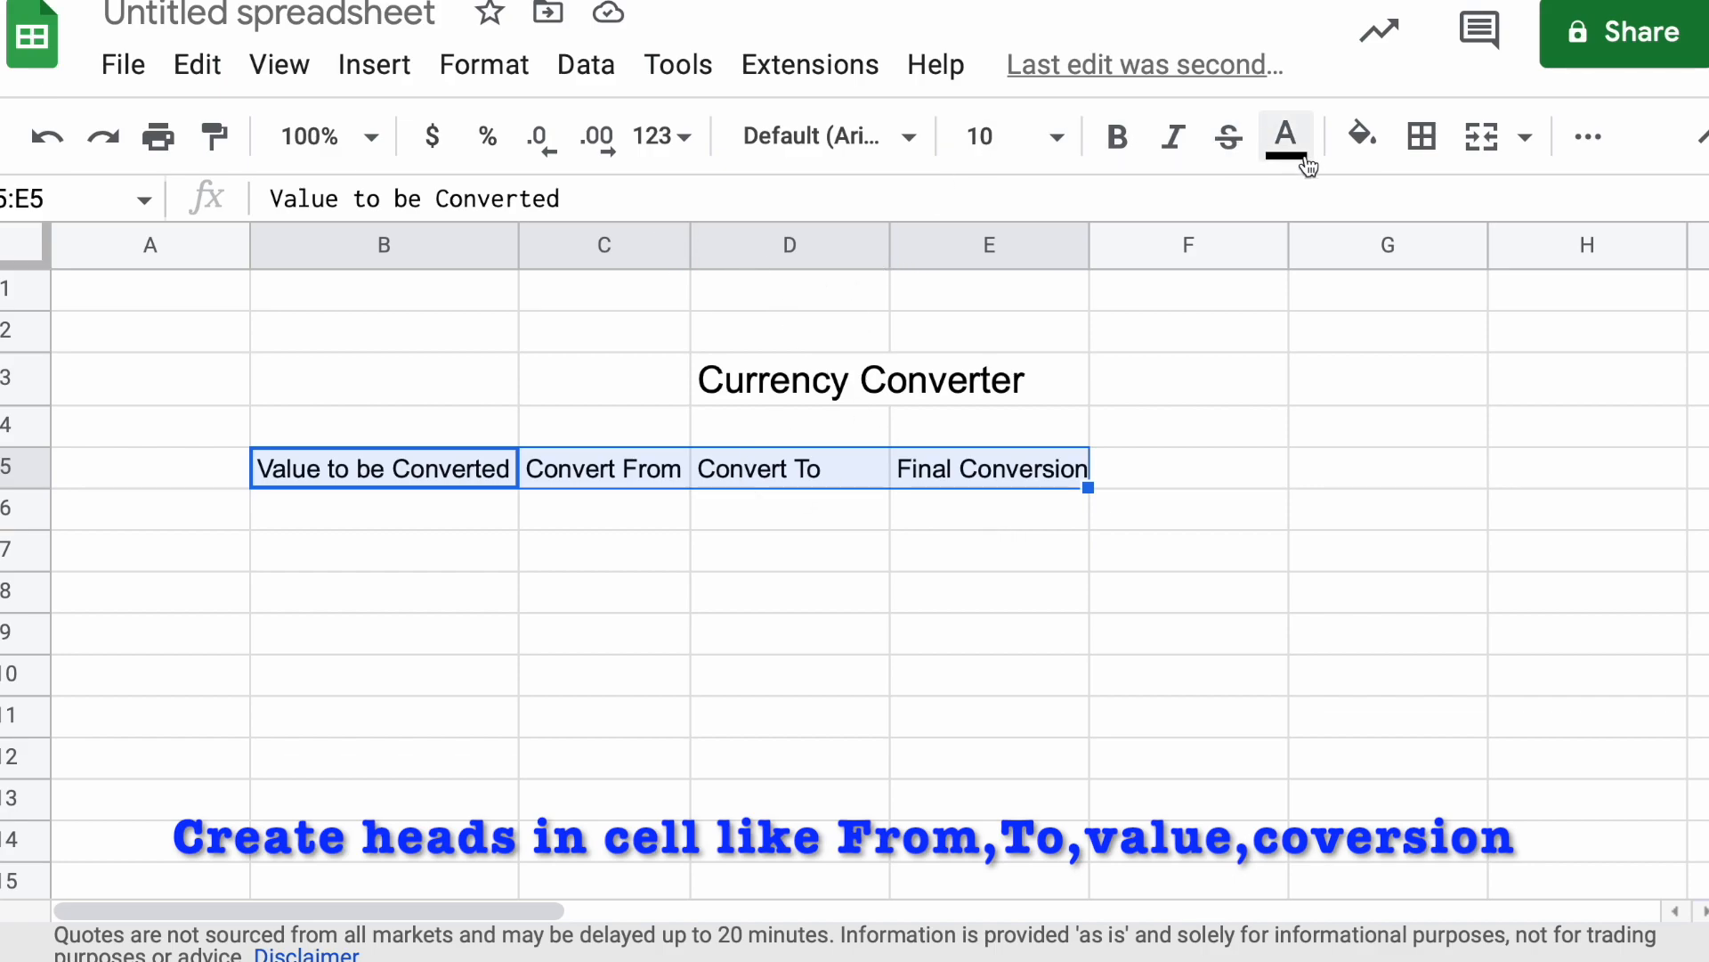
pyautogui.click(1365, 141)
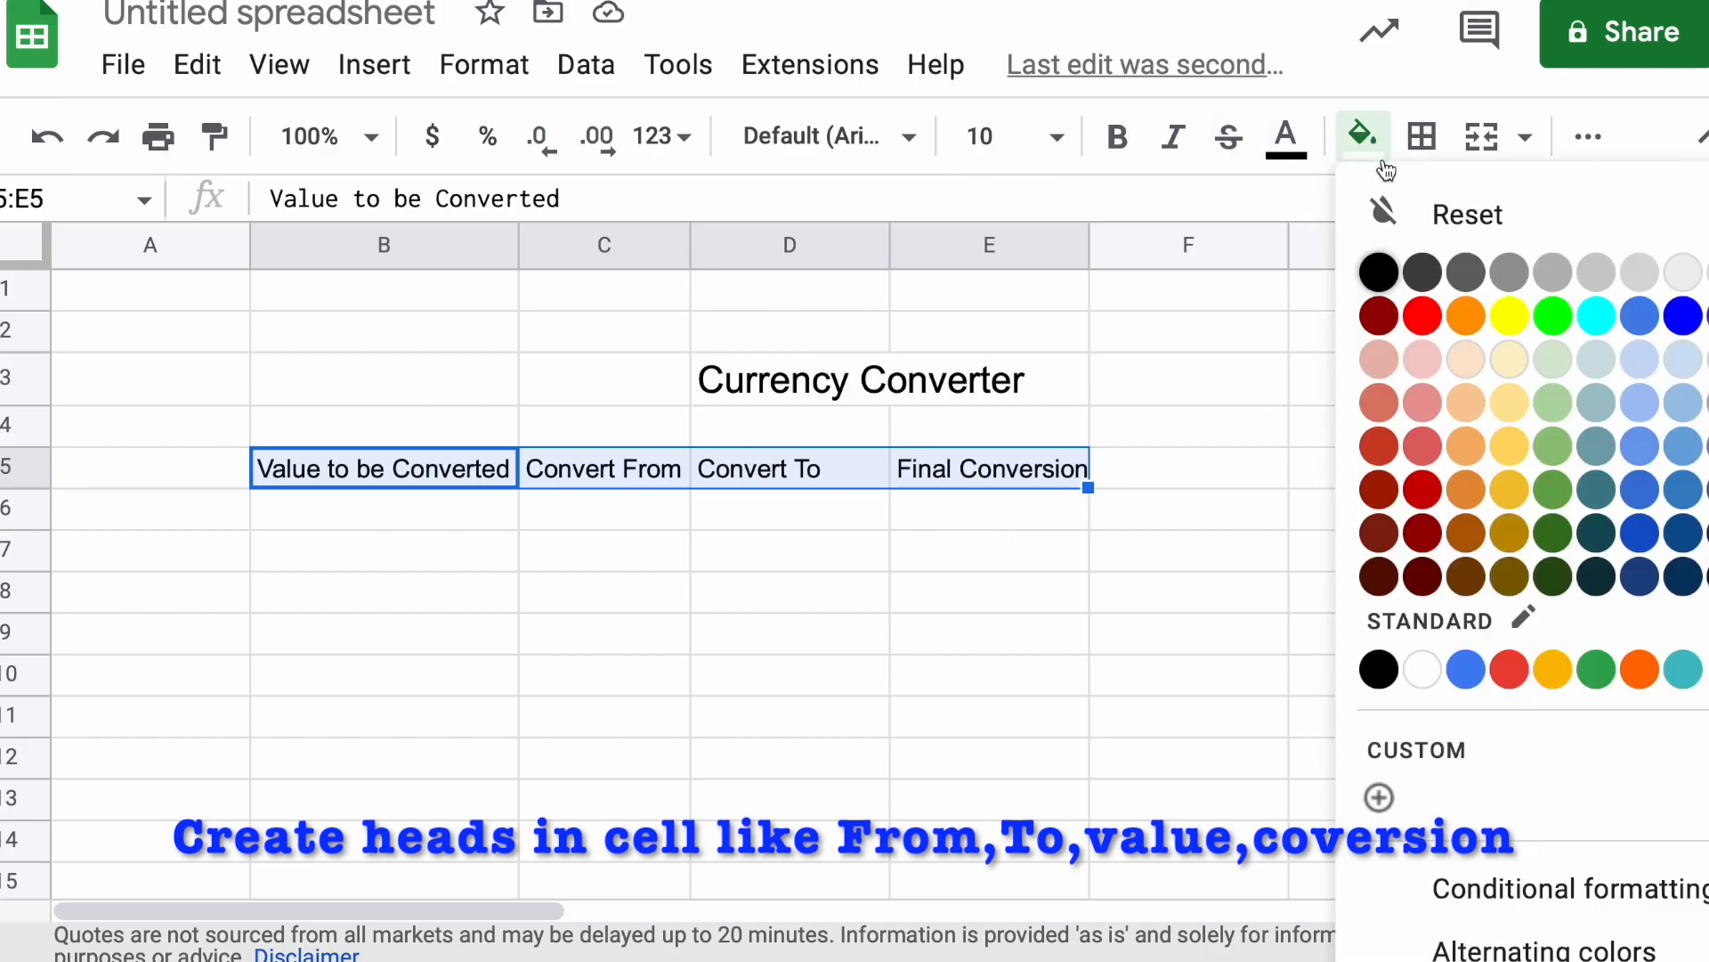
pyautogui.click(1378, 317)
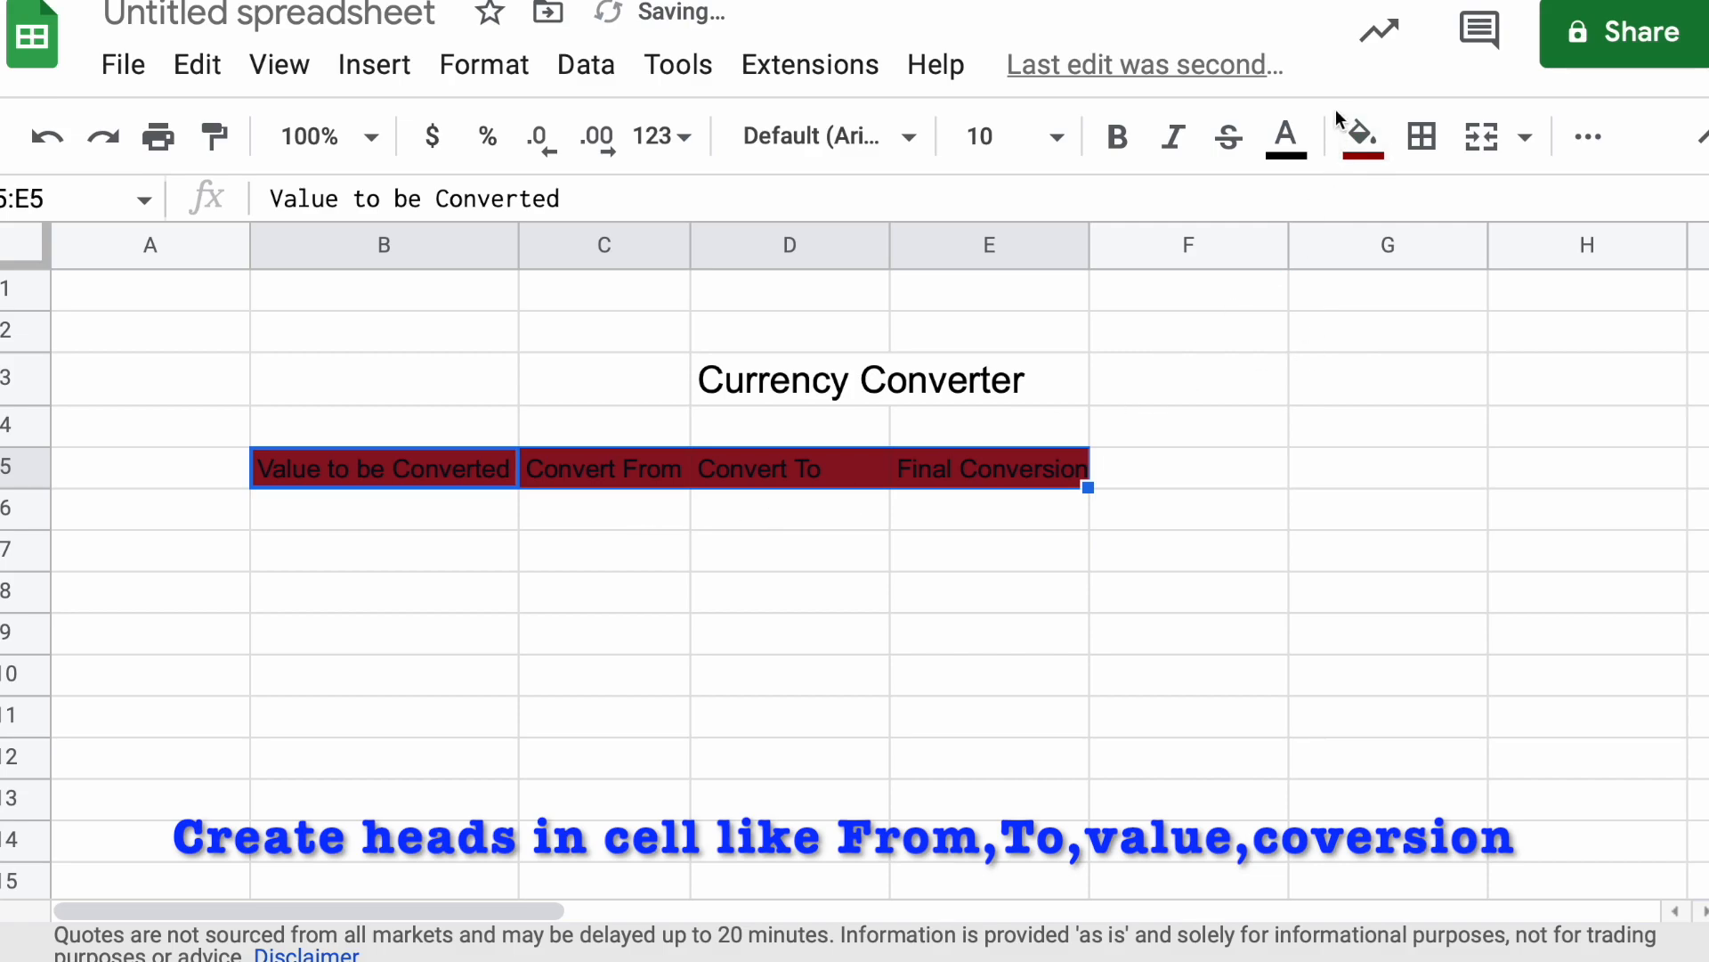
# Change the text color of the headings in B5:E5 to white
pyautogui.click(1286, 138)
pyautogui.click(1652, 272)
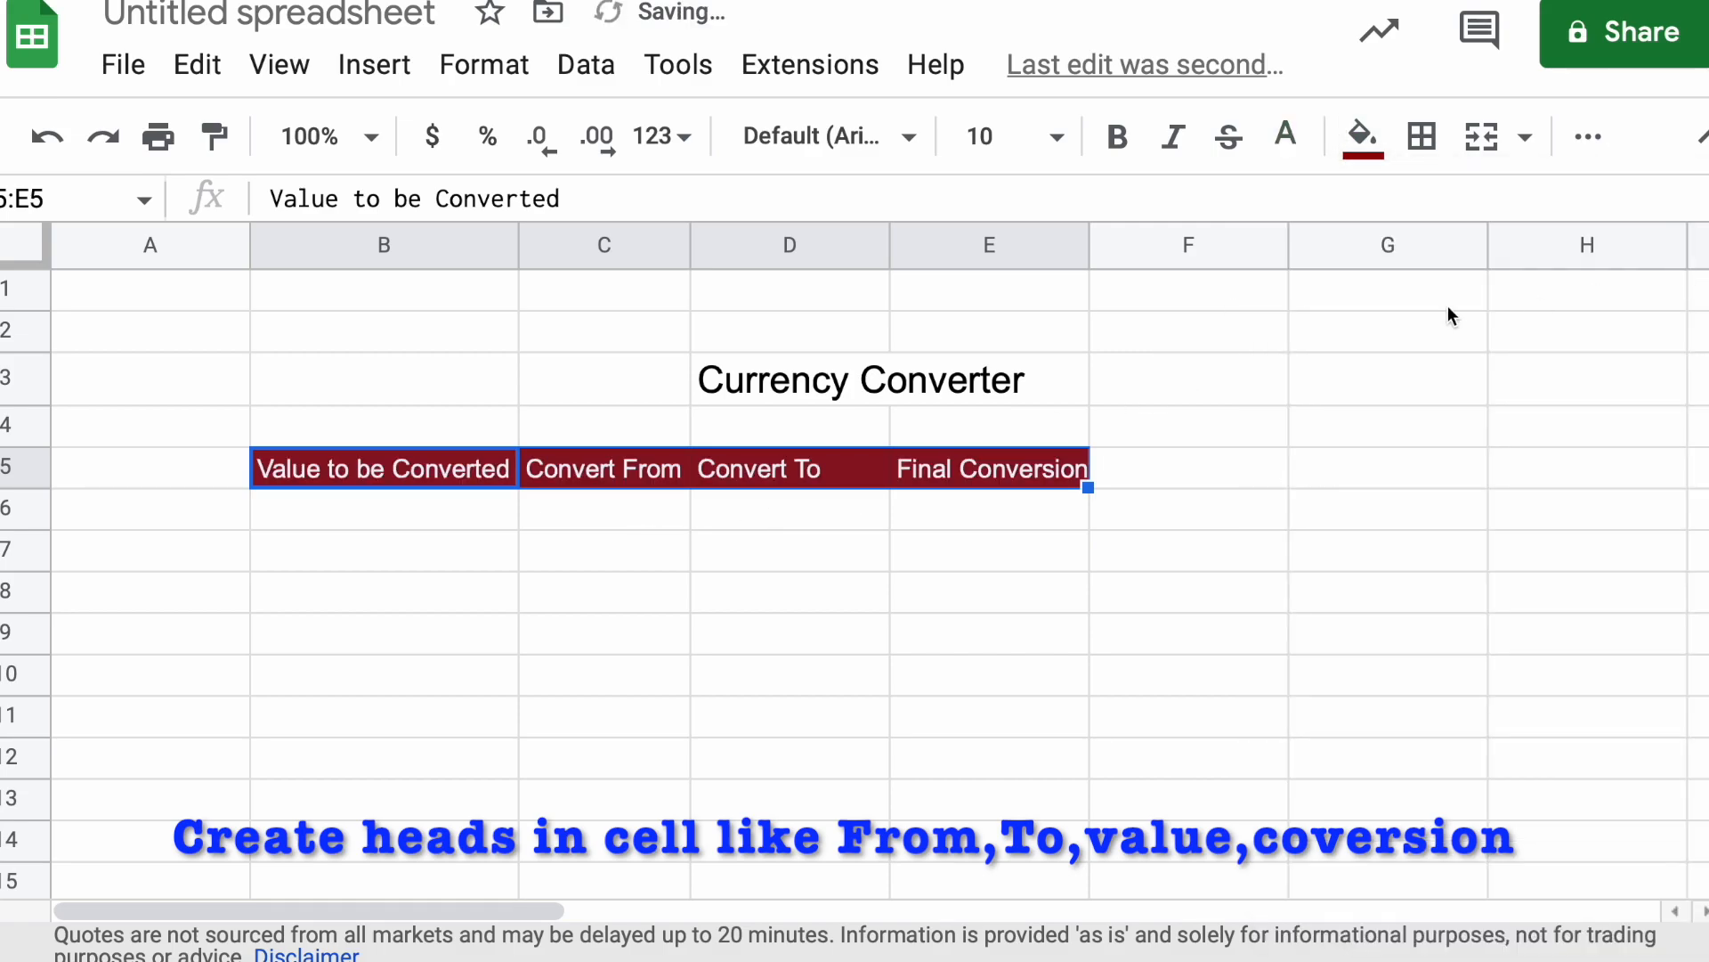
pyautogui.click(1026, 602)
pyautogui.click(461, 511)
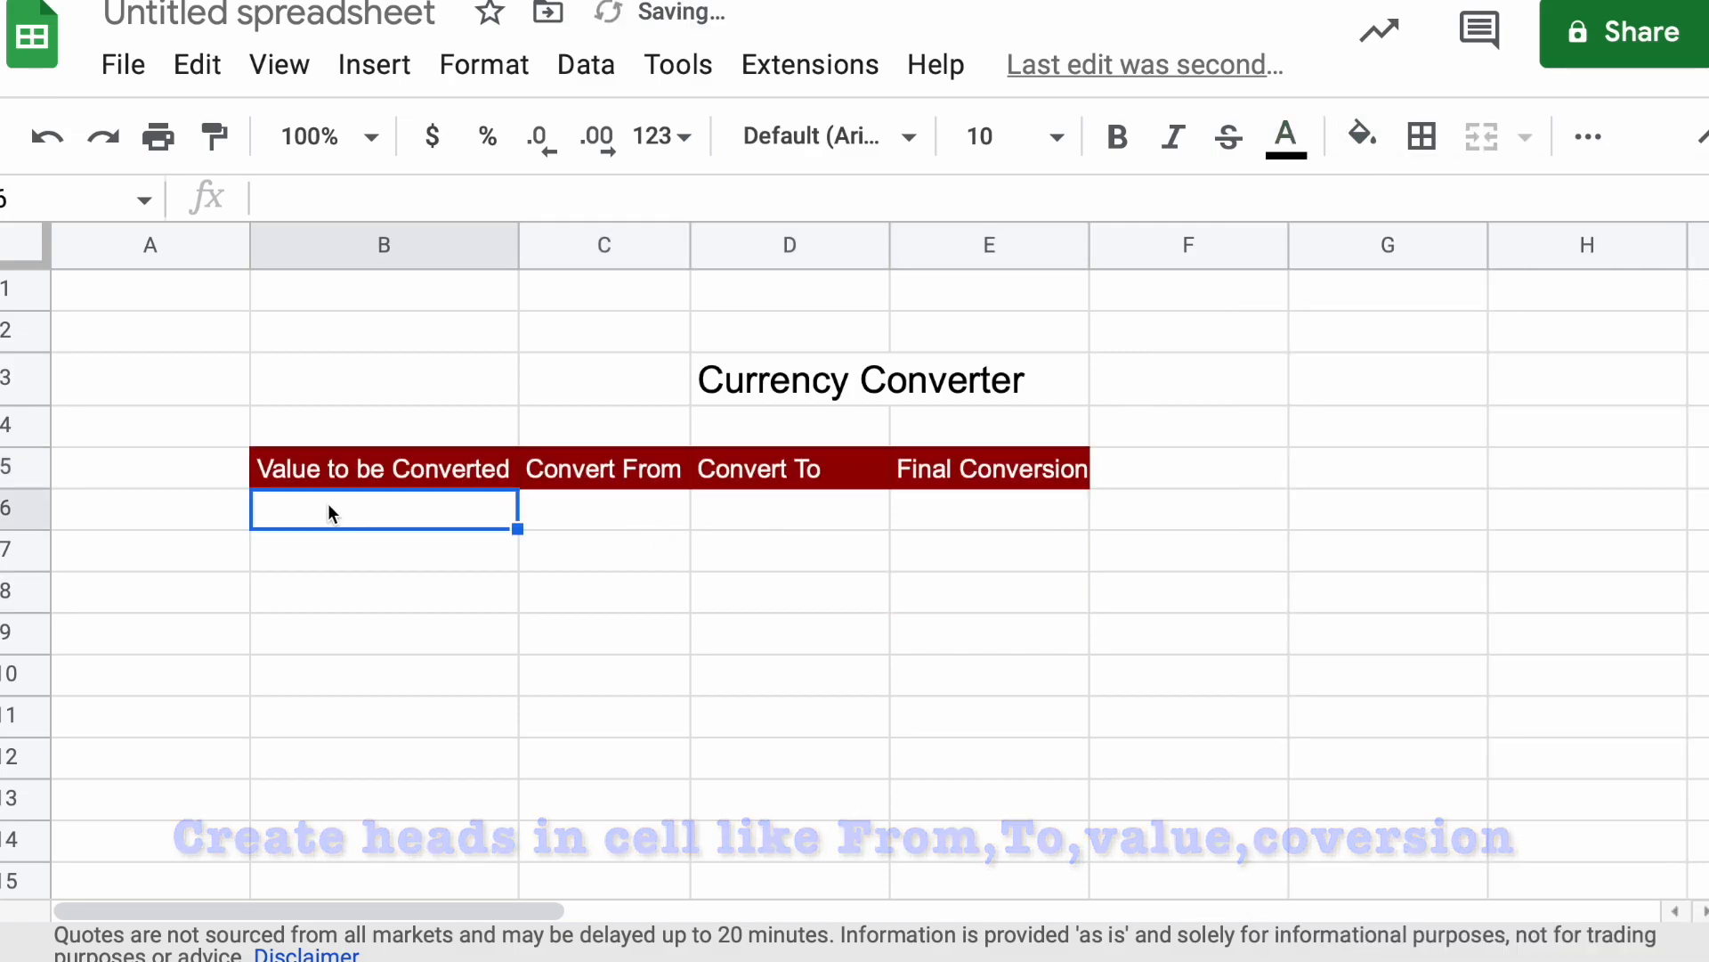
# Set the font size of the headings in B5:E5 to 14
pyautogui.moveTo(338, 472); pyautogui.dragTo(1030, 472)
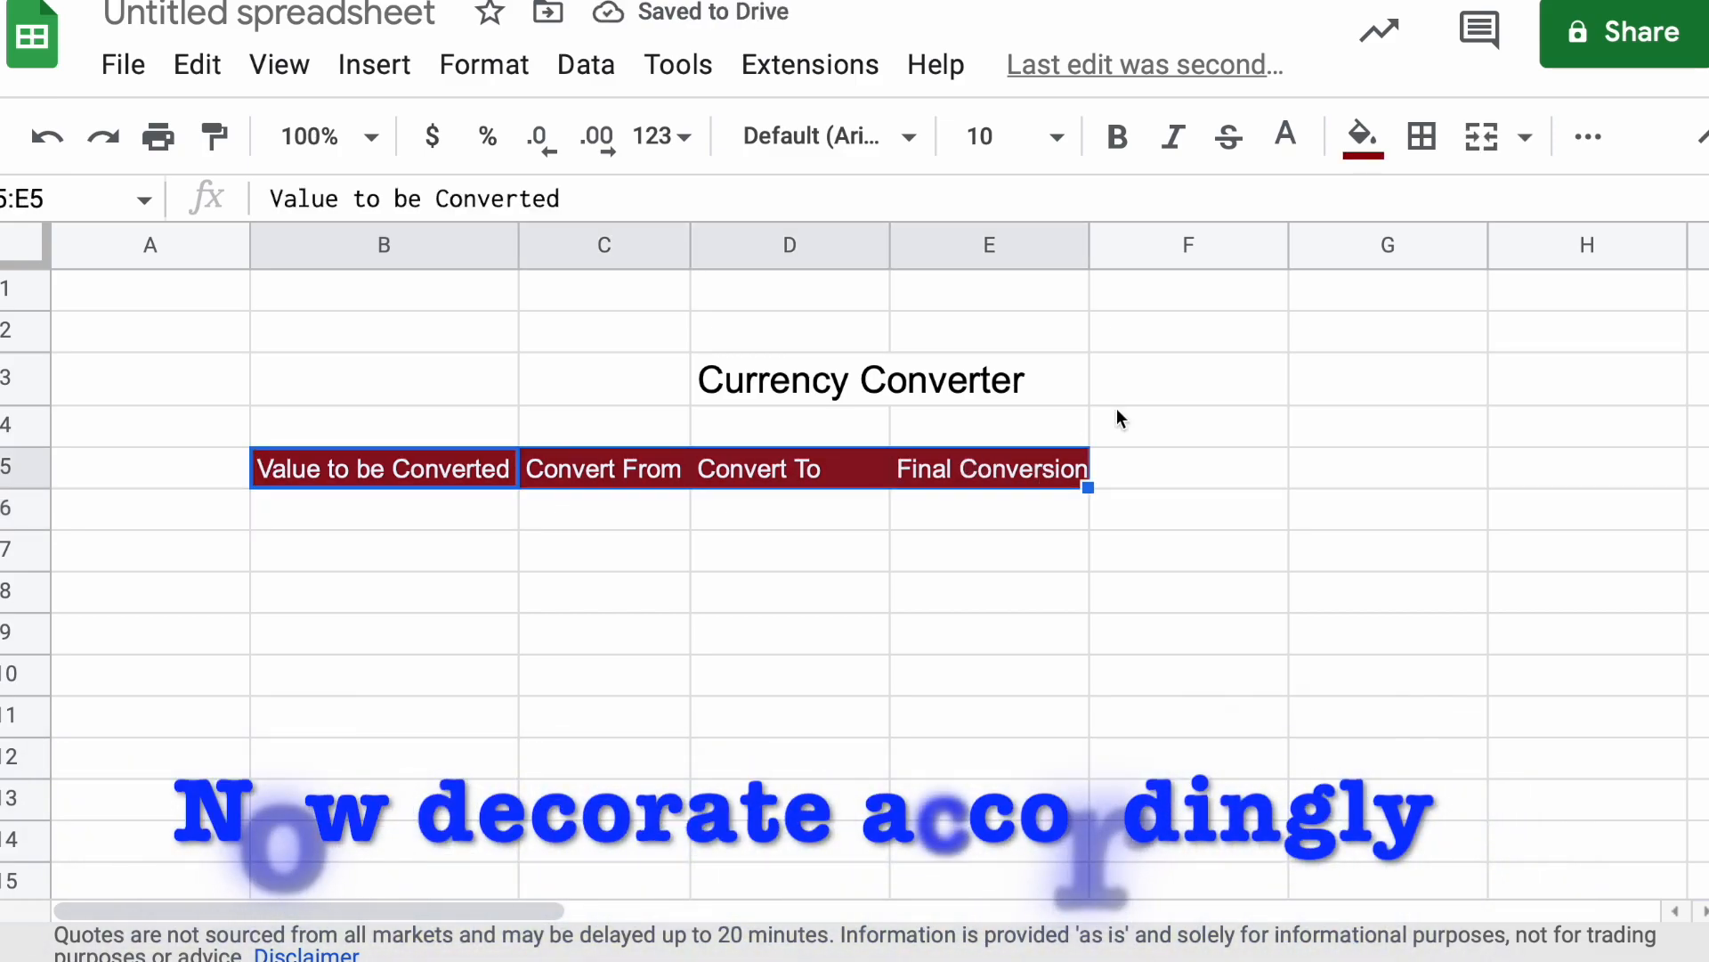
pyautogui.click(1051, 143)
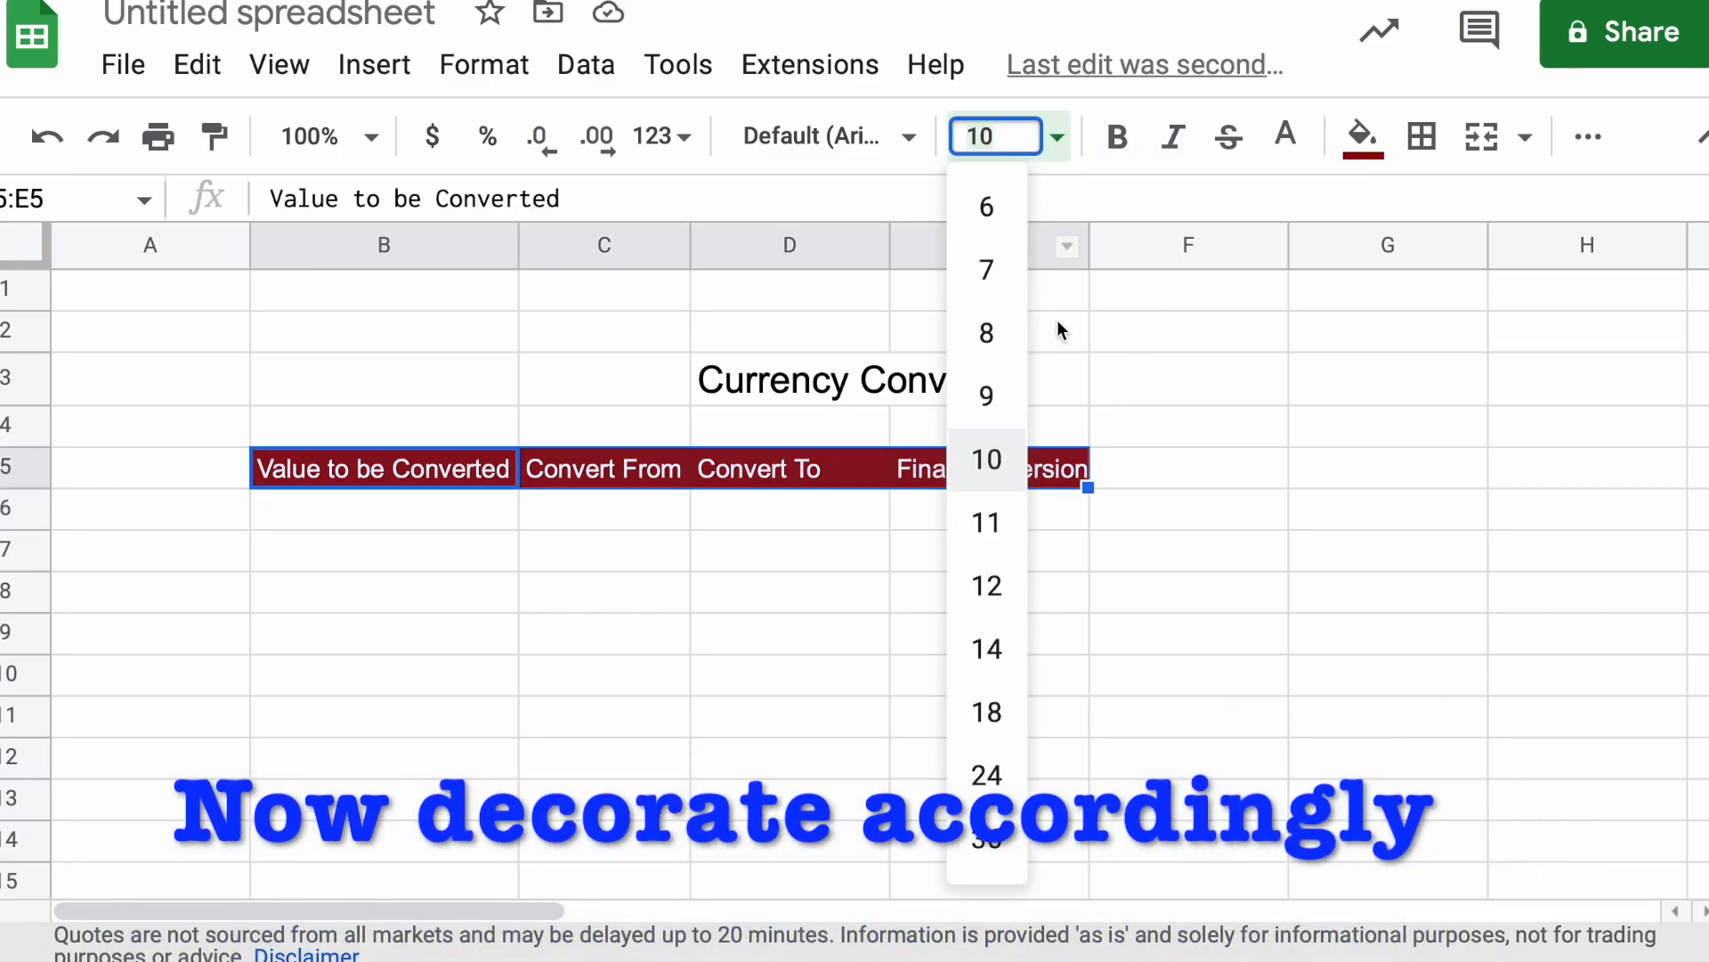
pyautogui.click(1001, 654)
pyautogui.click(815, 658)
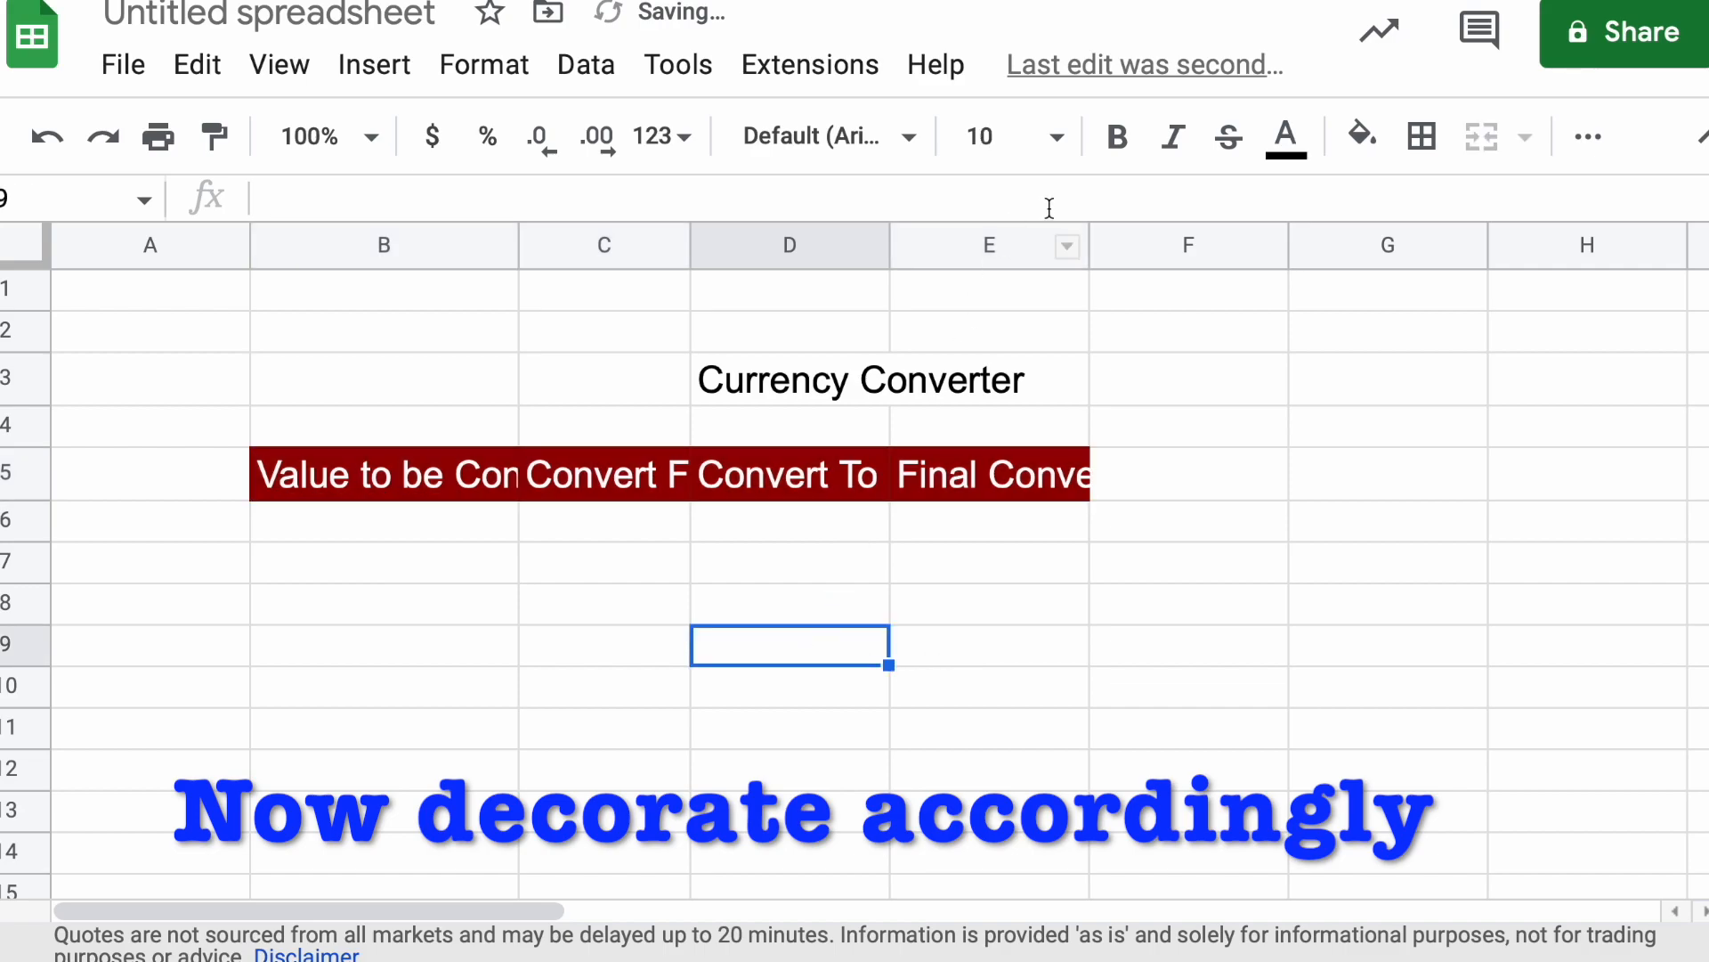
# Auto-fit the widths of columns E, C and B to the enlarged headings
pyautogui.doubleClick(1088, 244)
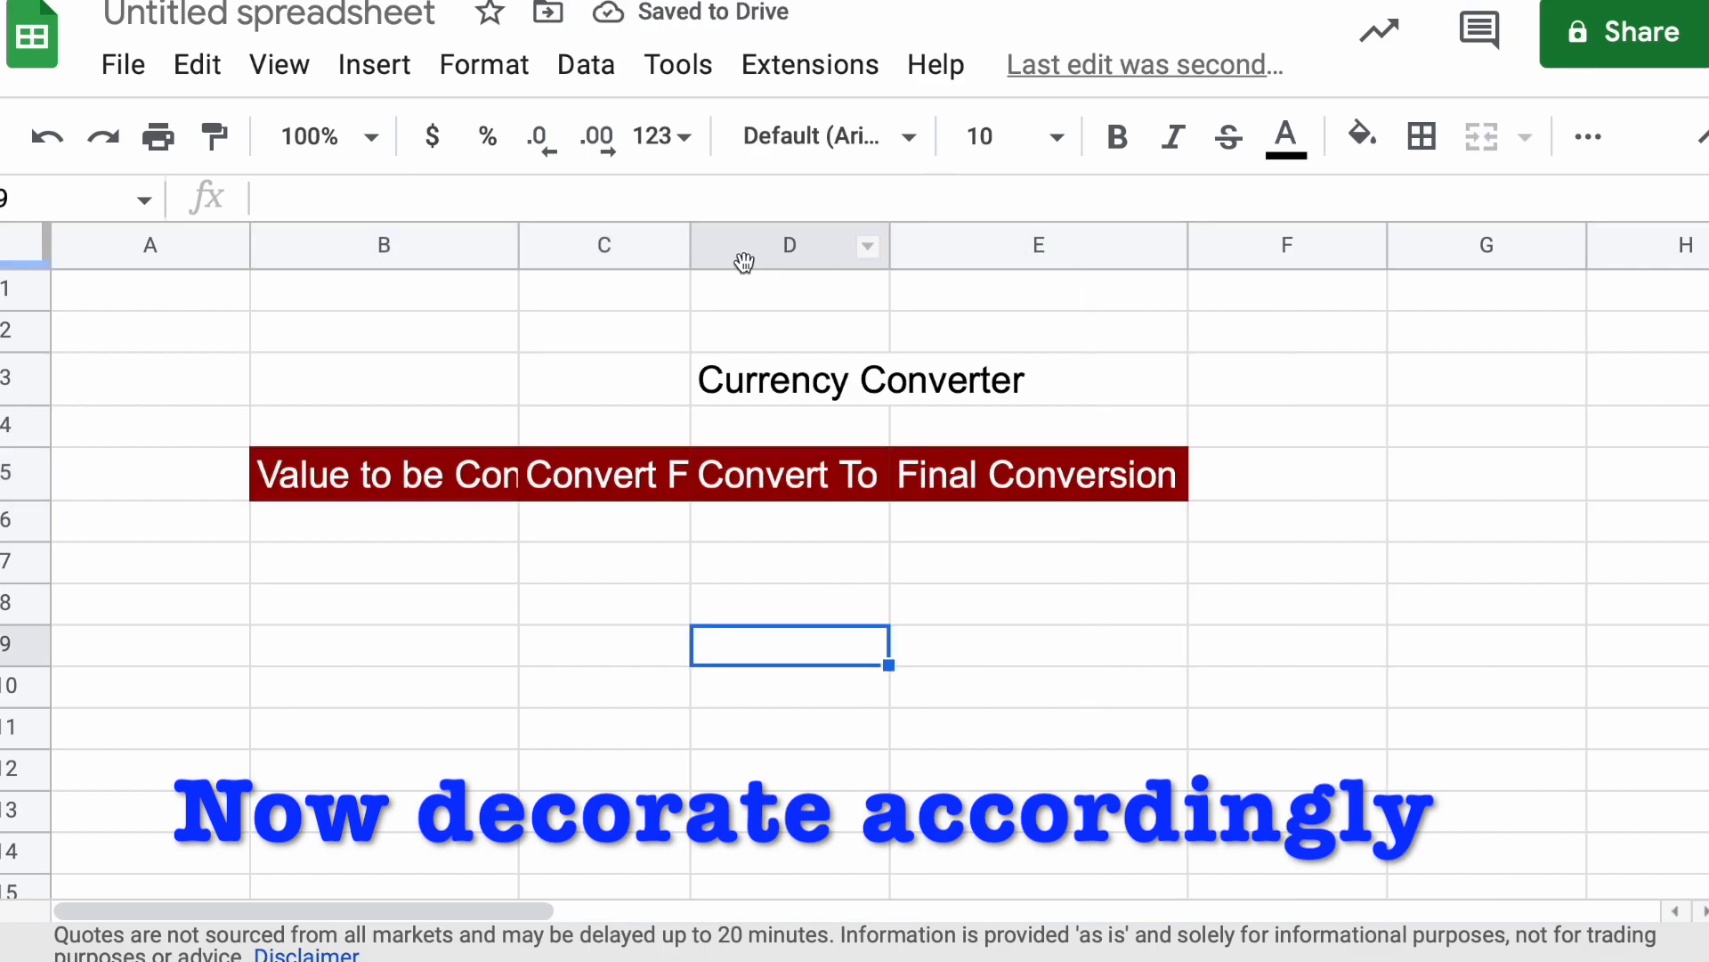
pyautogui.moveTo(686, 238); pyautogui.dragTo(686, 235)
pyautogui.doubleClick(687, 235)
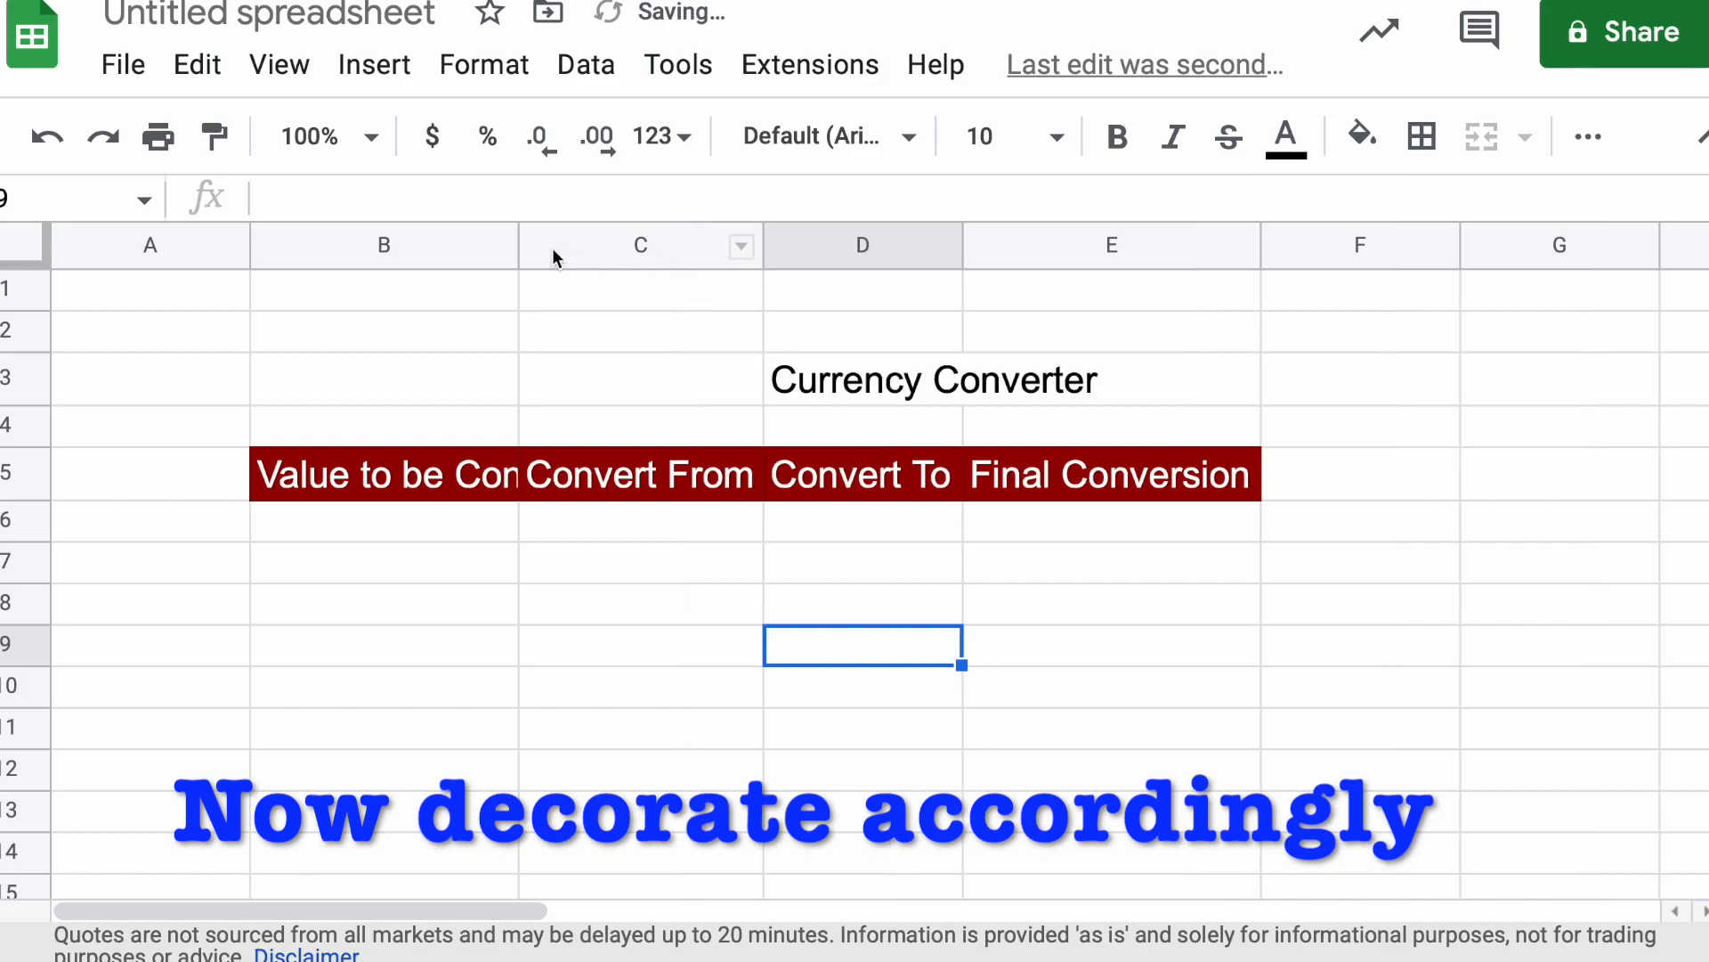
pyautogui.moveTo(519, 236); pyautogui.dragTo(518, 235)
pyautogui.doubleClick(519, 235)
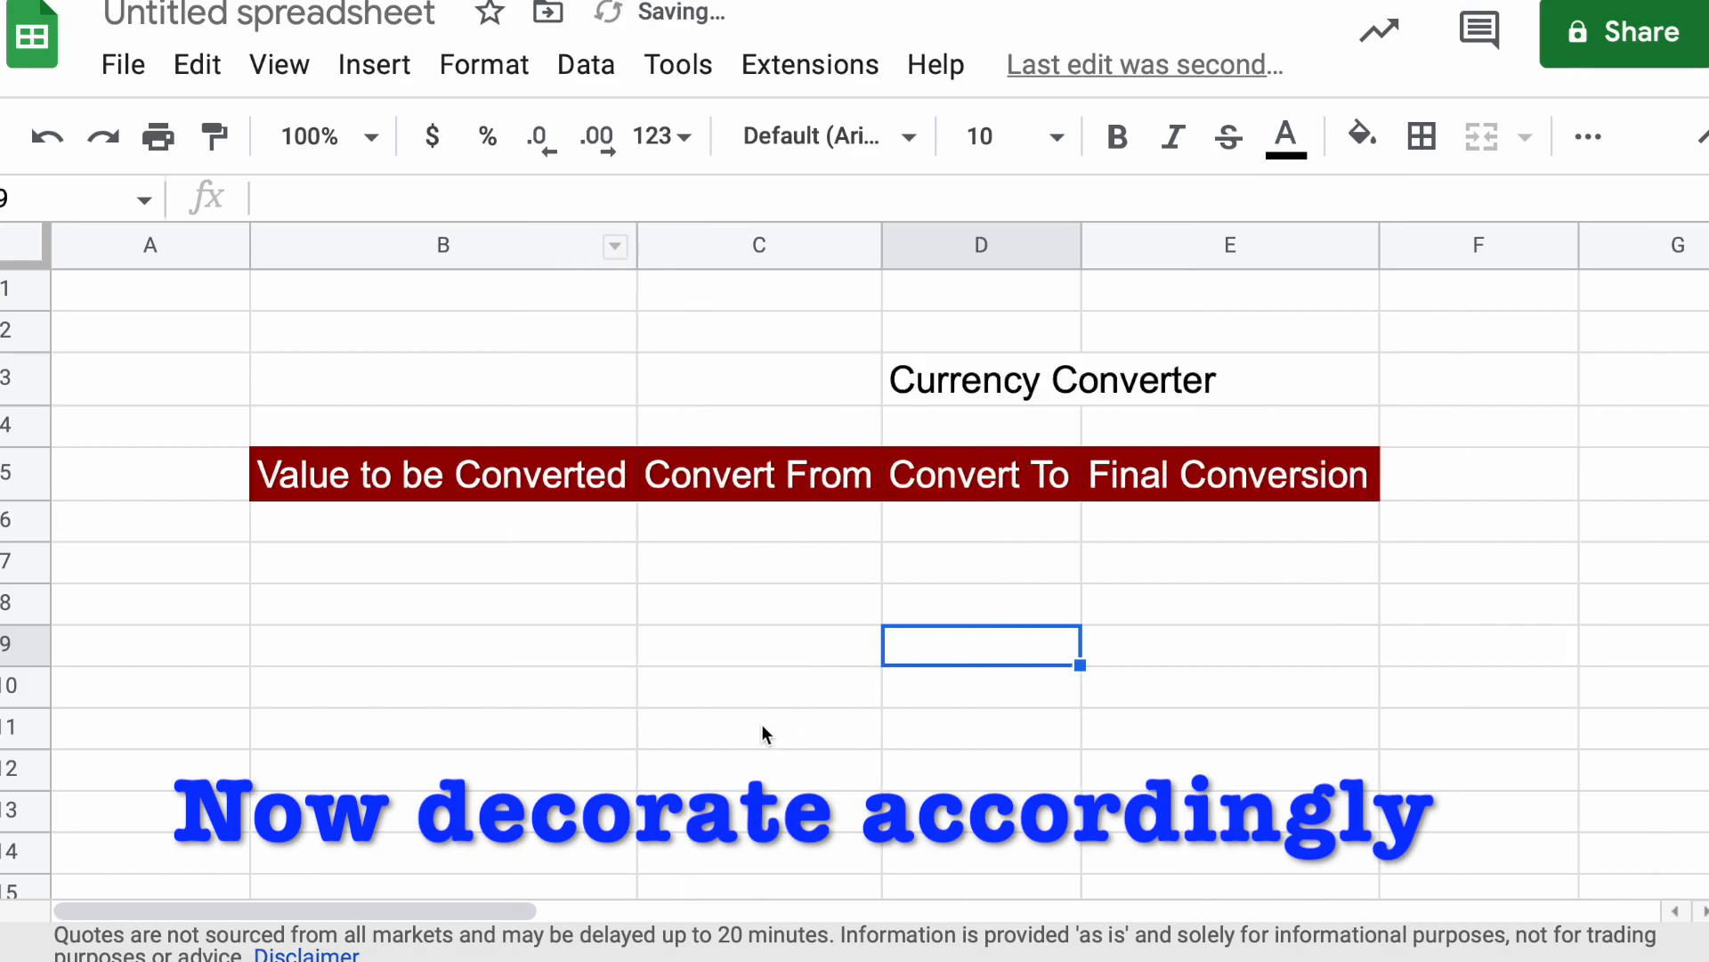
# Extend the merged title cell to cover C3:E3
pyautogui.click(705, 739)
pyautogui.moveTo(702, 382); pyautogui.dragTo(1149, 375)
pyautogui.click(1482, 136)
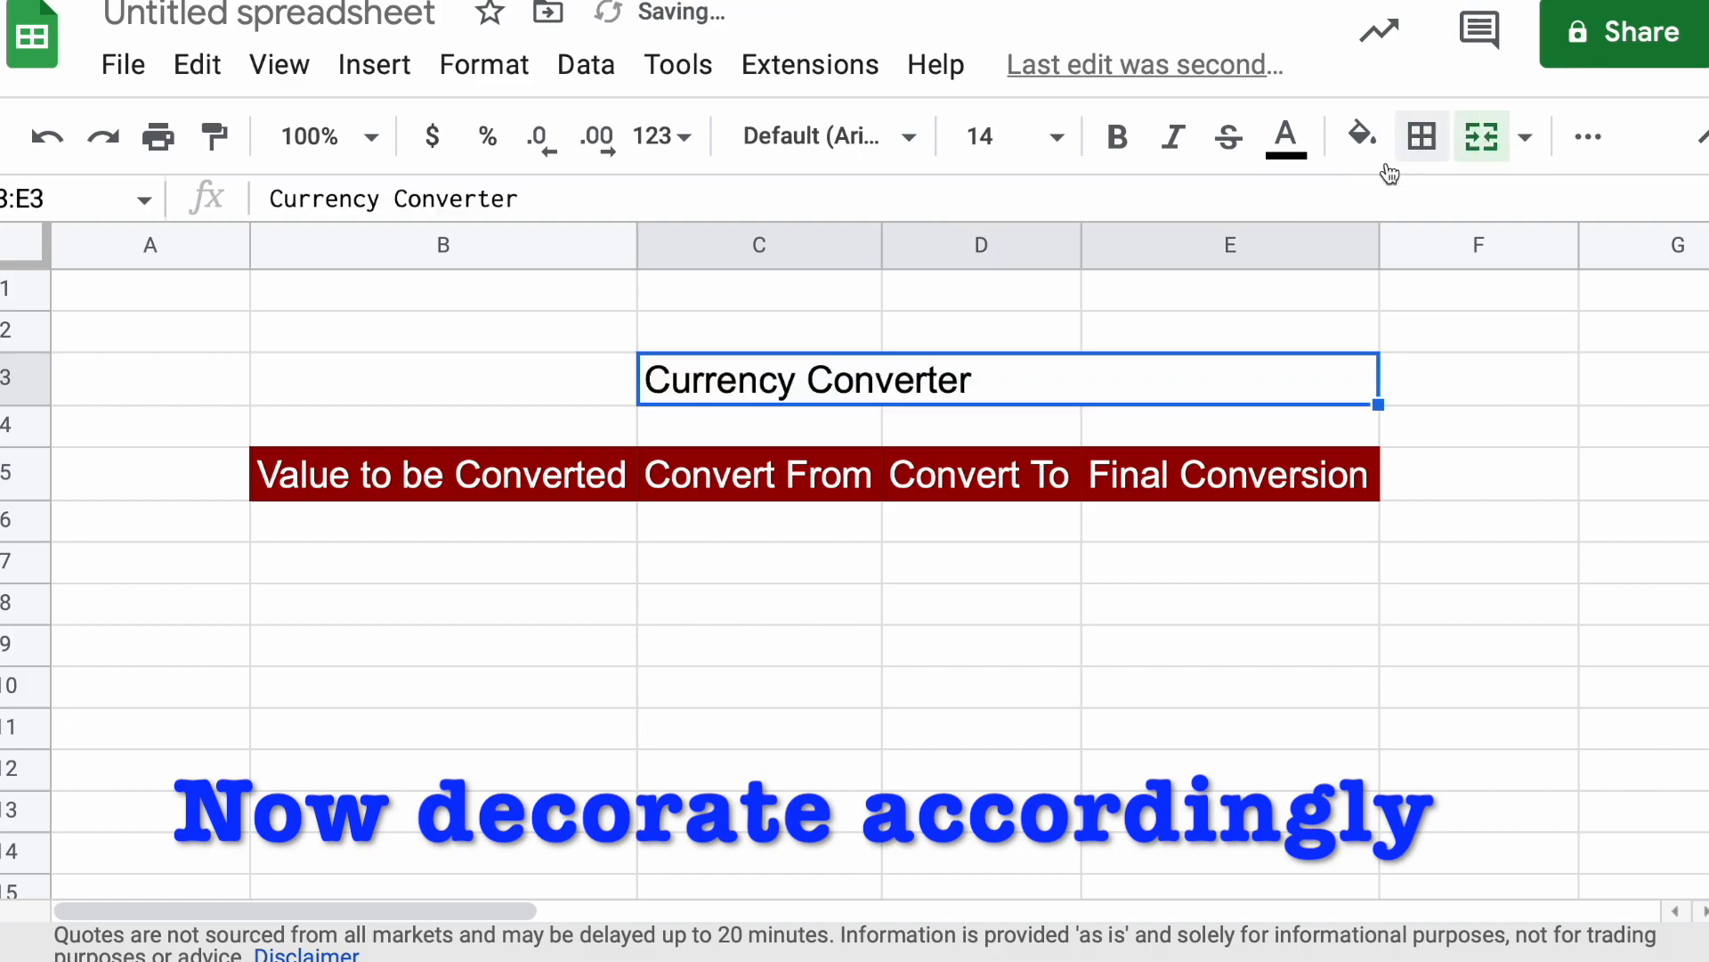
pyautogui.click(1037, 850)
pyautogui.click(1084, 377)
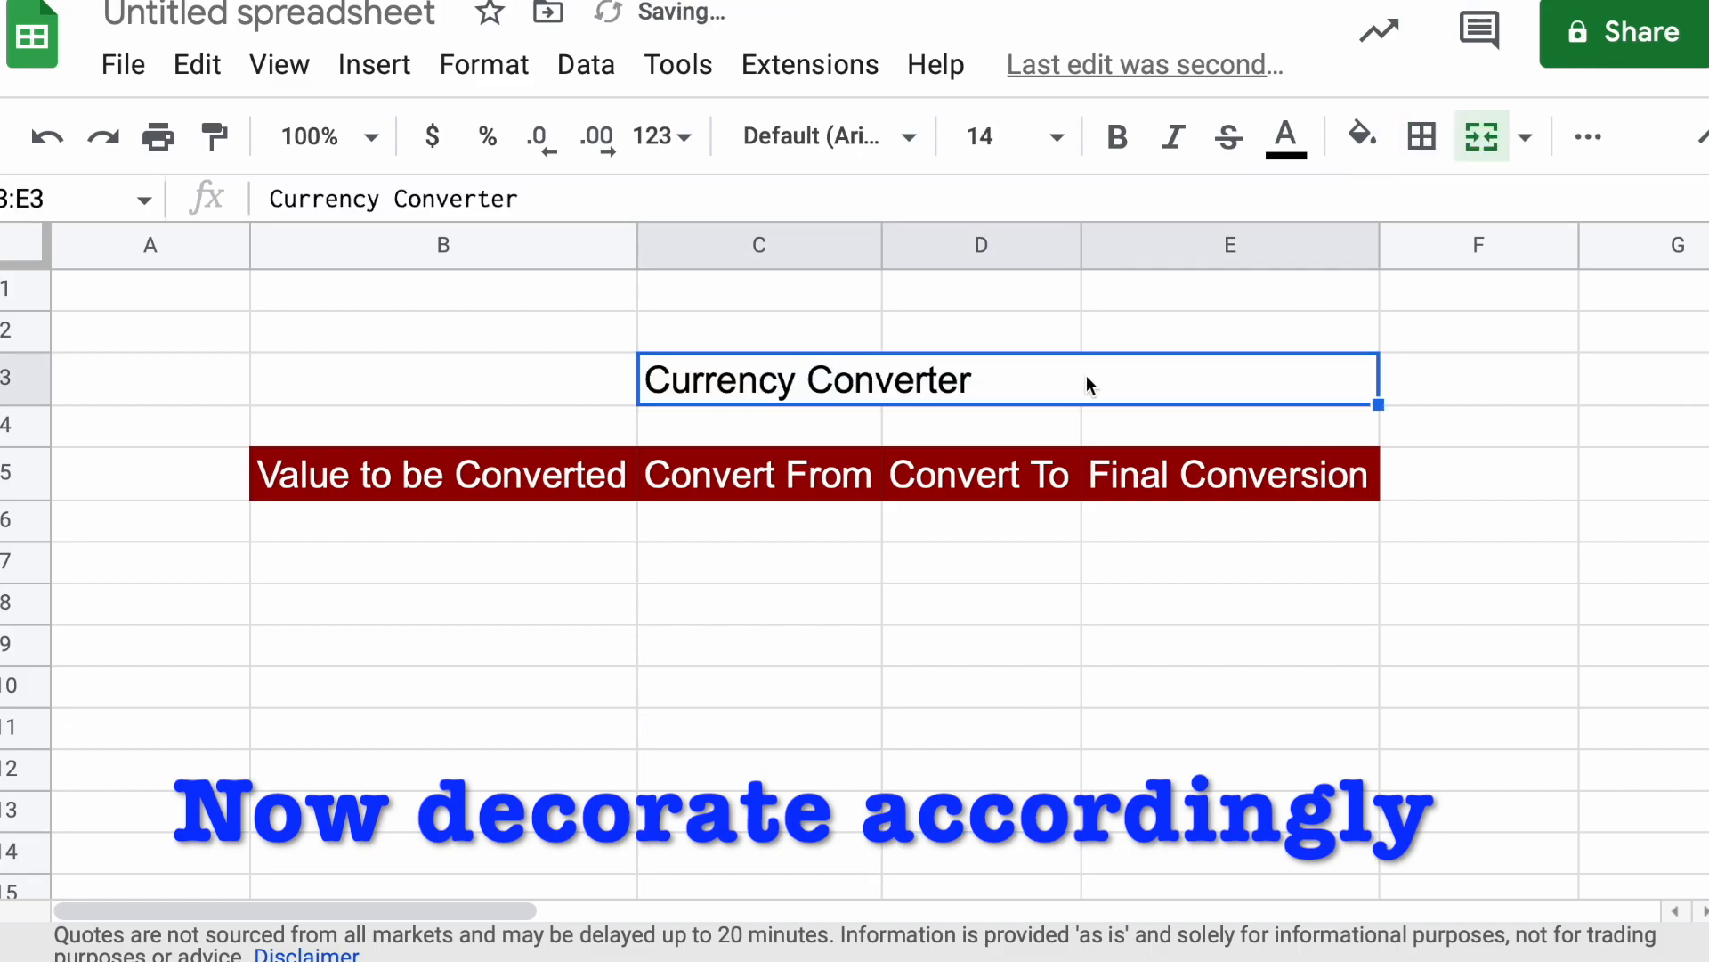
pyautogui.click(985, 755)
# Delete the "Currency Converter" title text from the merged cell C3:E3
pyautogui.click(864, 394)
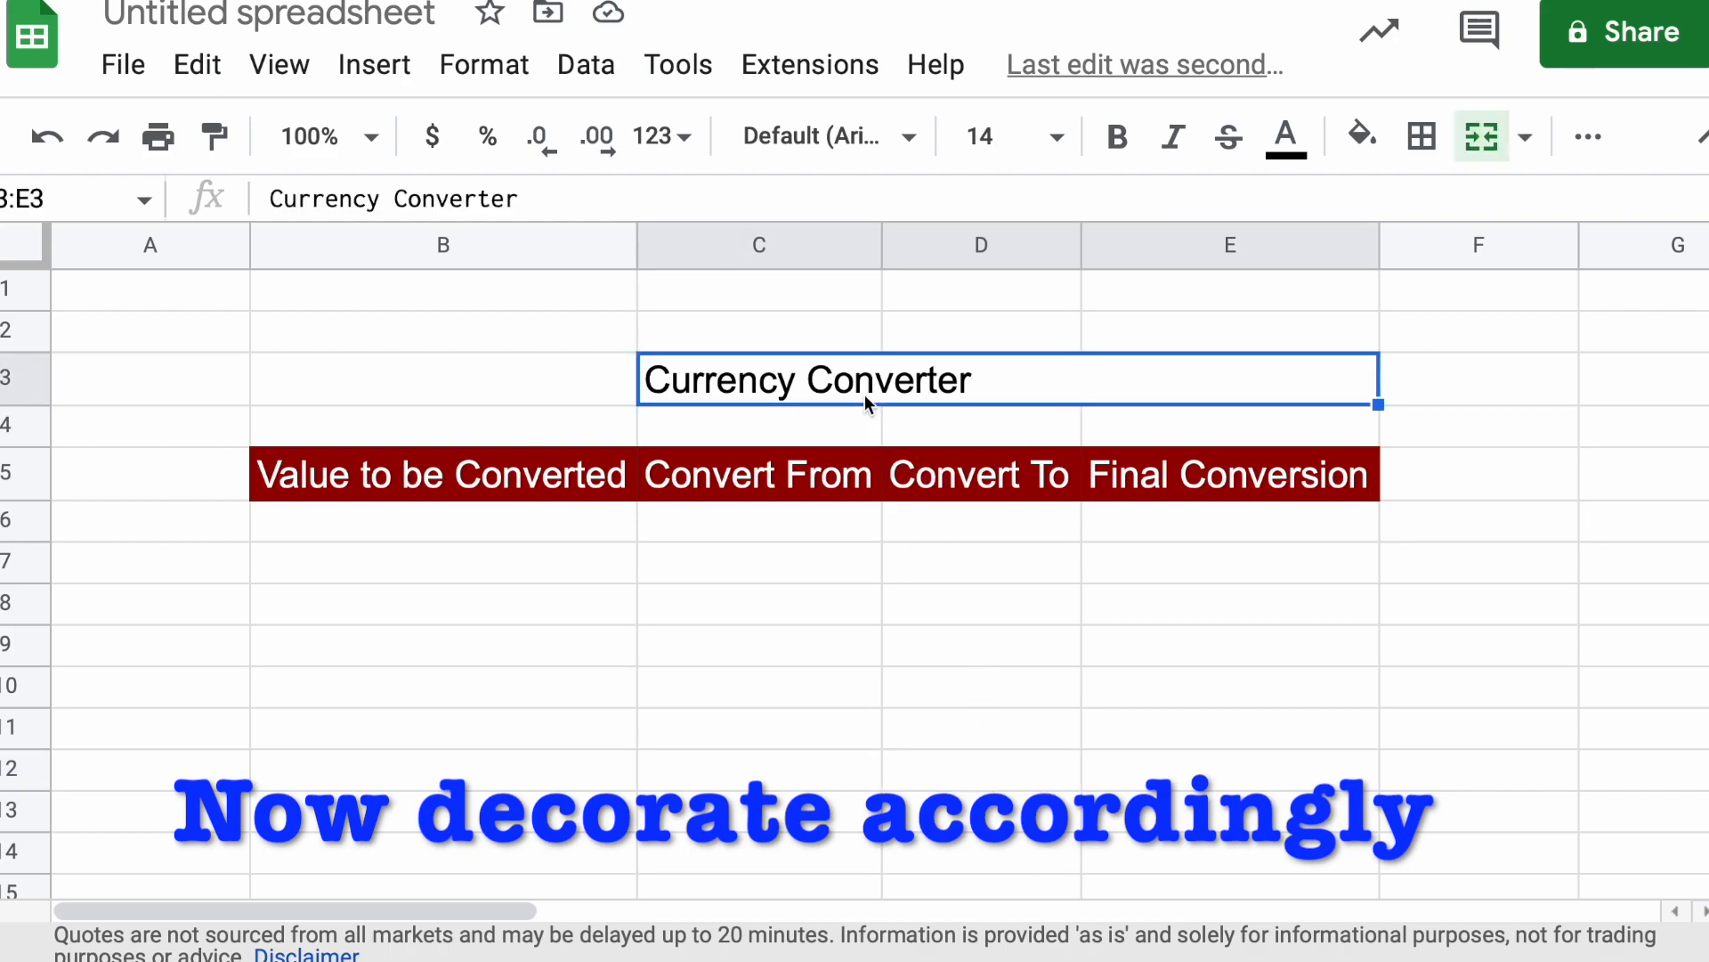
pyautogui.press('Delete')
pyautogui.click(921, 639)
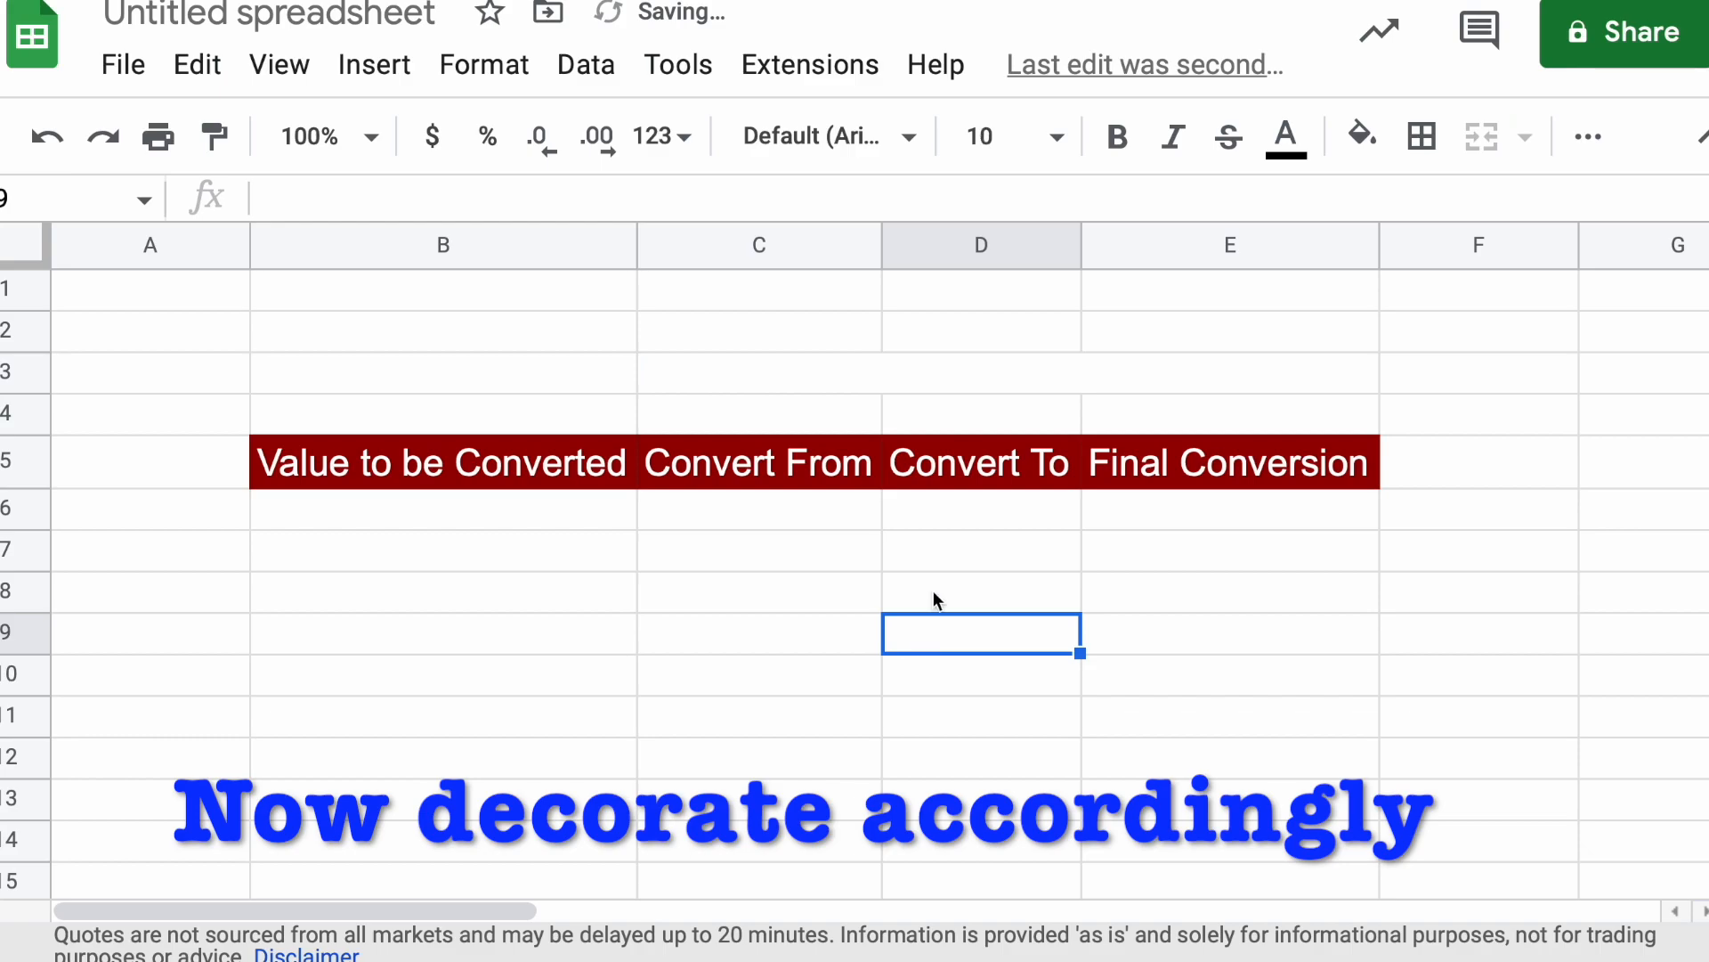
pyautogui.click(931, 383)
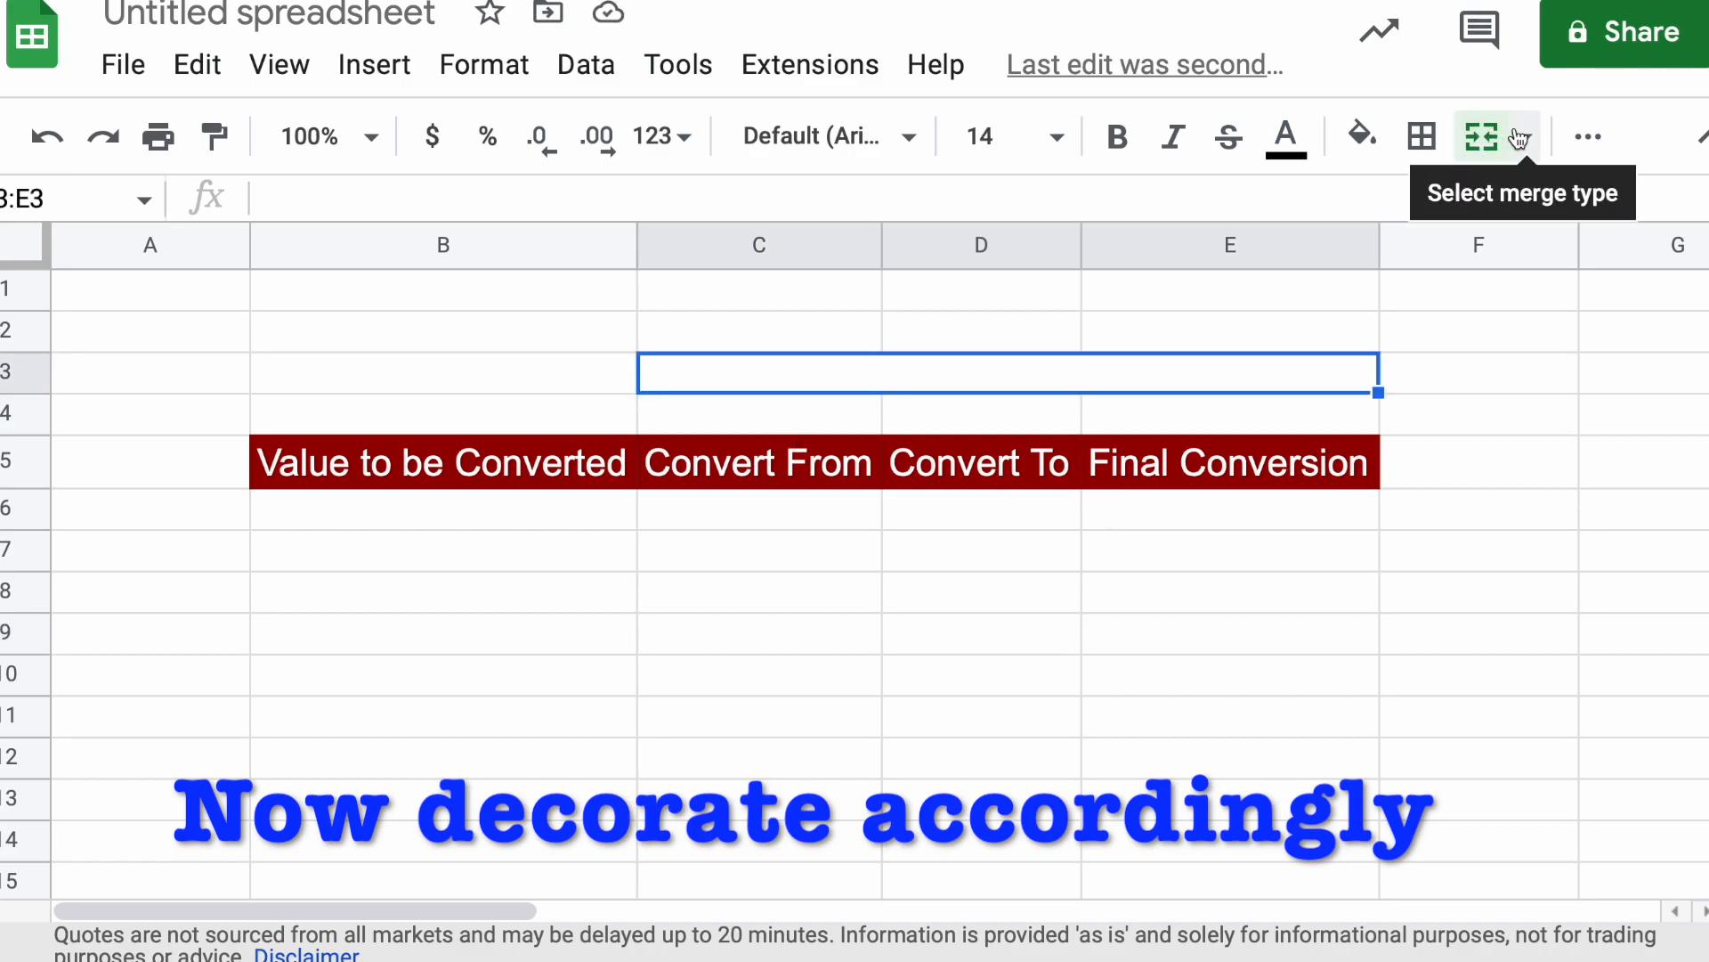
pyautogui.click(858, 647)
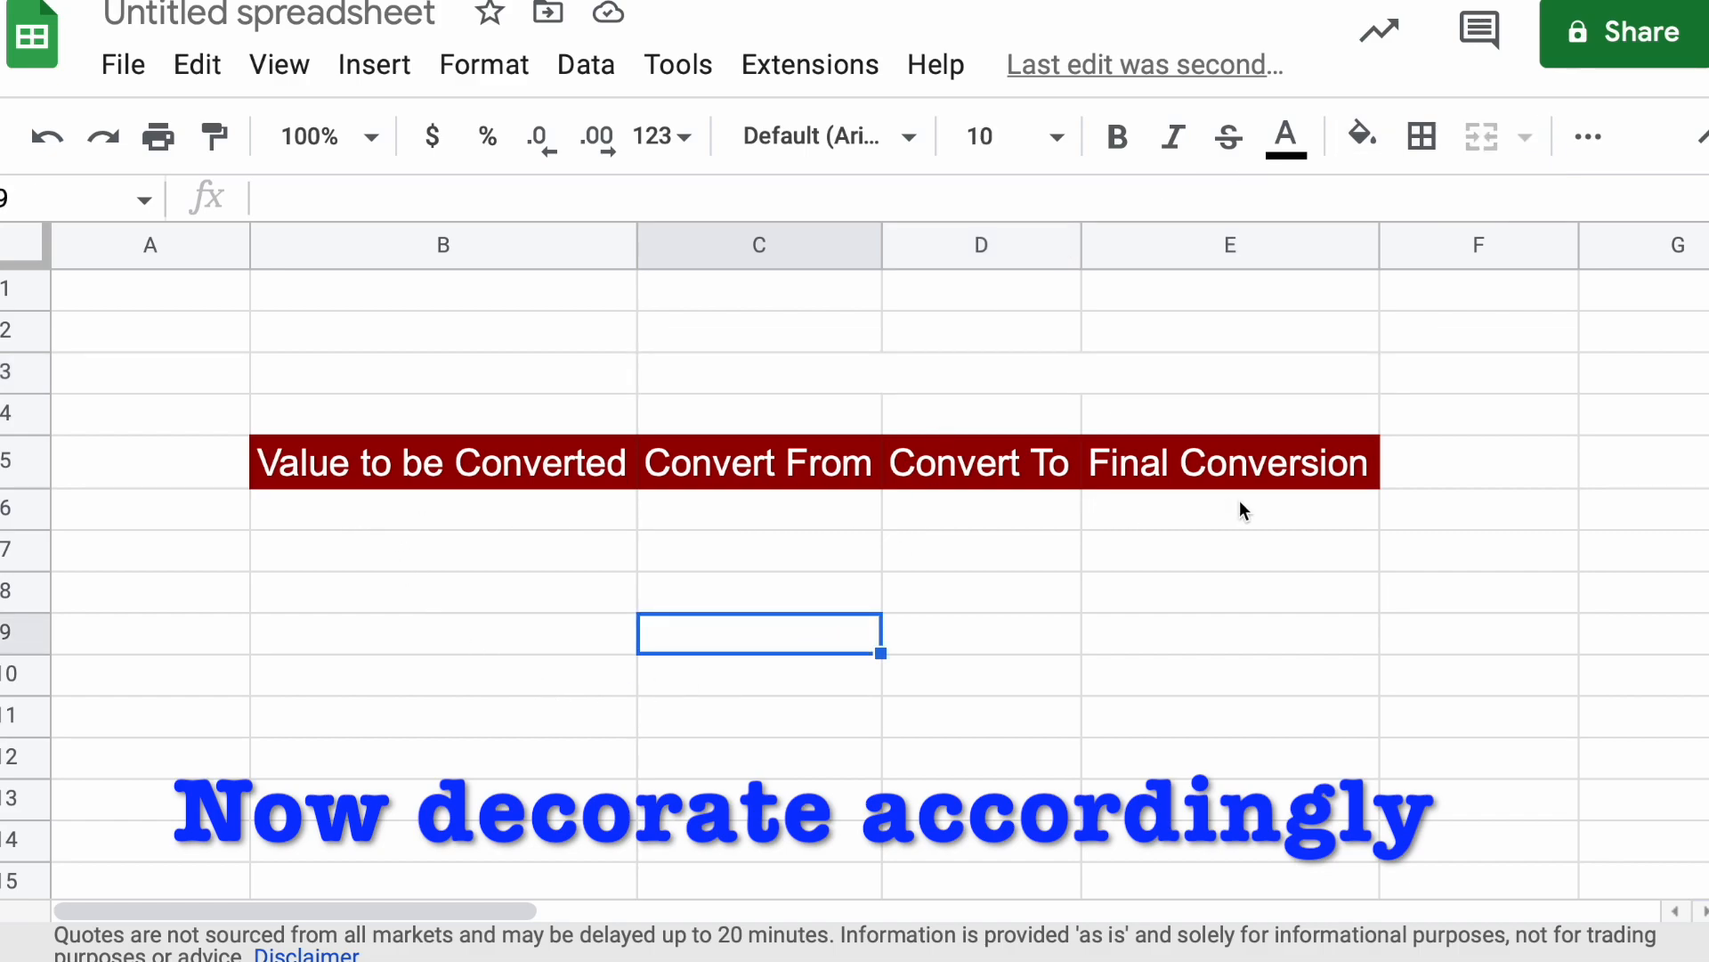
pyautogui.click(527, 374)
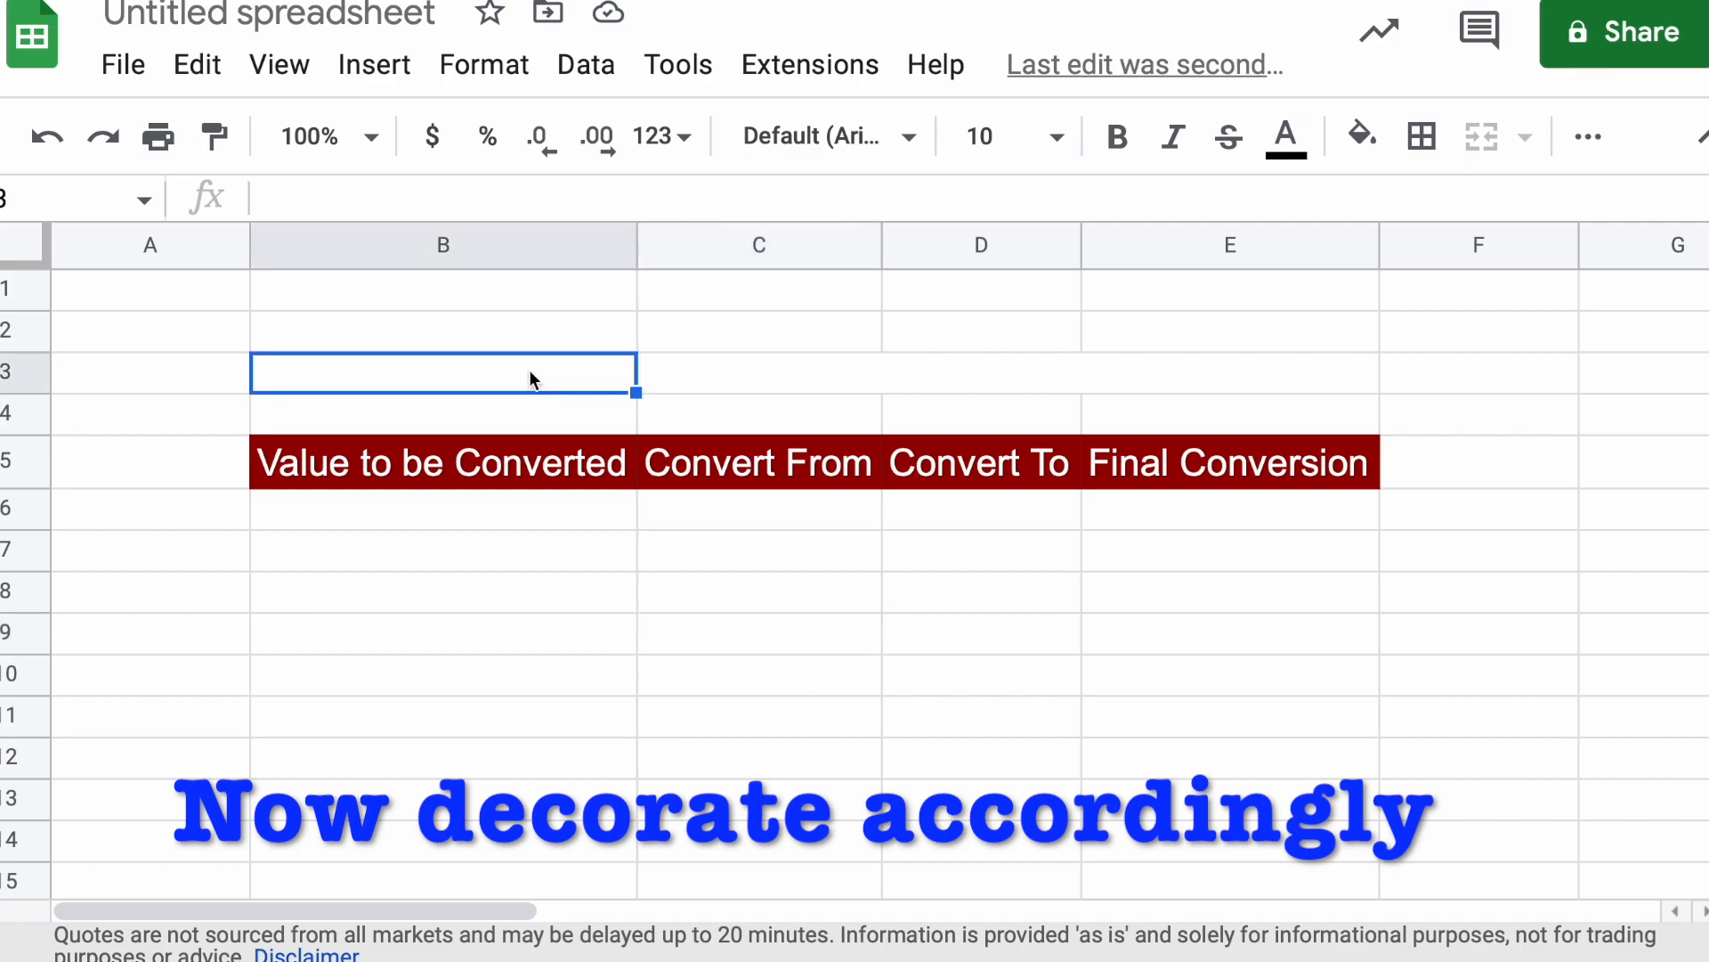
pyautogui.click(718, 381)
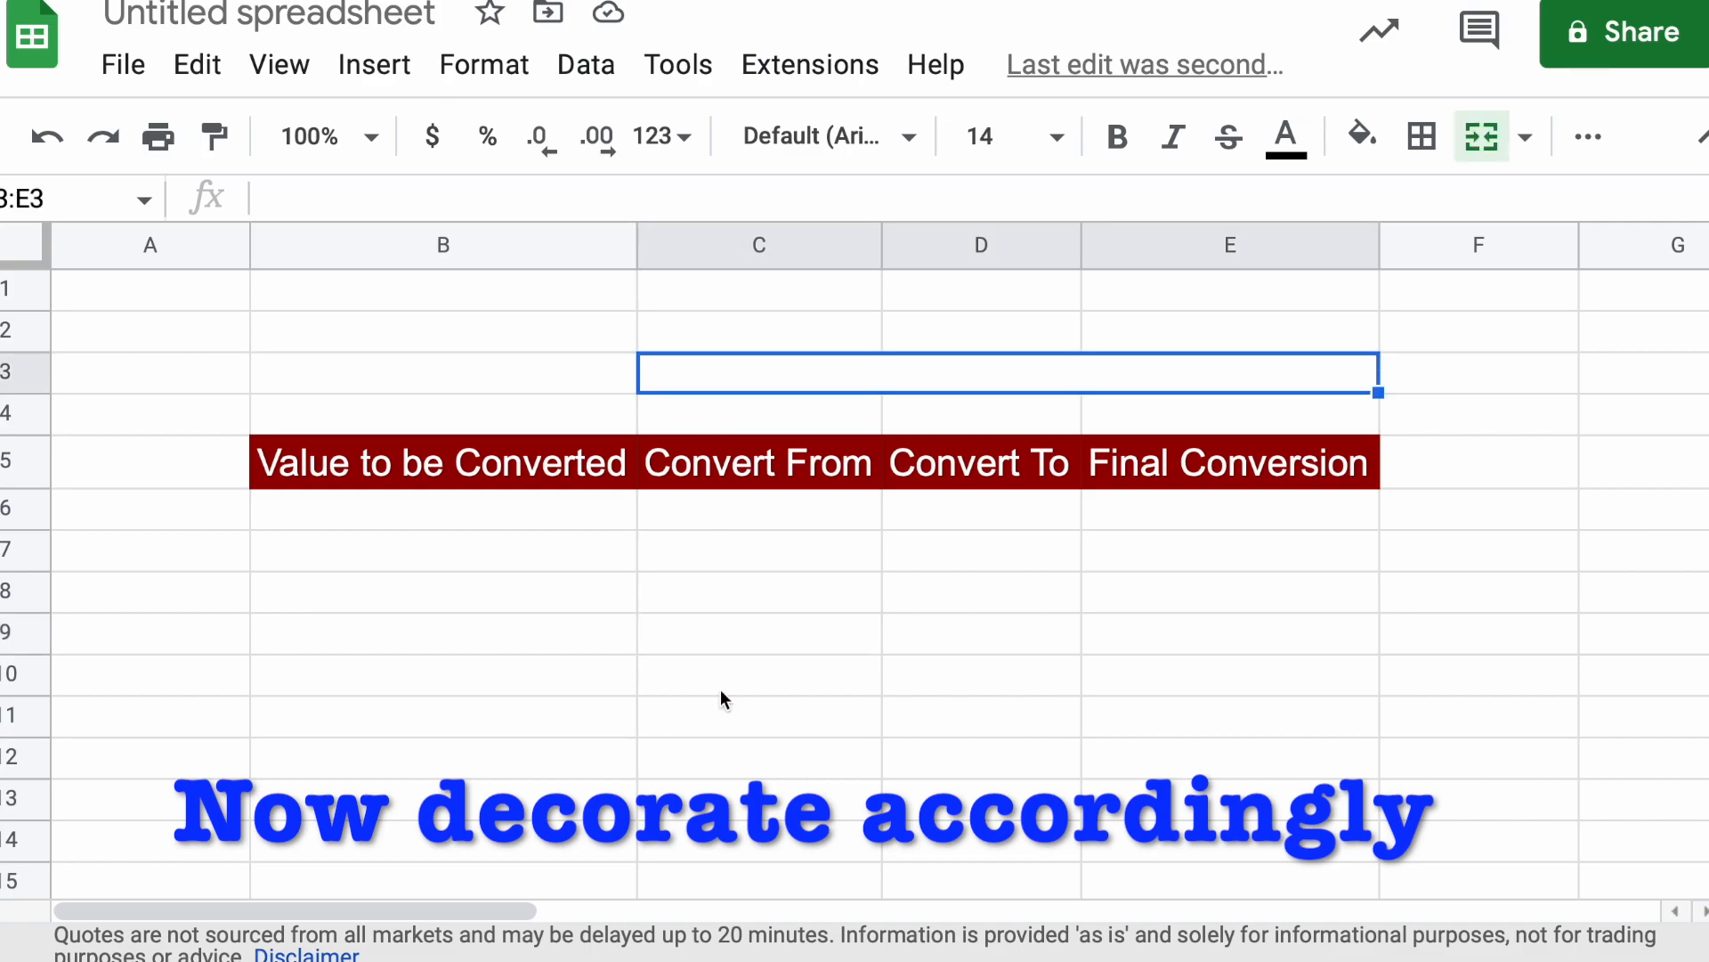
pyautogui.click(698, 700)
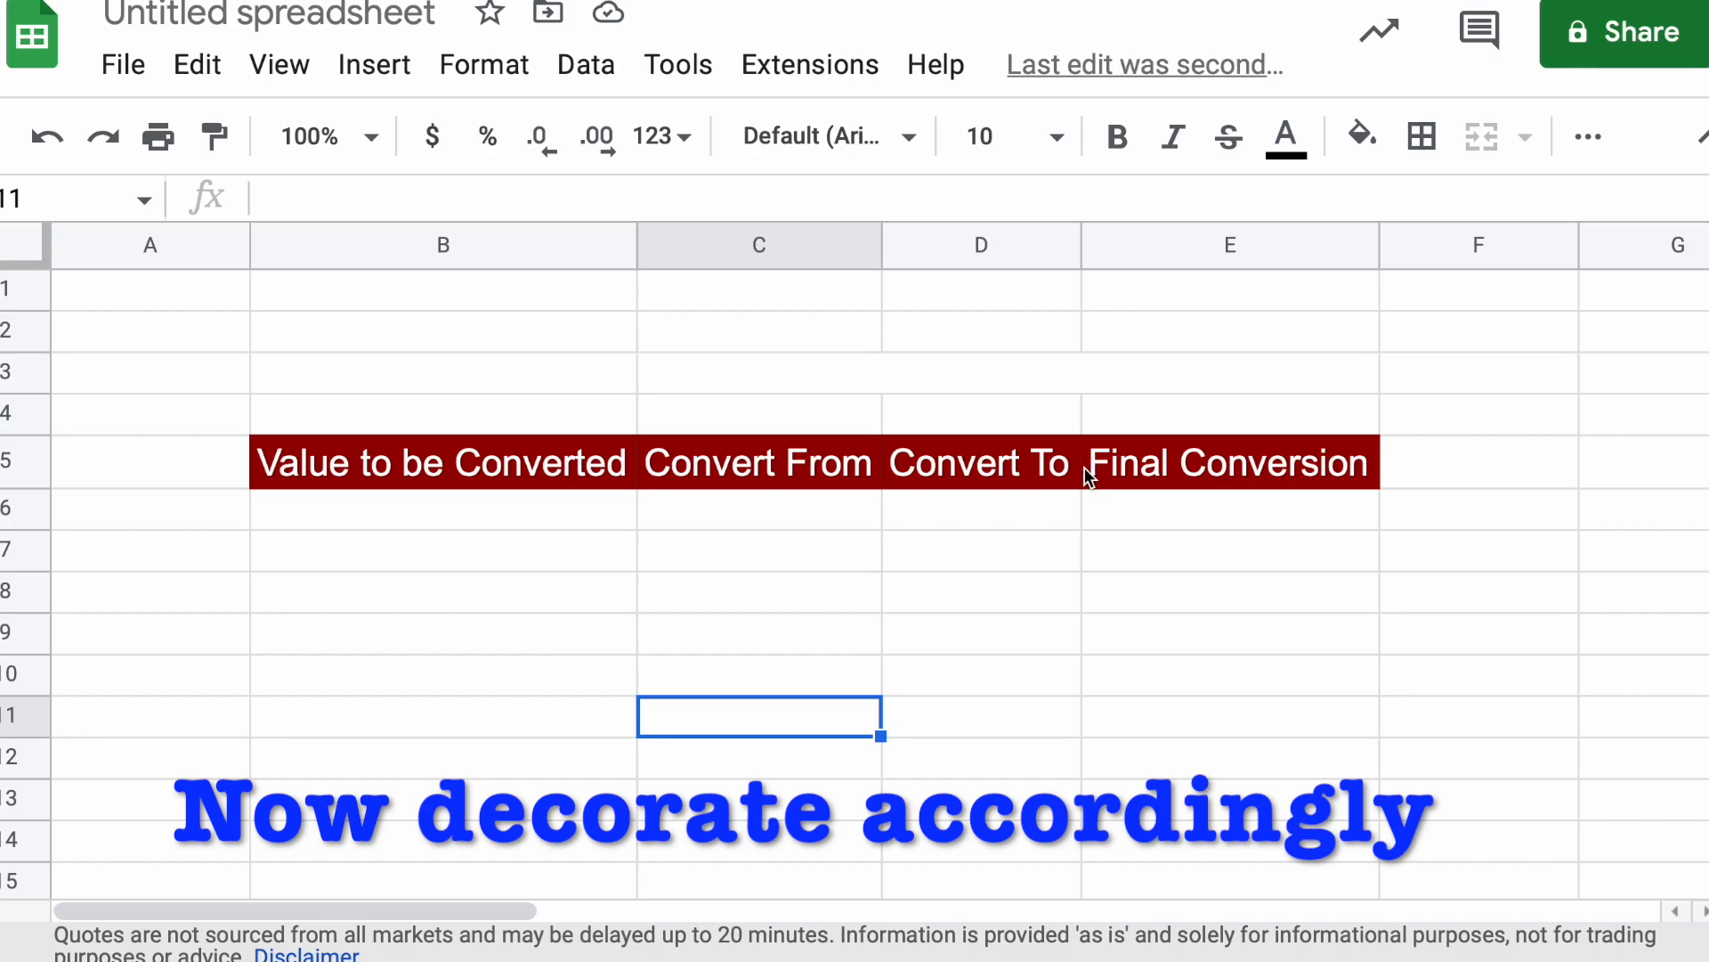
# Insert a dropdown in C6 under the Convert From heading
pyautogui.click(817, 510)
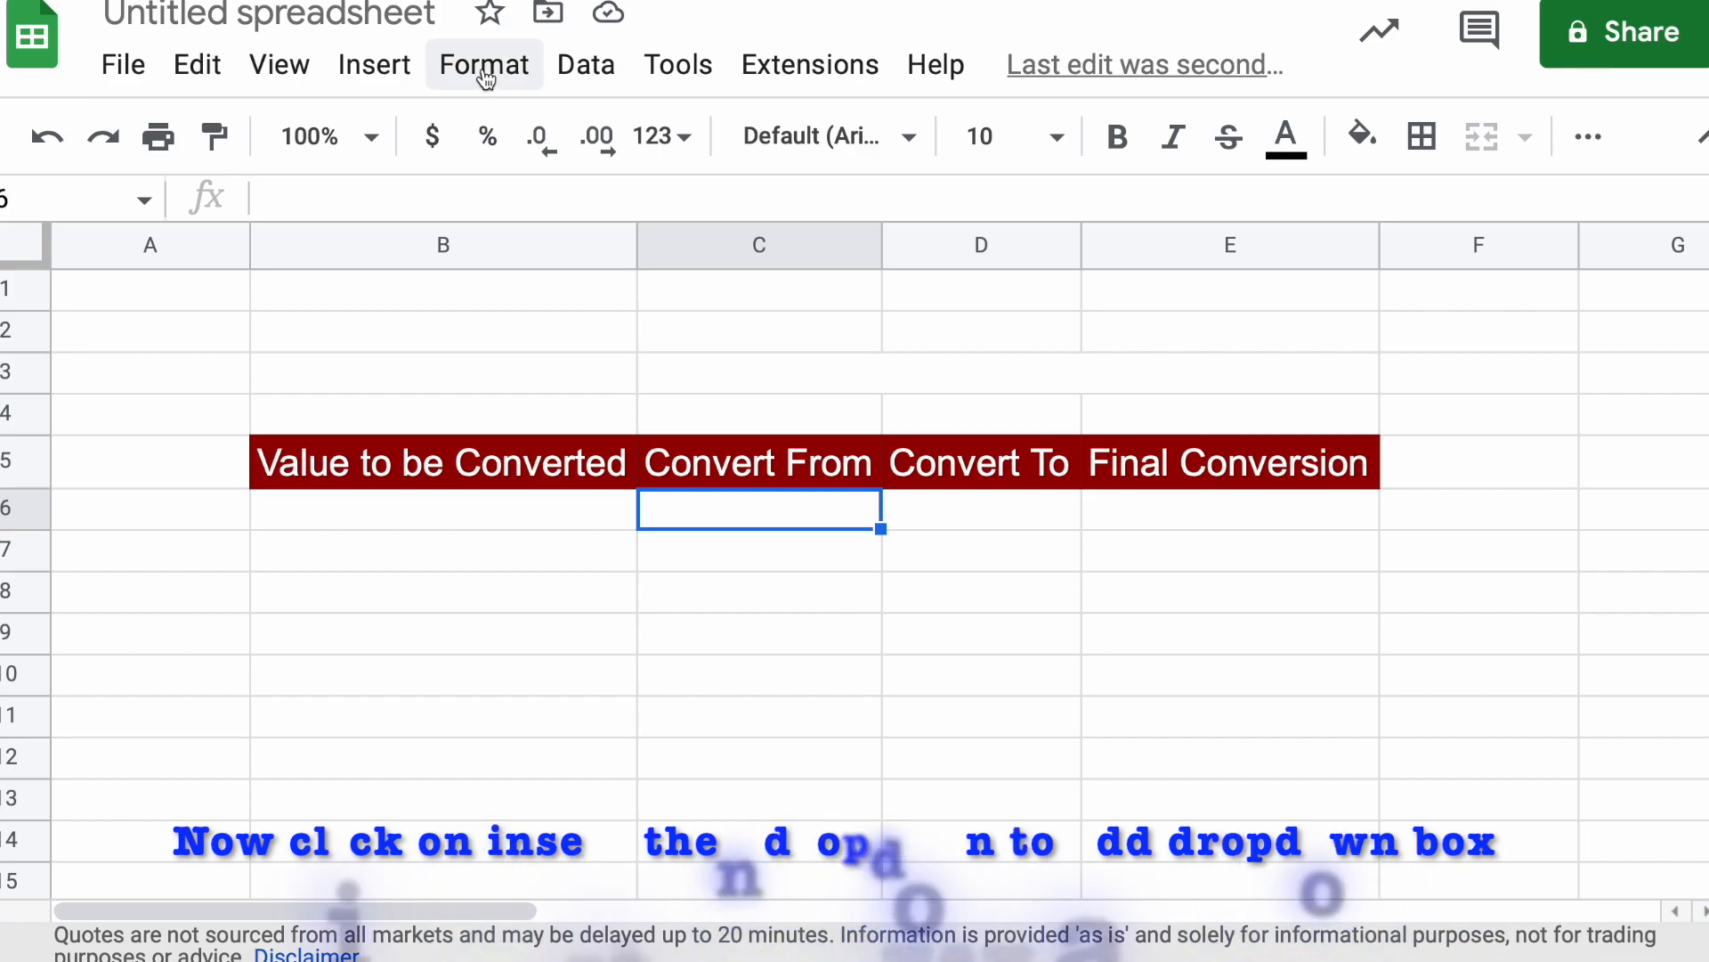
pyautogui.click(393, 85)
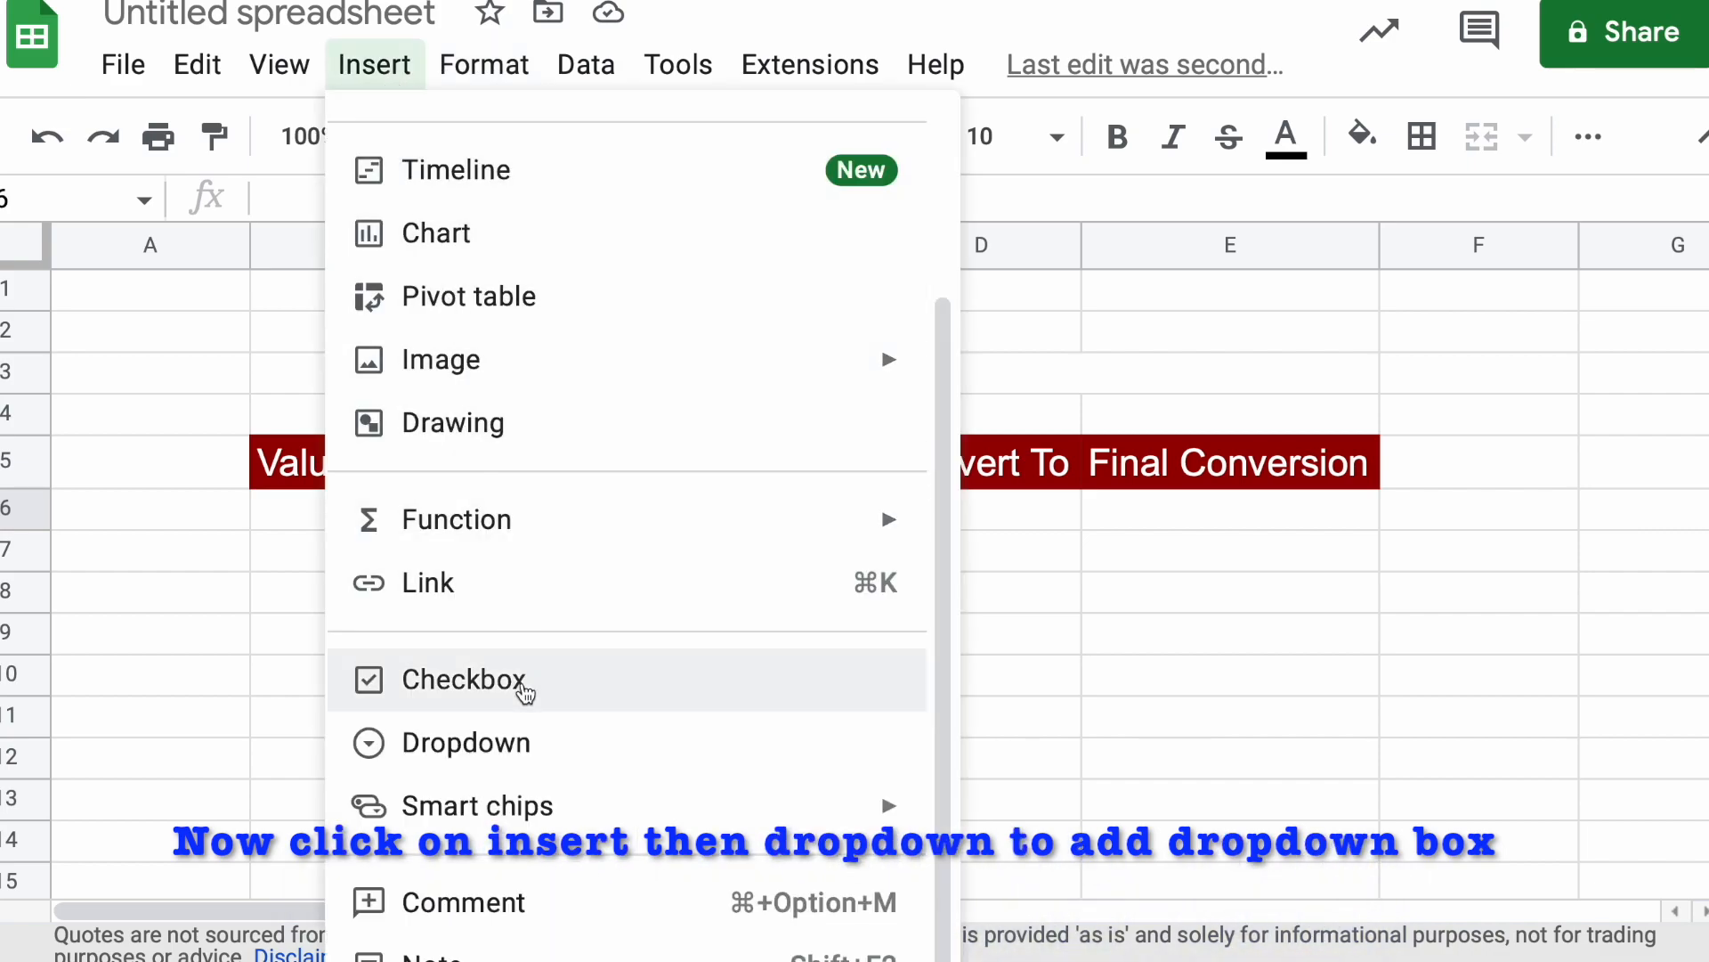
pyautogui.click(513, 742)
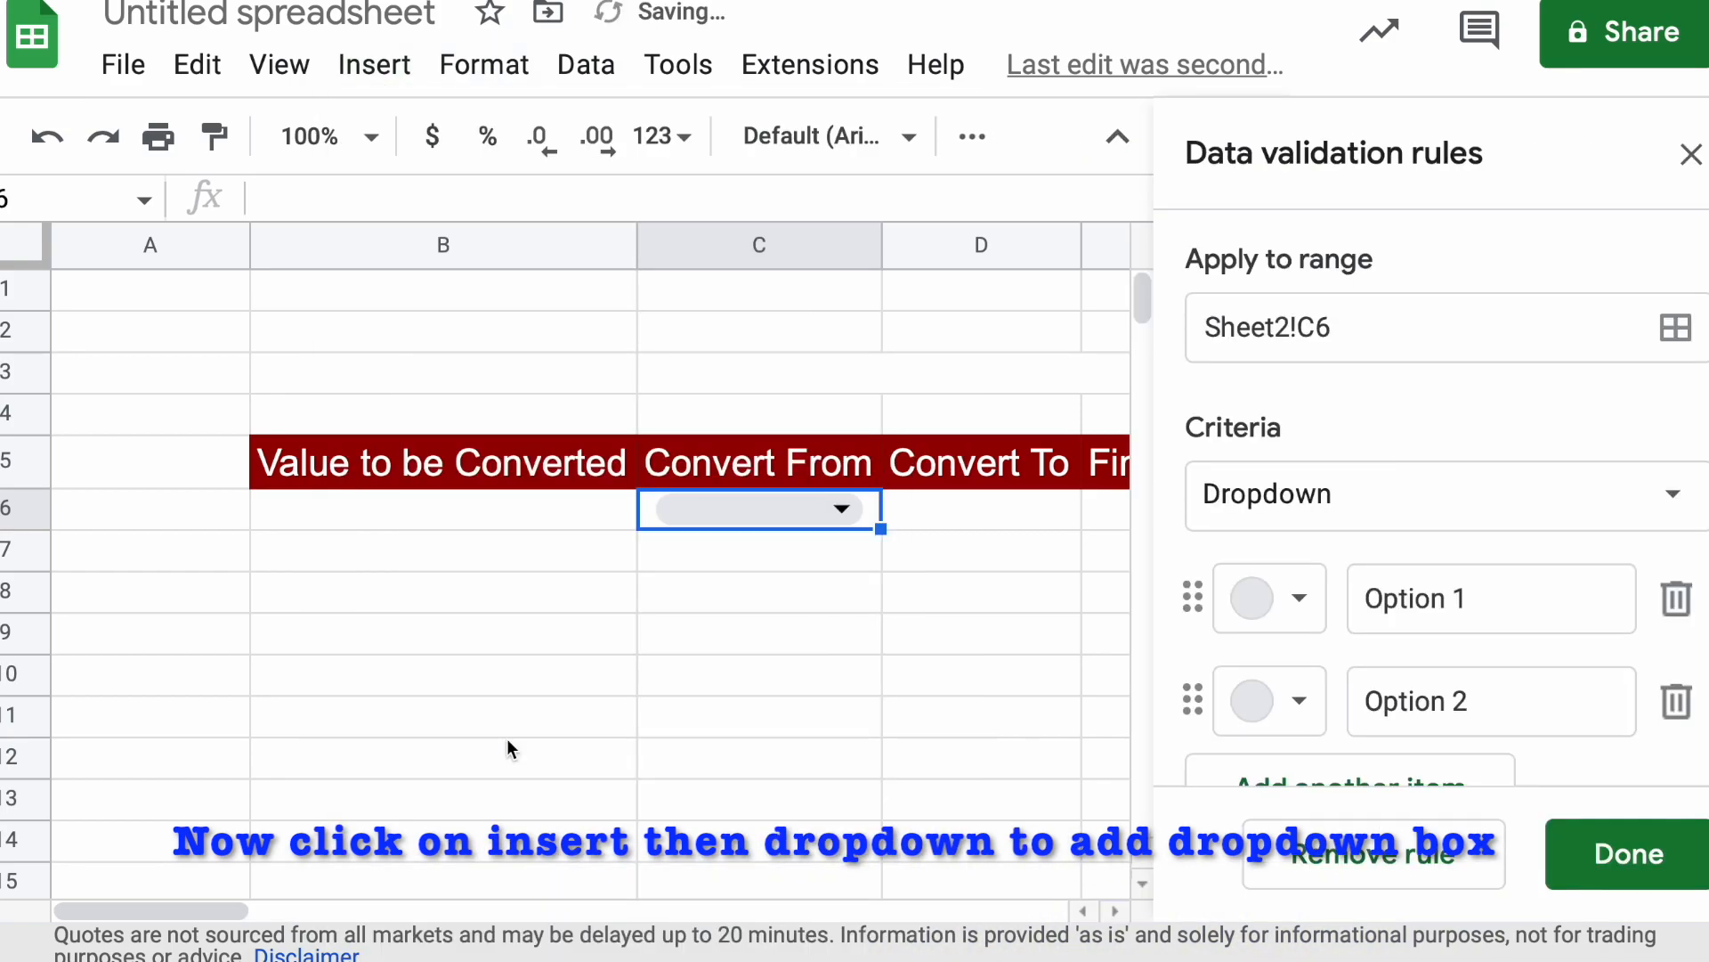
# Name the first two options of the C6 dropdown USD and INR
pyautogui.click(1466, 616)
pyautogui.moveTo(1466, 616); pyautogui.dragTo(1357, 572)
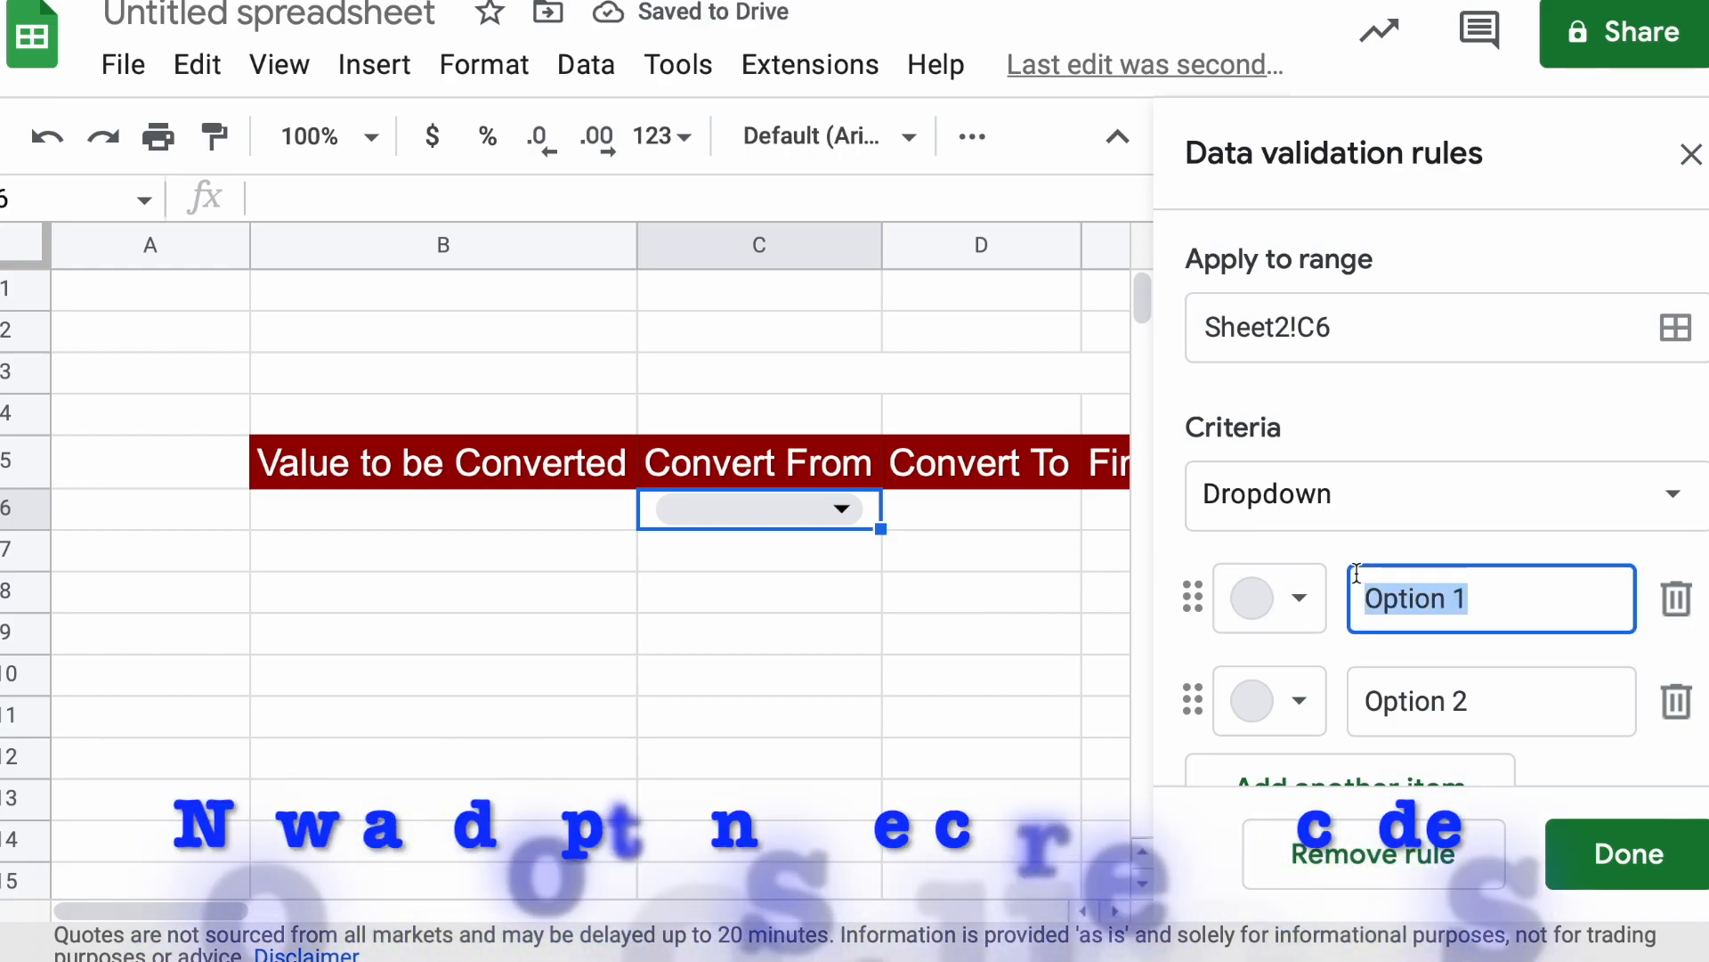
pyautogui.write('USD')
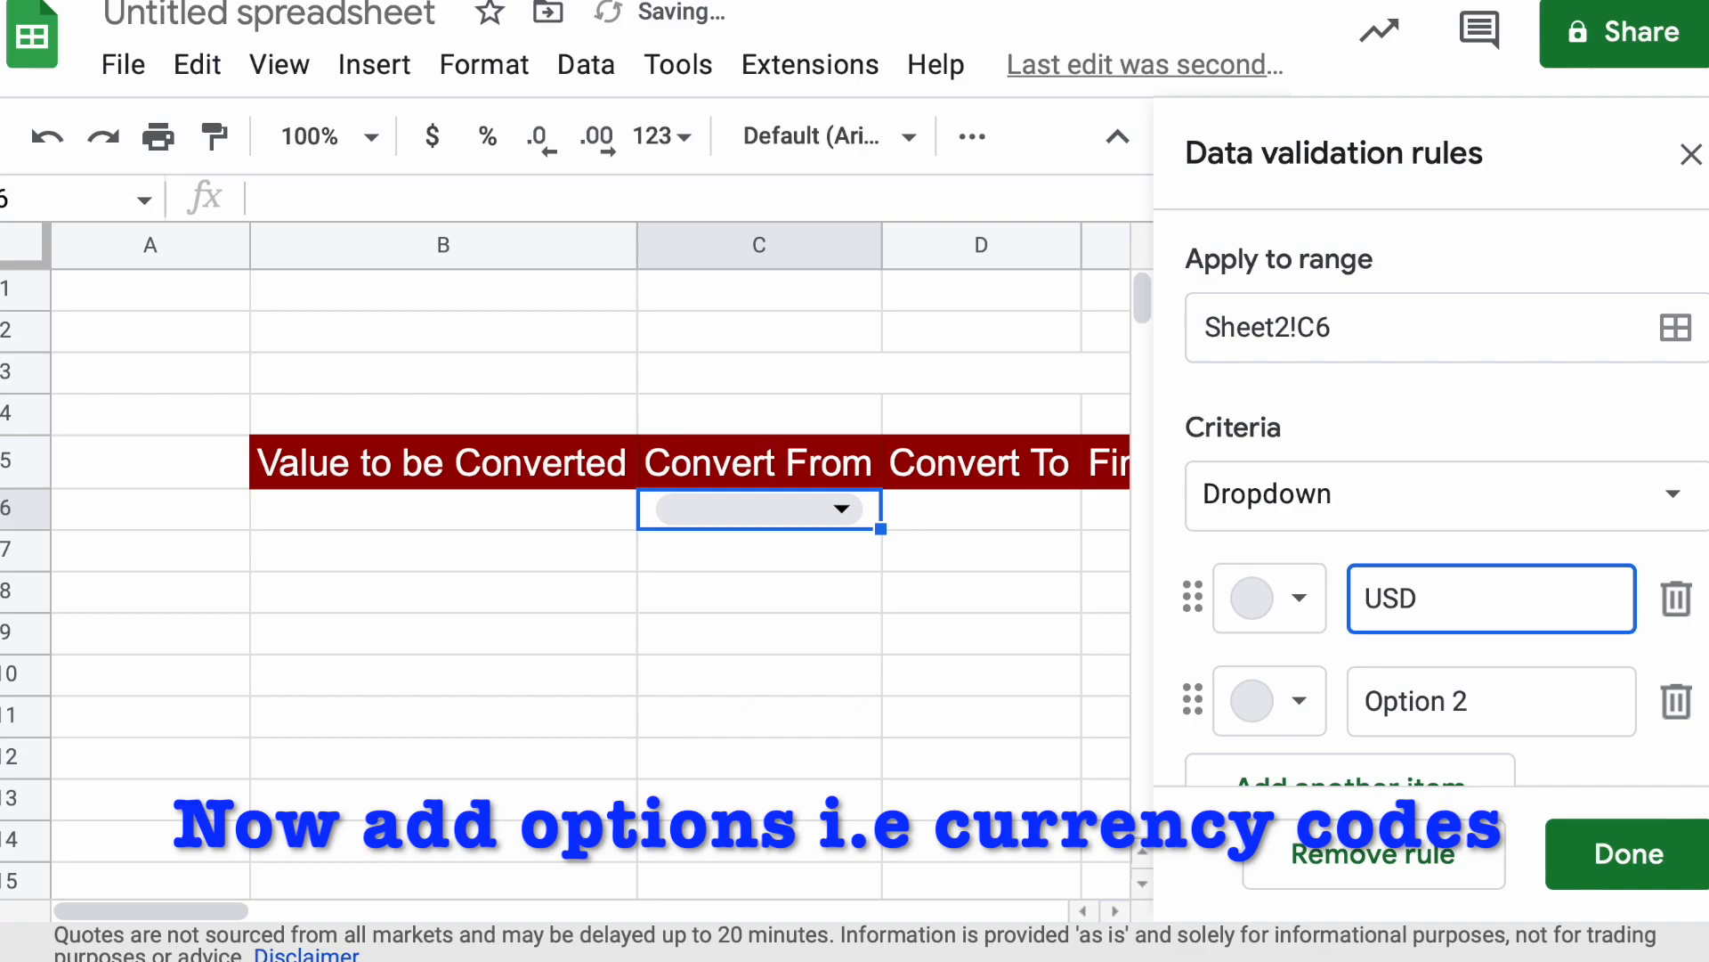
pyautogui.click(1515, 714)
pyautogui.moveTo(1515, 713); pyautogui.dragTo(1367, 692)
pyautogui.write('IN')
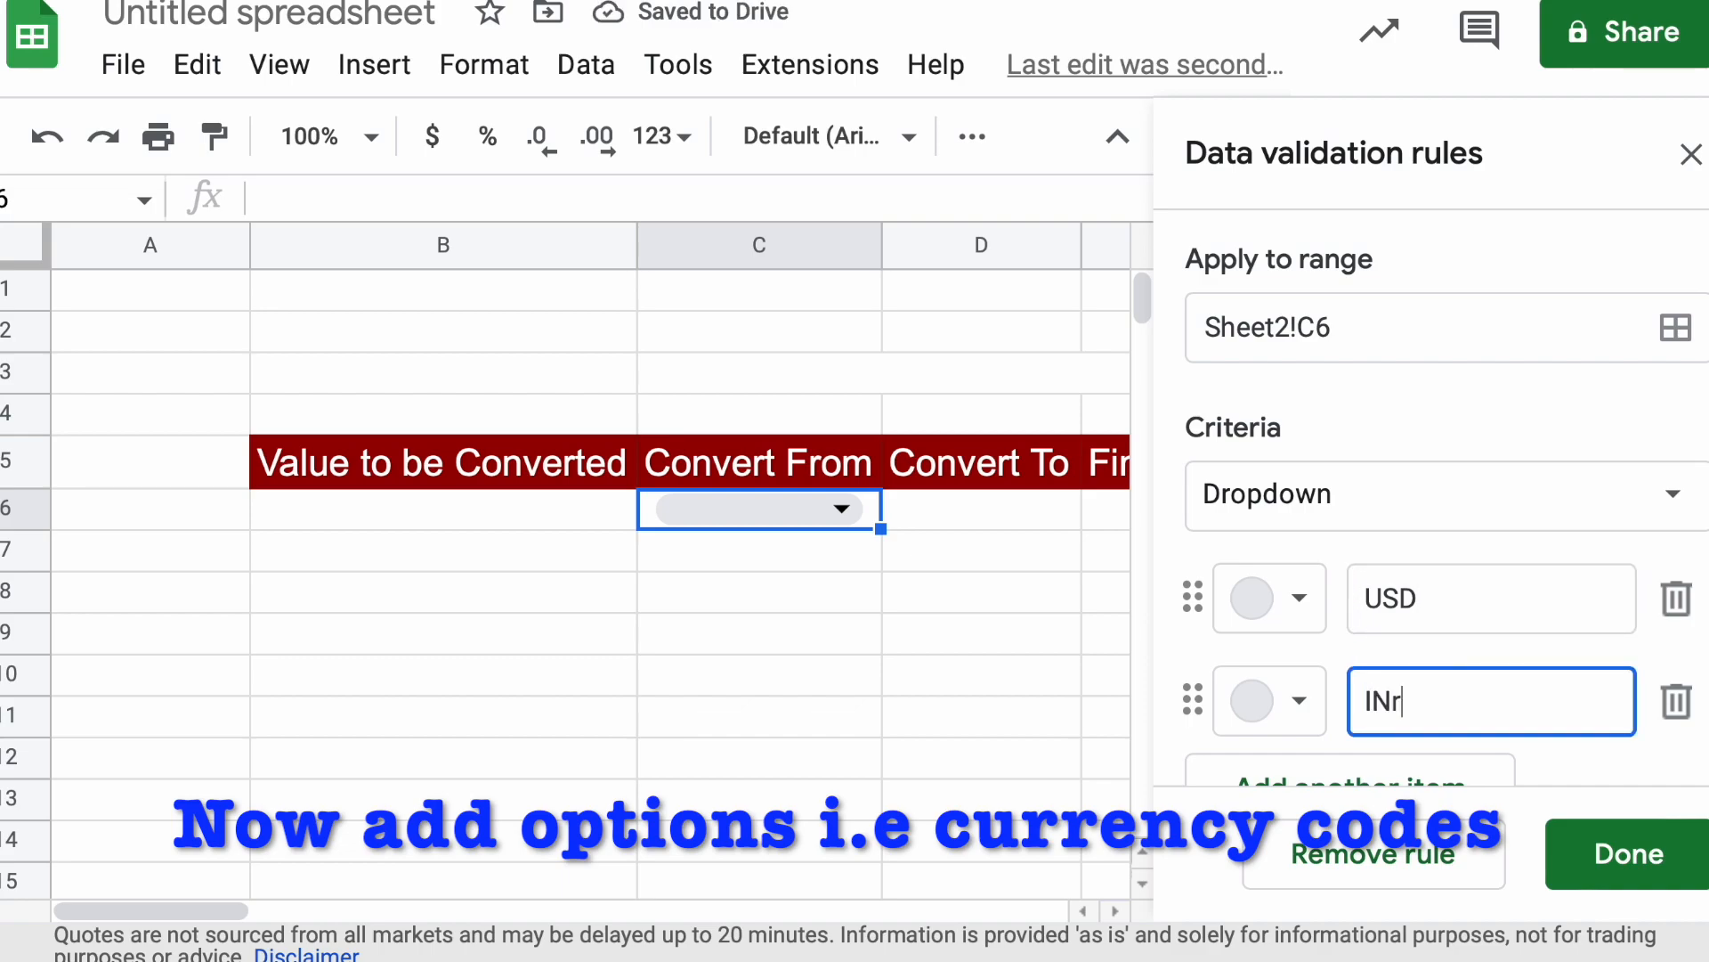
pyautogui.write('R')
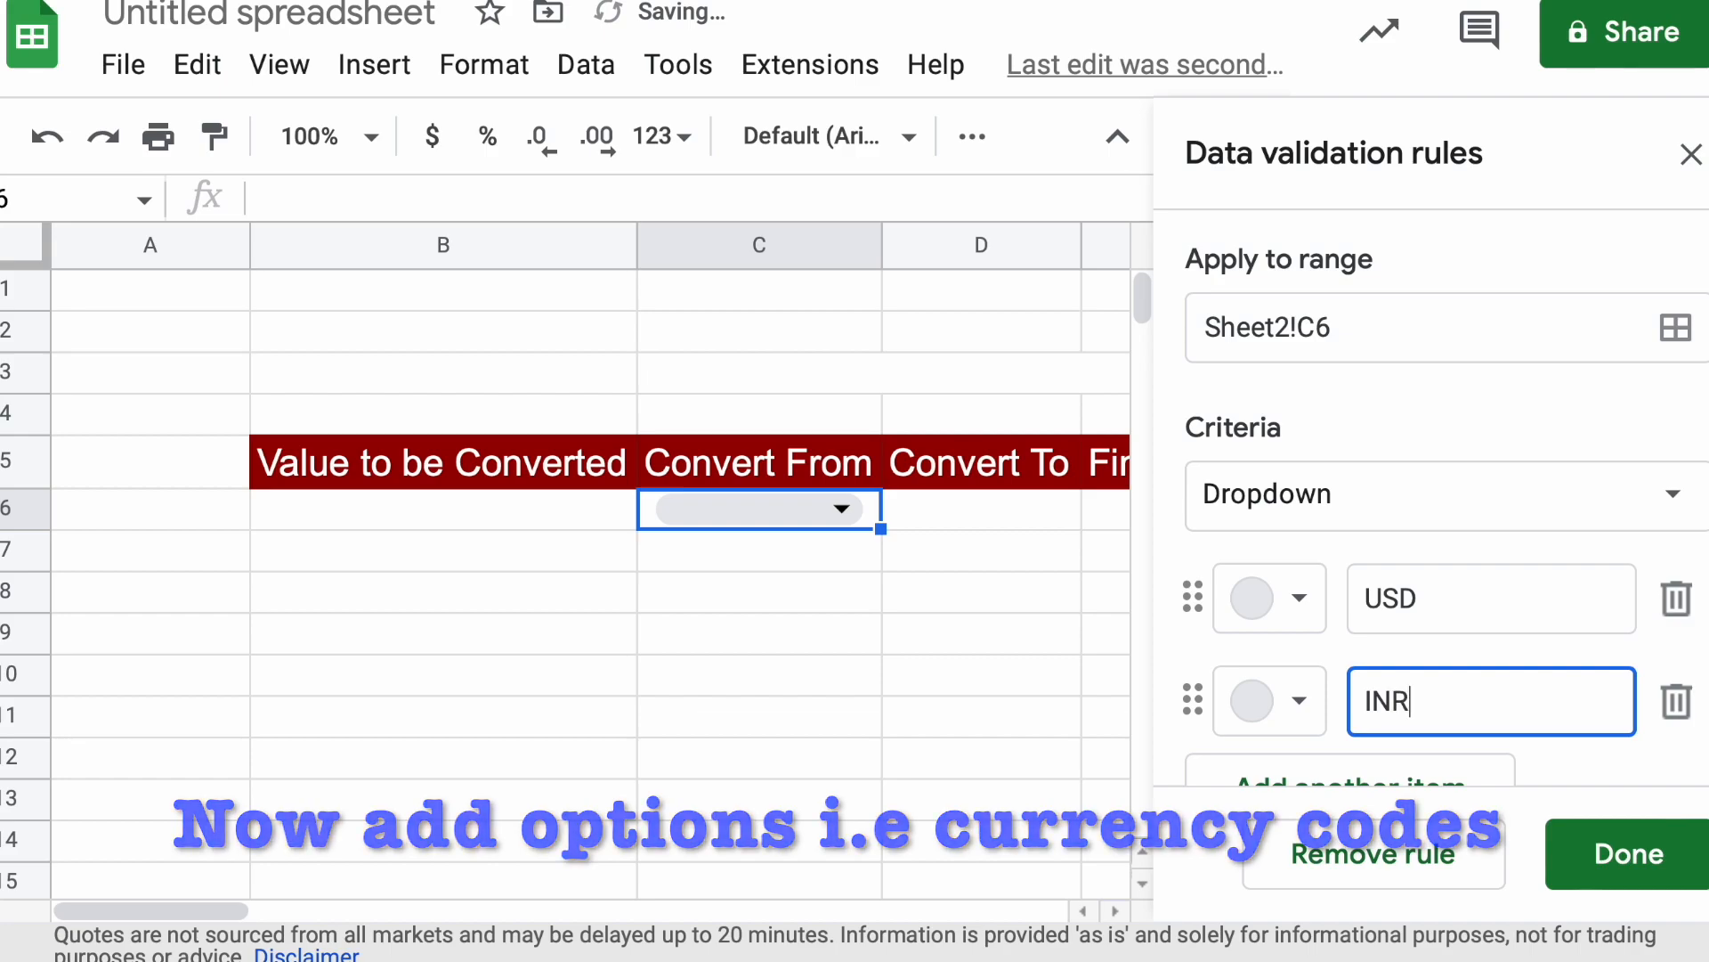
# Add CAD as a third dropdown option, save the rule and show the option list in C6
pyautogui.scroll(-2, 1501, 500)
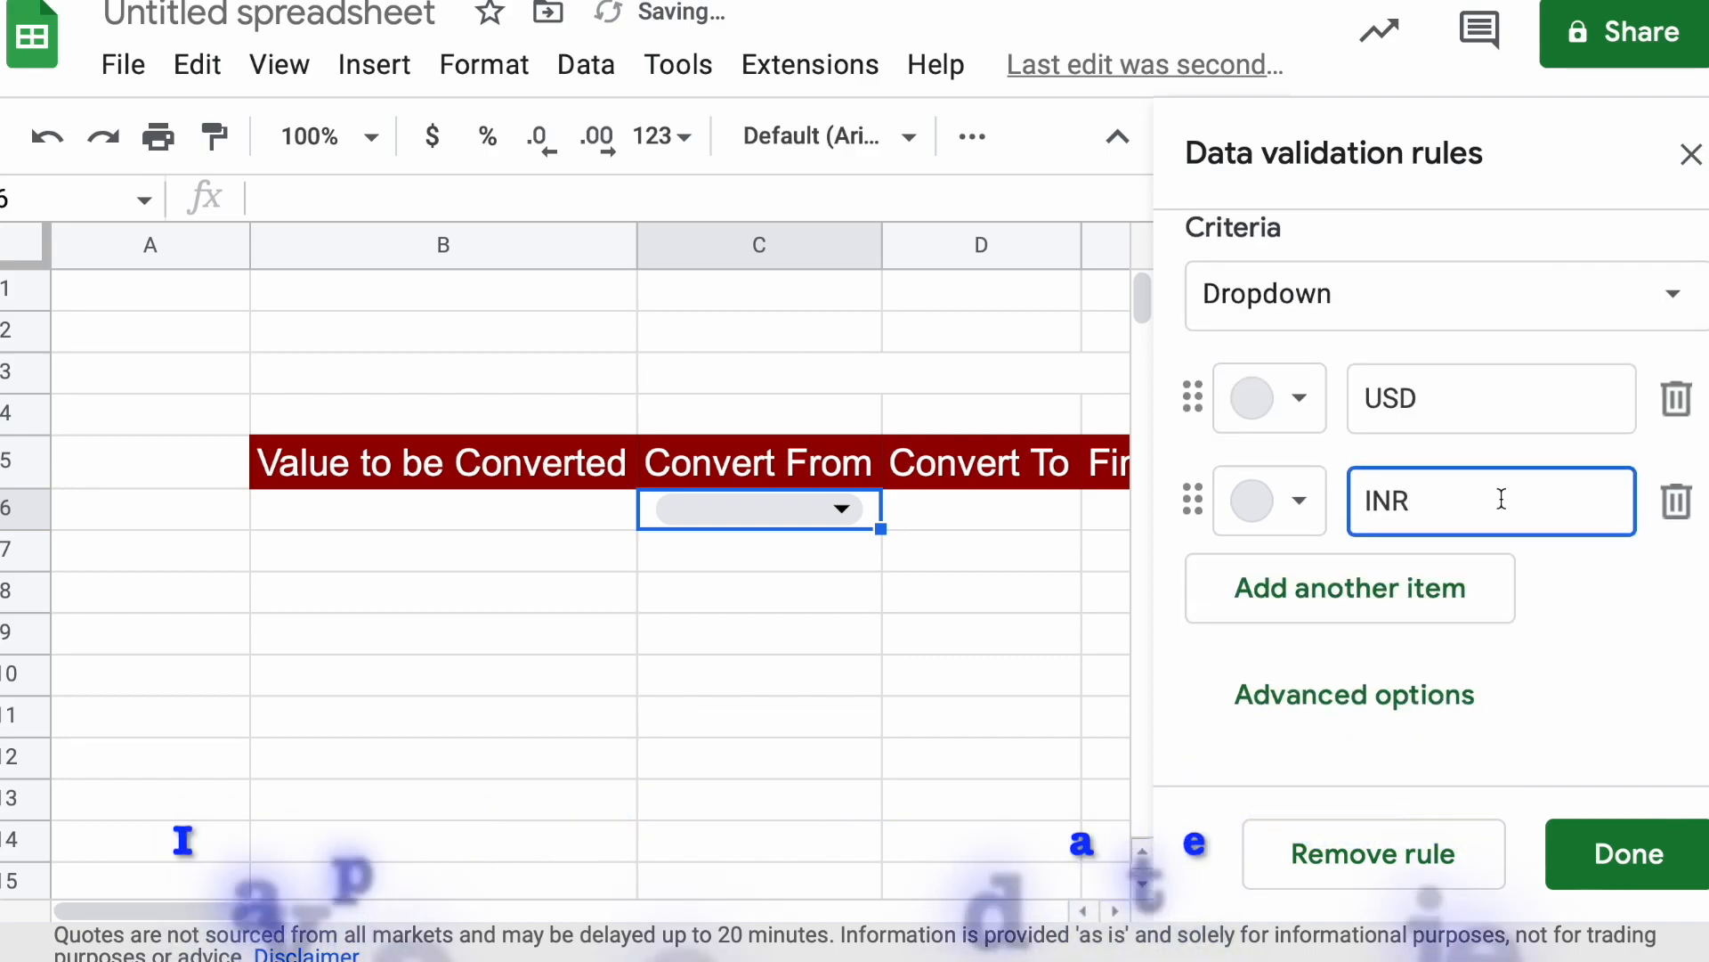
pyautogui.click(1366, 589)
pyautogui.write('CAD')
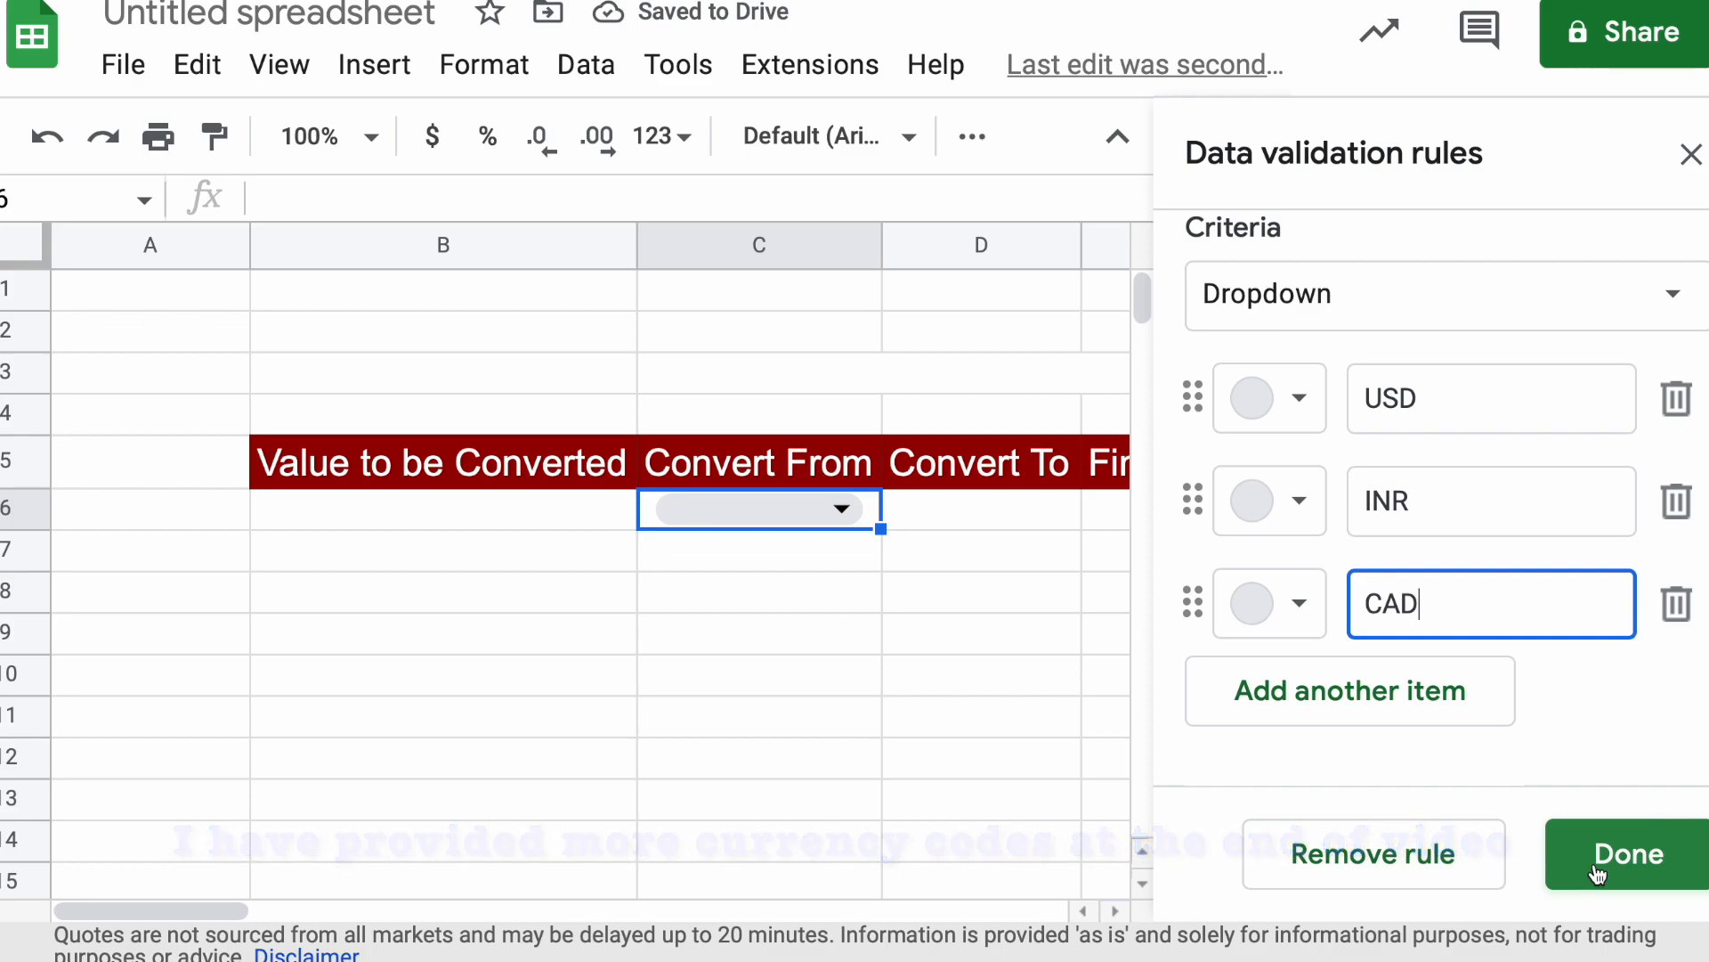
pyautogui.click(1598, 871)
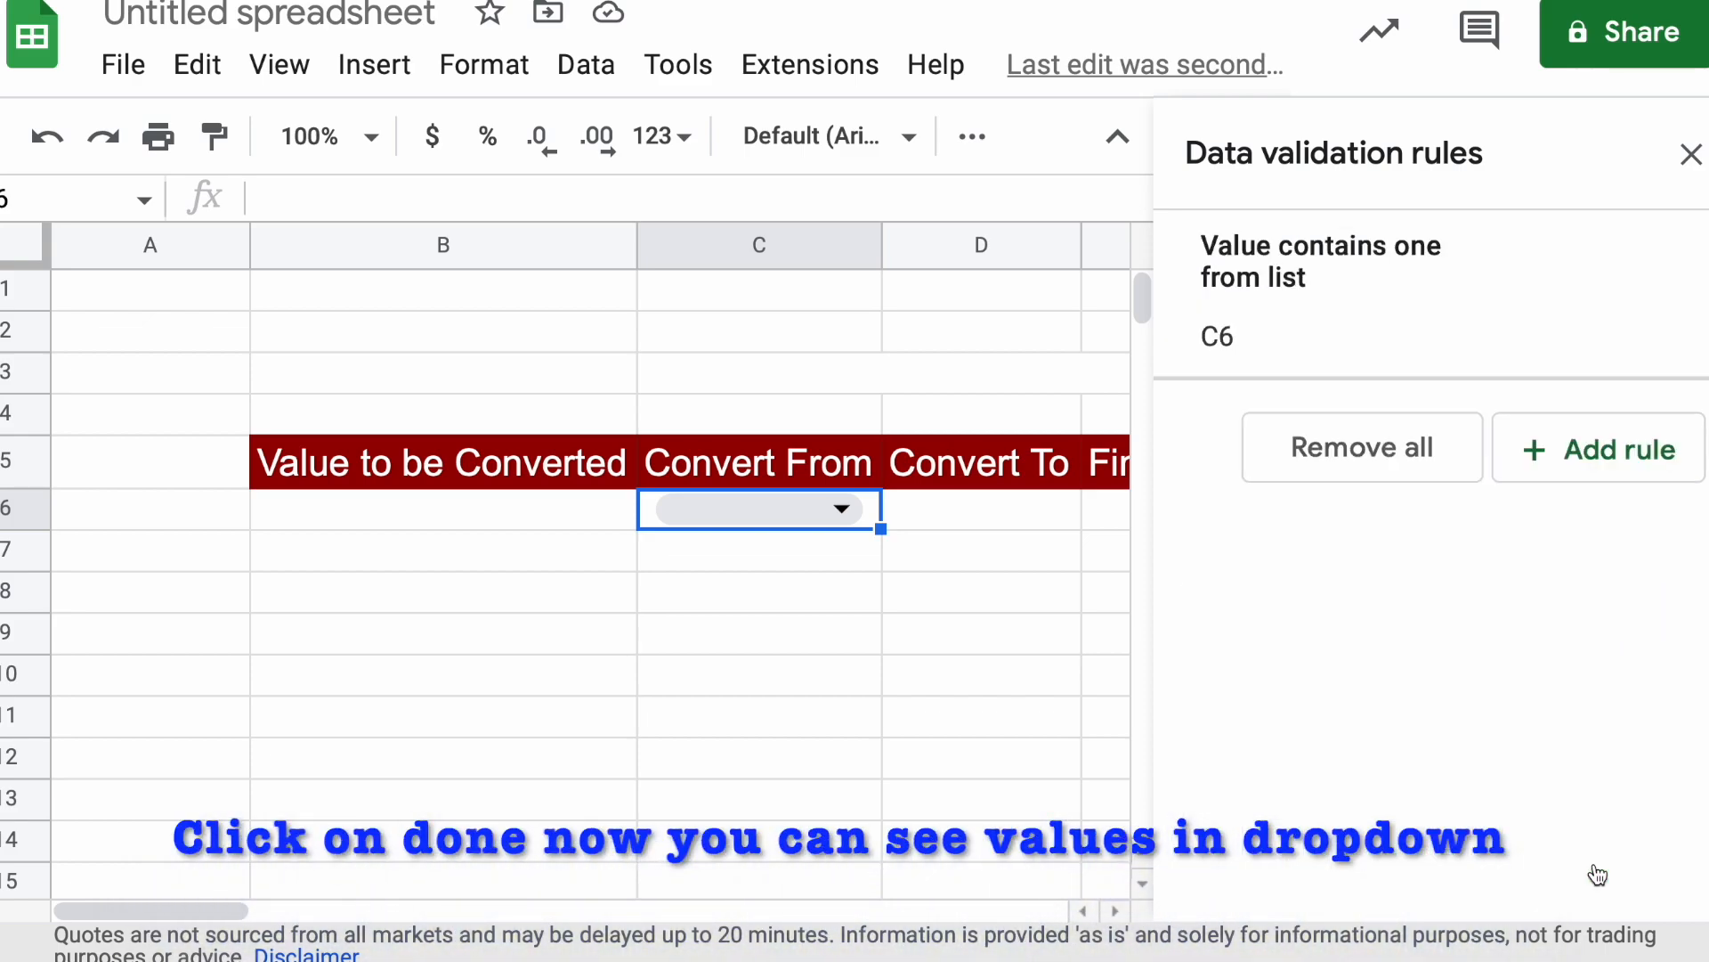
pyautogui.click(839, 508)
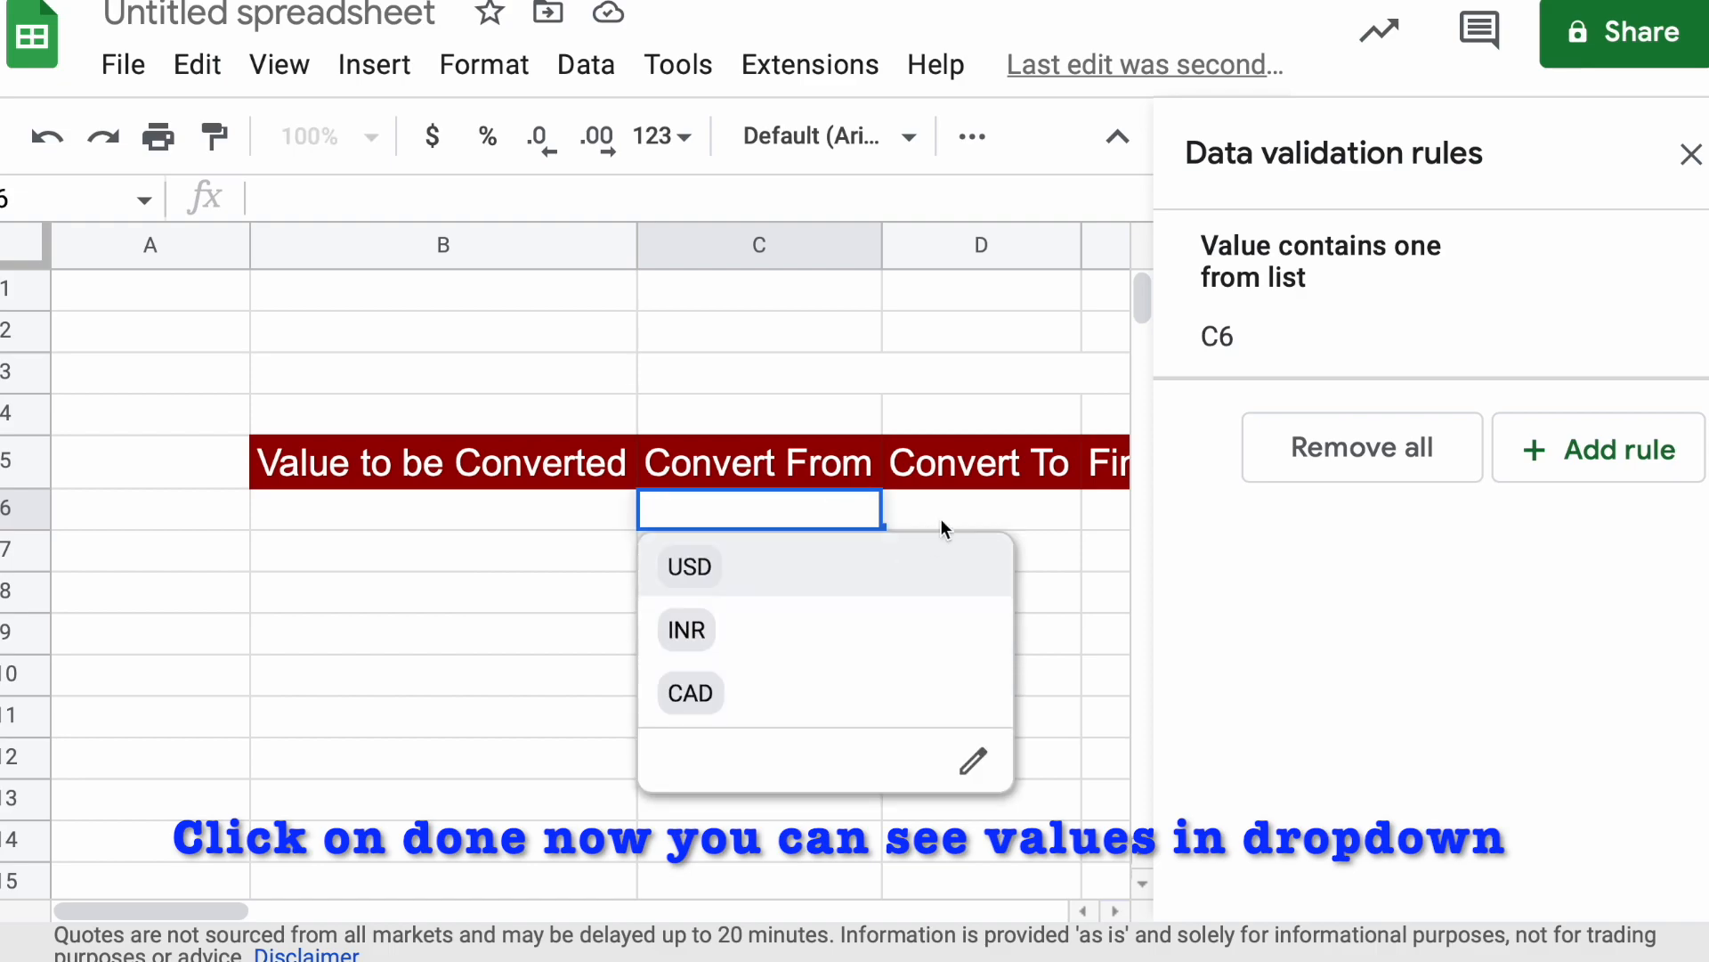
# Extend the C6 dropdown rule to also cover D6 under Convert To, and close the data validation rules
pyautogui.click(986, 509)
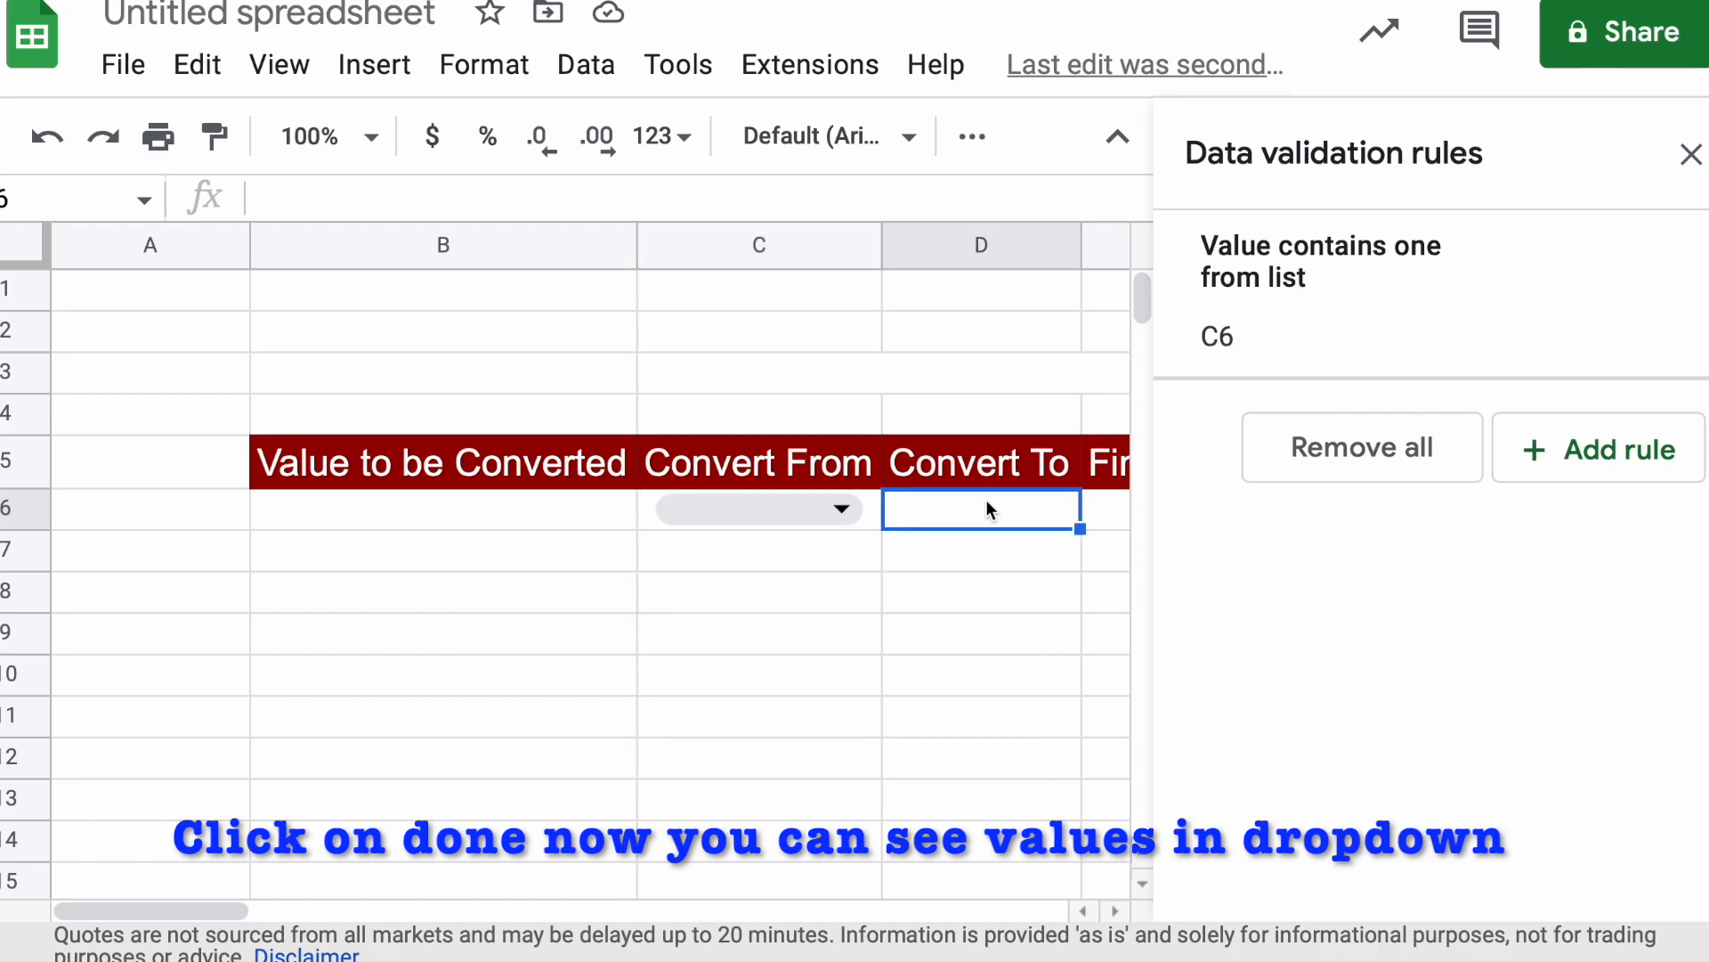
pyautogui.click(1386, 331)
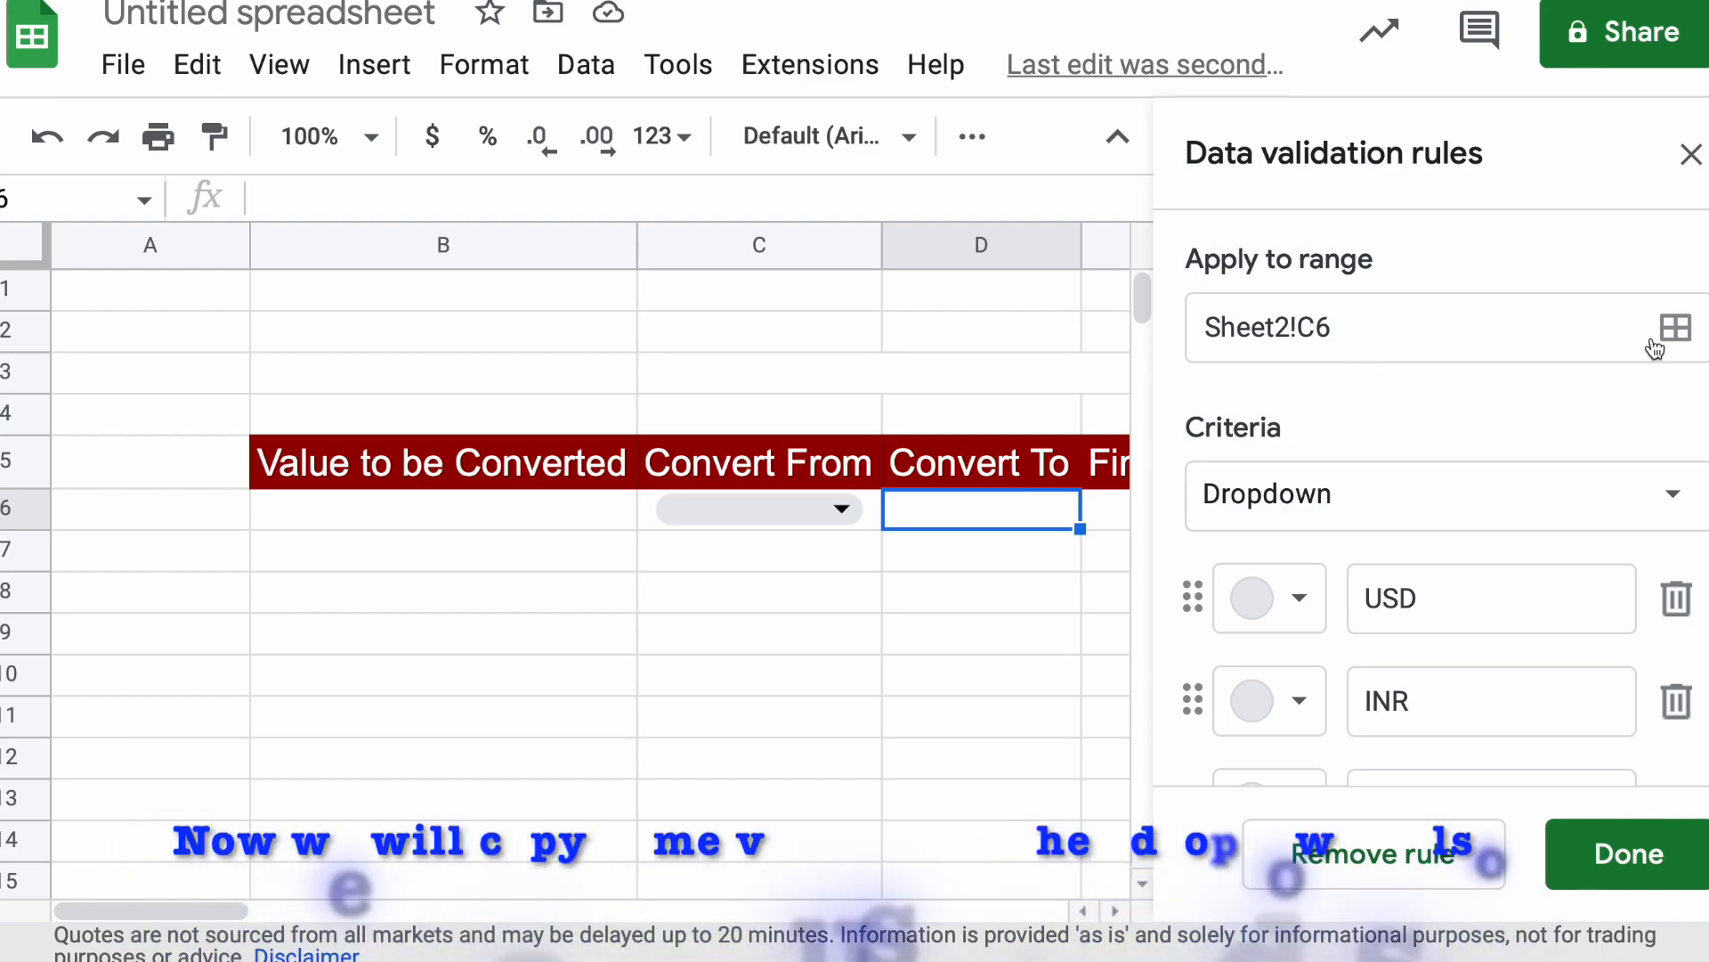
pyautogui.click(1680, 341)
pyautogui.click(864, 545)
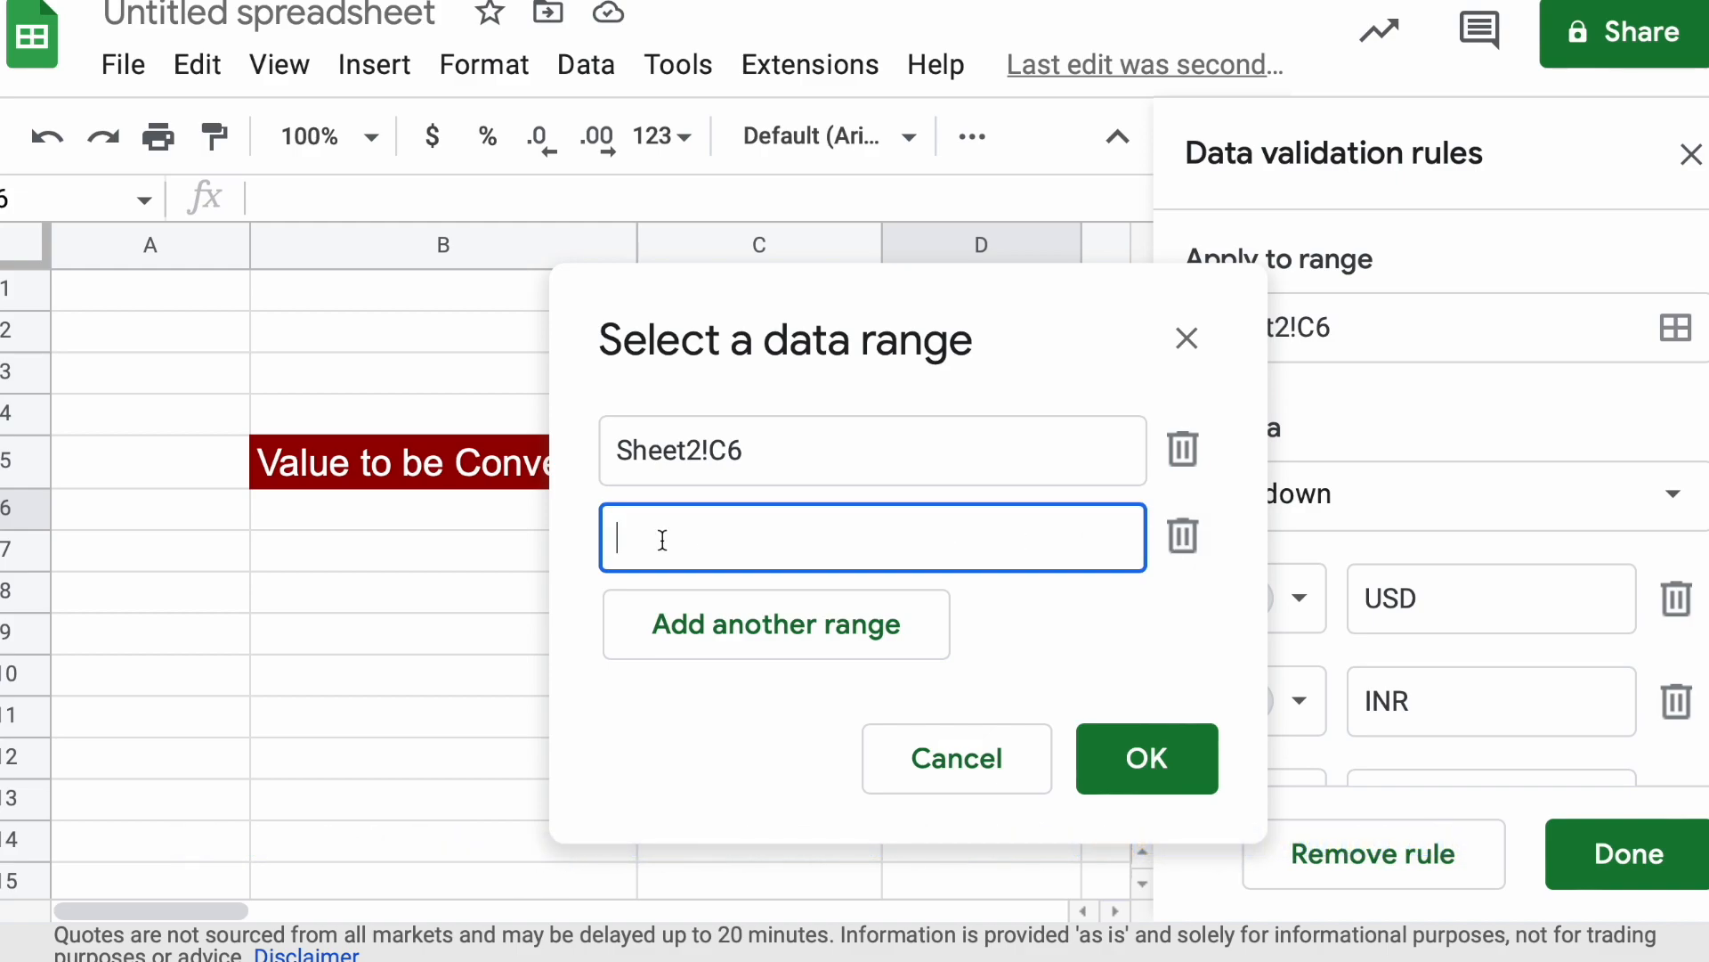
pyautogui.moveTo(1059, 333); pyautogui.dragTo(1511, 275)
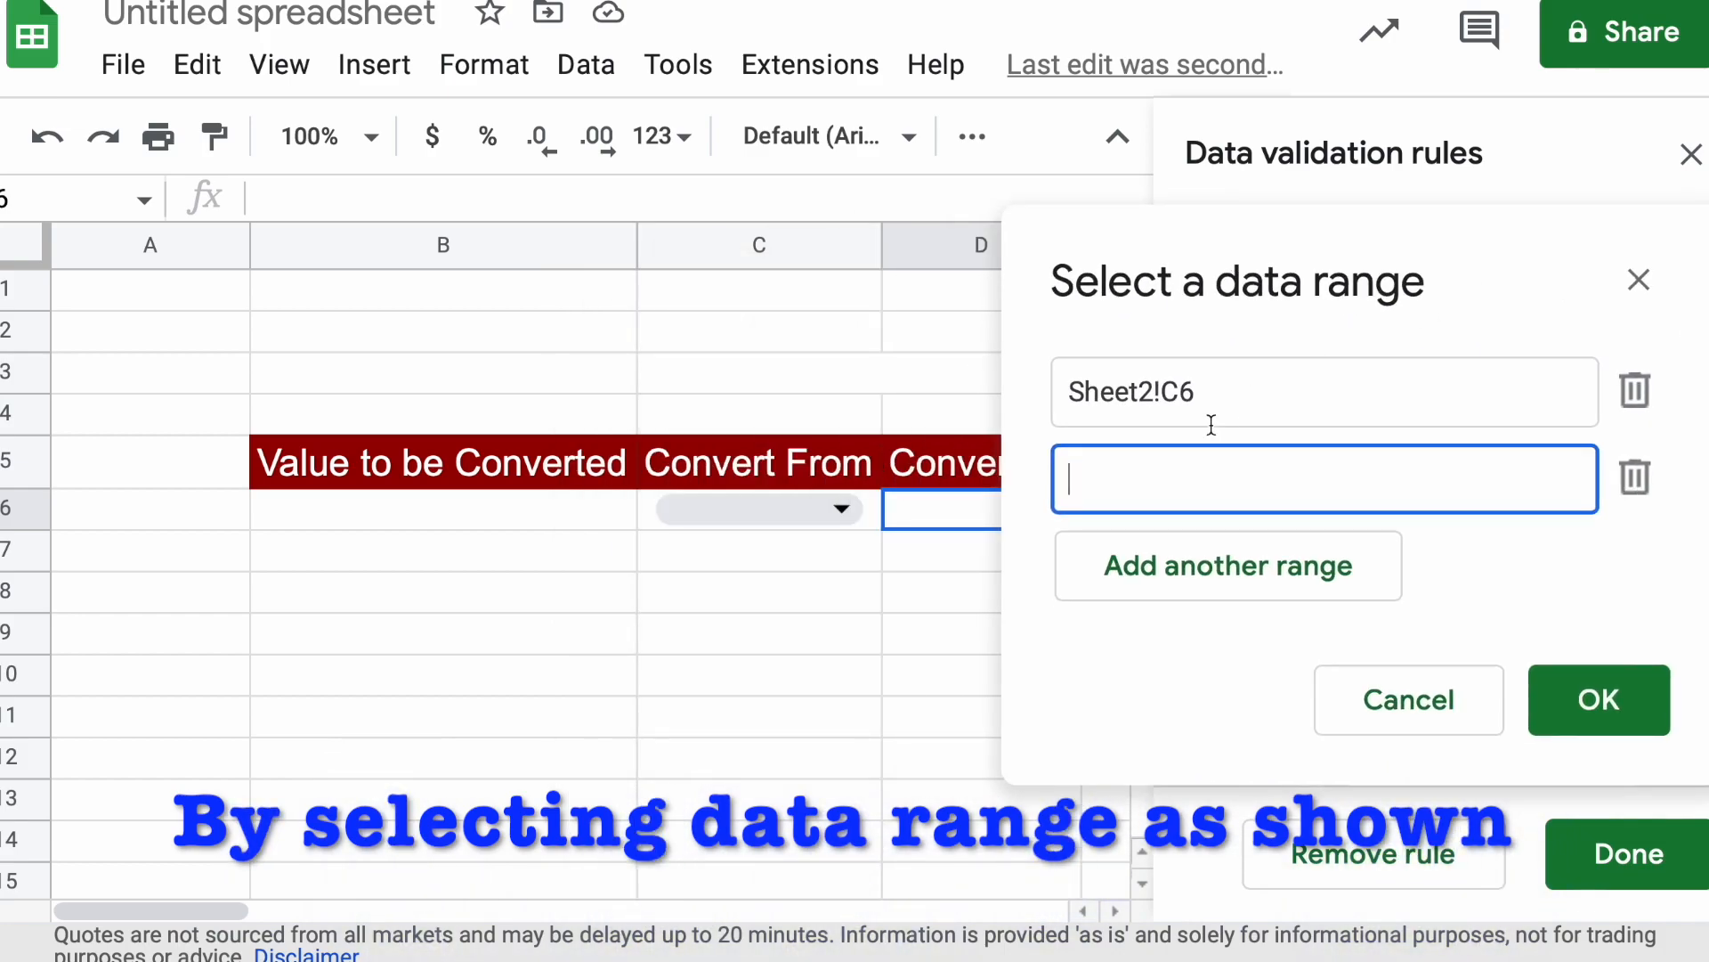
pyautogui.click(972, 524)
pyautogui.click(1576, 708)
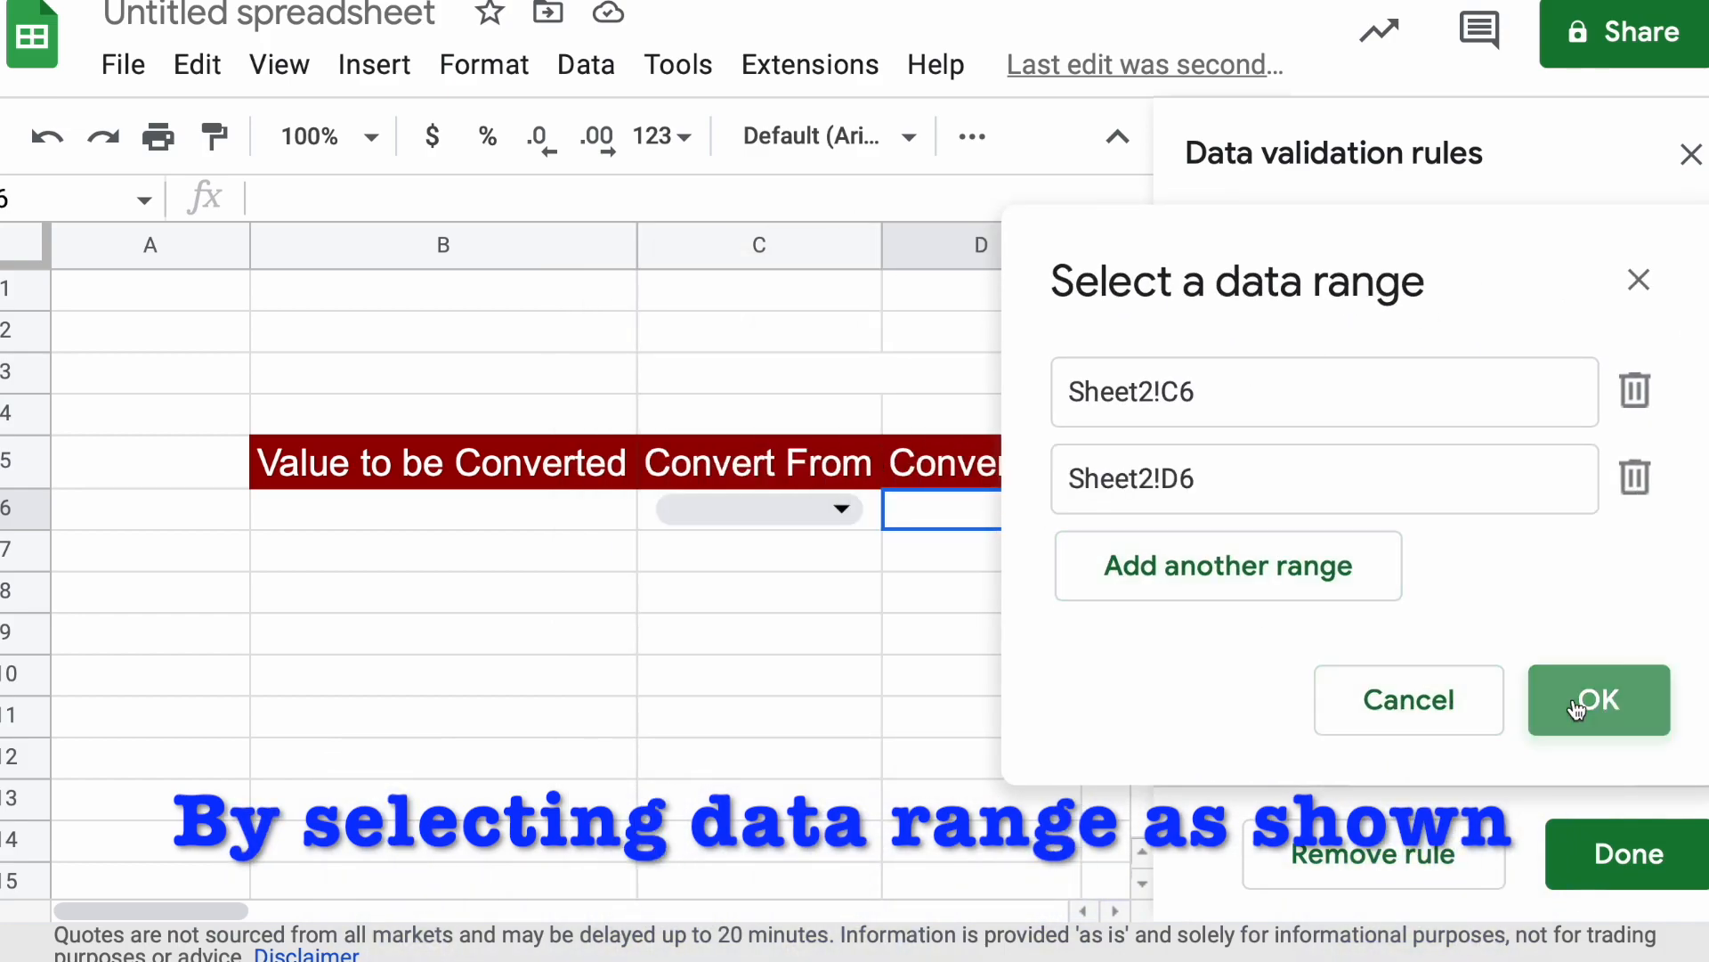
pyautogui.click(1038, 509)
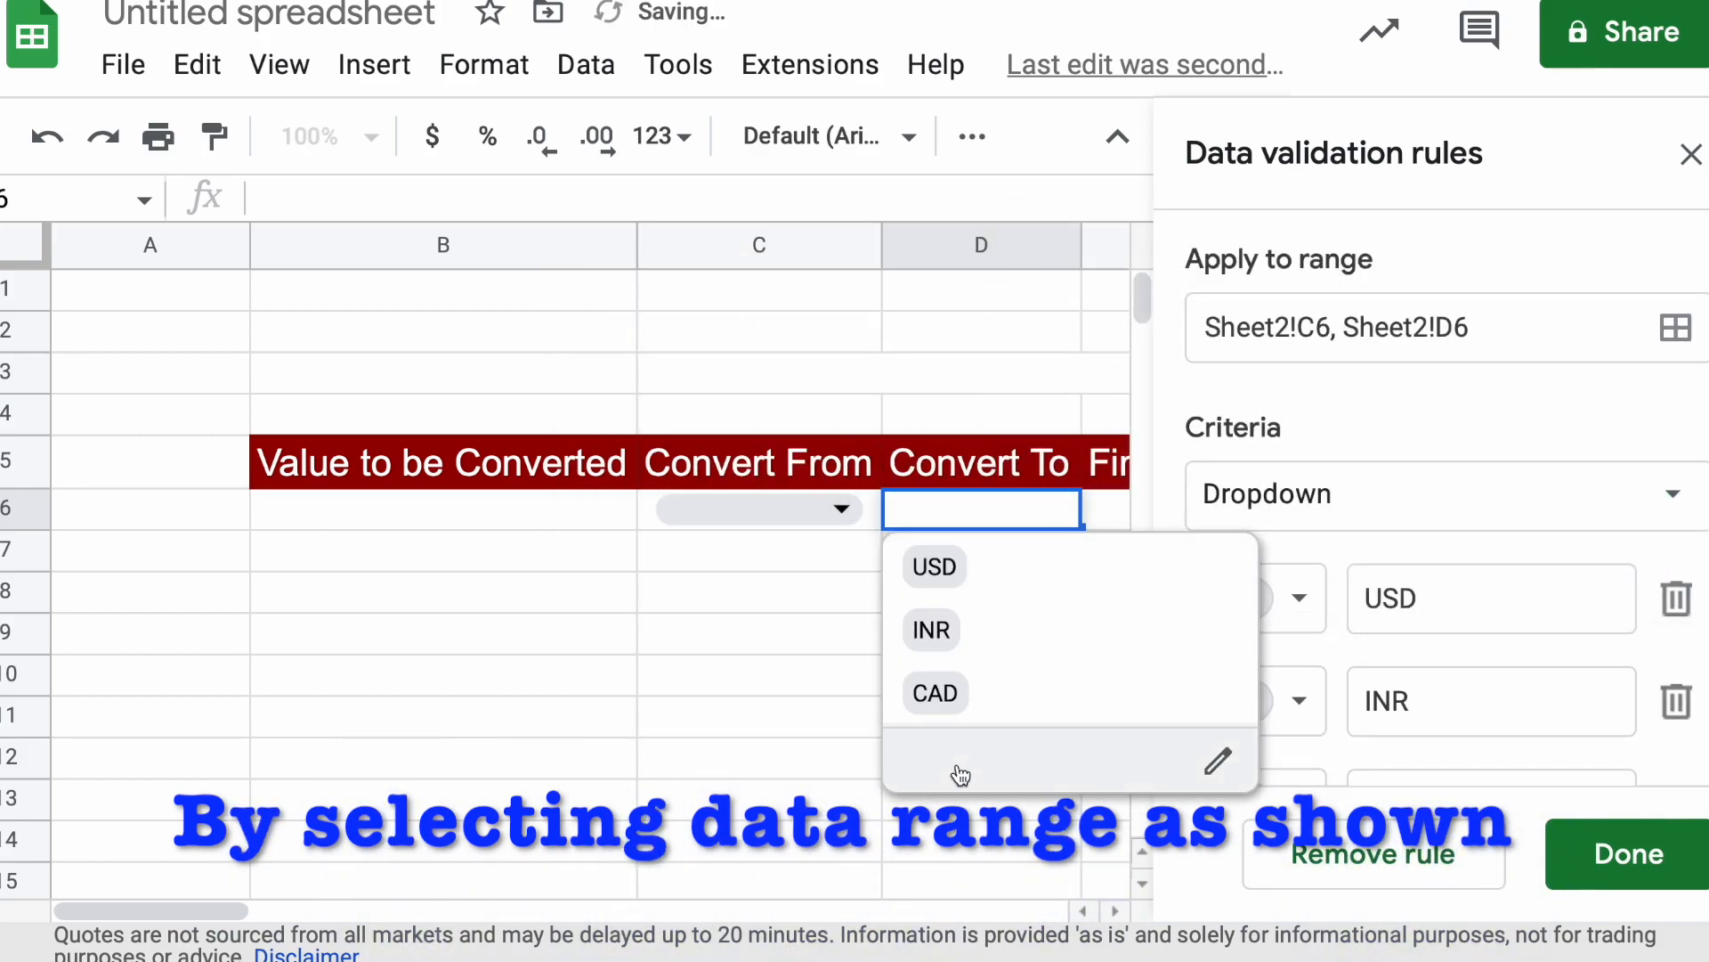
pyautogui.click(629, 712)
pyautogui.click(1690, 154)
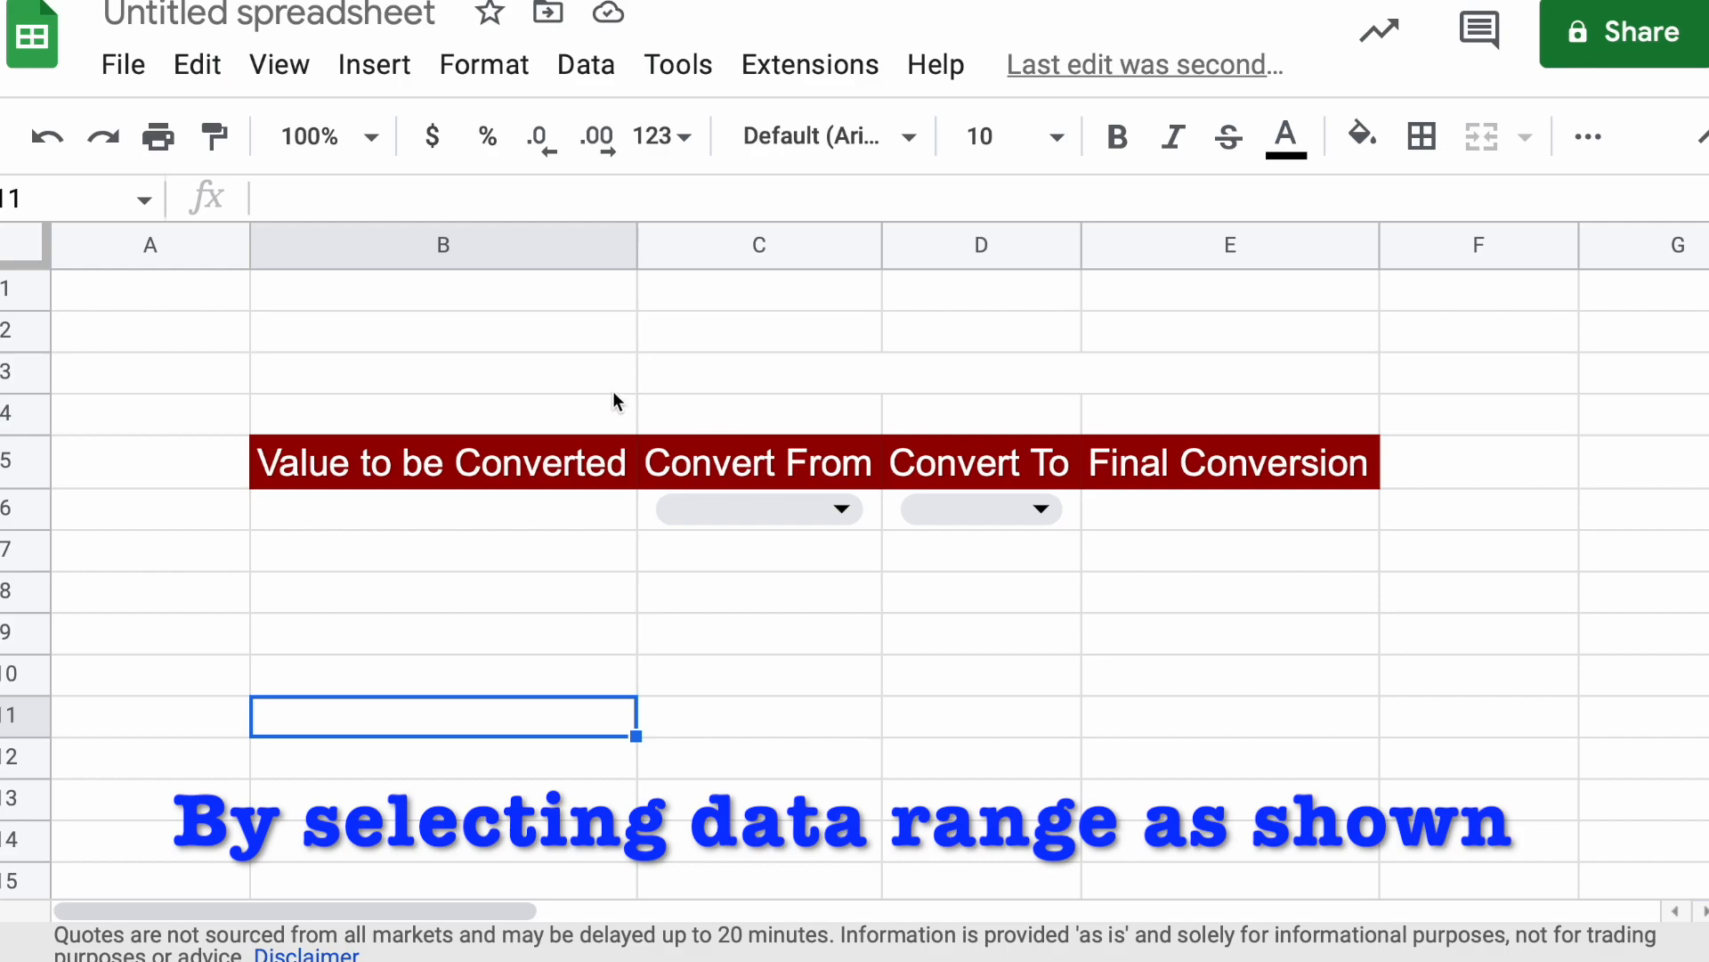
# Unmerge the empty title cell C3:E3 into separate cells
pyautogui.click(650, 374)
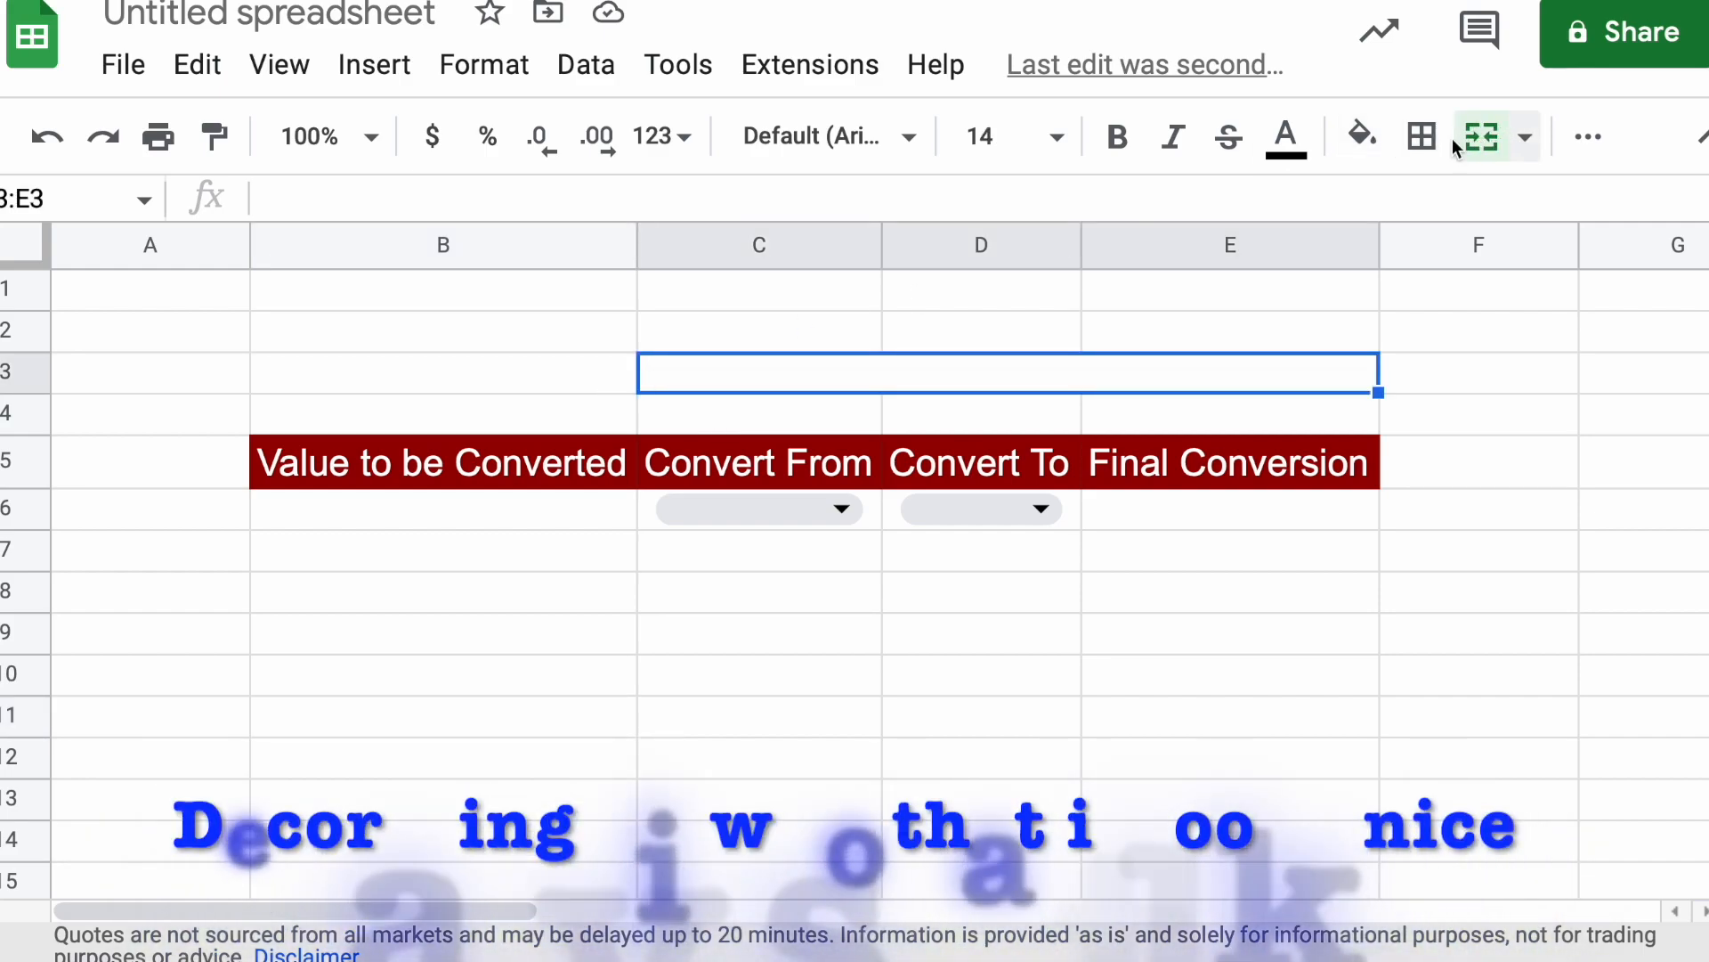
pyautogui.click(1520, 145)
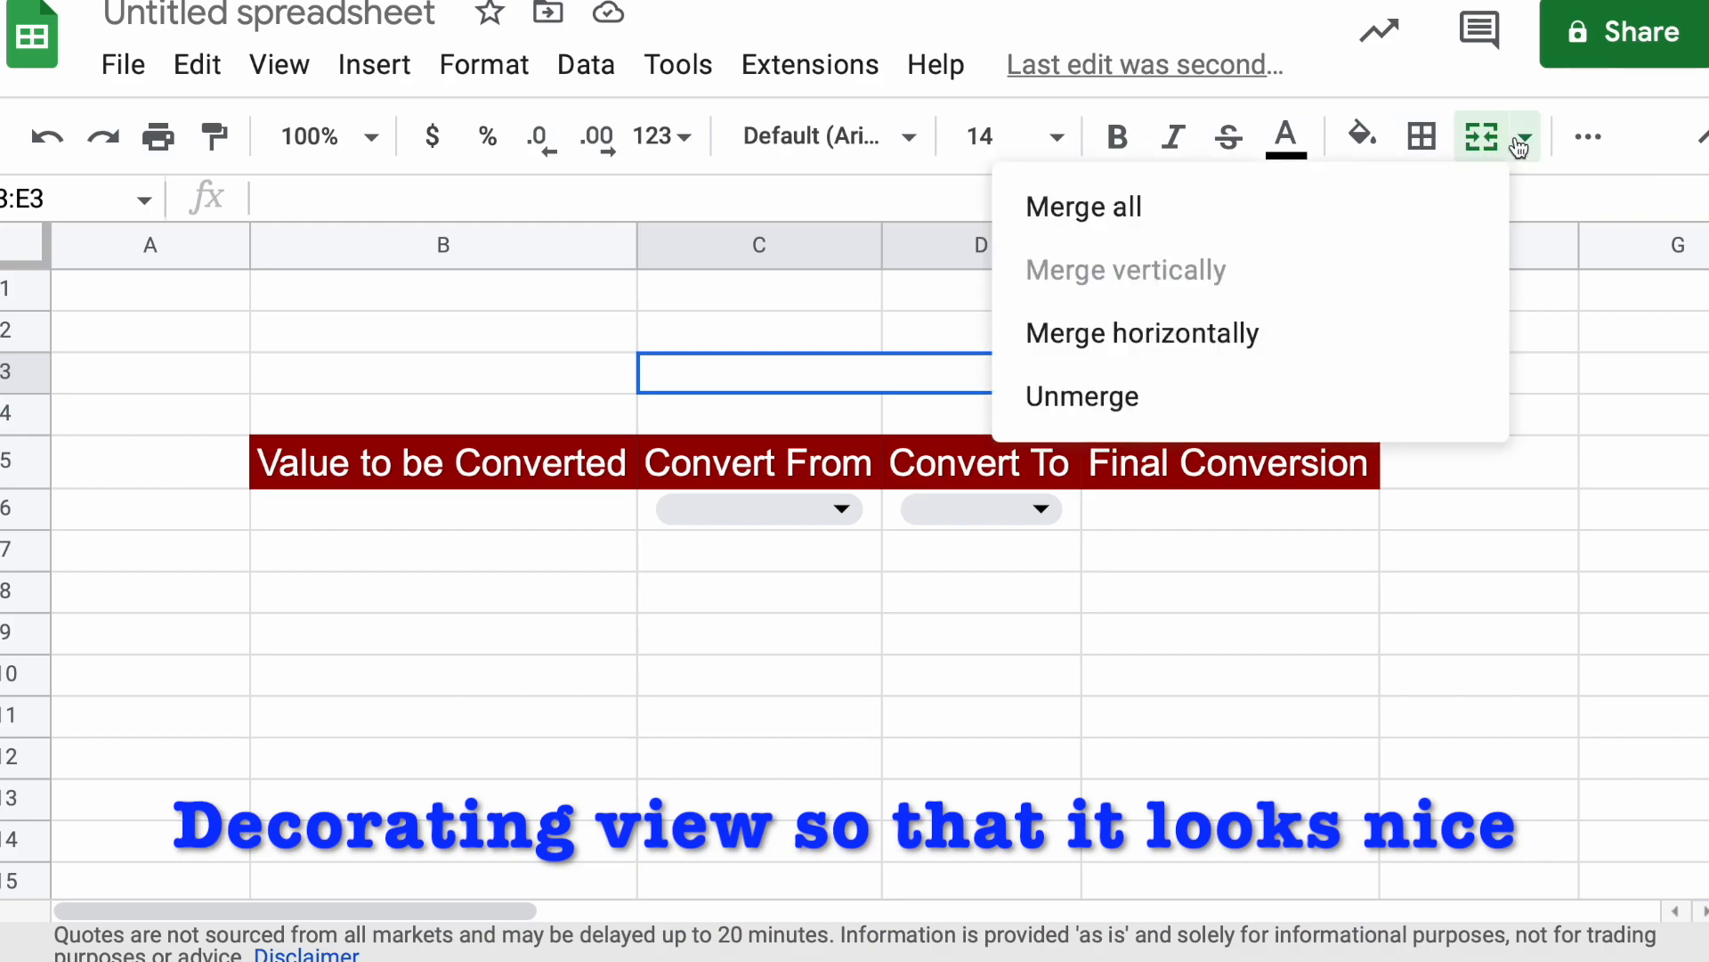
pyautogui.click(1127, 391)
pyautogui.click(808, 625)
pyautogui.moveTo(586, 366); pyautogui.dragTo(803, 365)
pyautogui.click(937, 374)
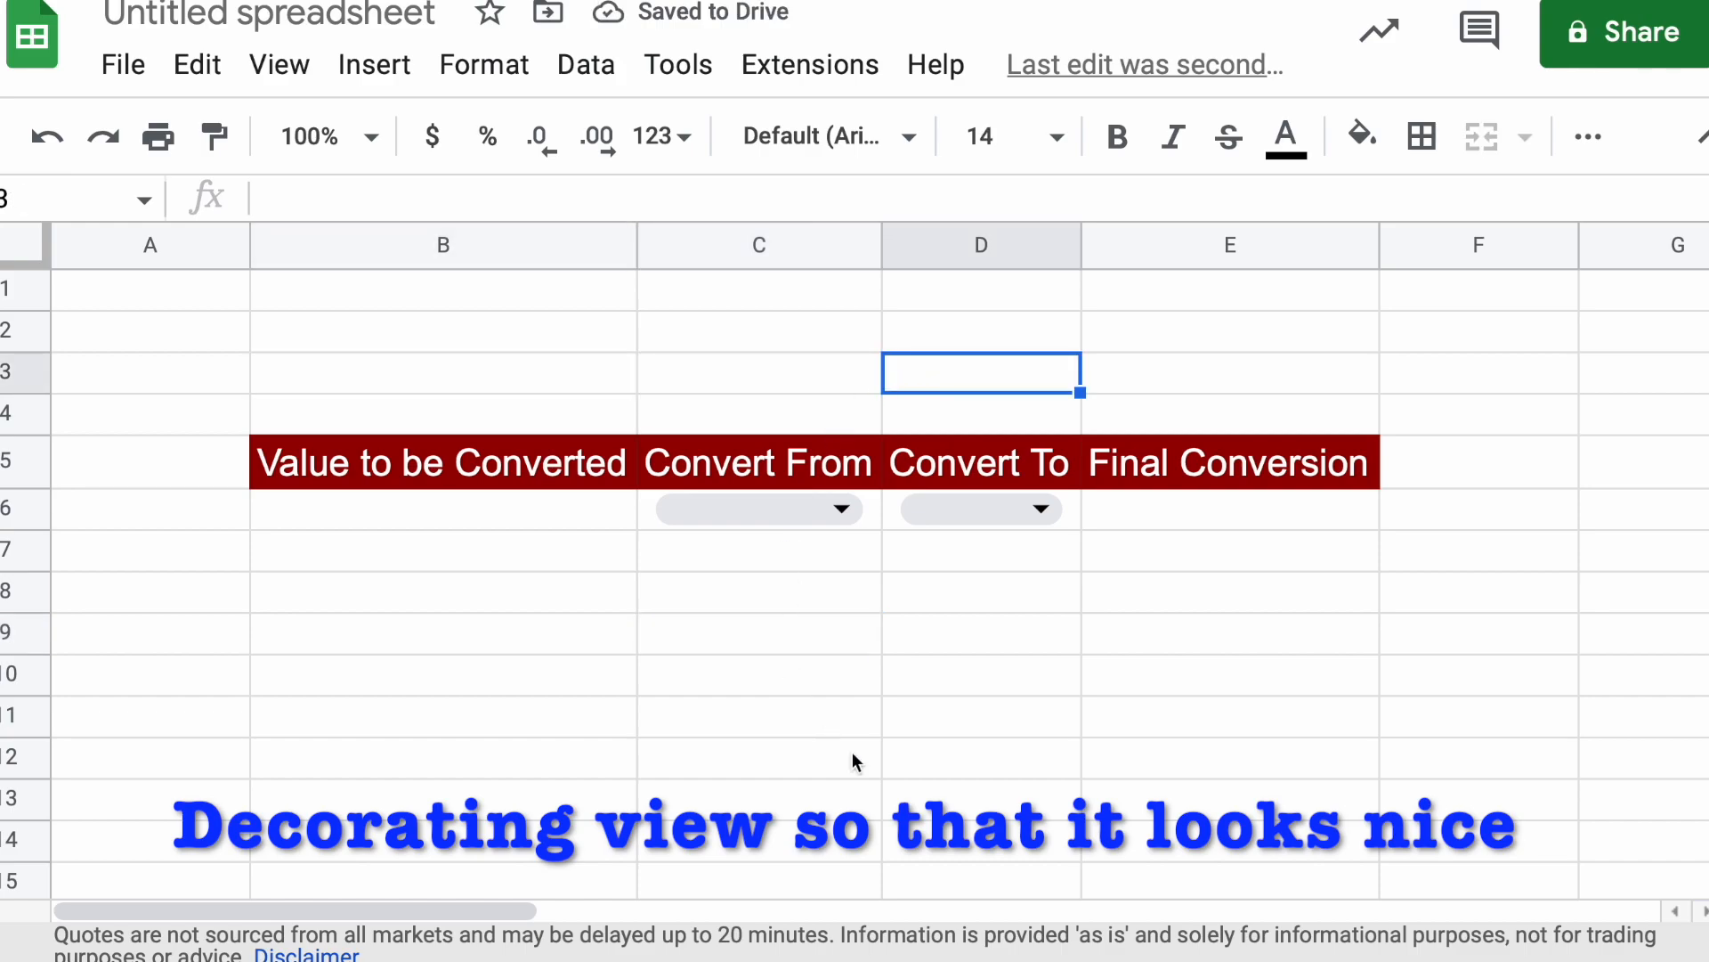
pyautogui.click(1016, 726)
# Start a GOOGLEFINANCE formula in E6 under the Final Conversion heading
pyautogui.click(1195, 511)
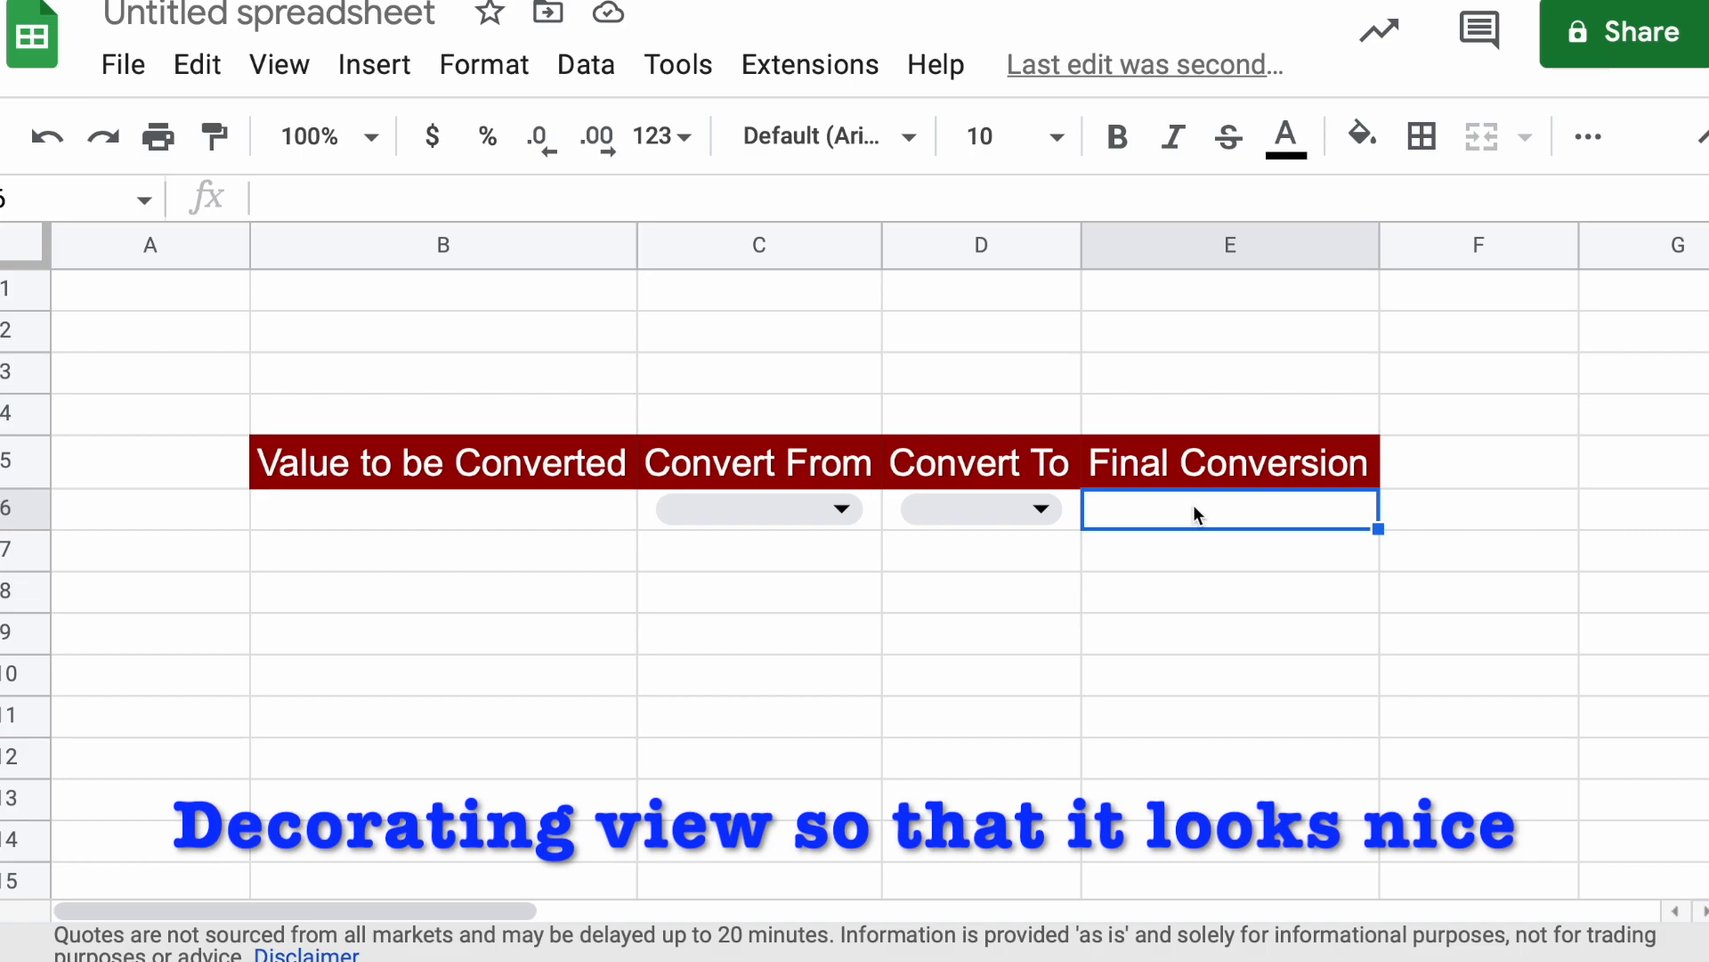
pyautogui.write('=')
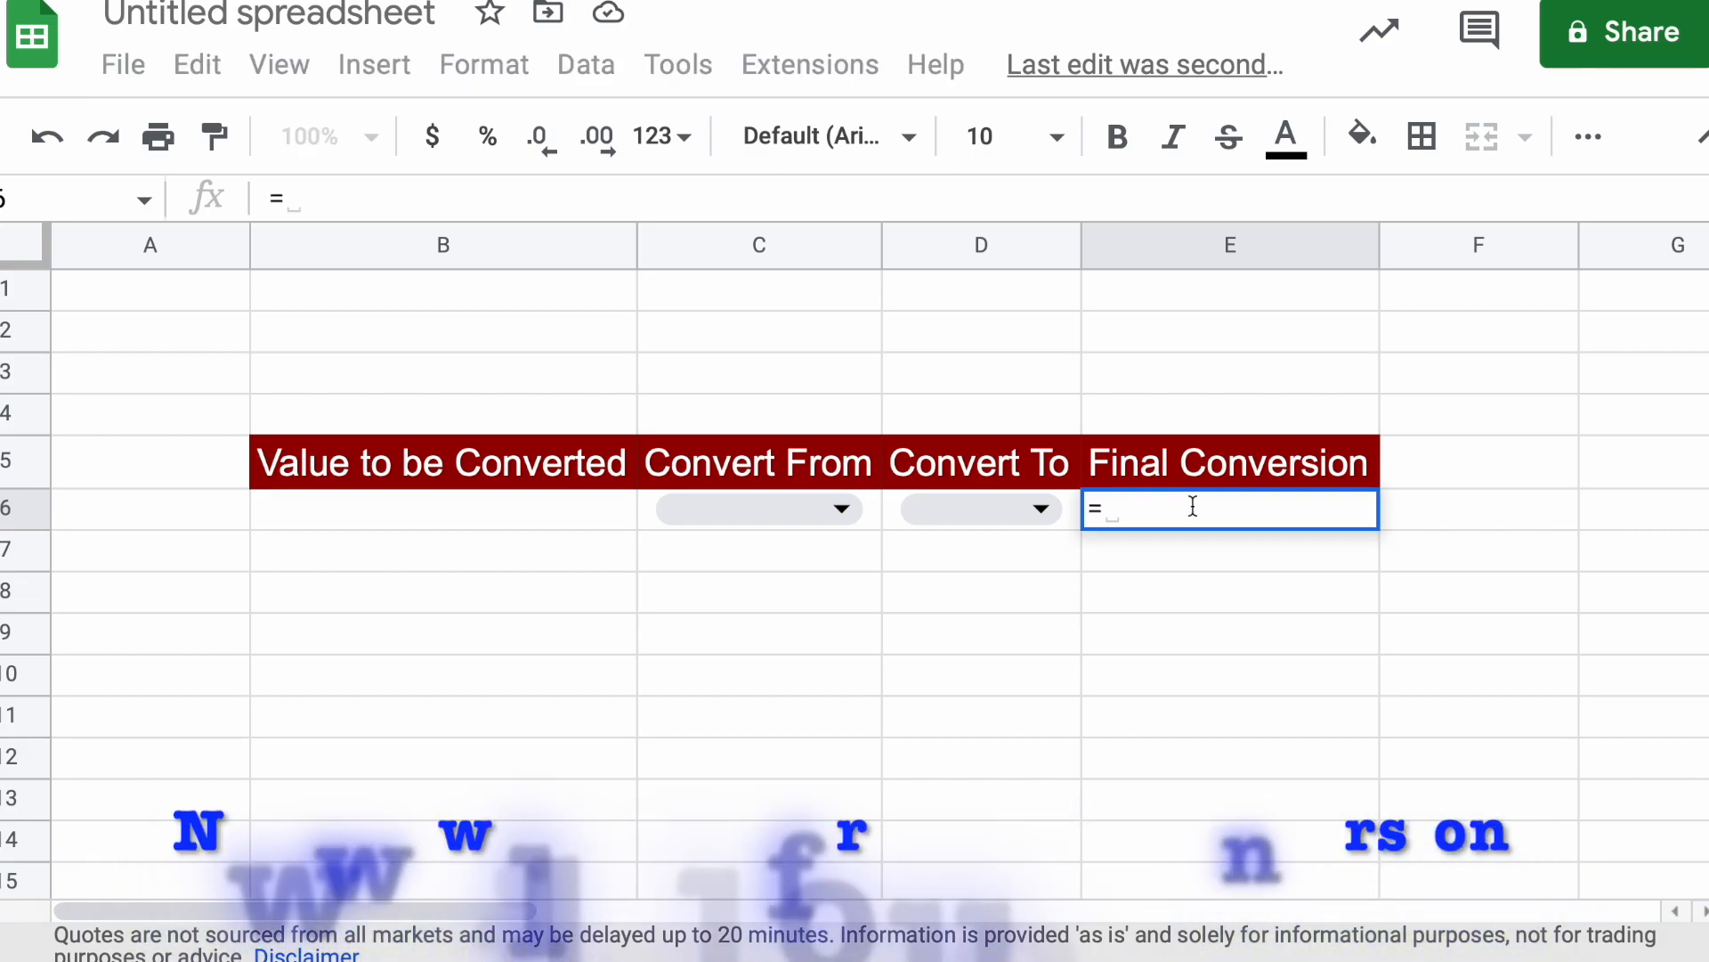
pyautogui.write('G')
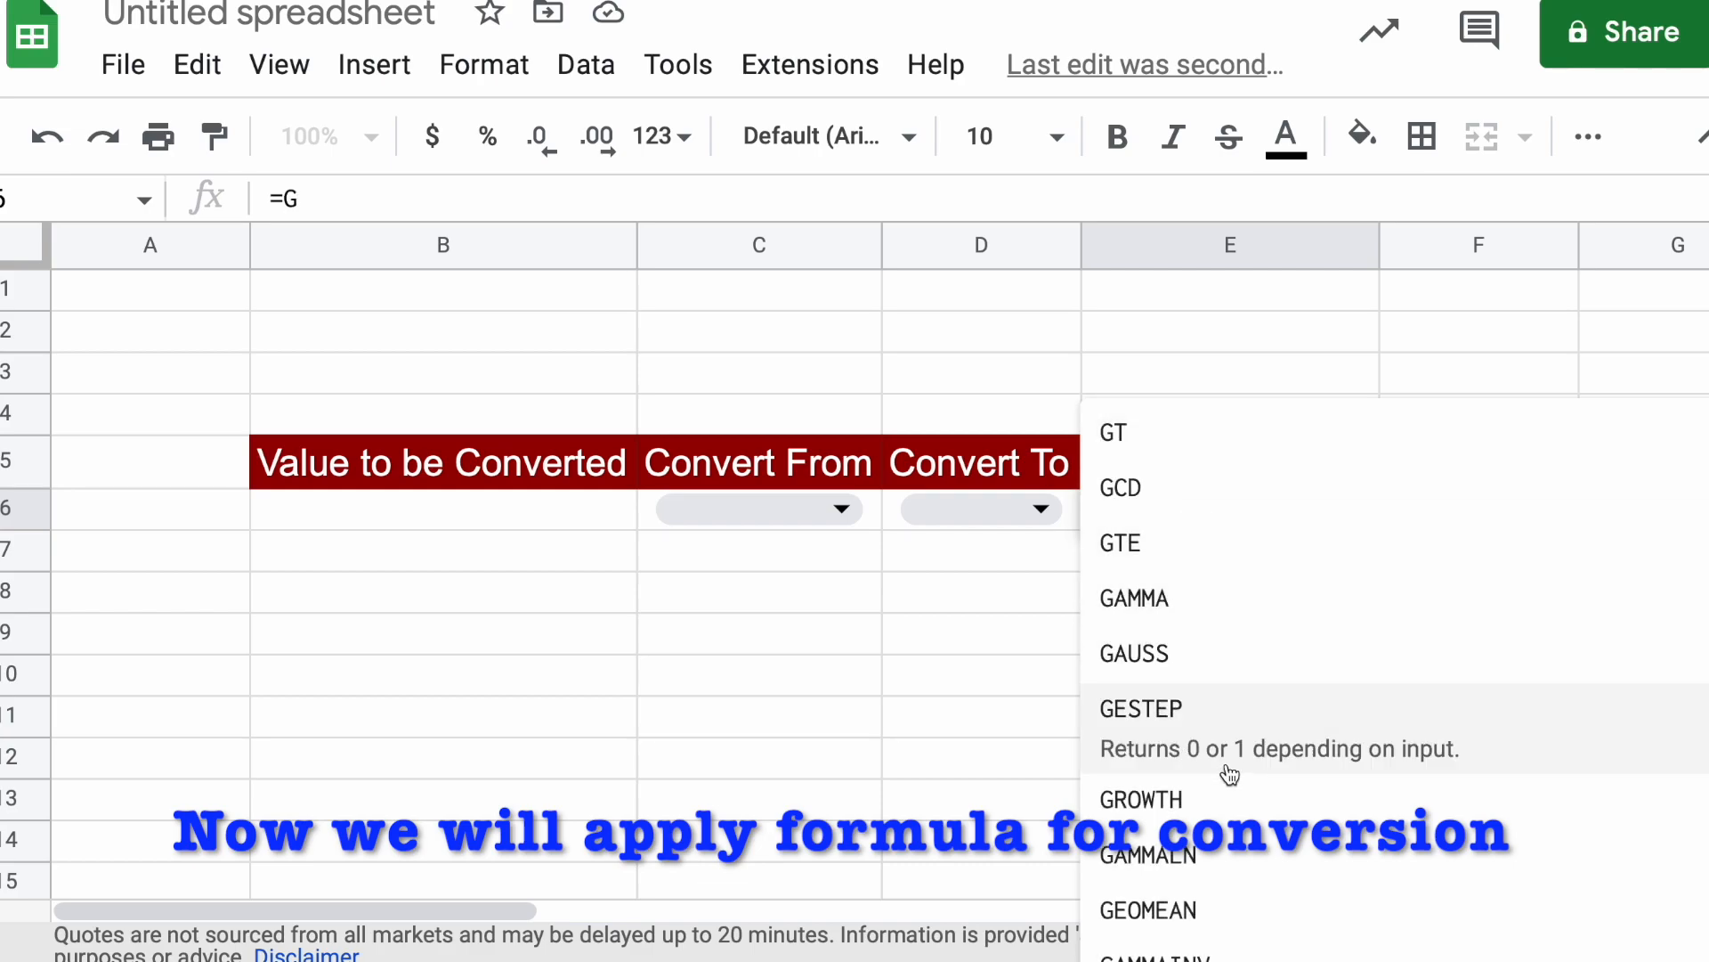
pyautogui.write('oo')
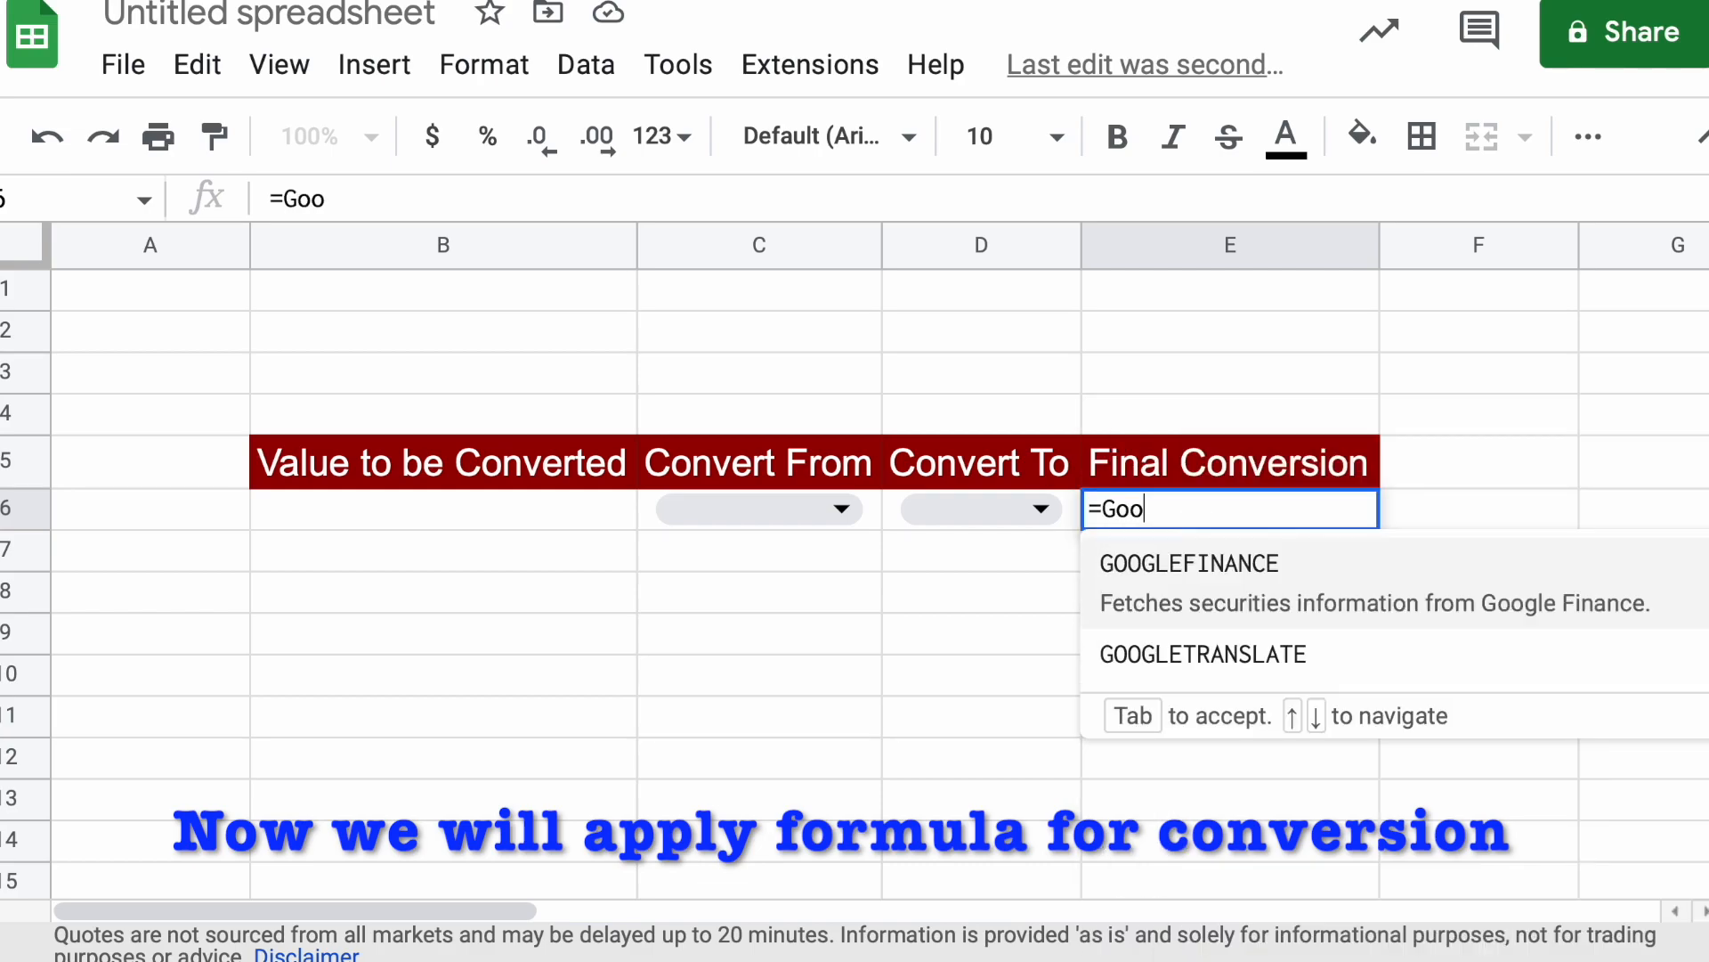
pyautogui.click(1225, 588)
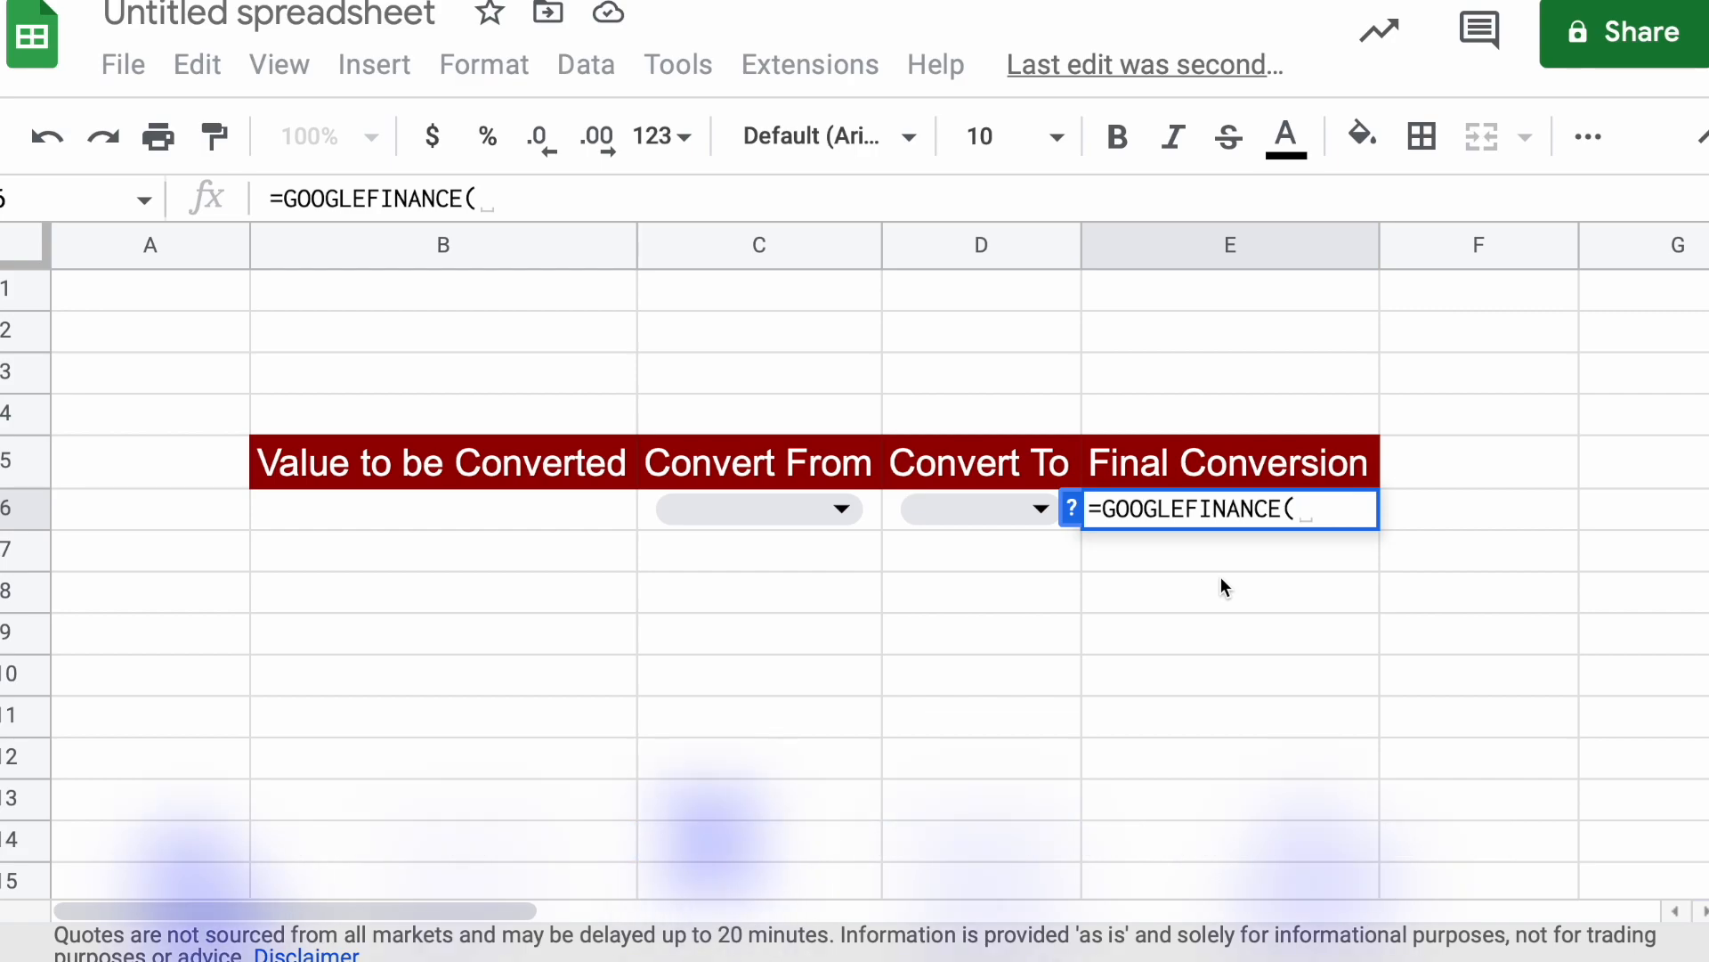
# Add the text "CURRENCY:" followed by a joining & inside the GOOGLEFINANCE formula in E6
pyautogui.write('""')
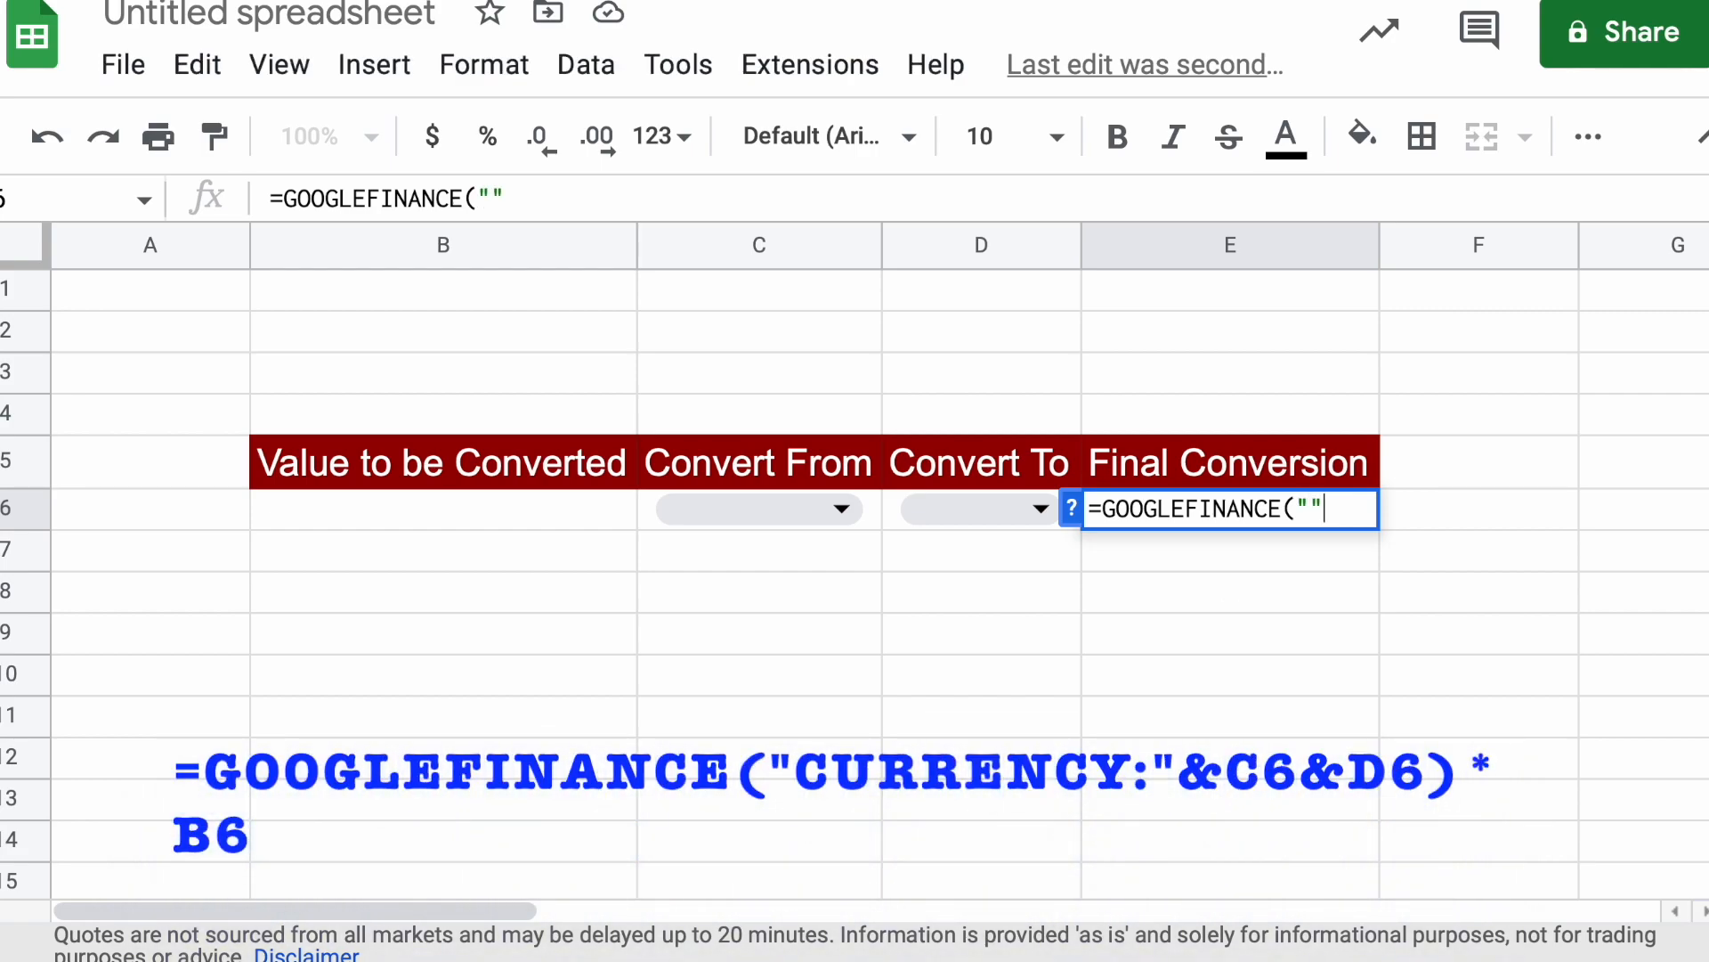
pyautogui.press('Left')
pyautogui.write('C')
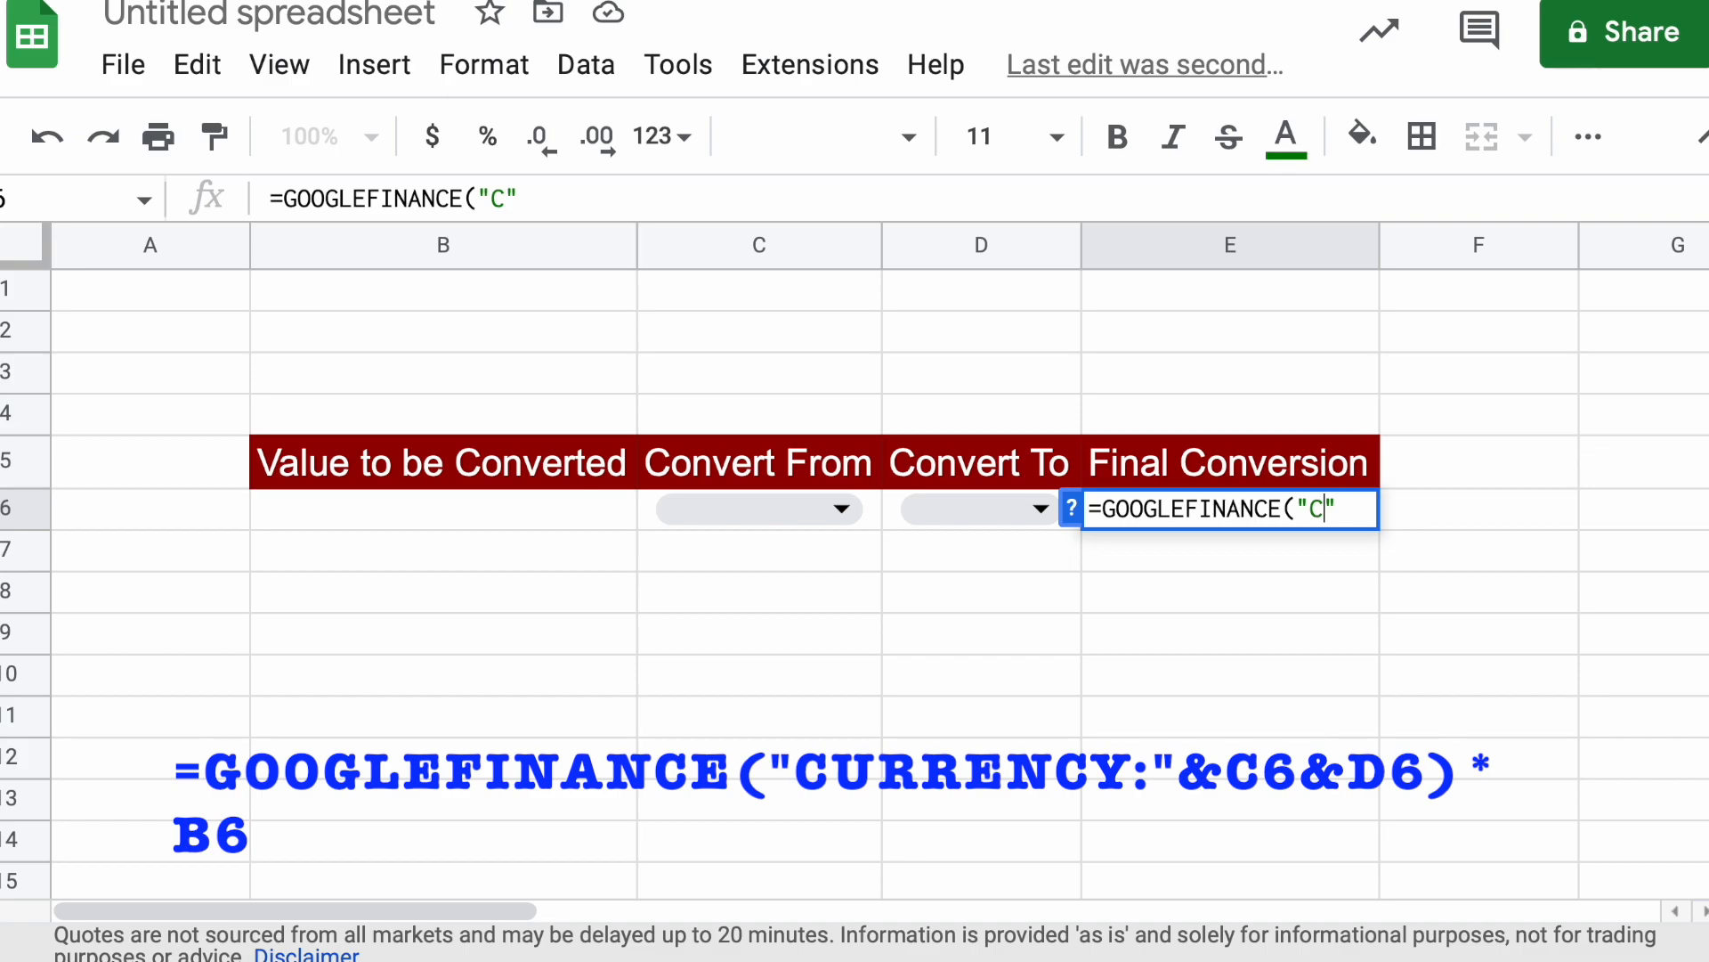
pyautogui.write('URRE')
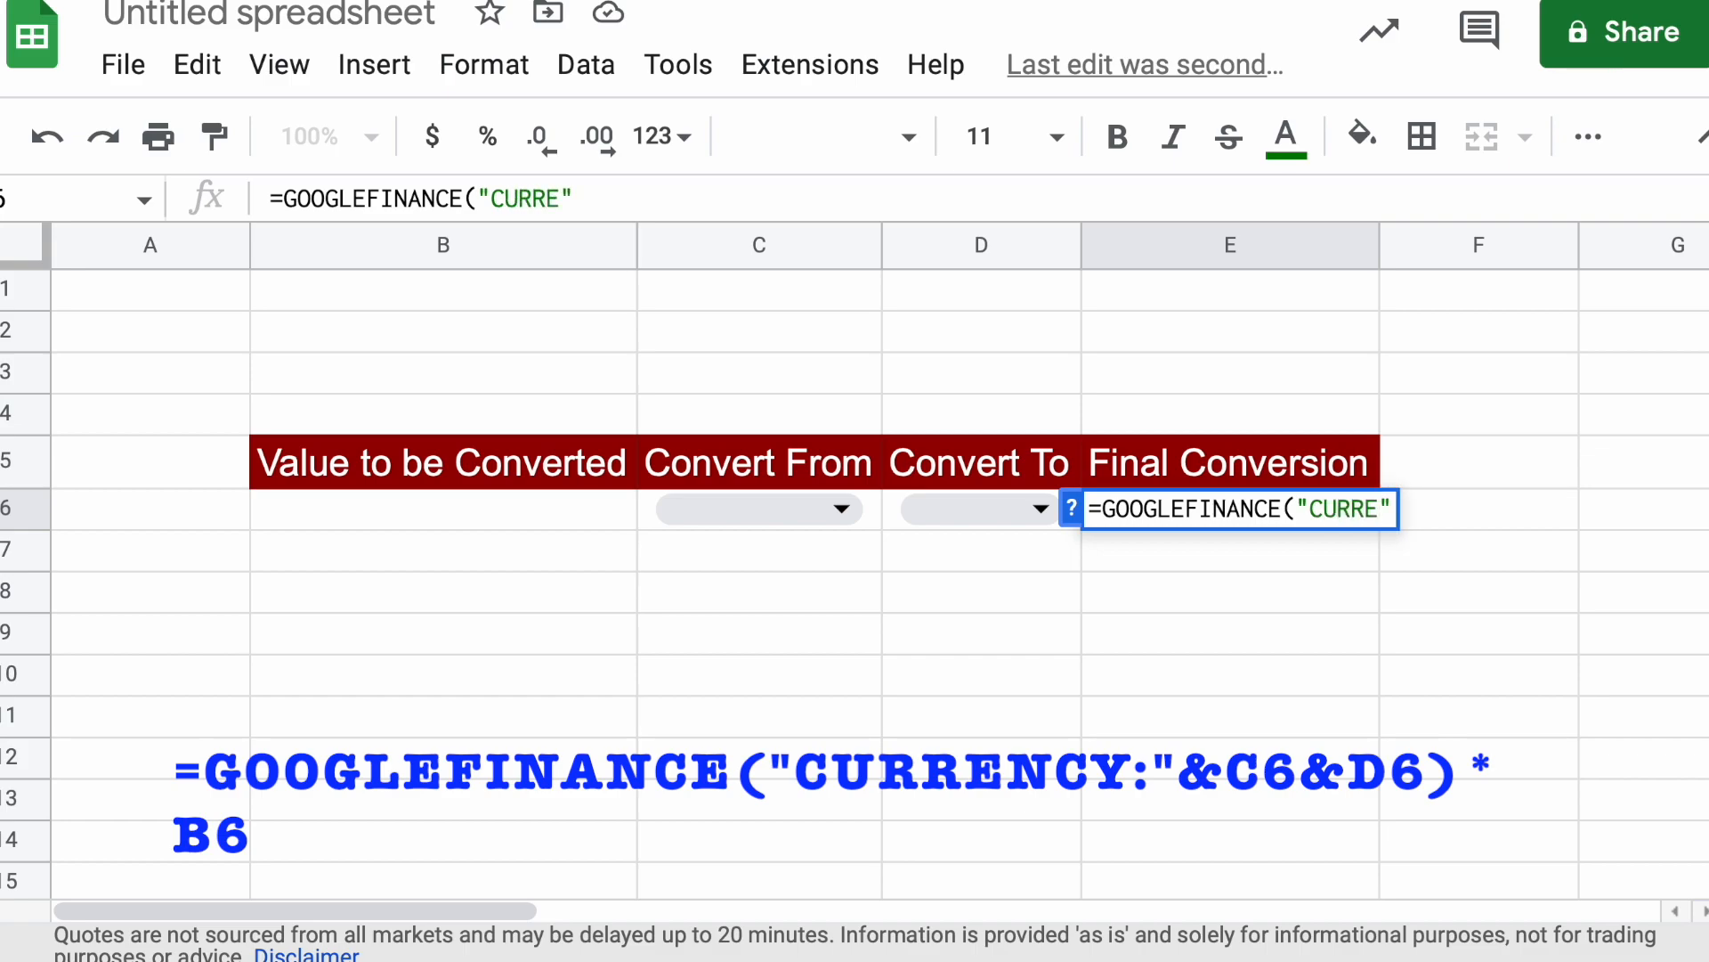
pyautogui.write('NCY')
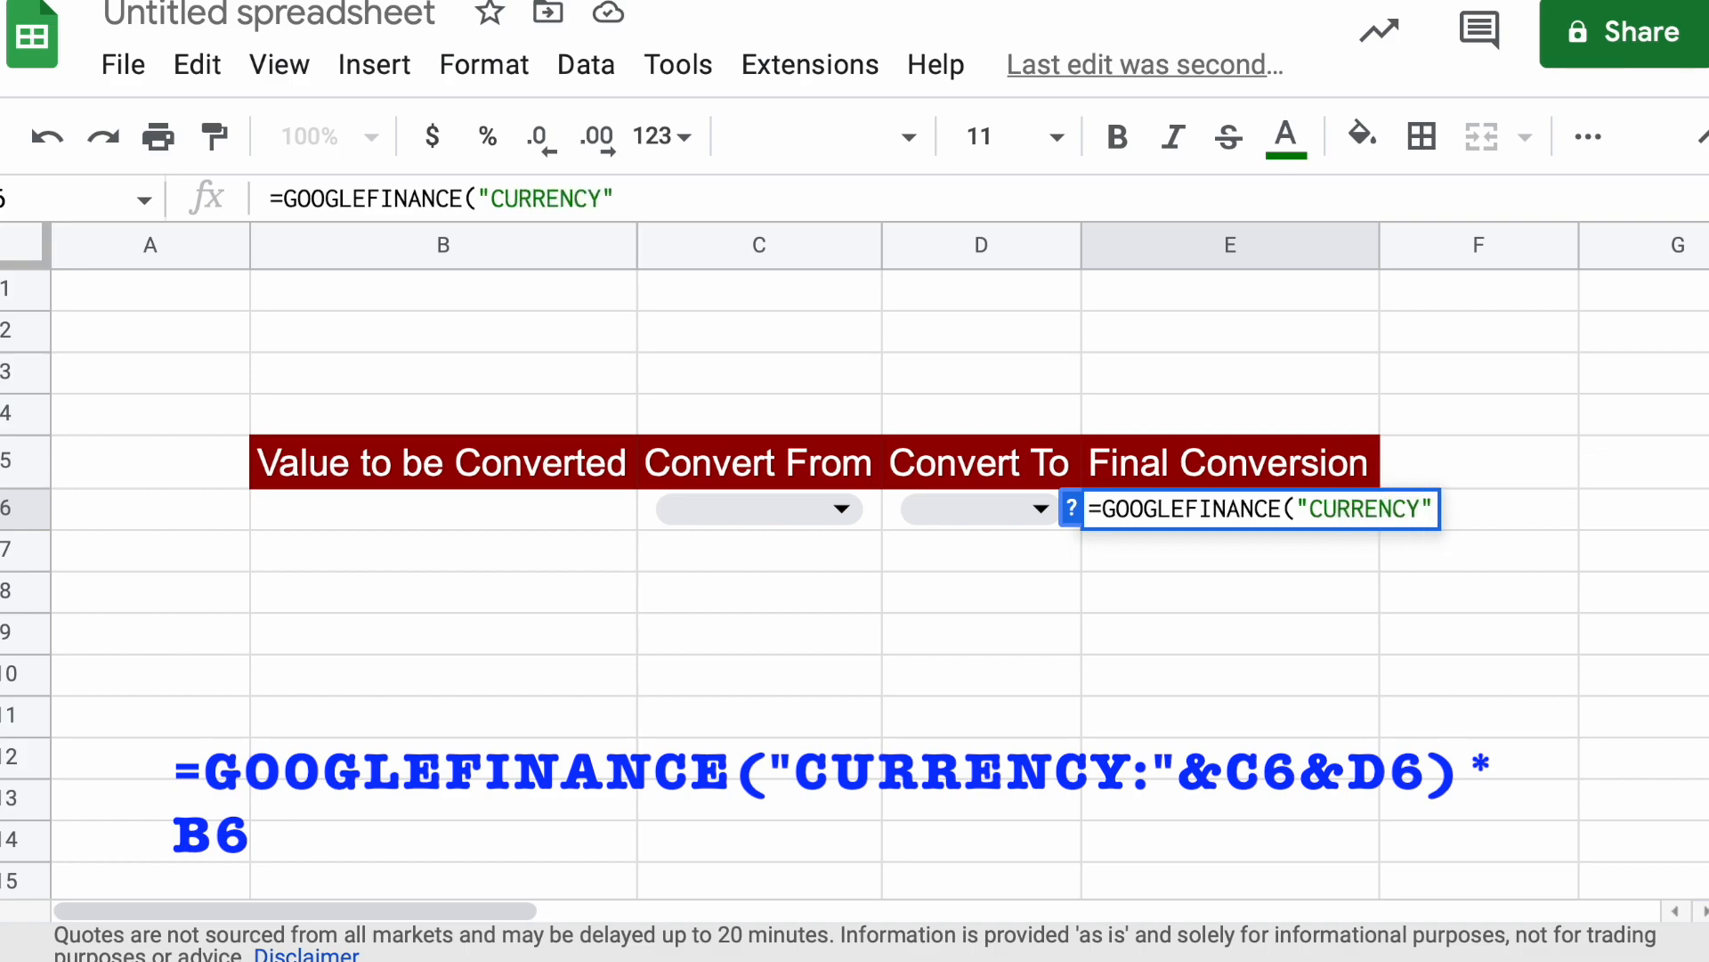
pyautogui.write(':"&')
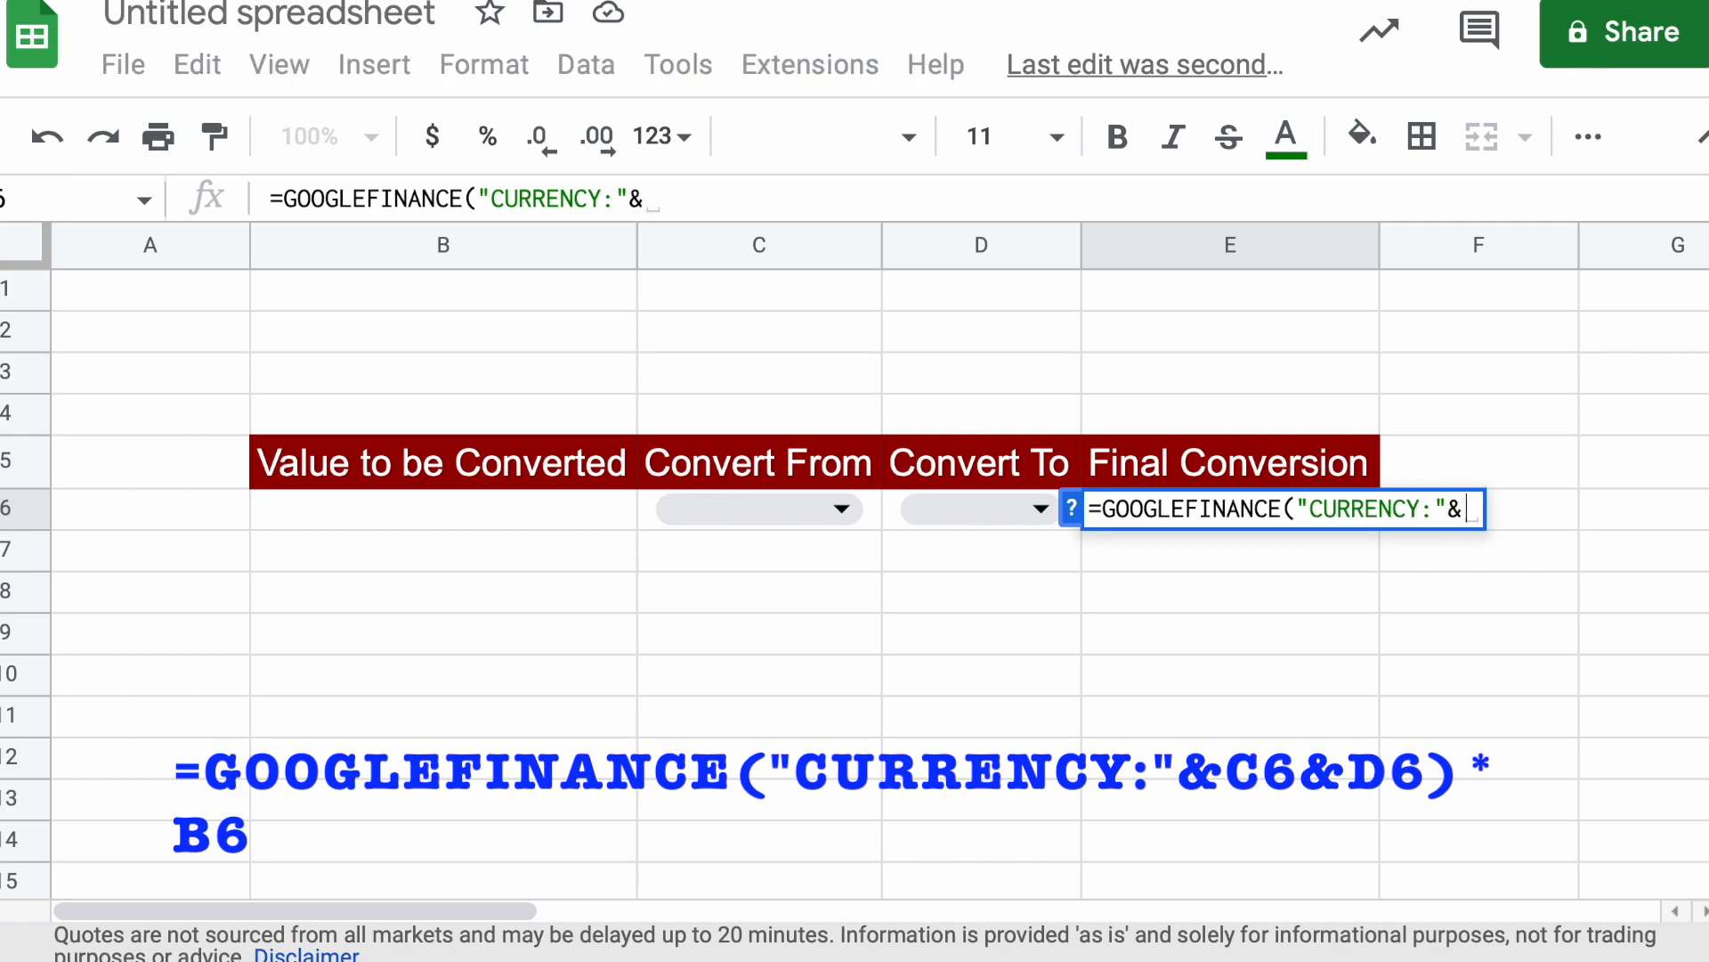
# Complete the E6 formula by joining C6&D6, closing the function and multiplying by B6, and commit it
pyautogui.click(654, 521)
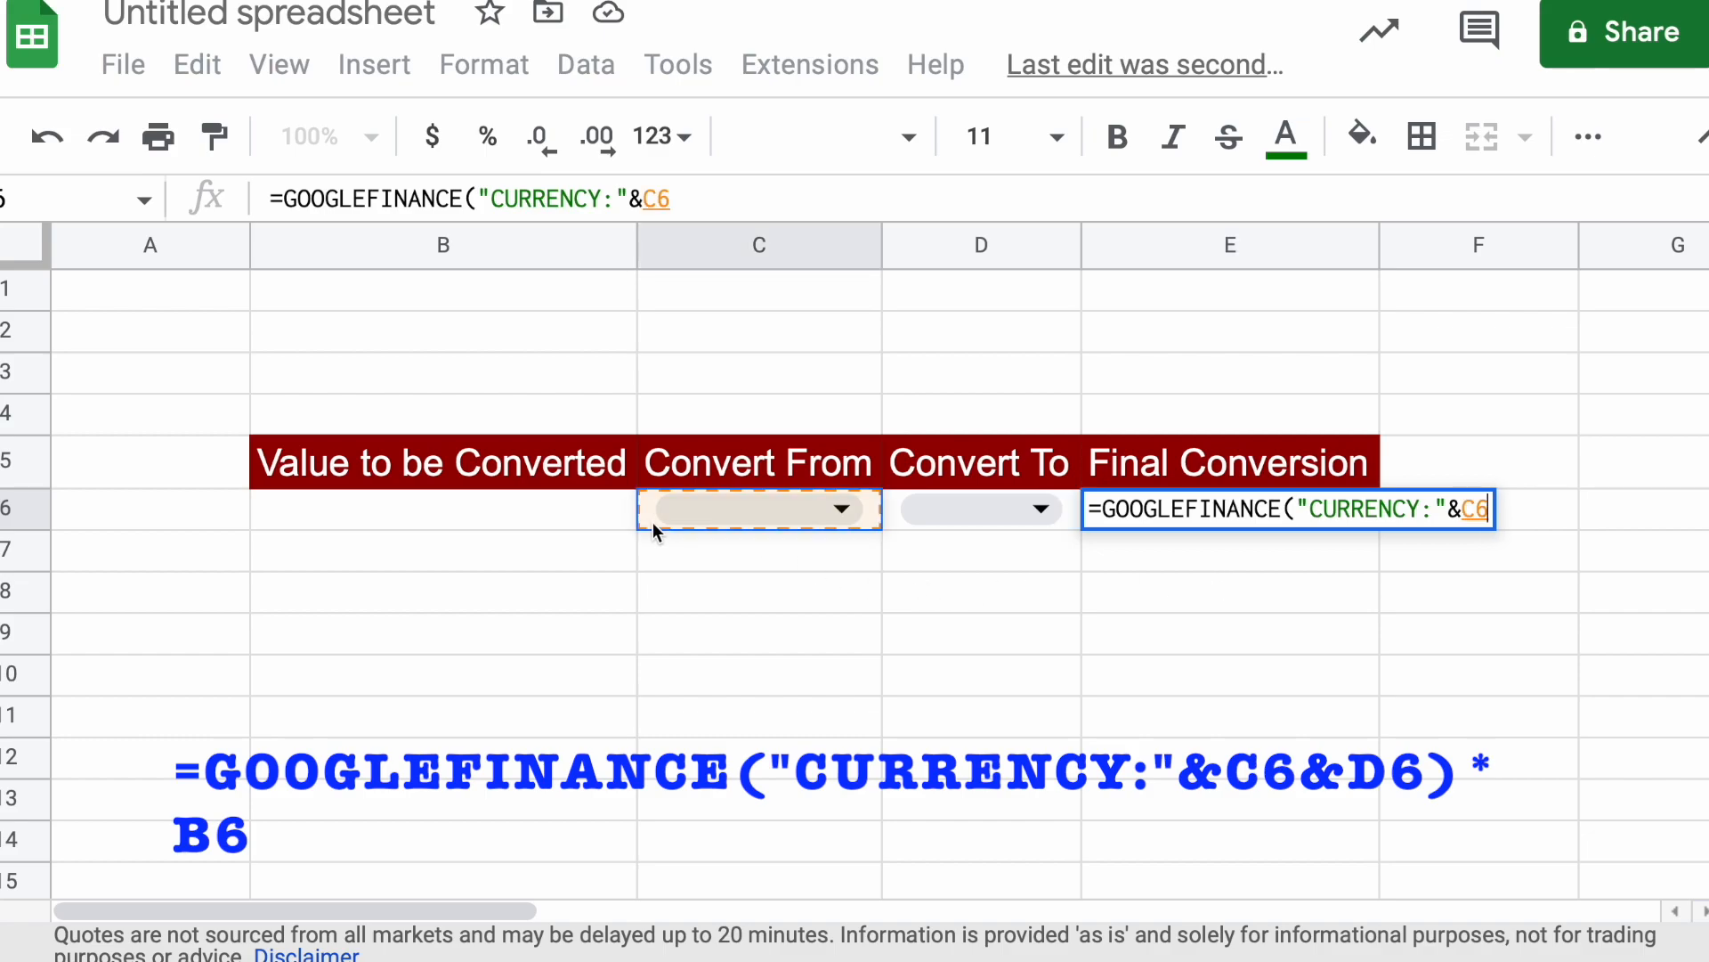
pyautogui.write('&')
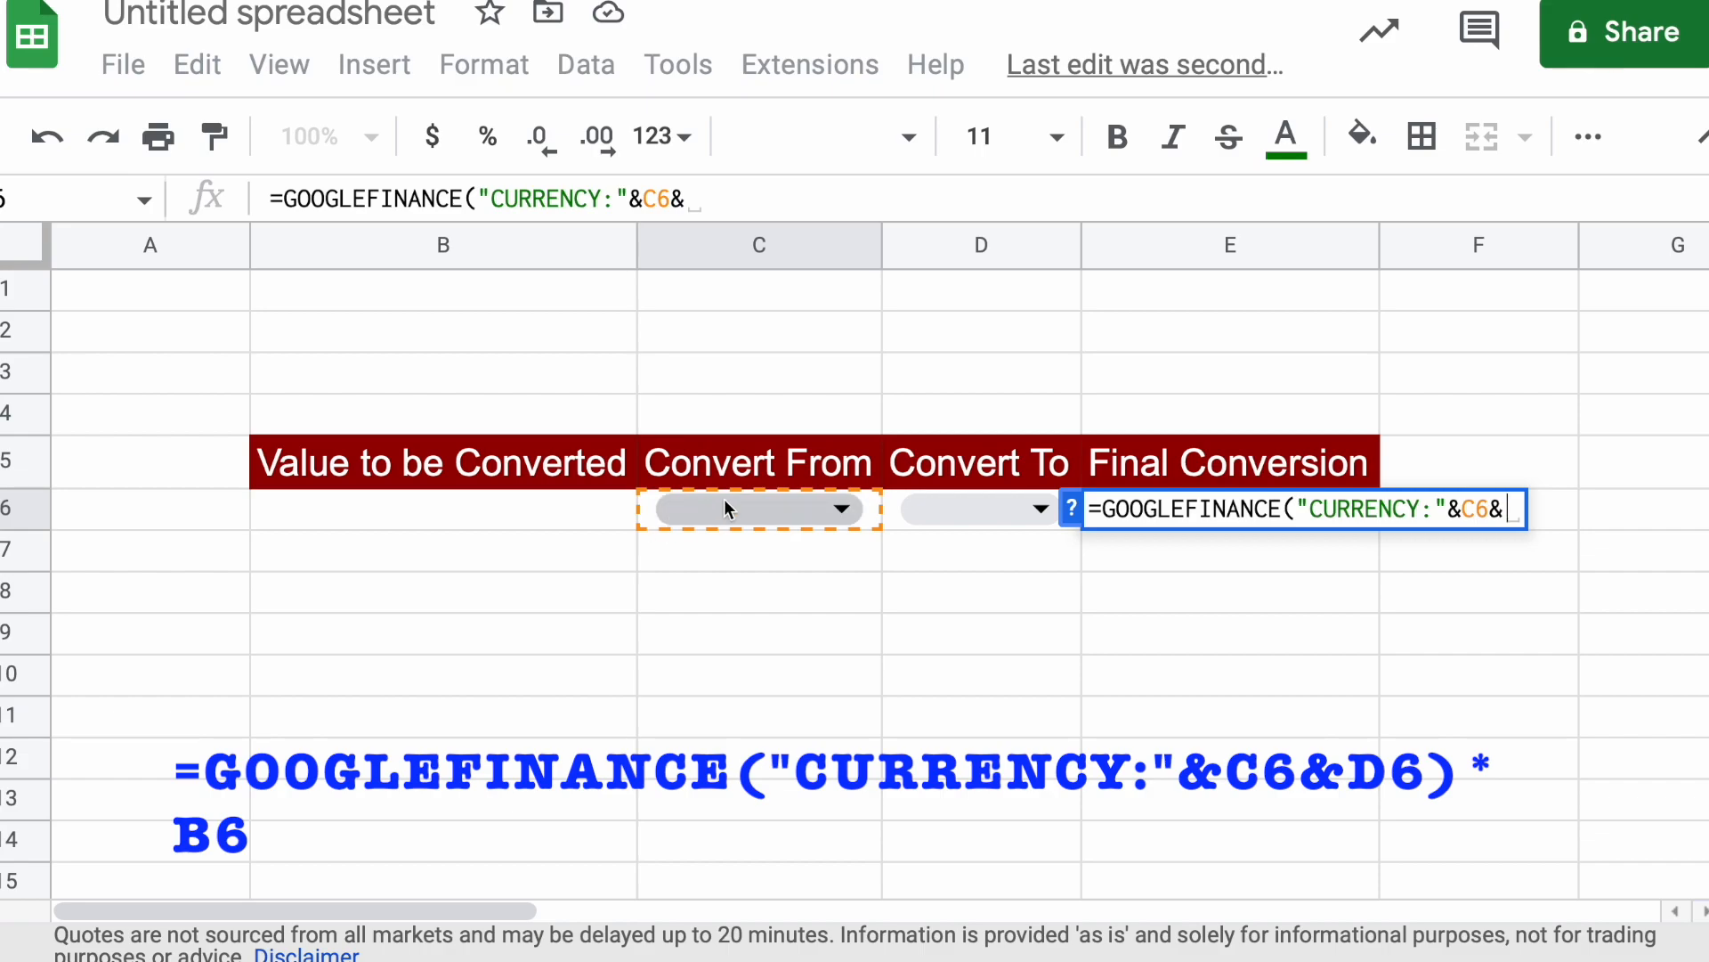
pyautogui.click(901, 527)
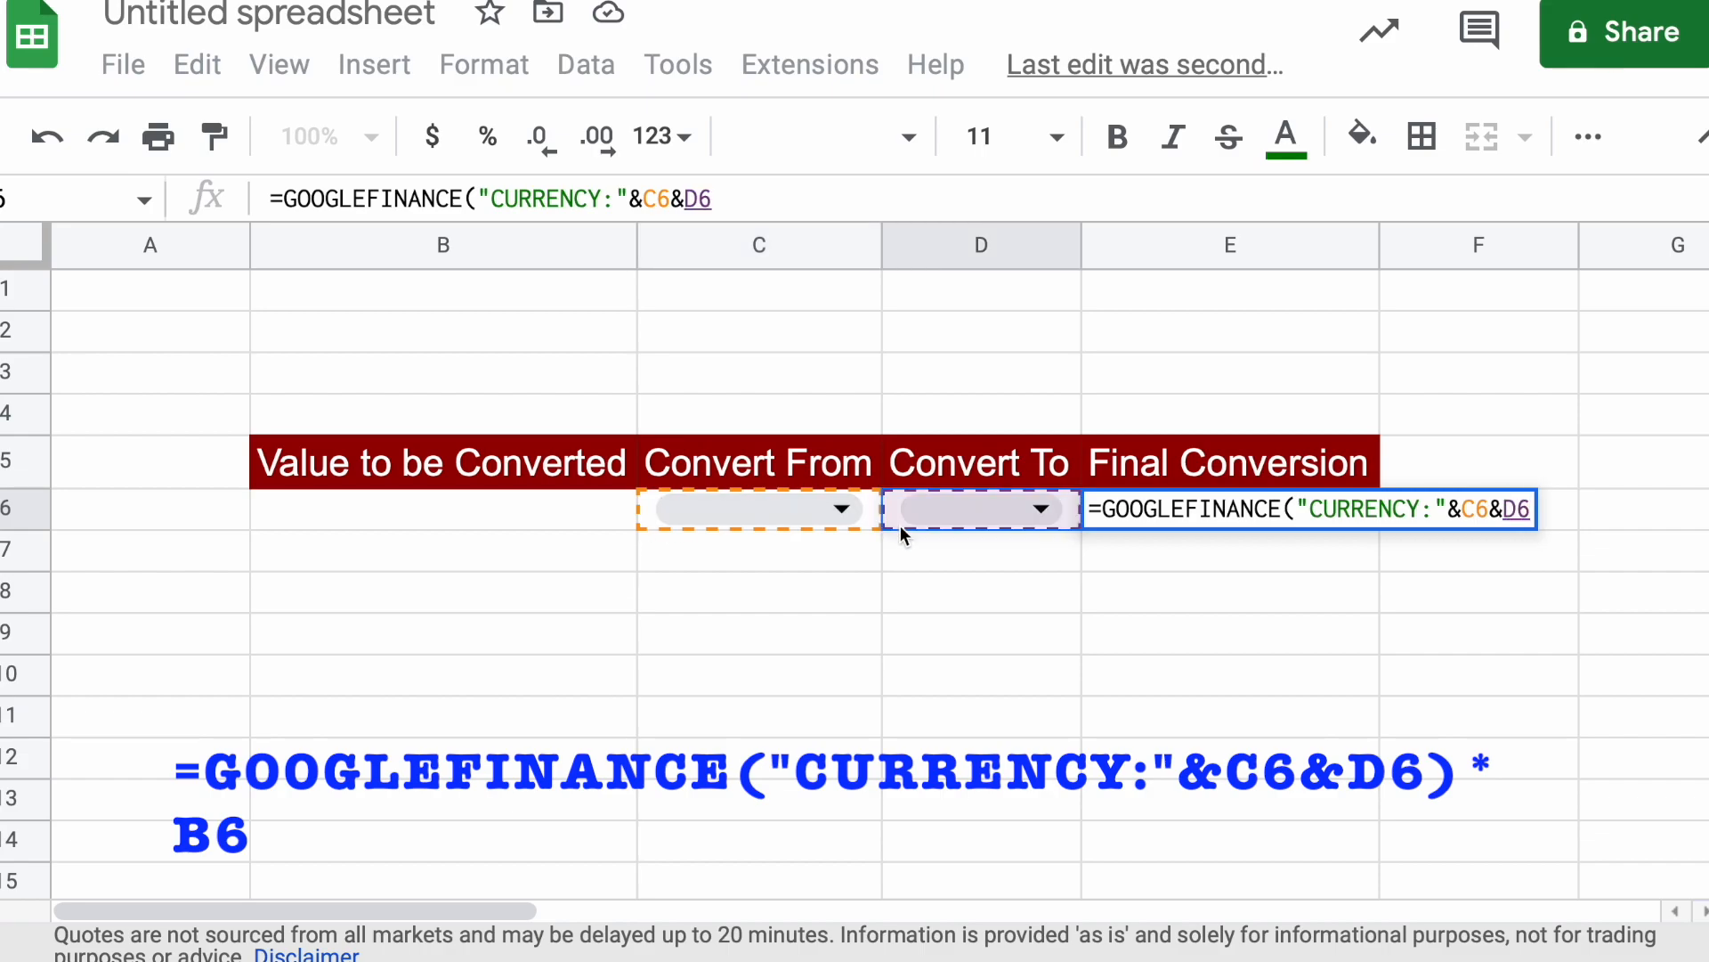
pyautogui.write(')')
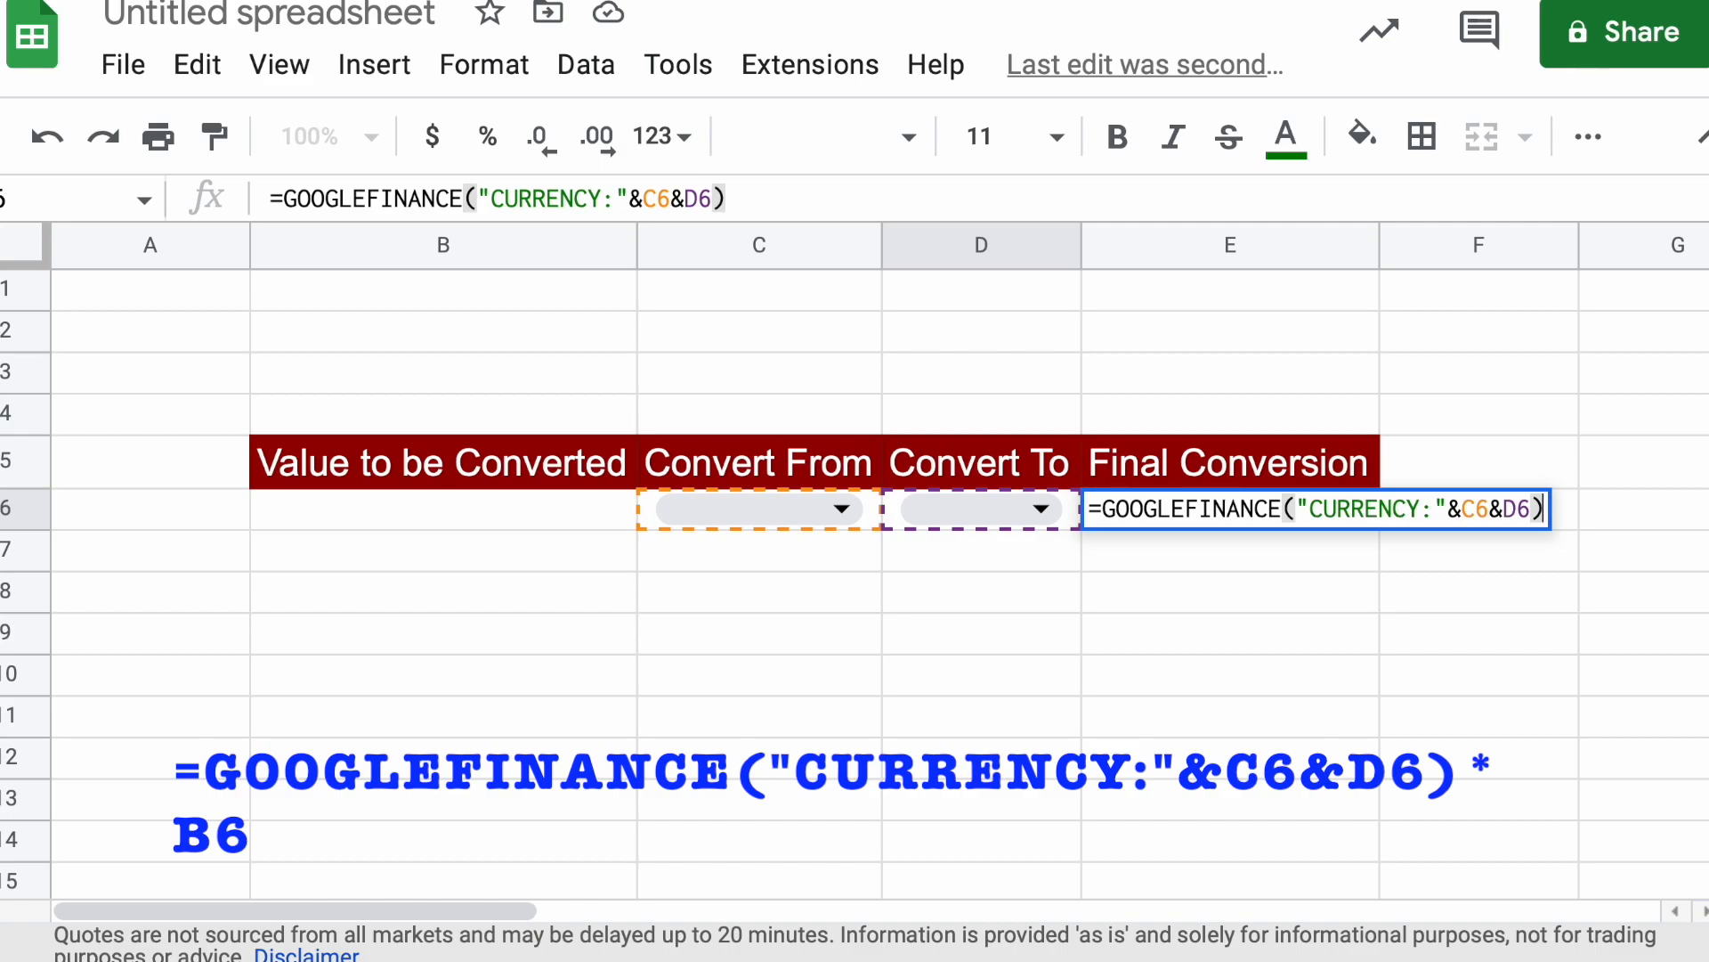
pyautogui.write('*')
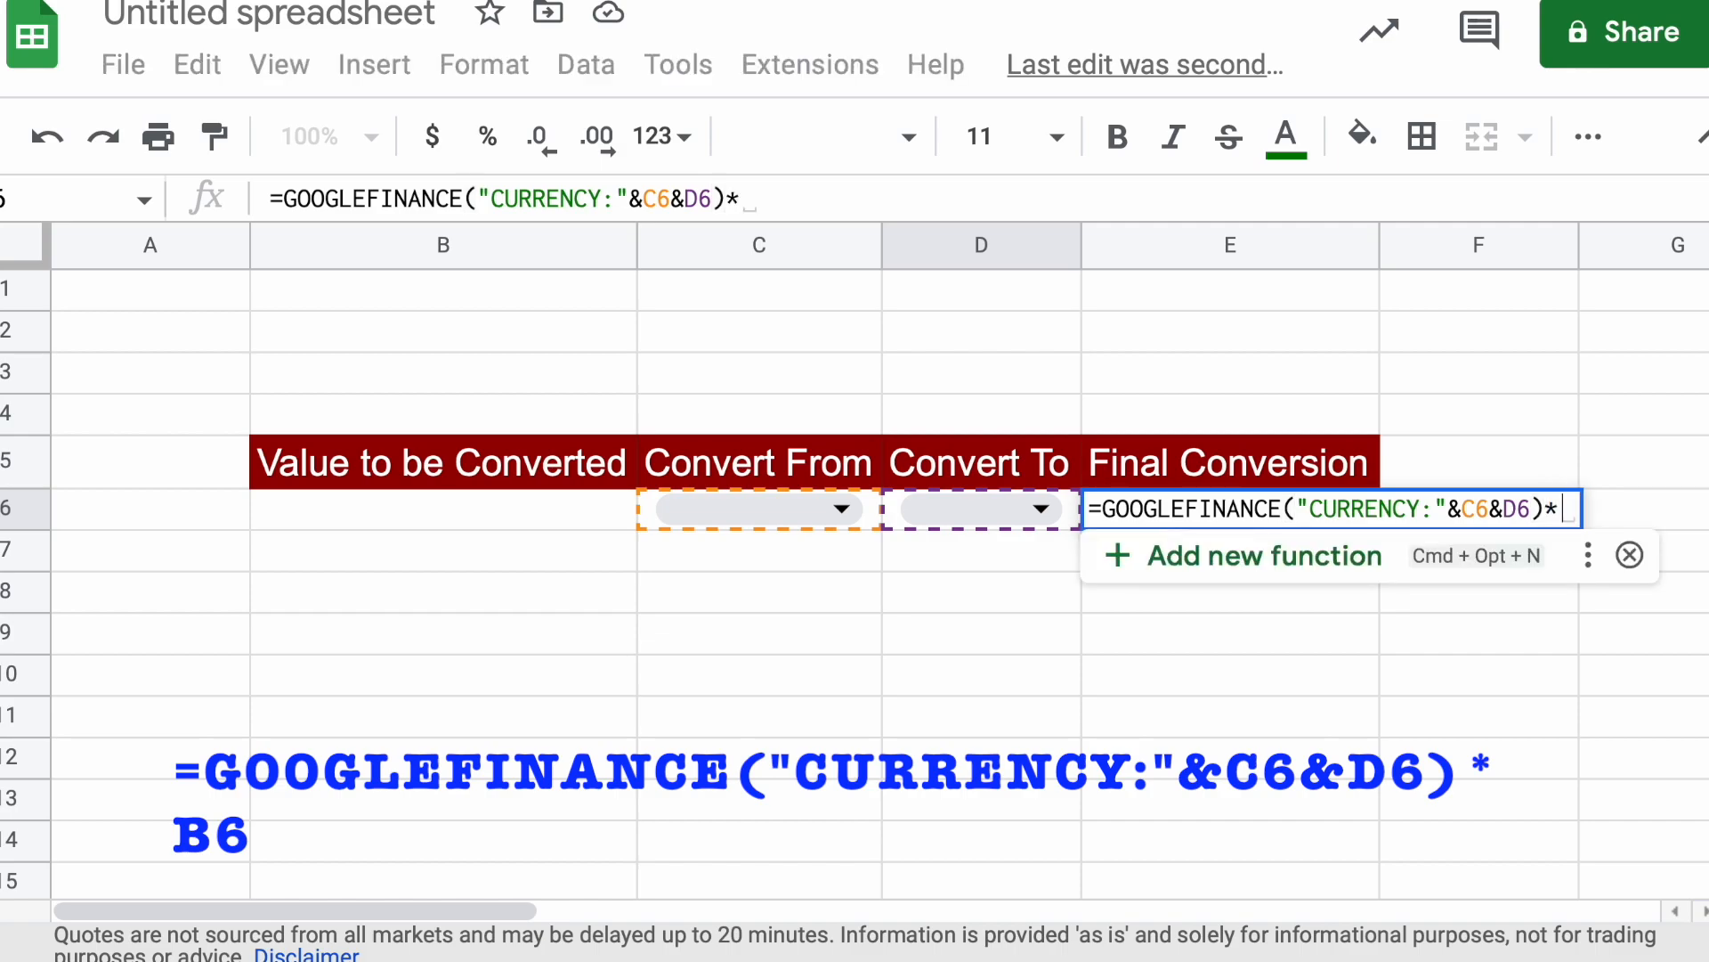
pyautogui.click(435, 515)
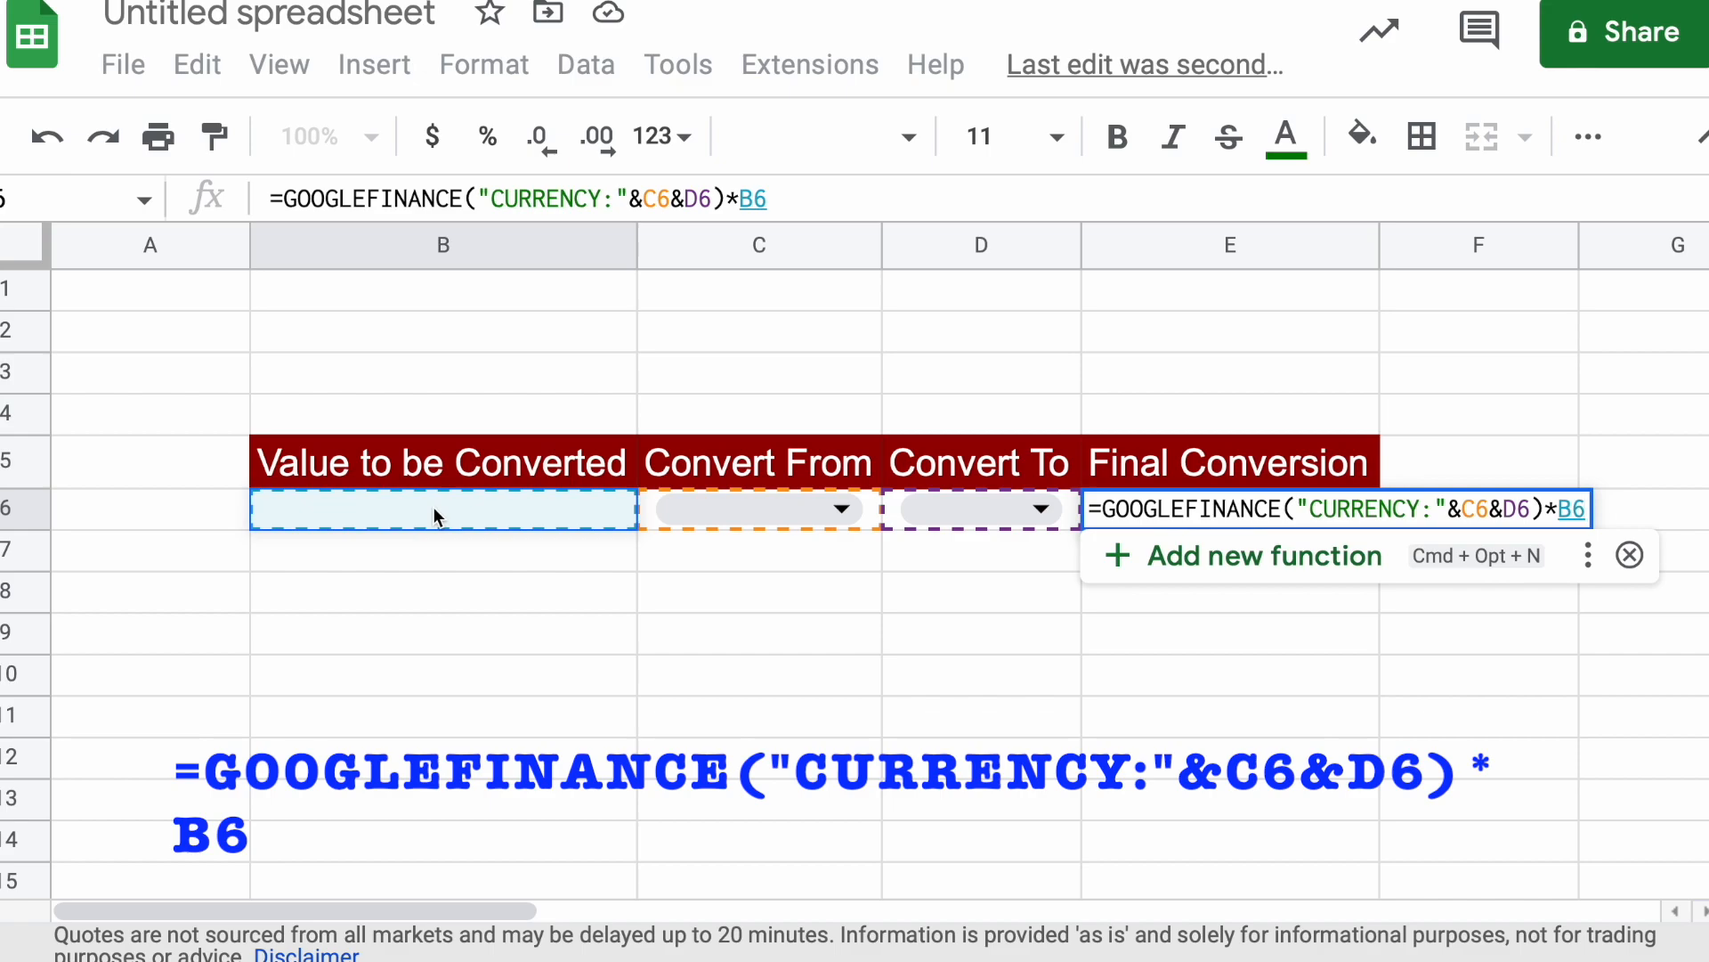
pyautogui.press('Return')
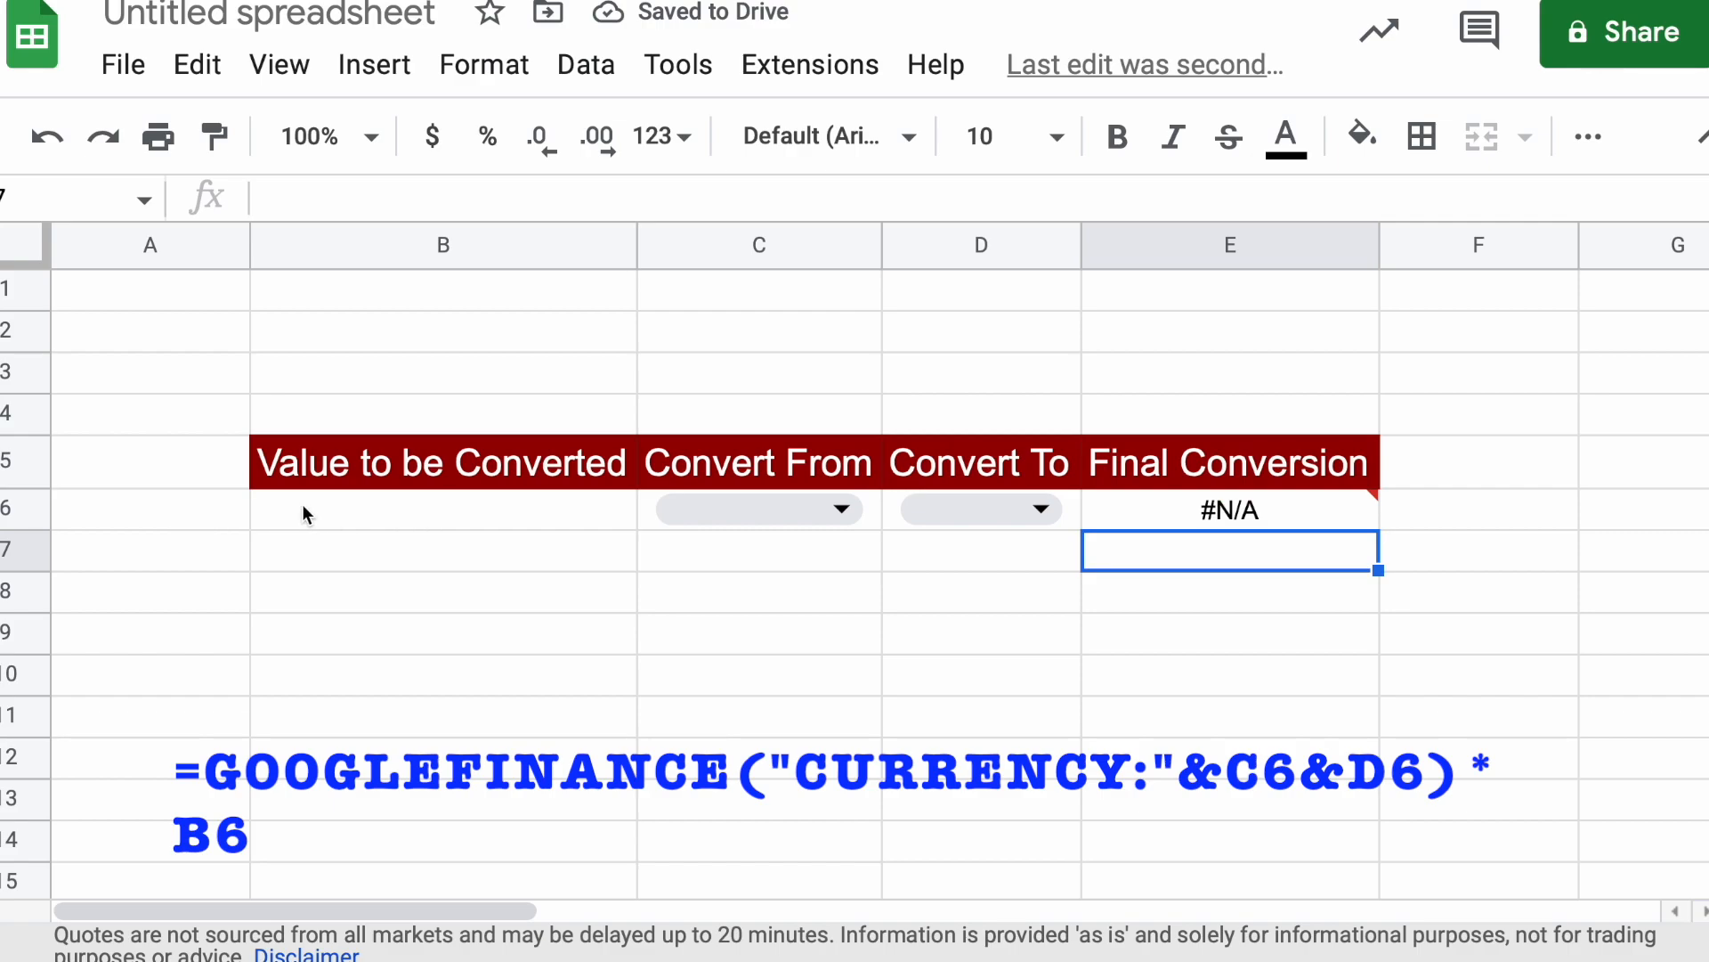
# Enter 1 as the value to be converted in B6, choosing USD in C6 and INR in D6
pyautogui.click(600, 505)
pyautogui.write('1')
pyautogui.click(685, 591)
pyautogui.click(835, 508)
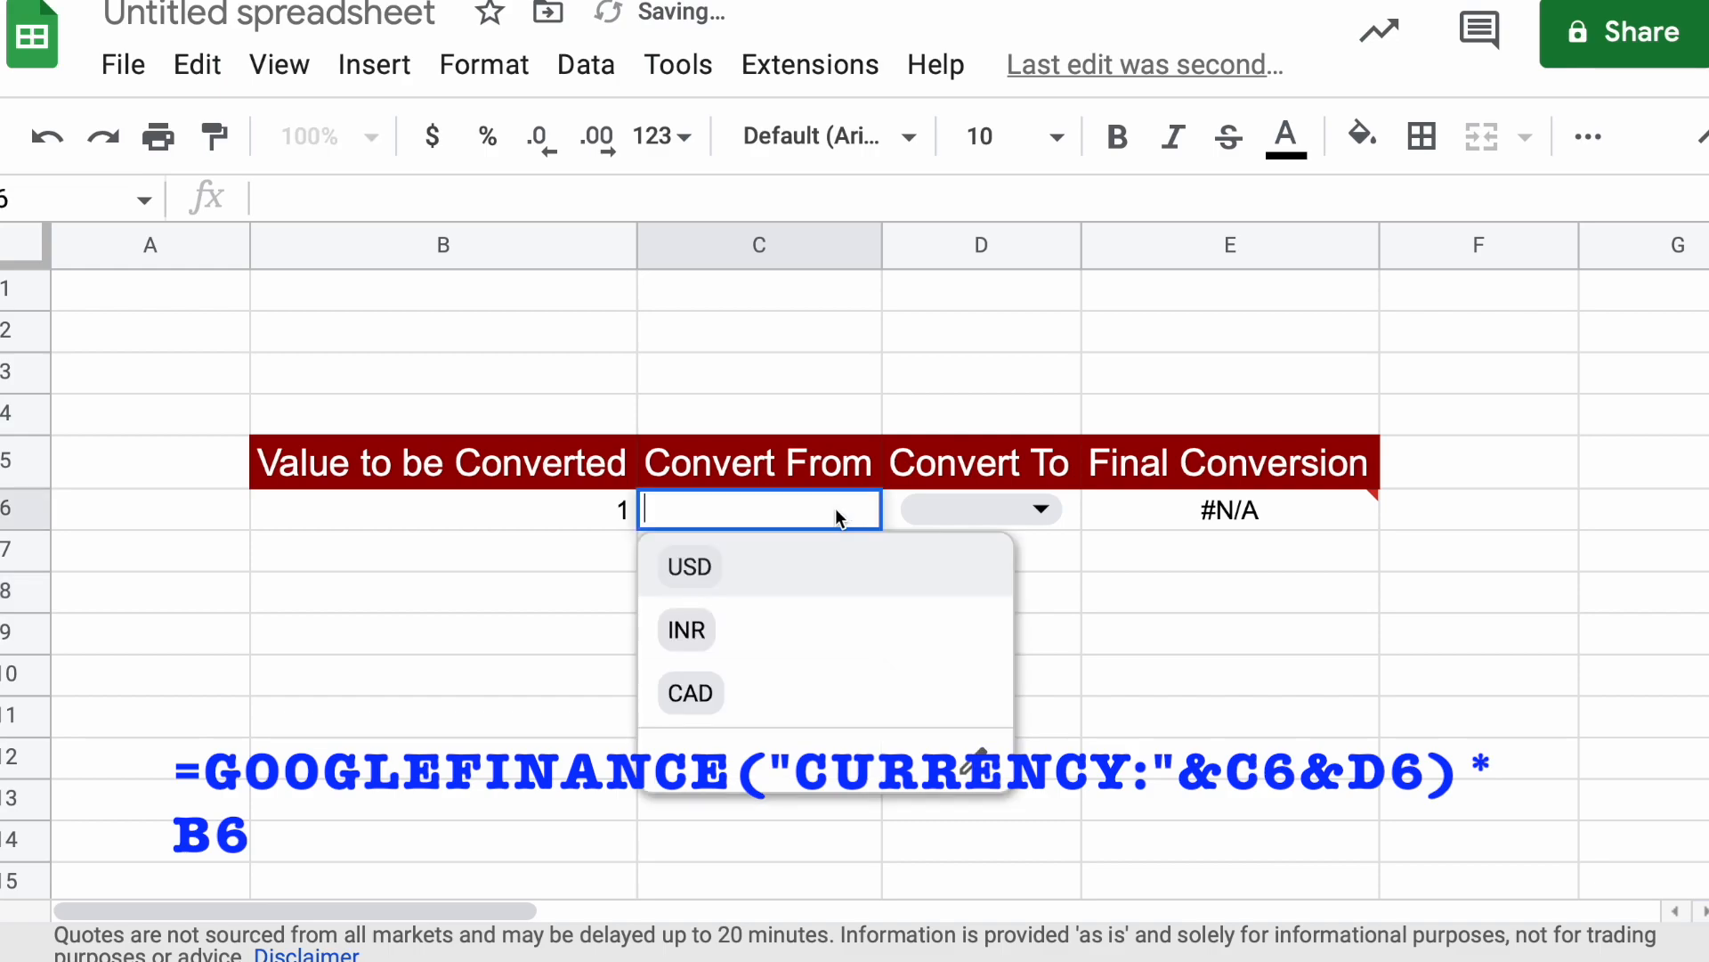
pyautogui.click(787, 570)
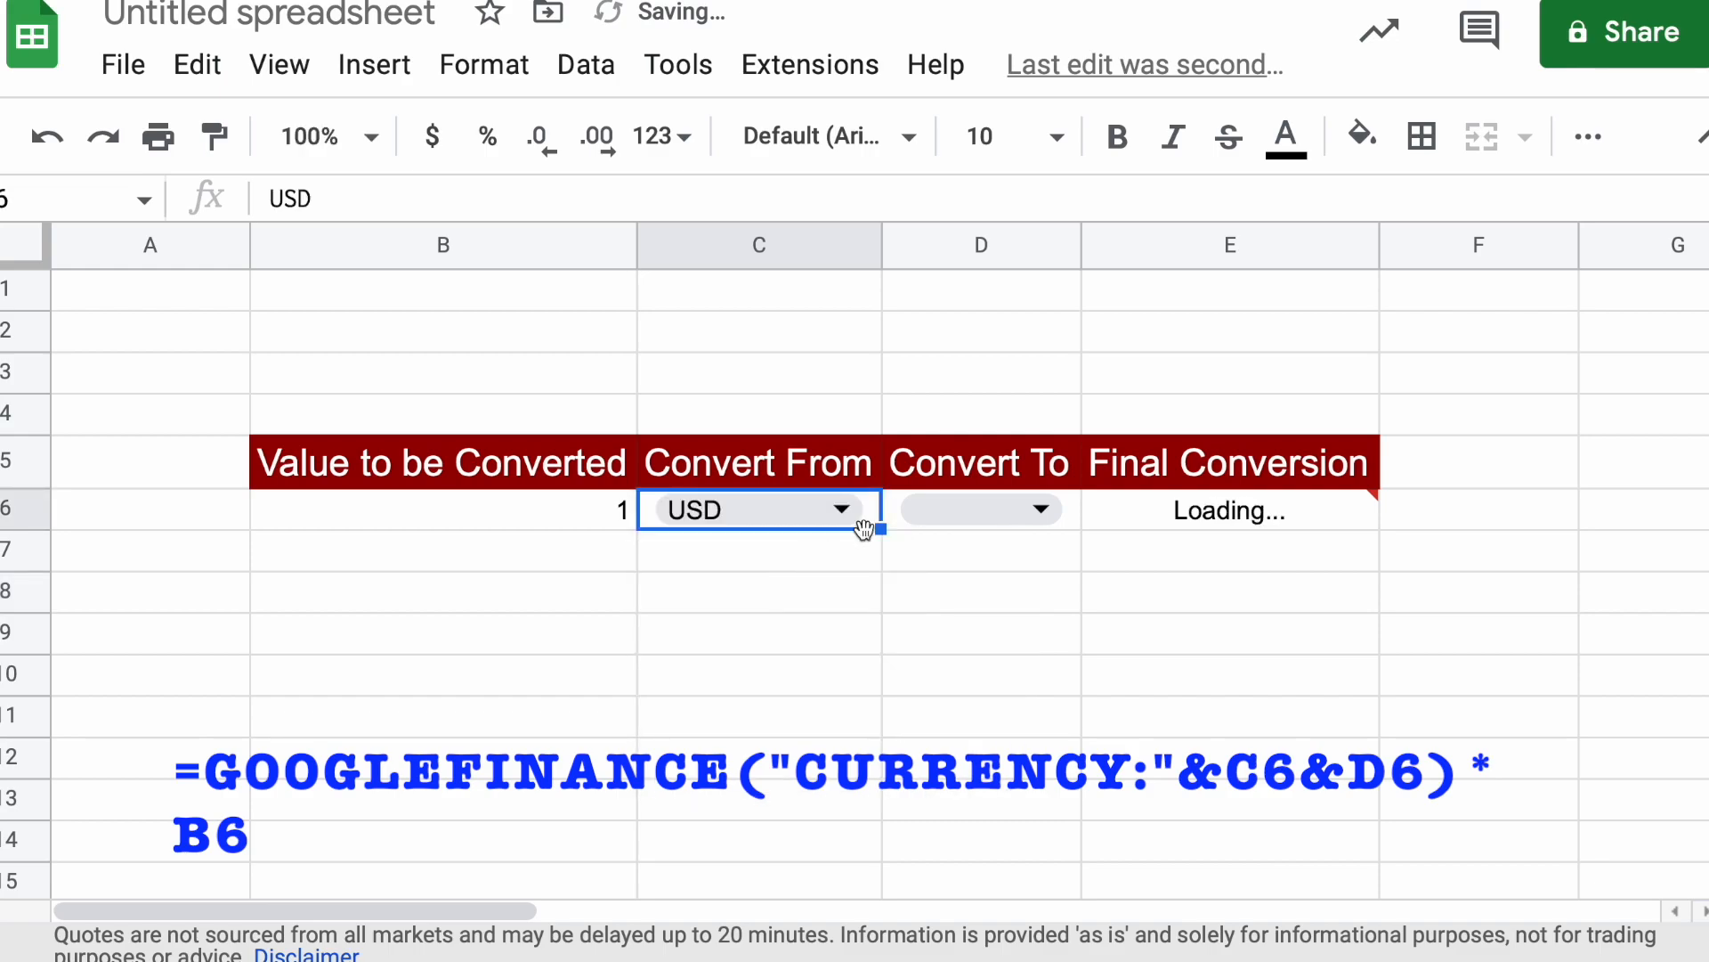
pyautogui.click(1035, 509)
pyautogui.click(977, 629)
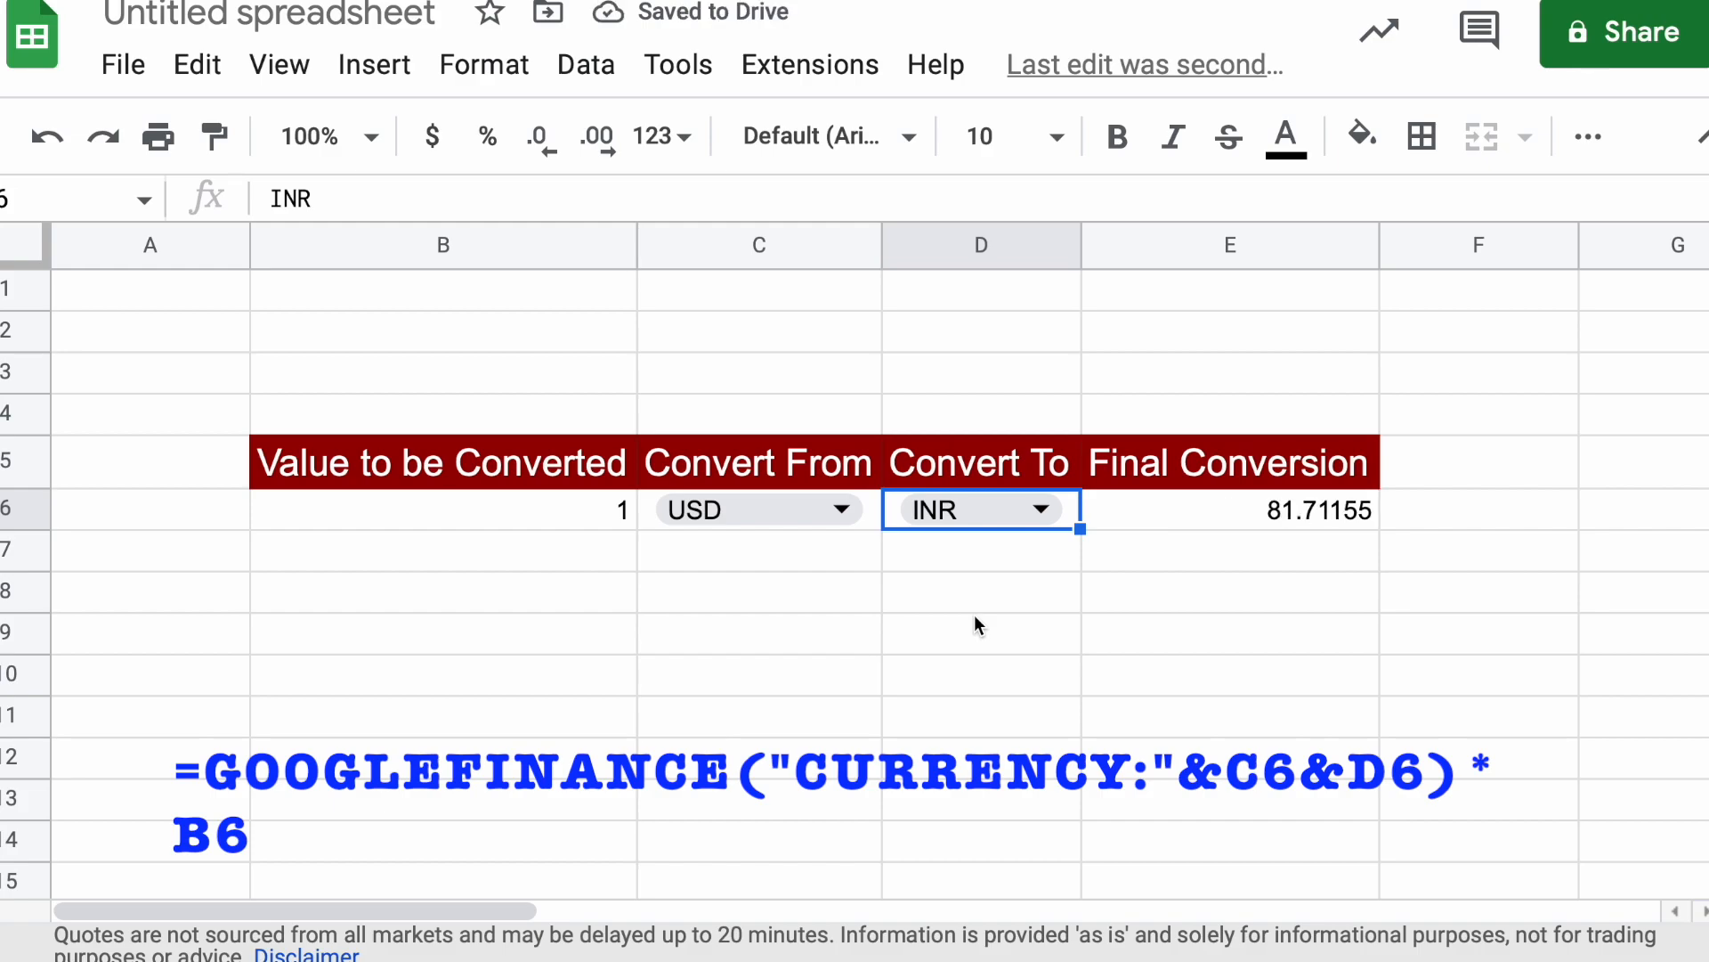
pyautogui.click(858, 631)
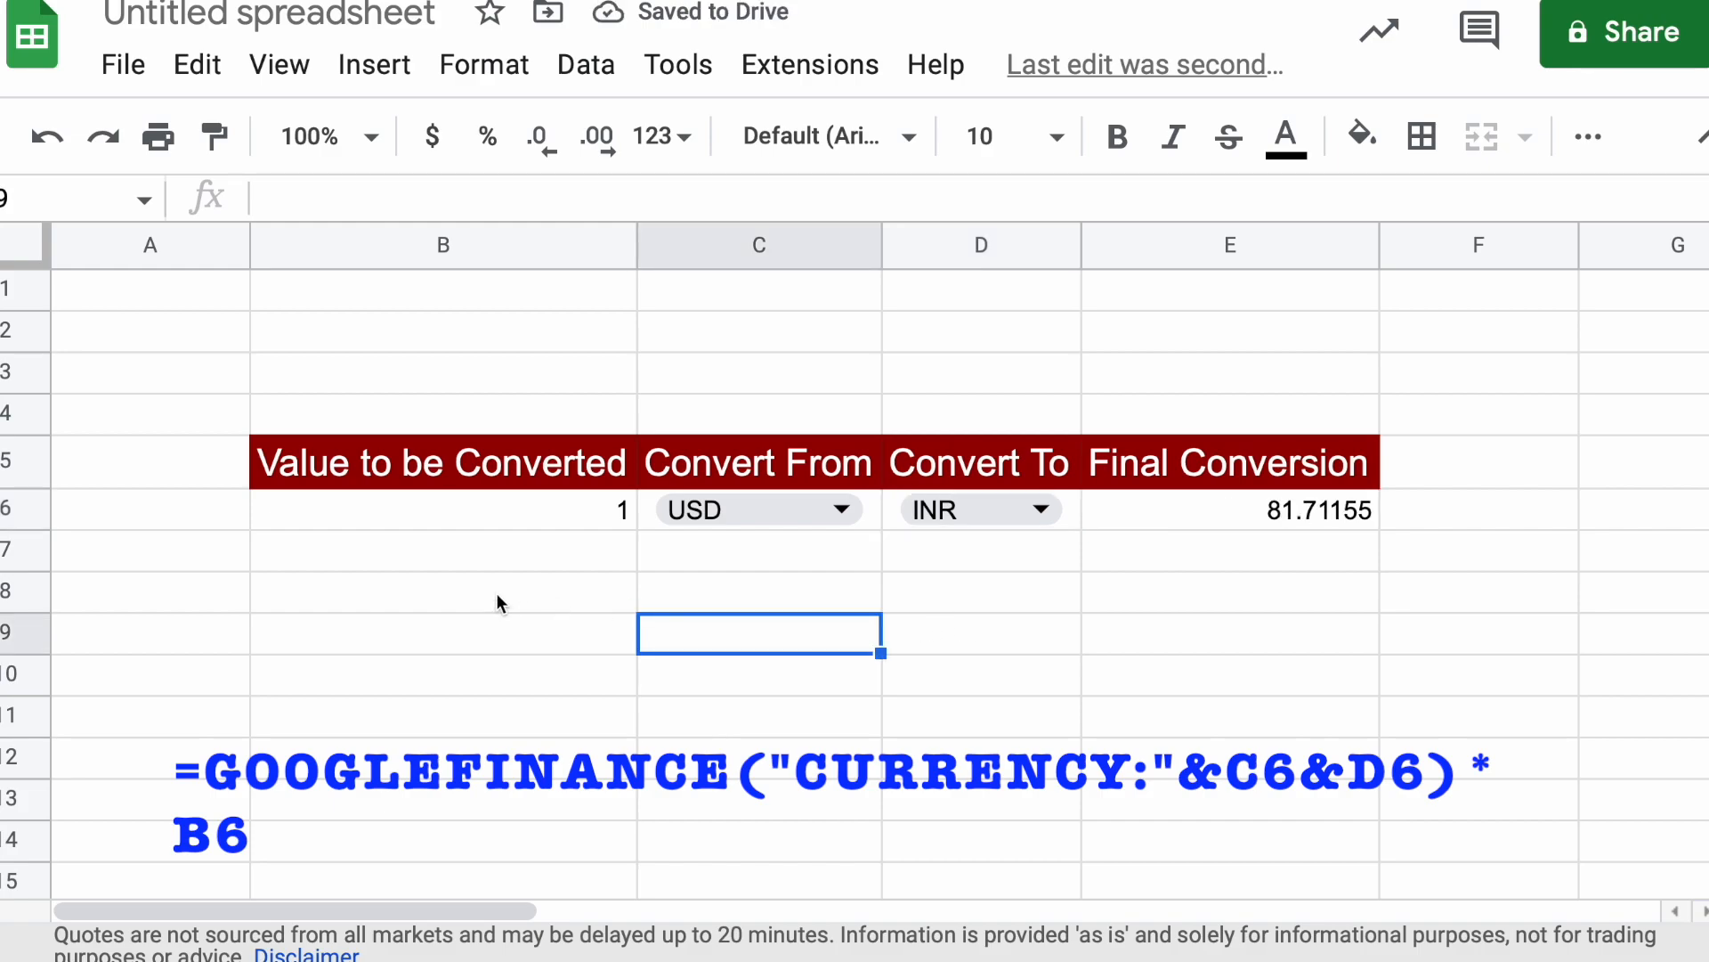
pyautogui.click(670, 379)
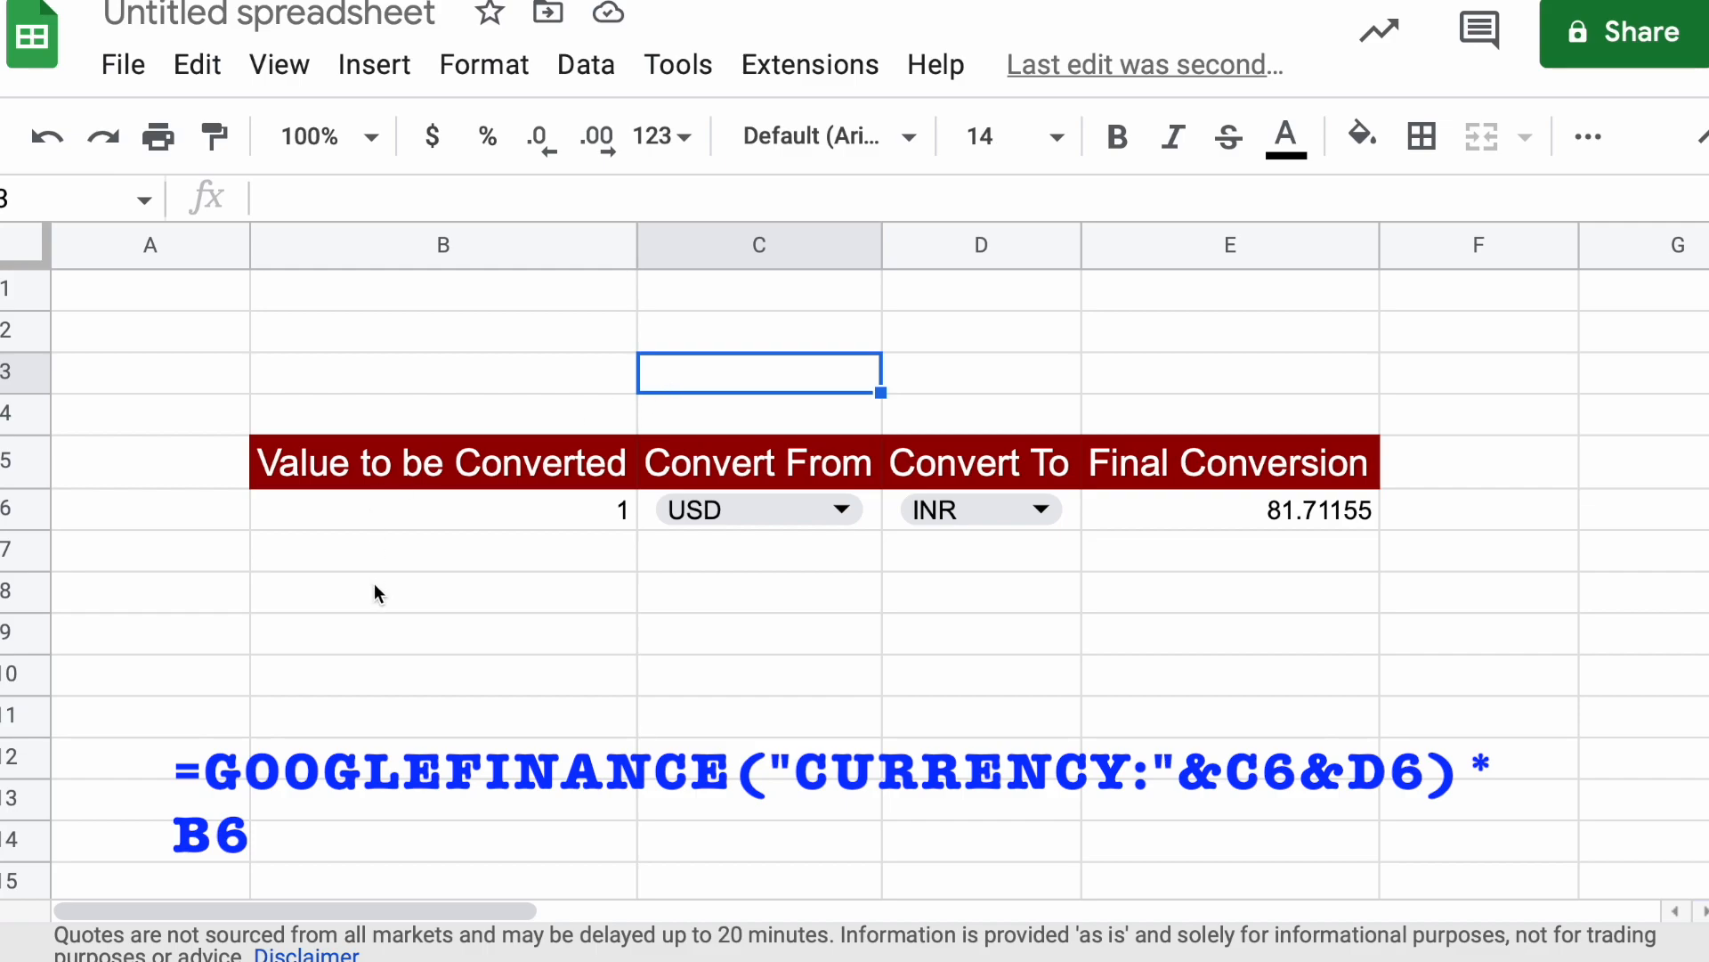
pyautogui.click(374, 584)
pyautogui.click(205, 513)
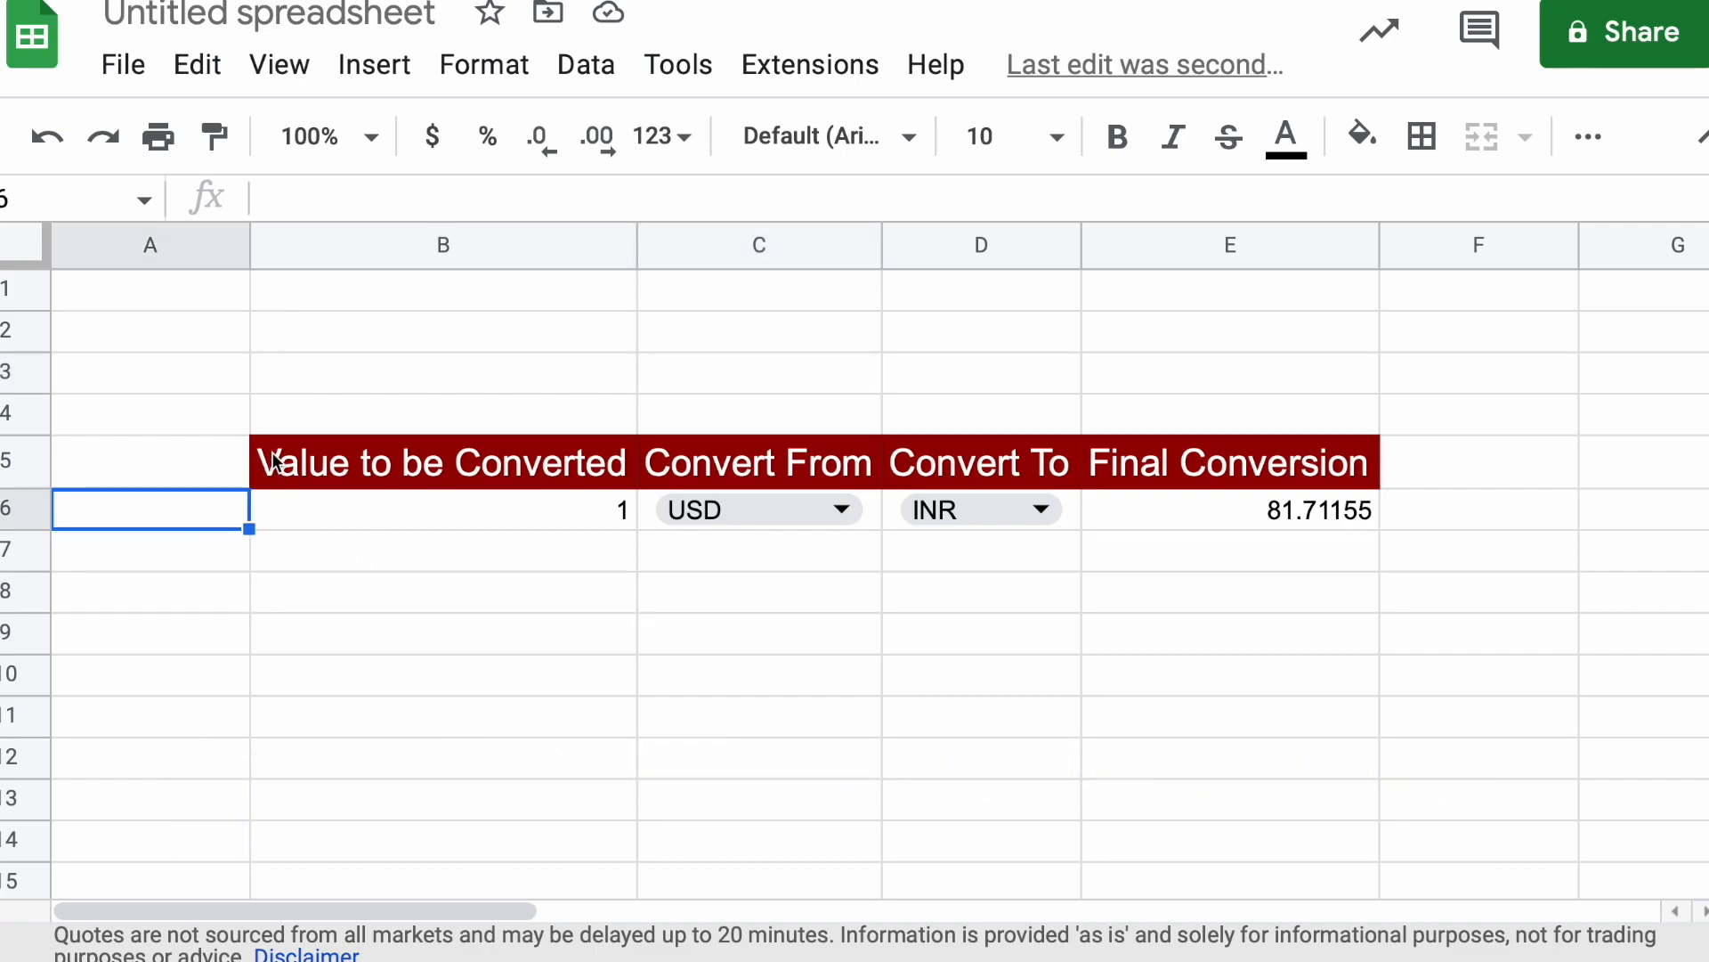
# Apply all borders to the converter table range B5:E7
pyautogui.click(417, 478)
pyautogui.moveTo(417, 479); pyautogui.dragTo(1373, 546)
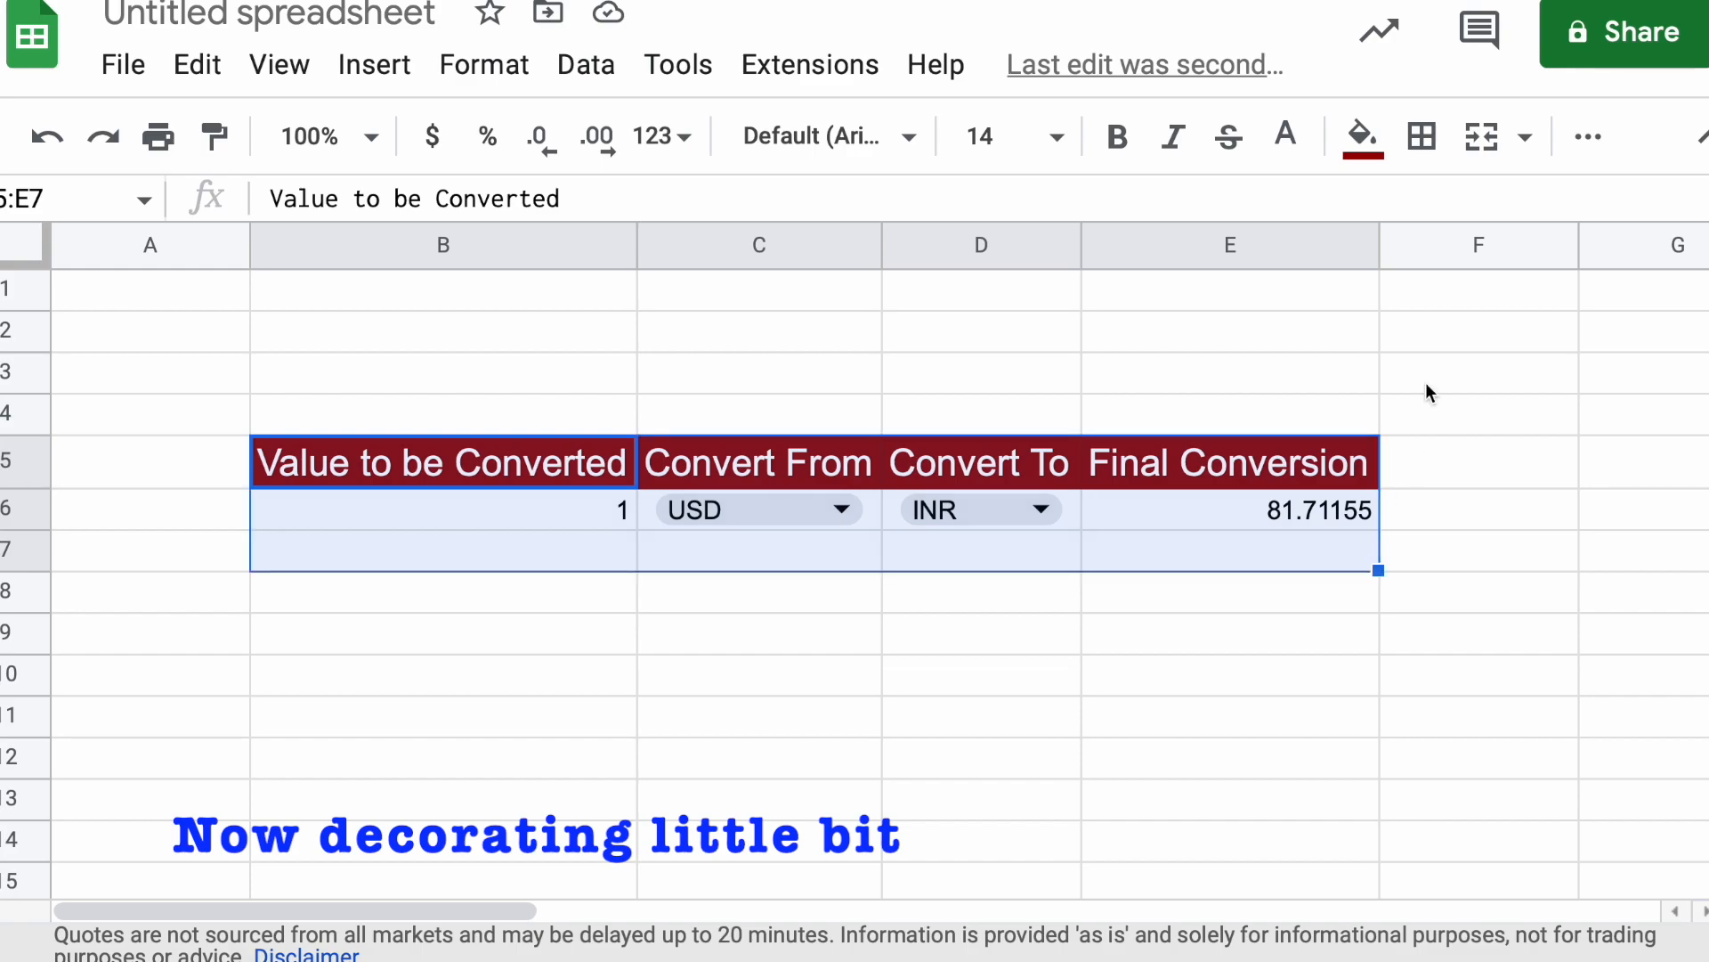
pyautogui.click(1424, 140)
pyautogui.click(1437, 215)
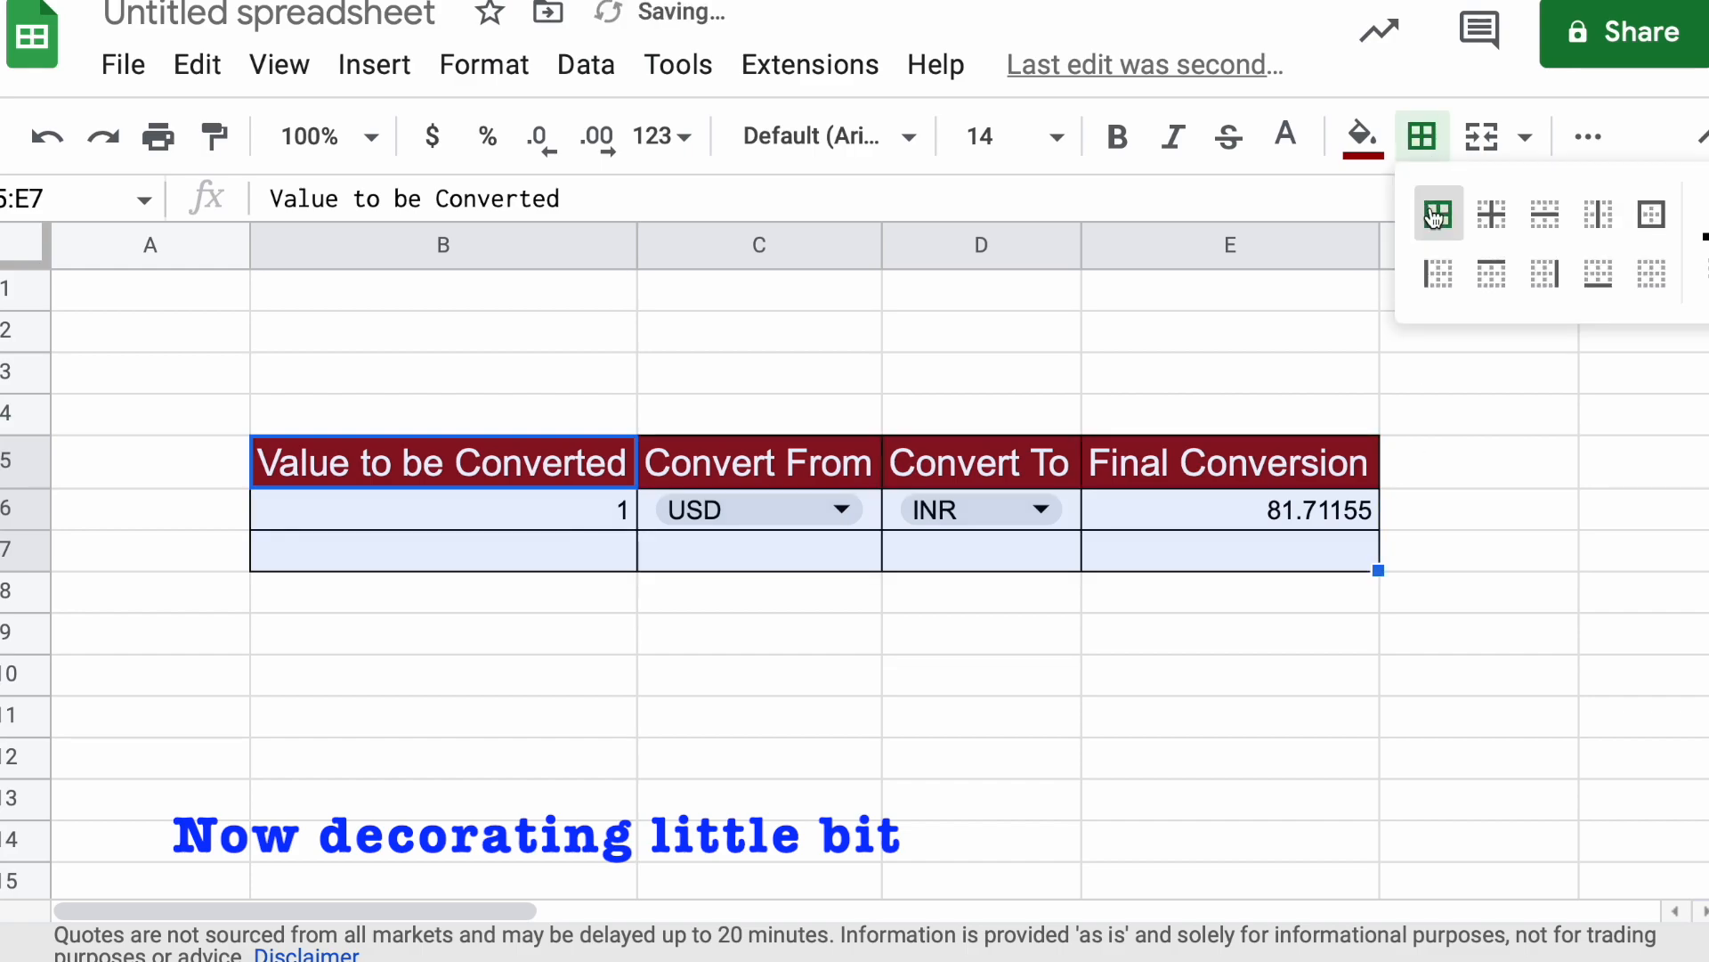
pyautogui.click(801, 692)
# Set the font size of the conversion row B6:E6 to 14
pyautogui.click(298, 522)
pyautogui.moveTo(298, 522); pyautogui.dragTo(1363, 523)
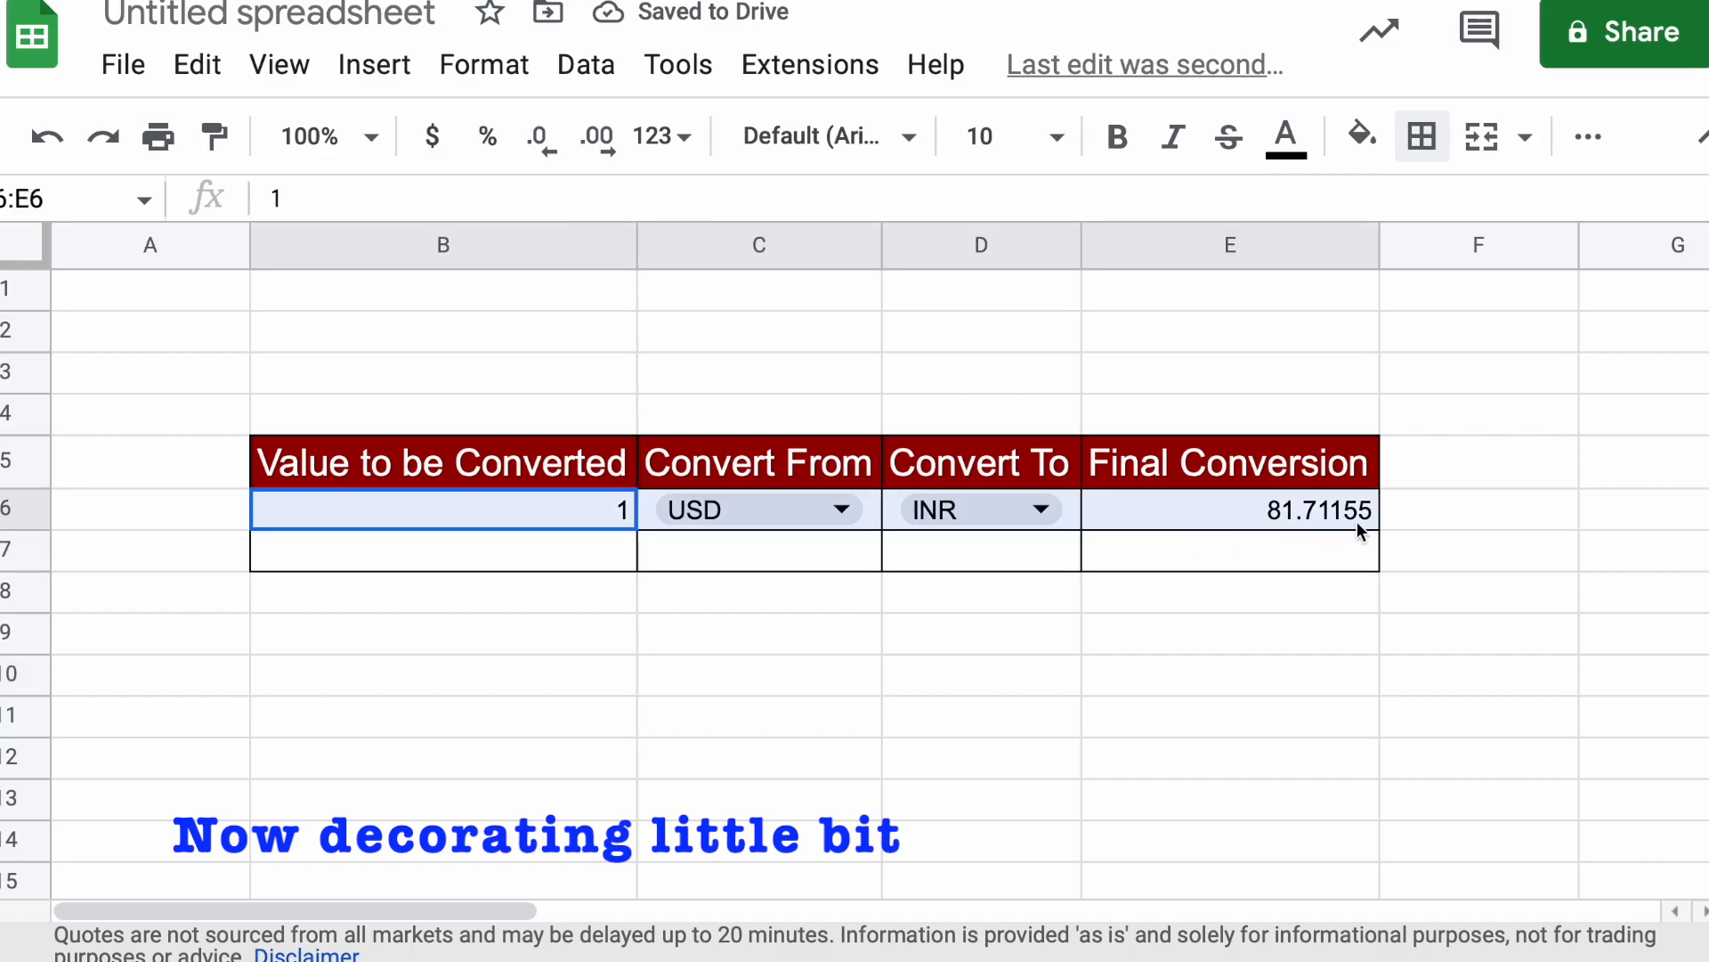
pyautogui.click(1056, 137)
pyautogui.click(985, 649)
pyautogui.click(915, 703)
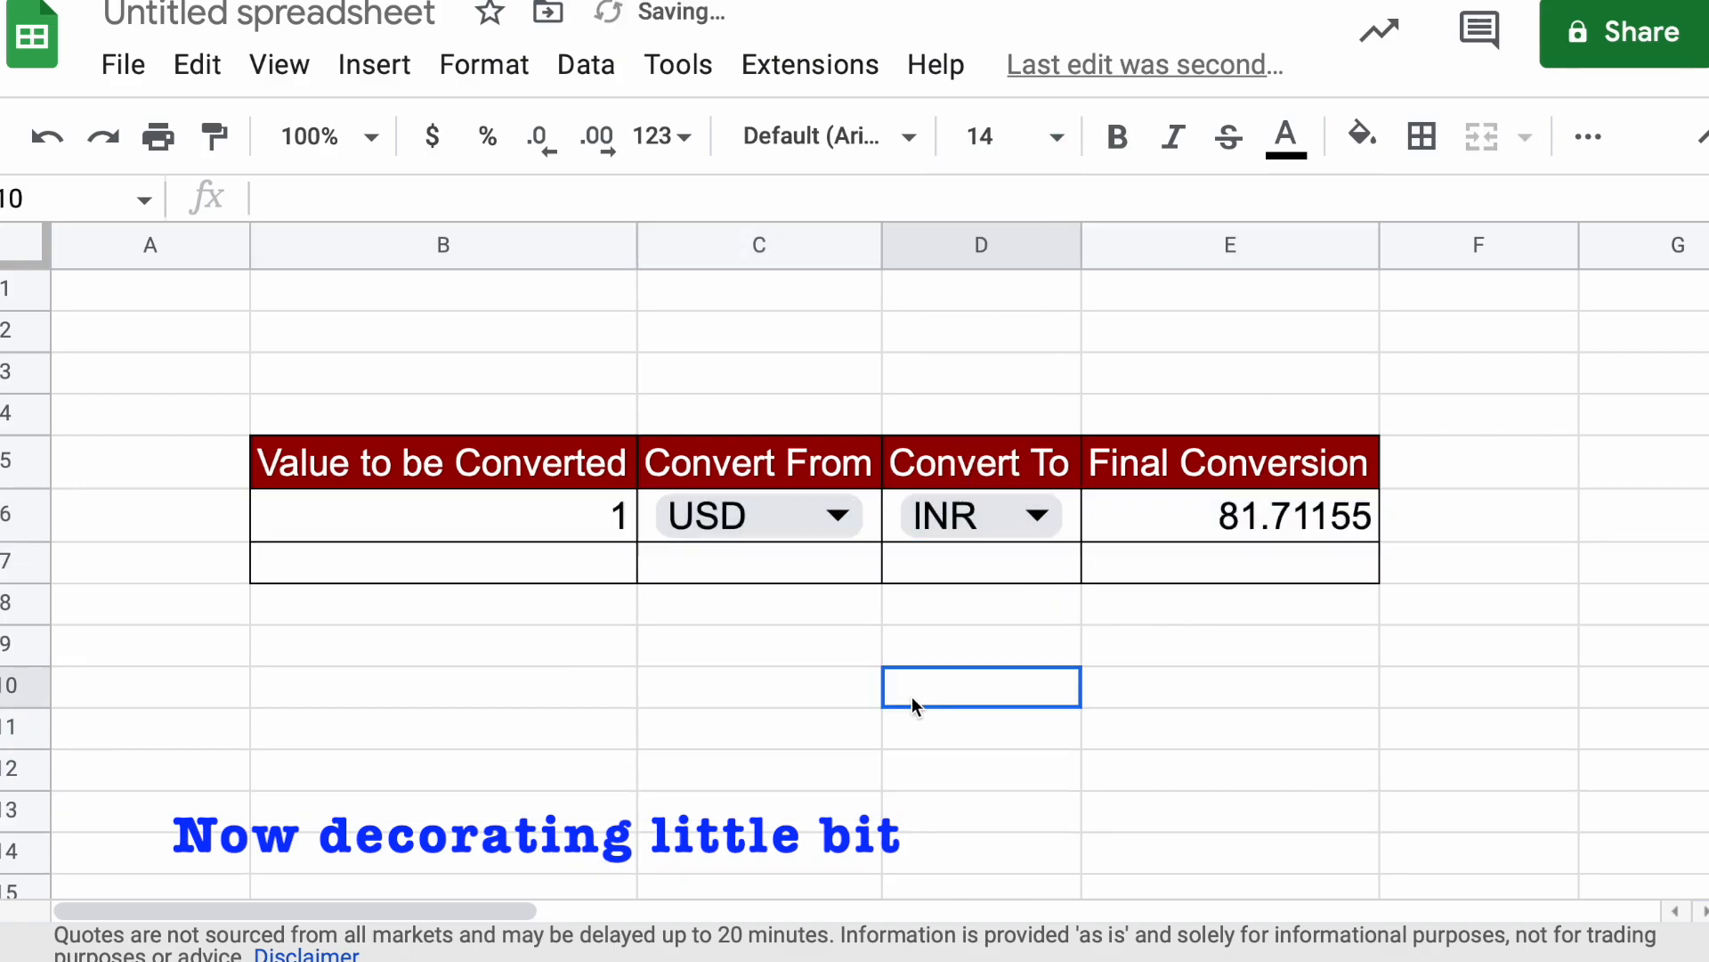
pyautogui.click(737, 782)
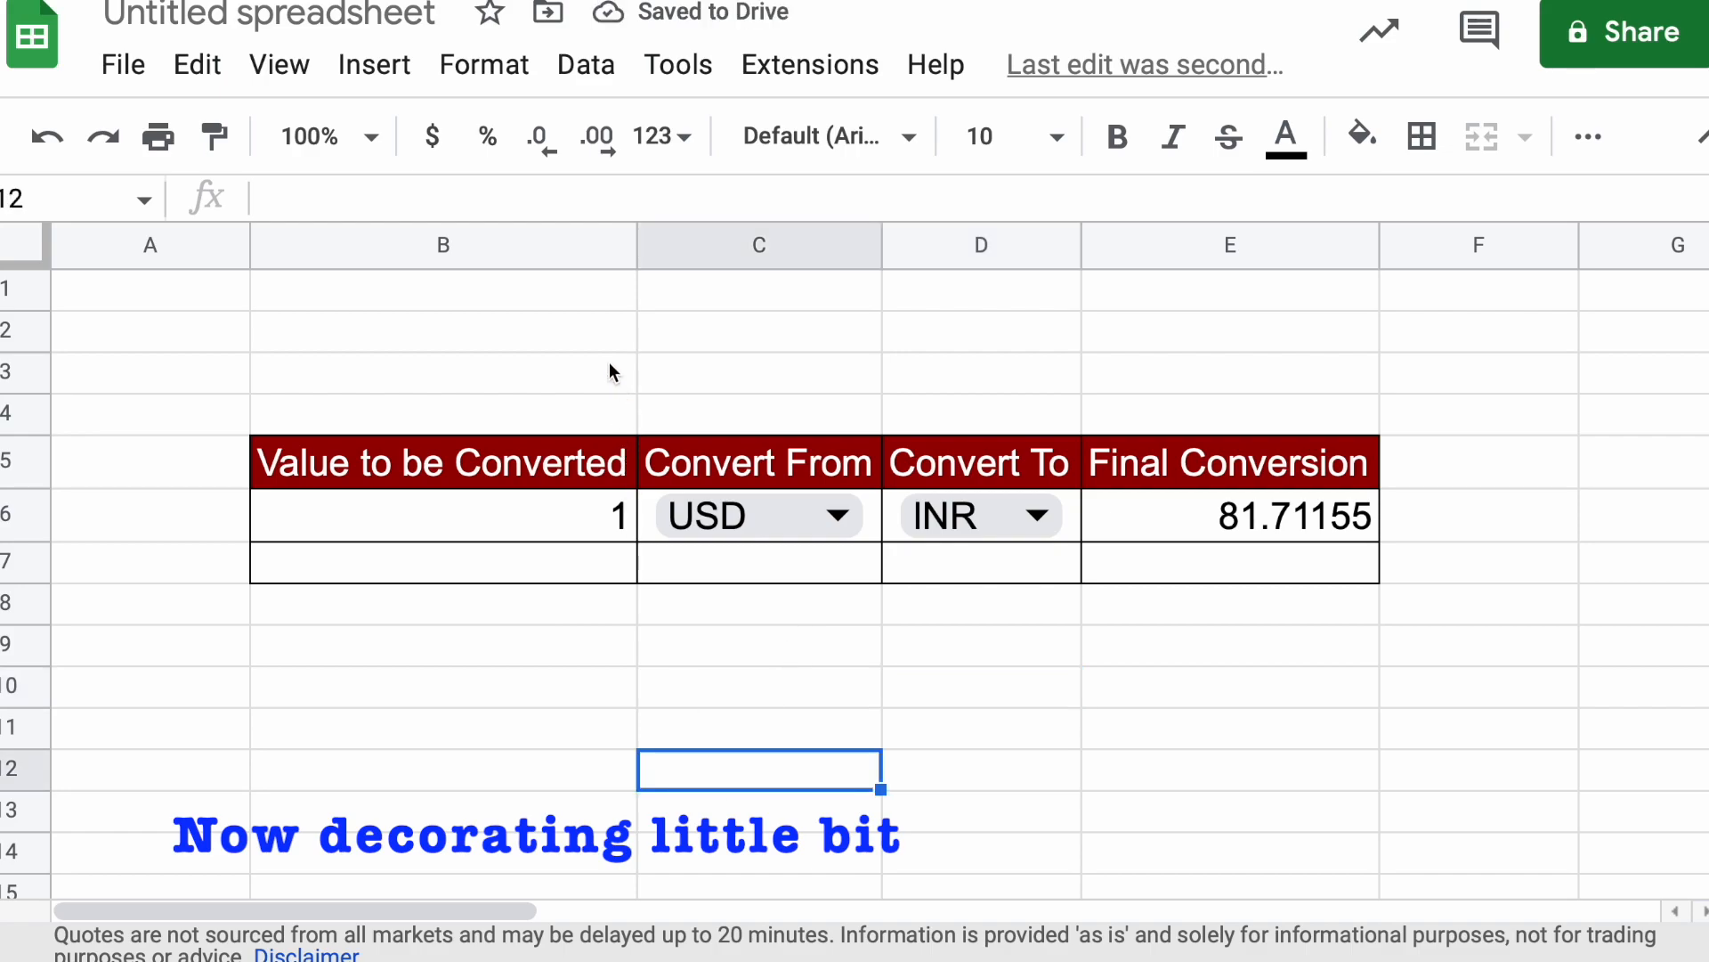
pyautogui.moveTo(632, 365); pyautogui.dragTo(1000, 356)
pyautogui.click(1229, 339)
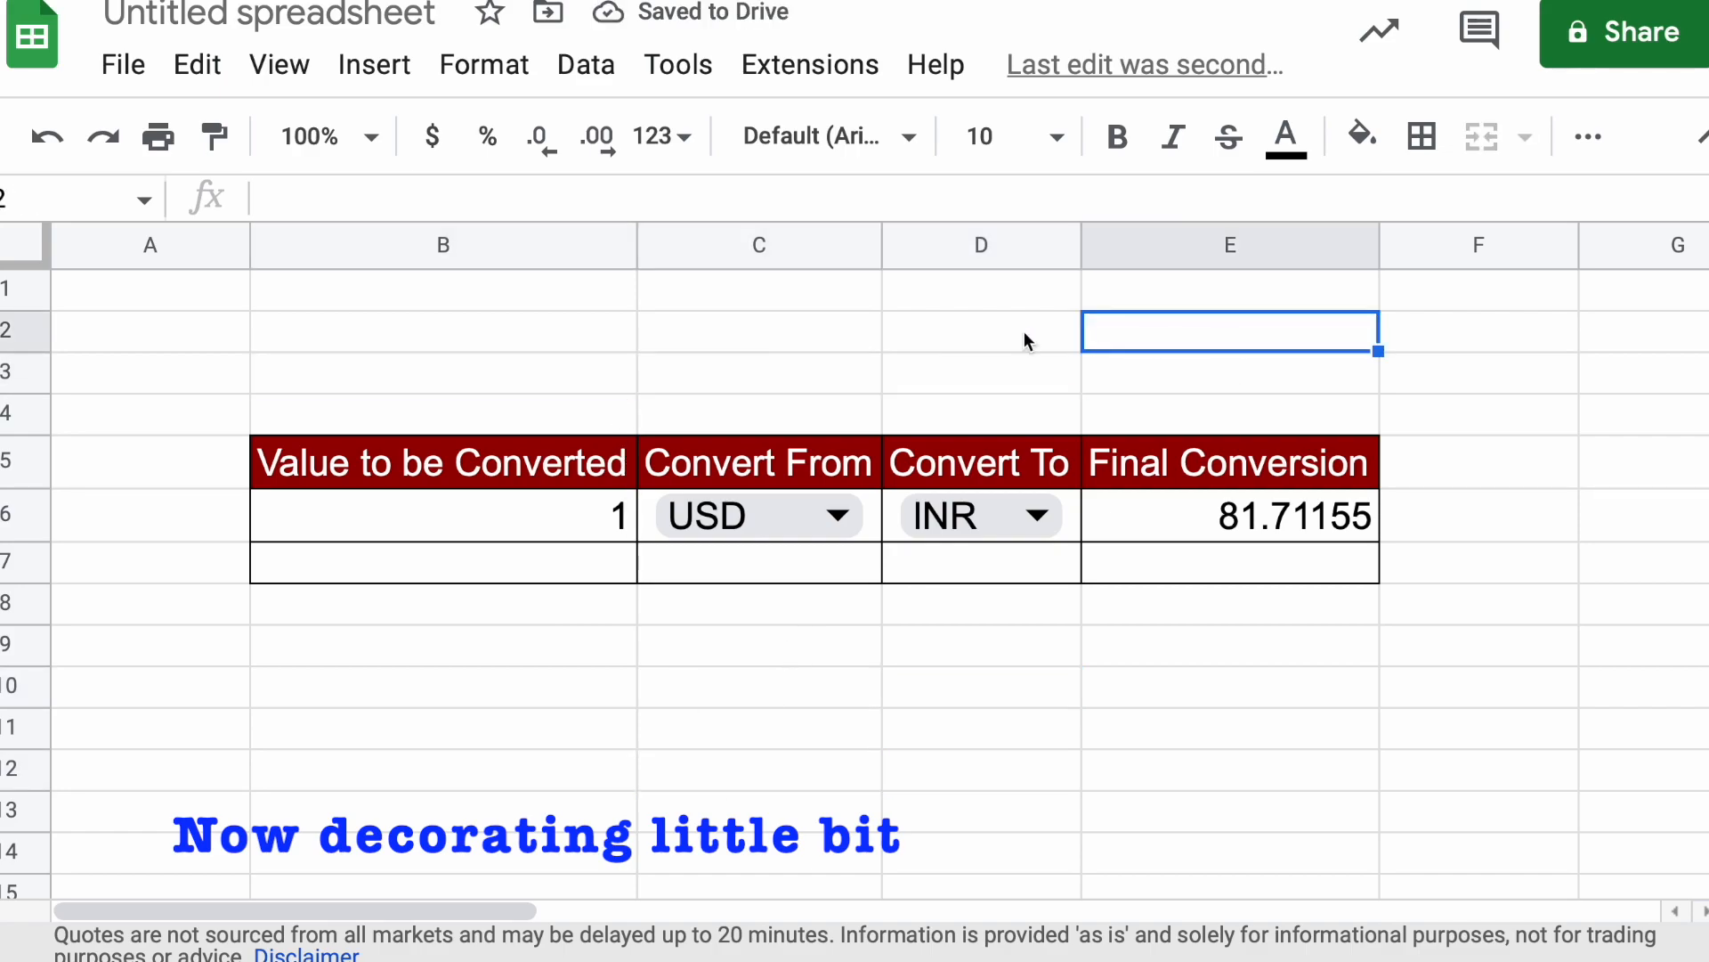
pyautogui.moveTo(666, 368); pyautogui.dragTo(1006, 374)
# Enter the title "Currency Converter" in C3 above the table
pyautogui.click(773, 389)
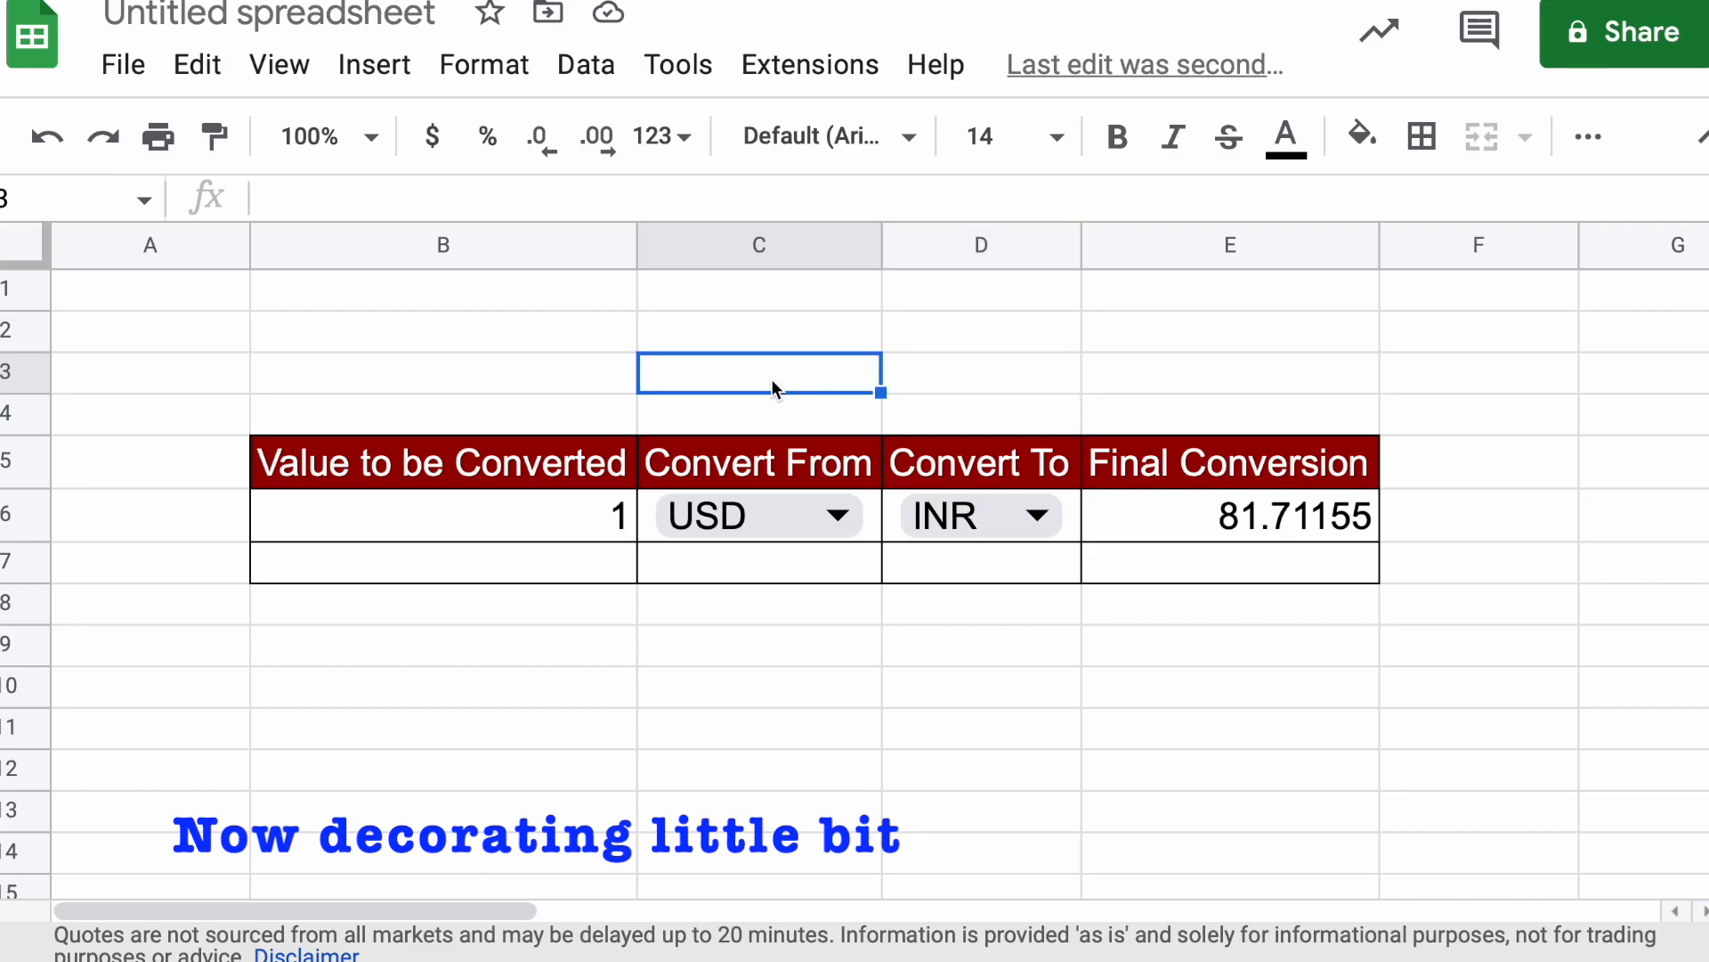
pyautogui.write('Cu')
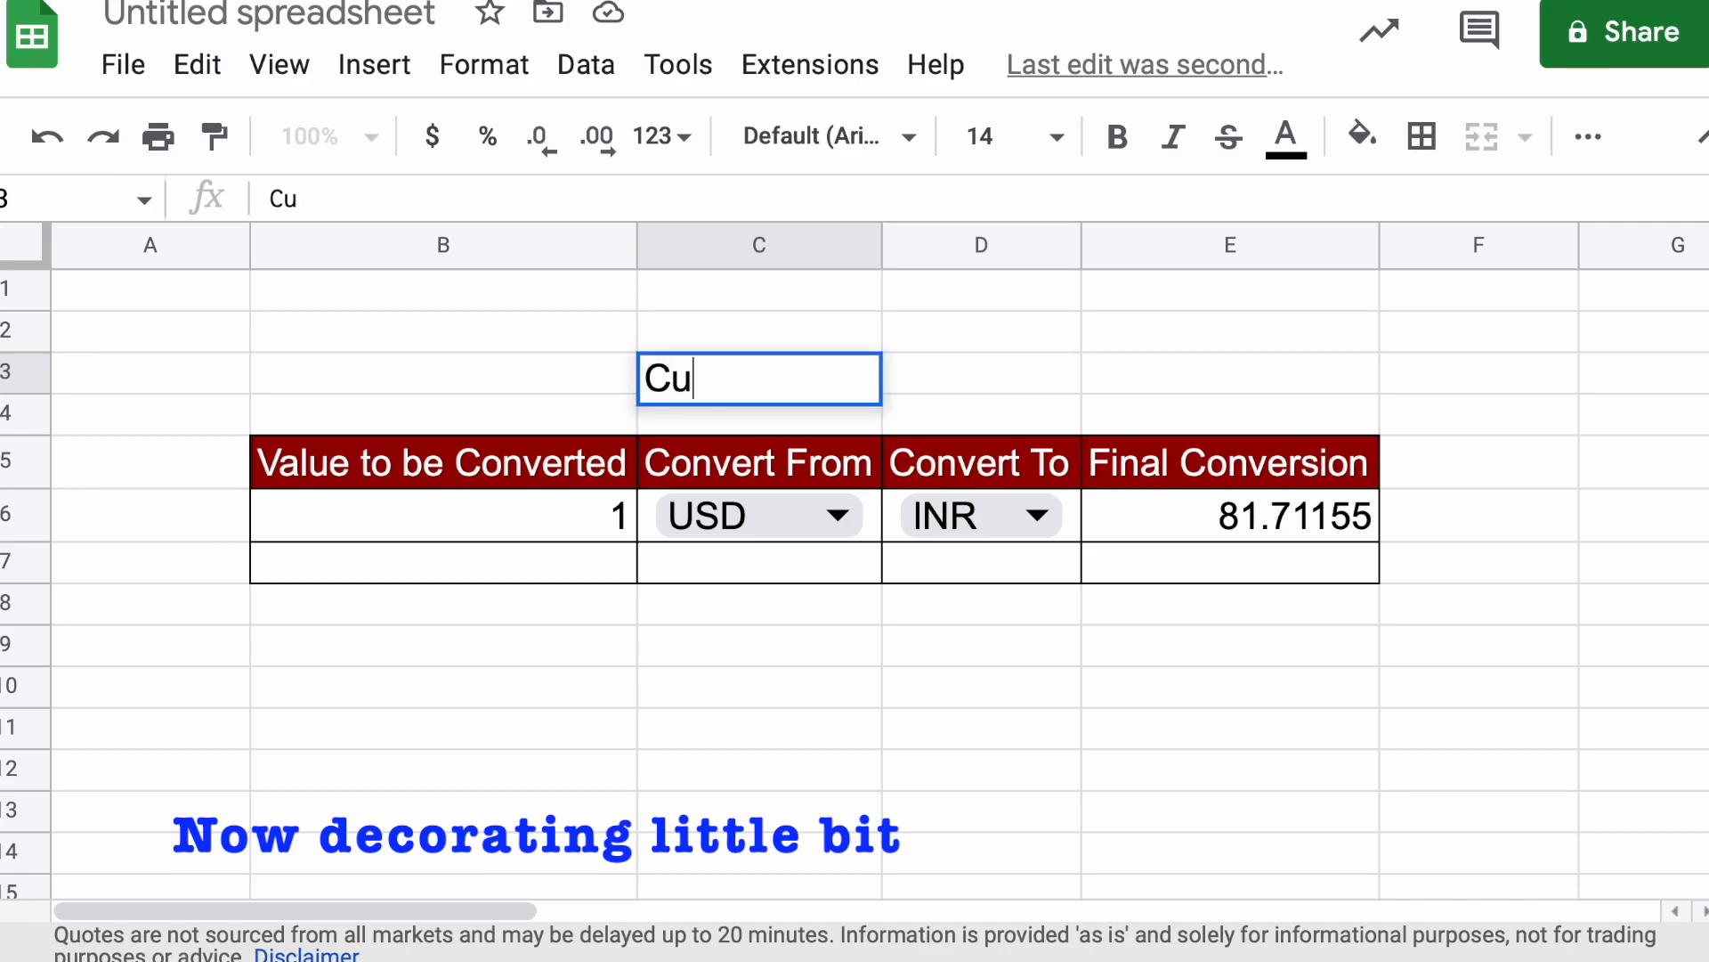
pyautogui.write('rren')
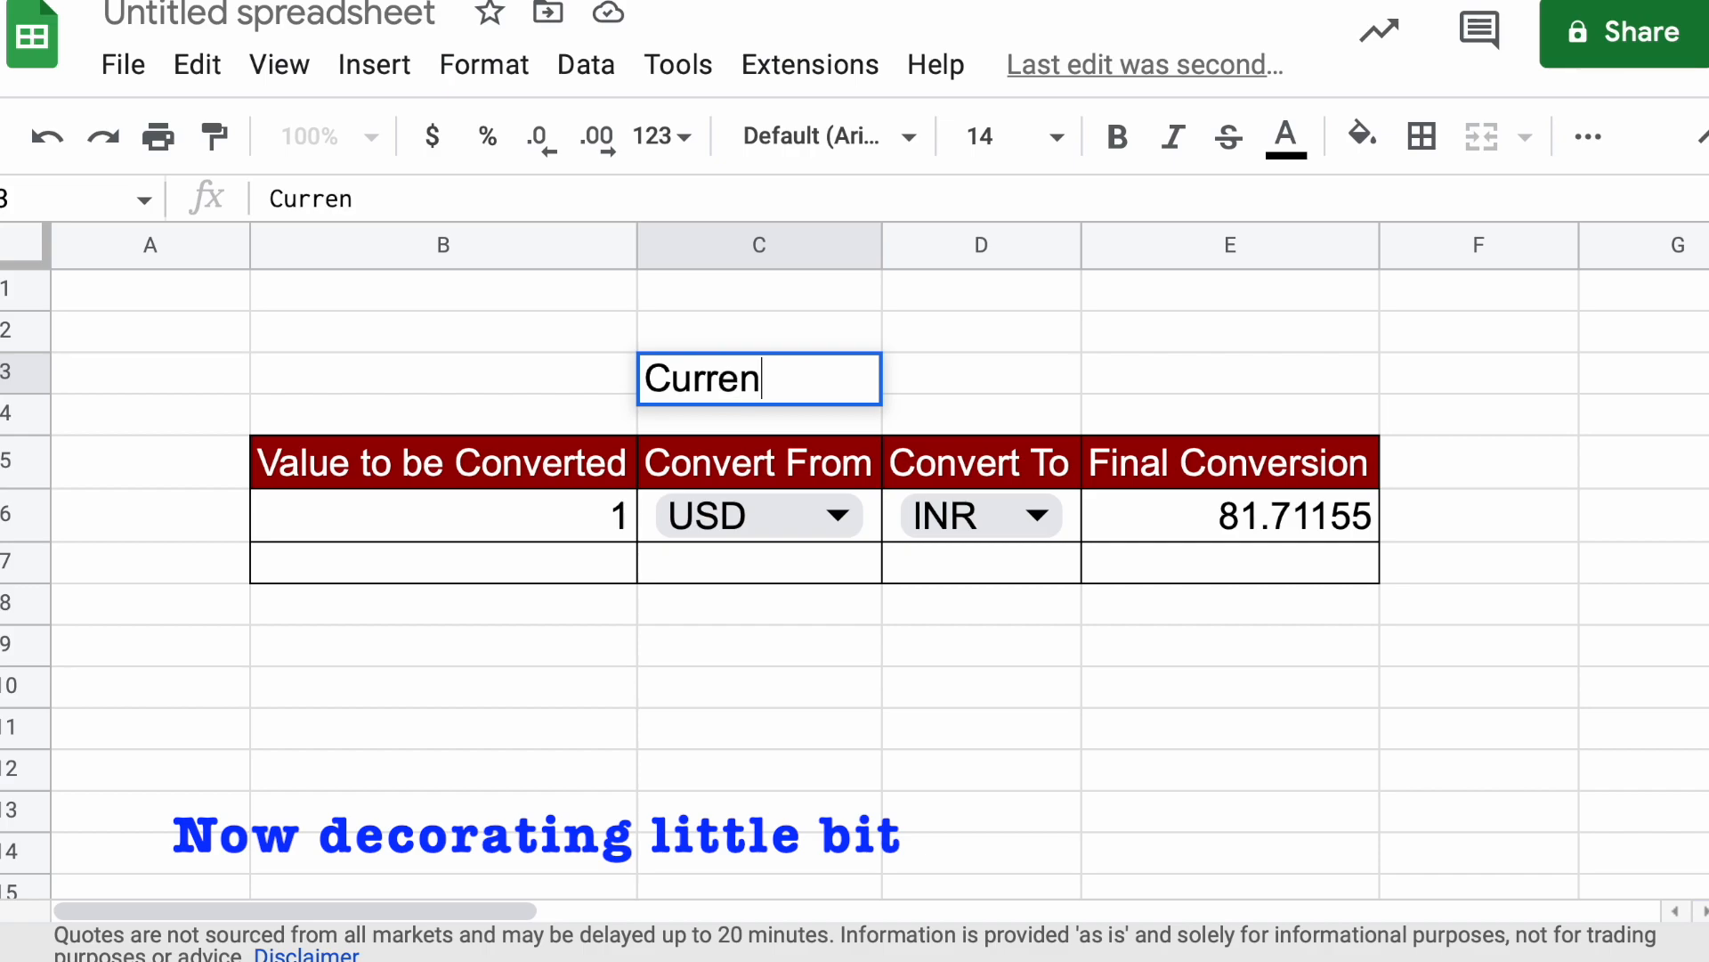
pyautogui.write('cy Converte')
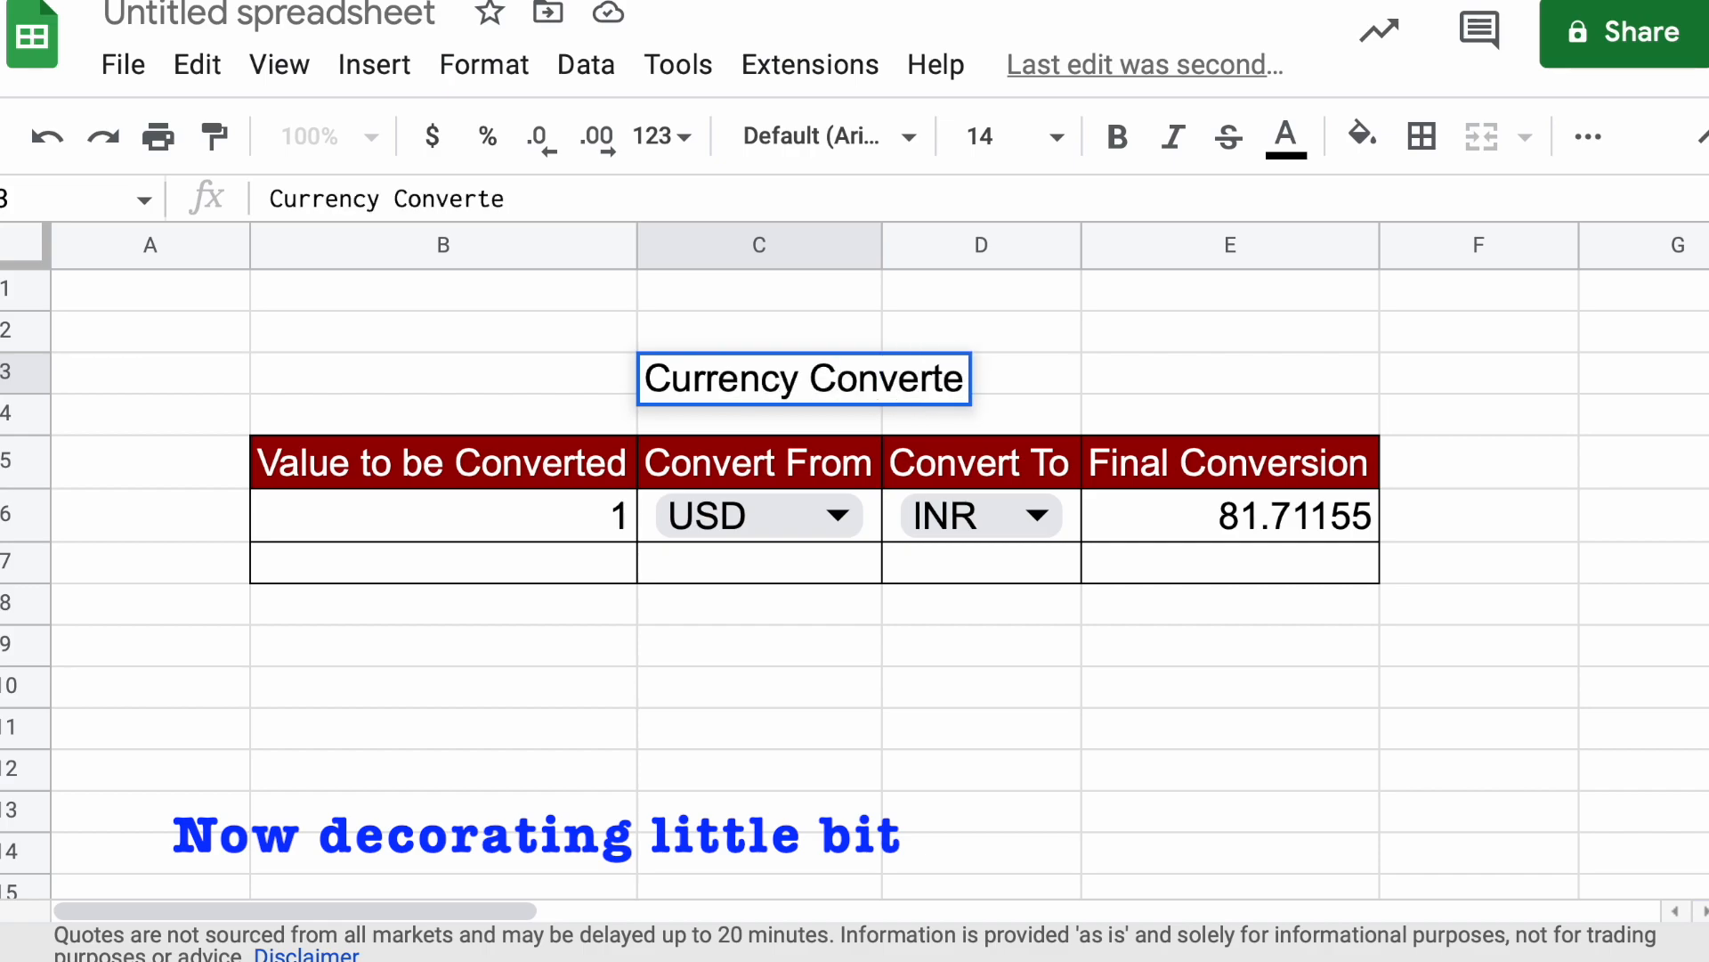
pyautogui.write('r')
pyautogui.click(836, 792)
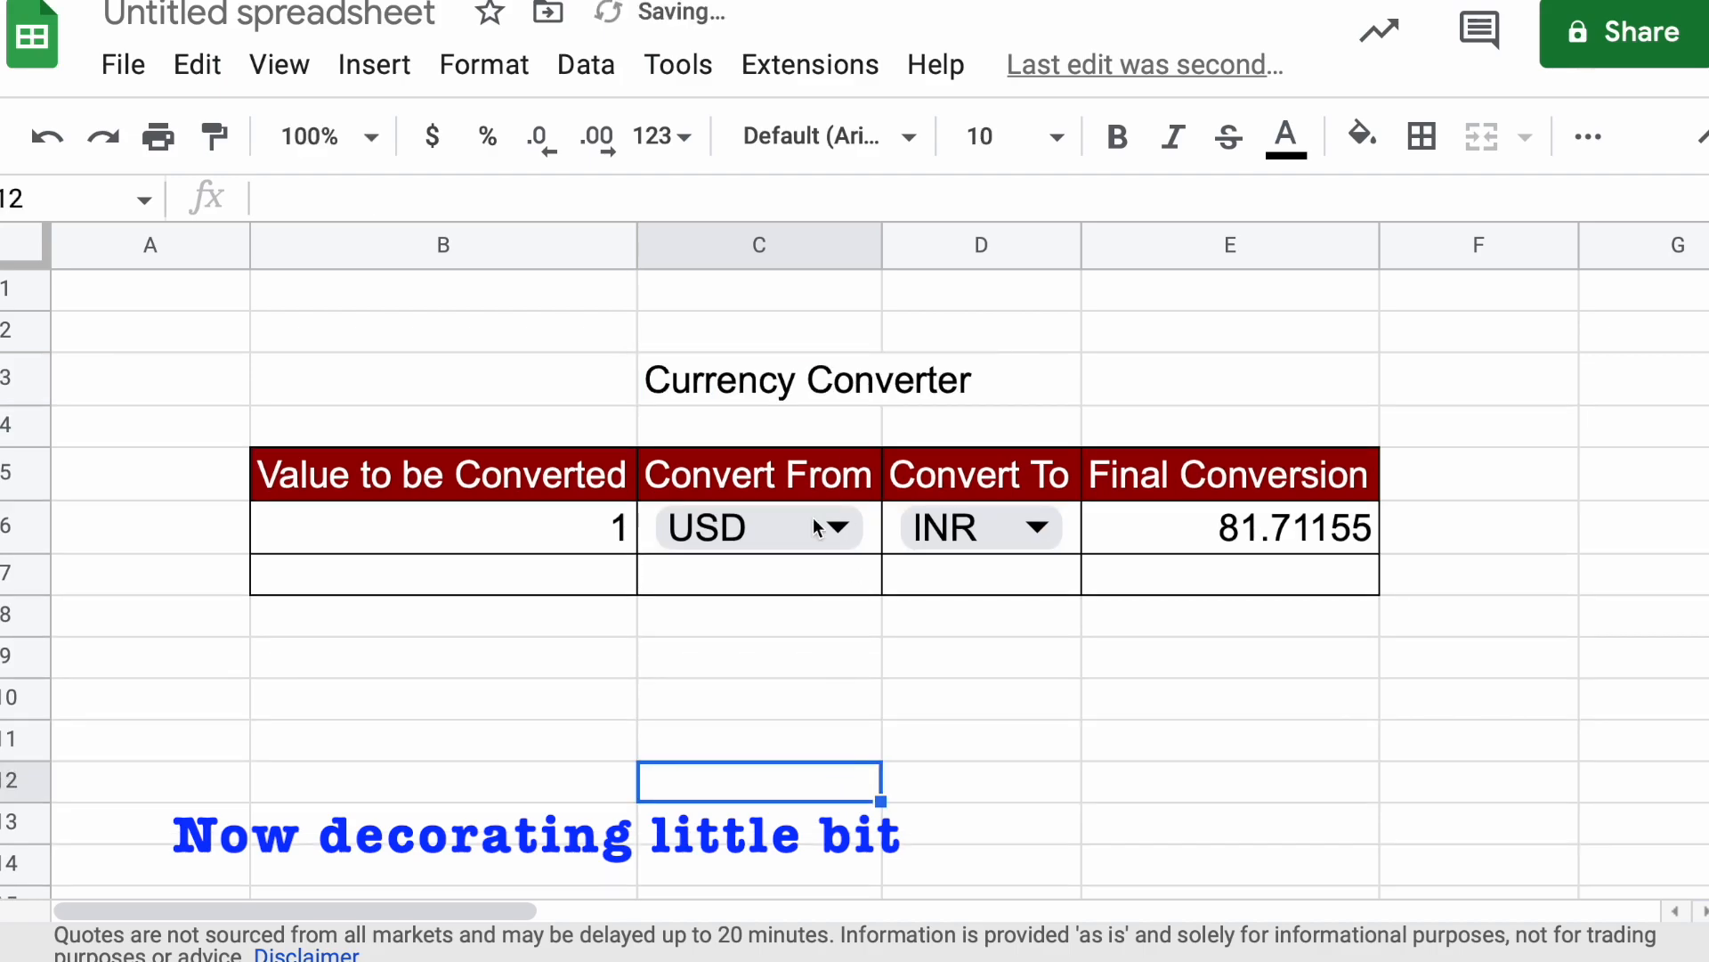
# Merge the title cells C3:D3 into one cell
pyautogui.click(708, 392)
pyautogui.click(1113, 369)
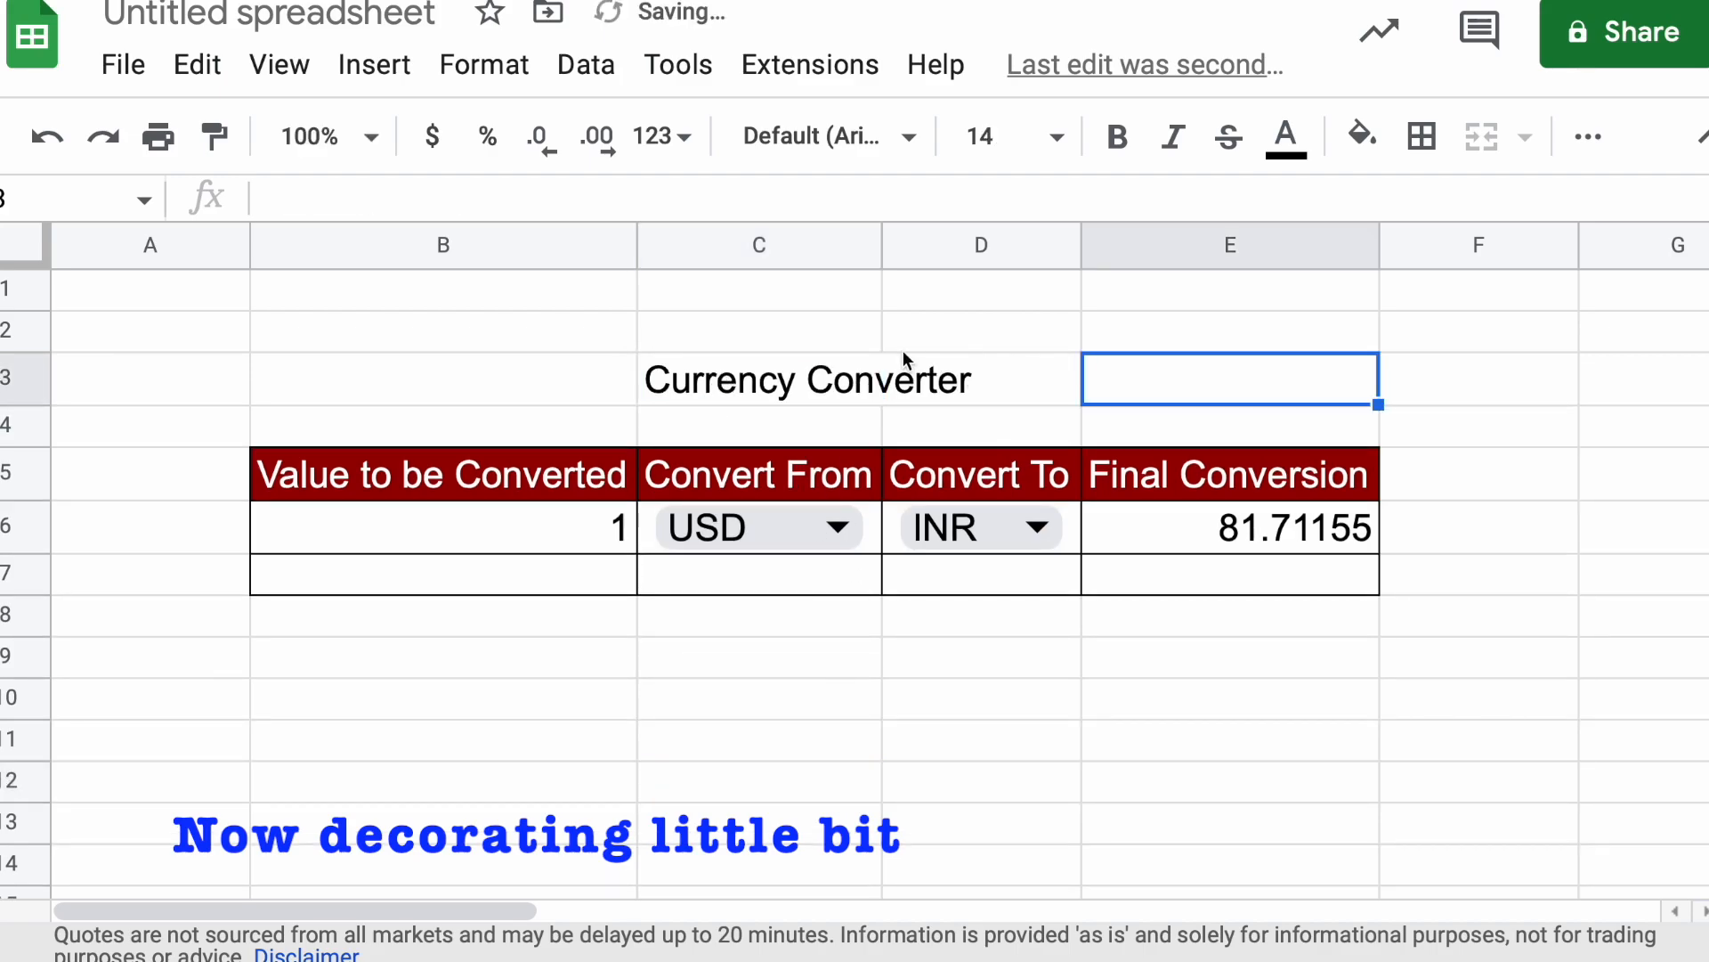
pyautogui.moveTo(663, 381); pyautogui.dragTo(1046, 398)
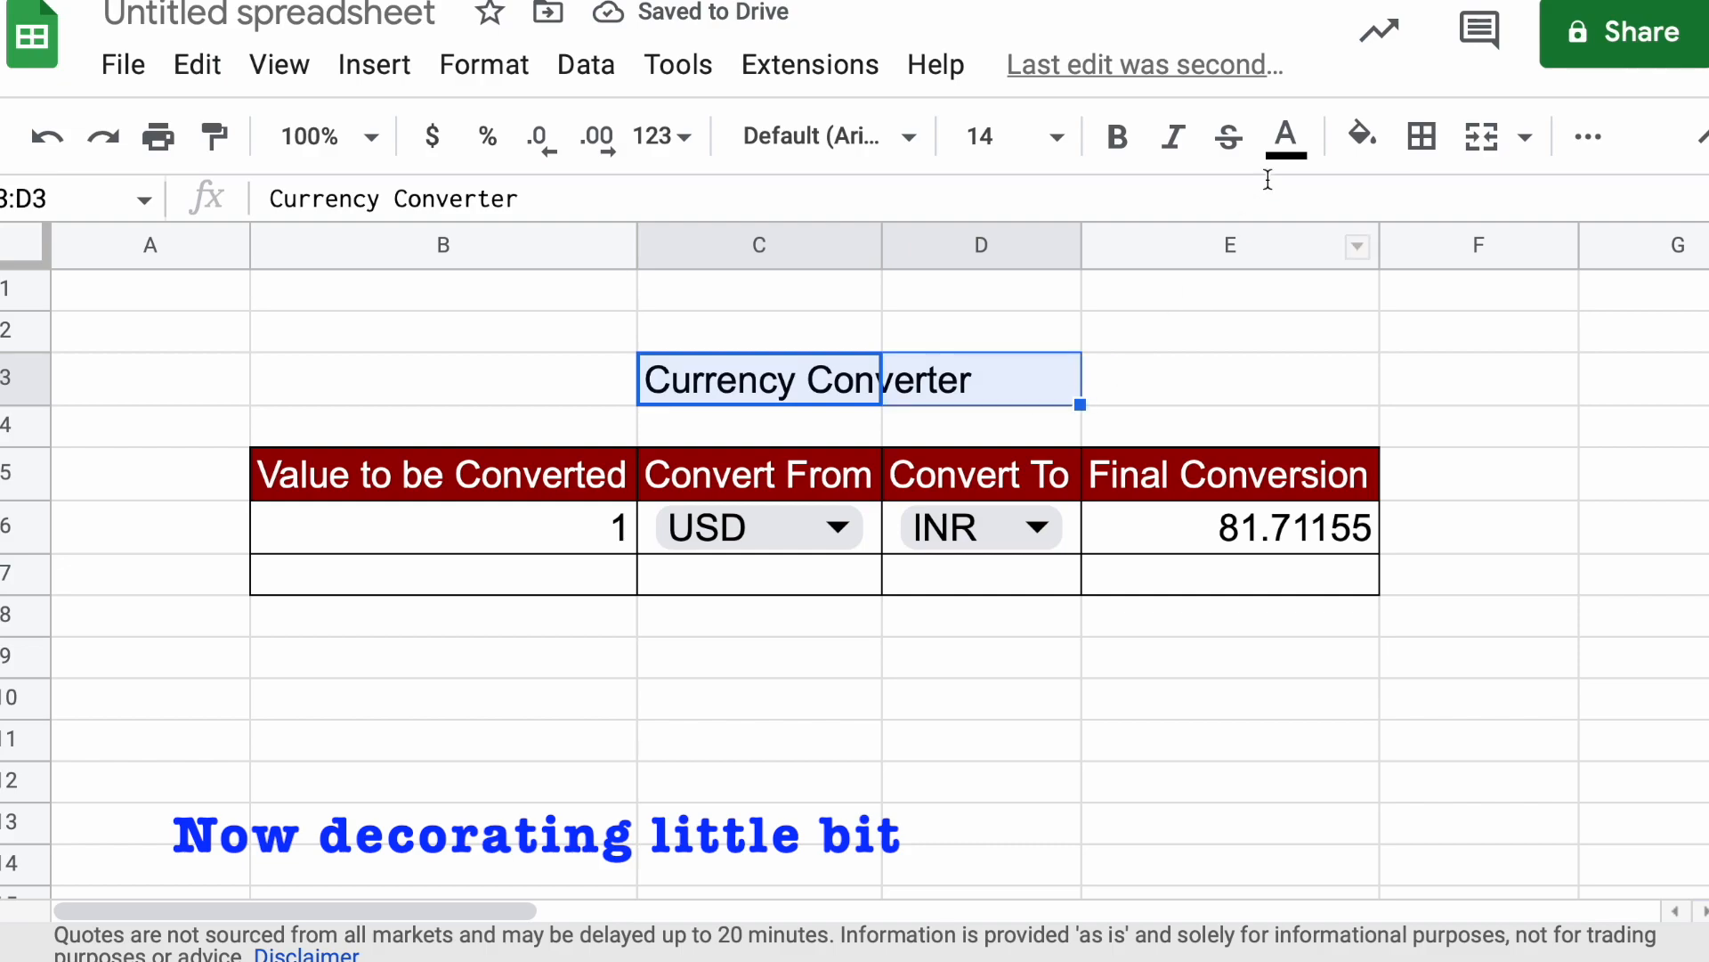
pyautogui.click(1496, 149)
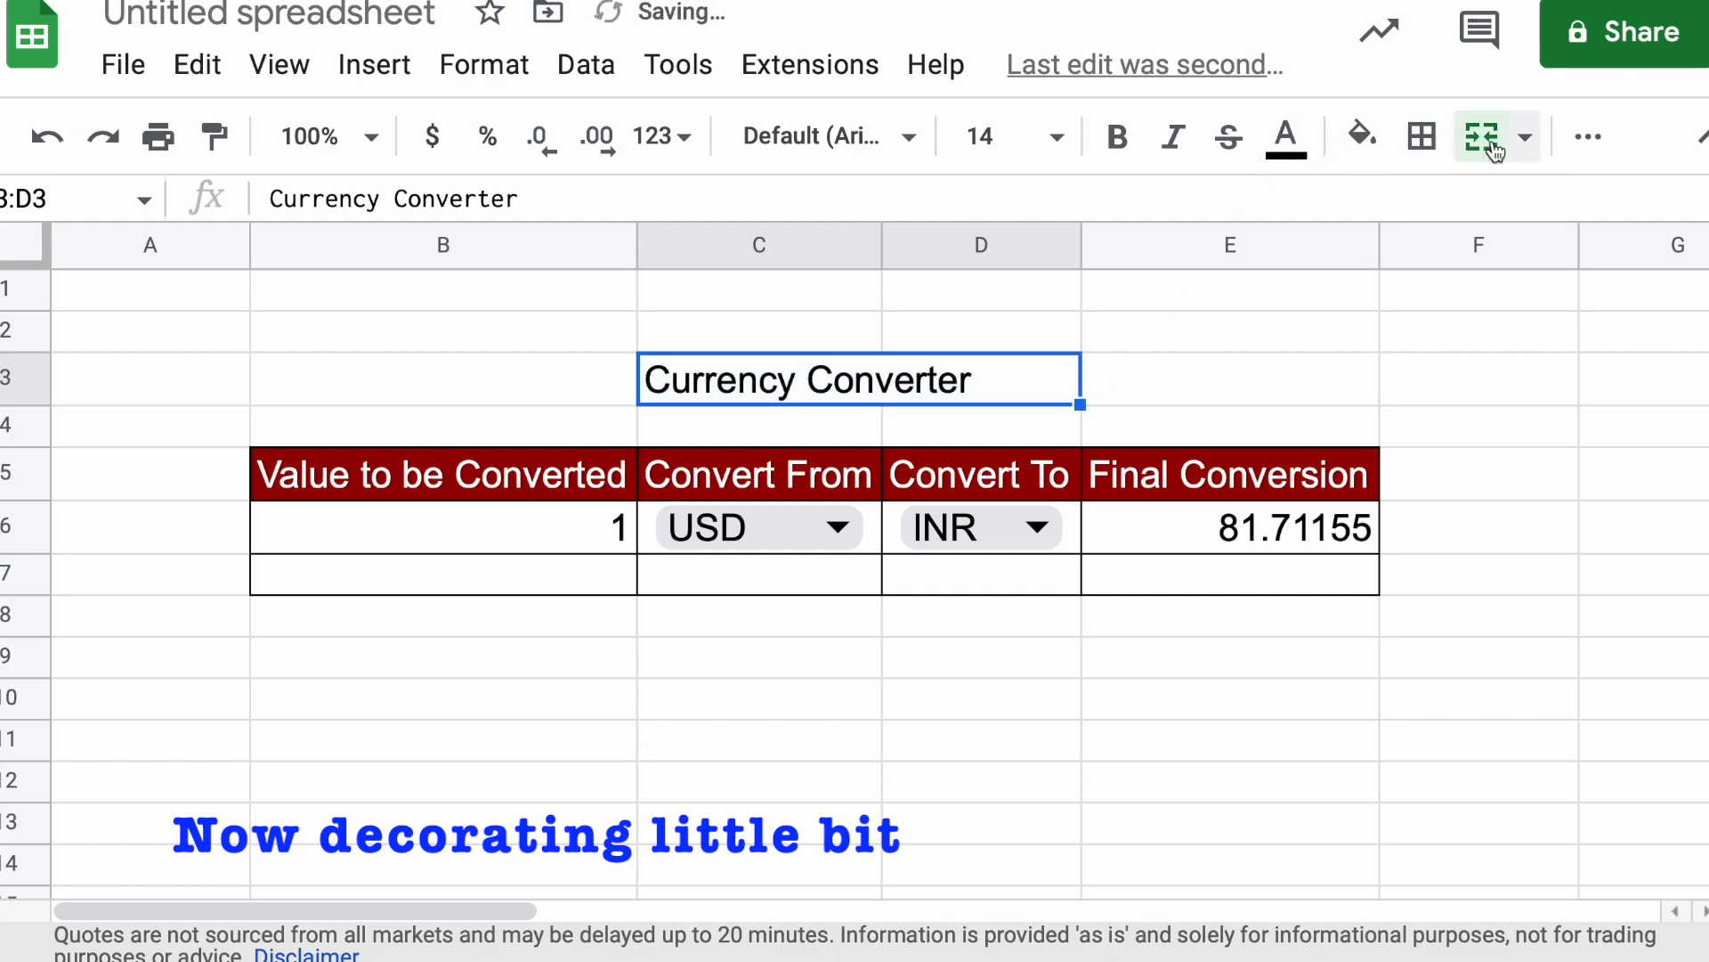
pyautogui.click(800, 860)
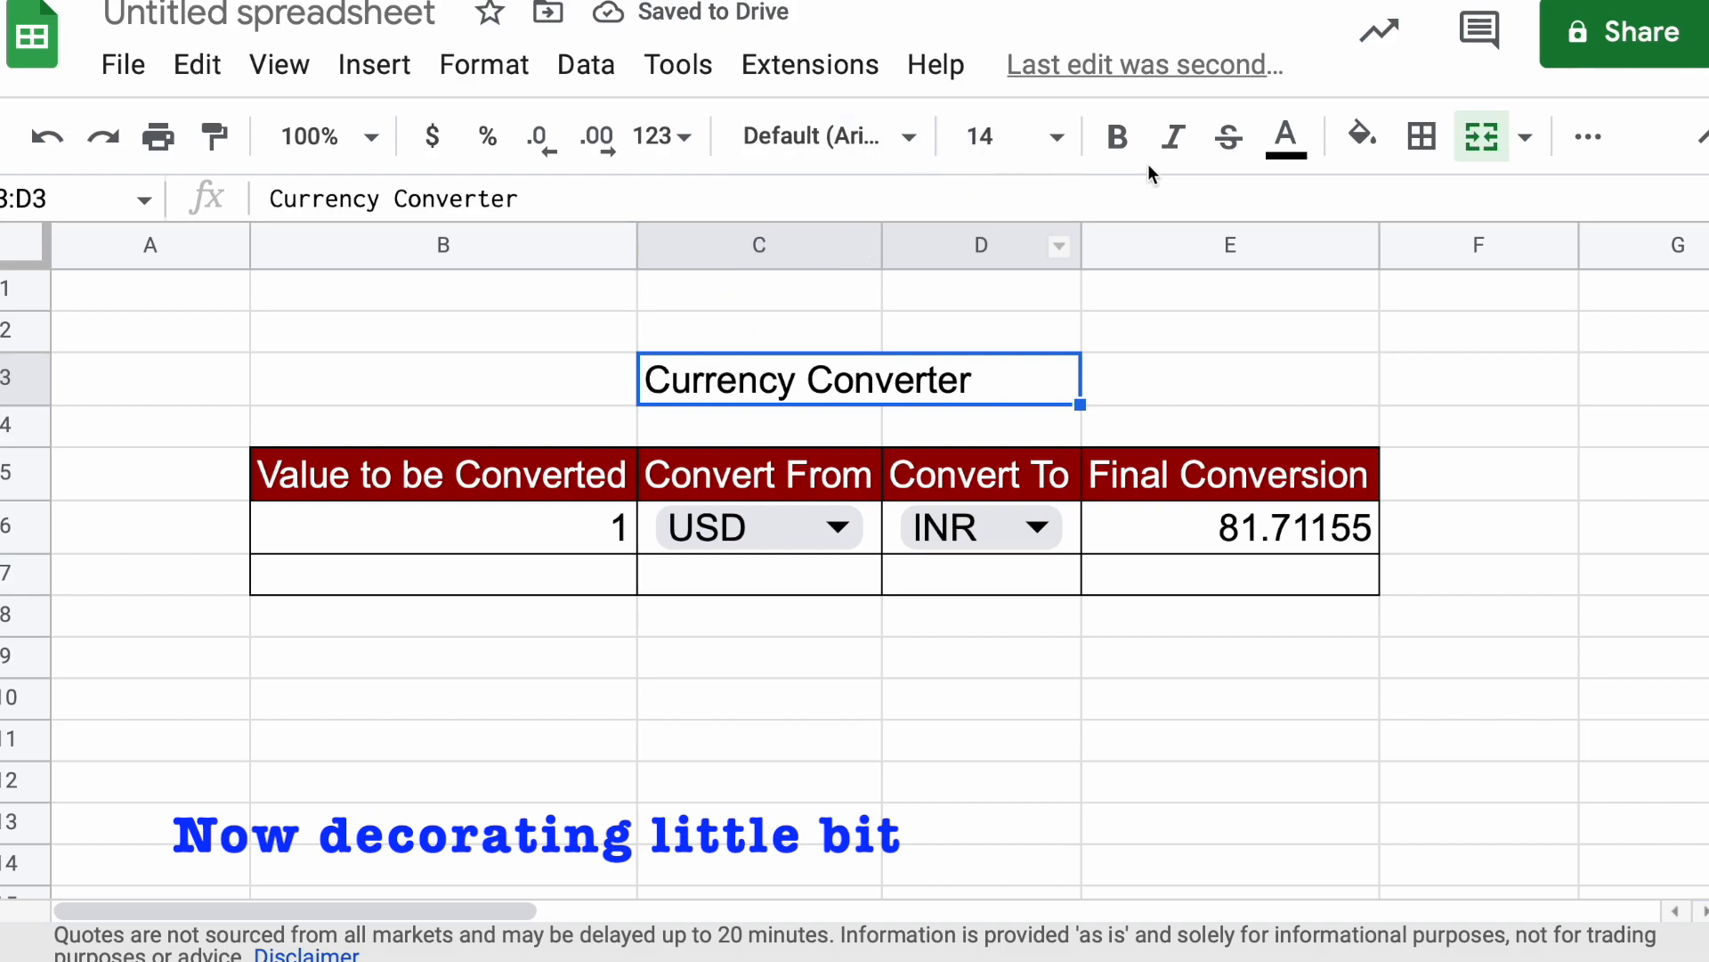
# Give the merged title cell C3:D3 a dark red fill and white text
pyautogui.click(1361, 135)
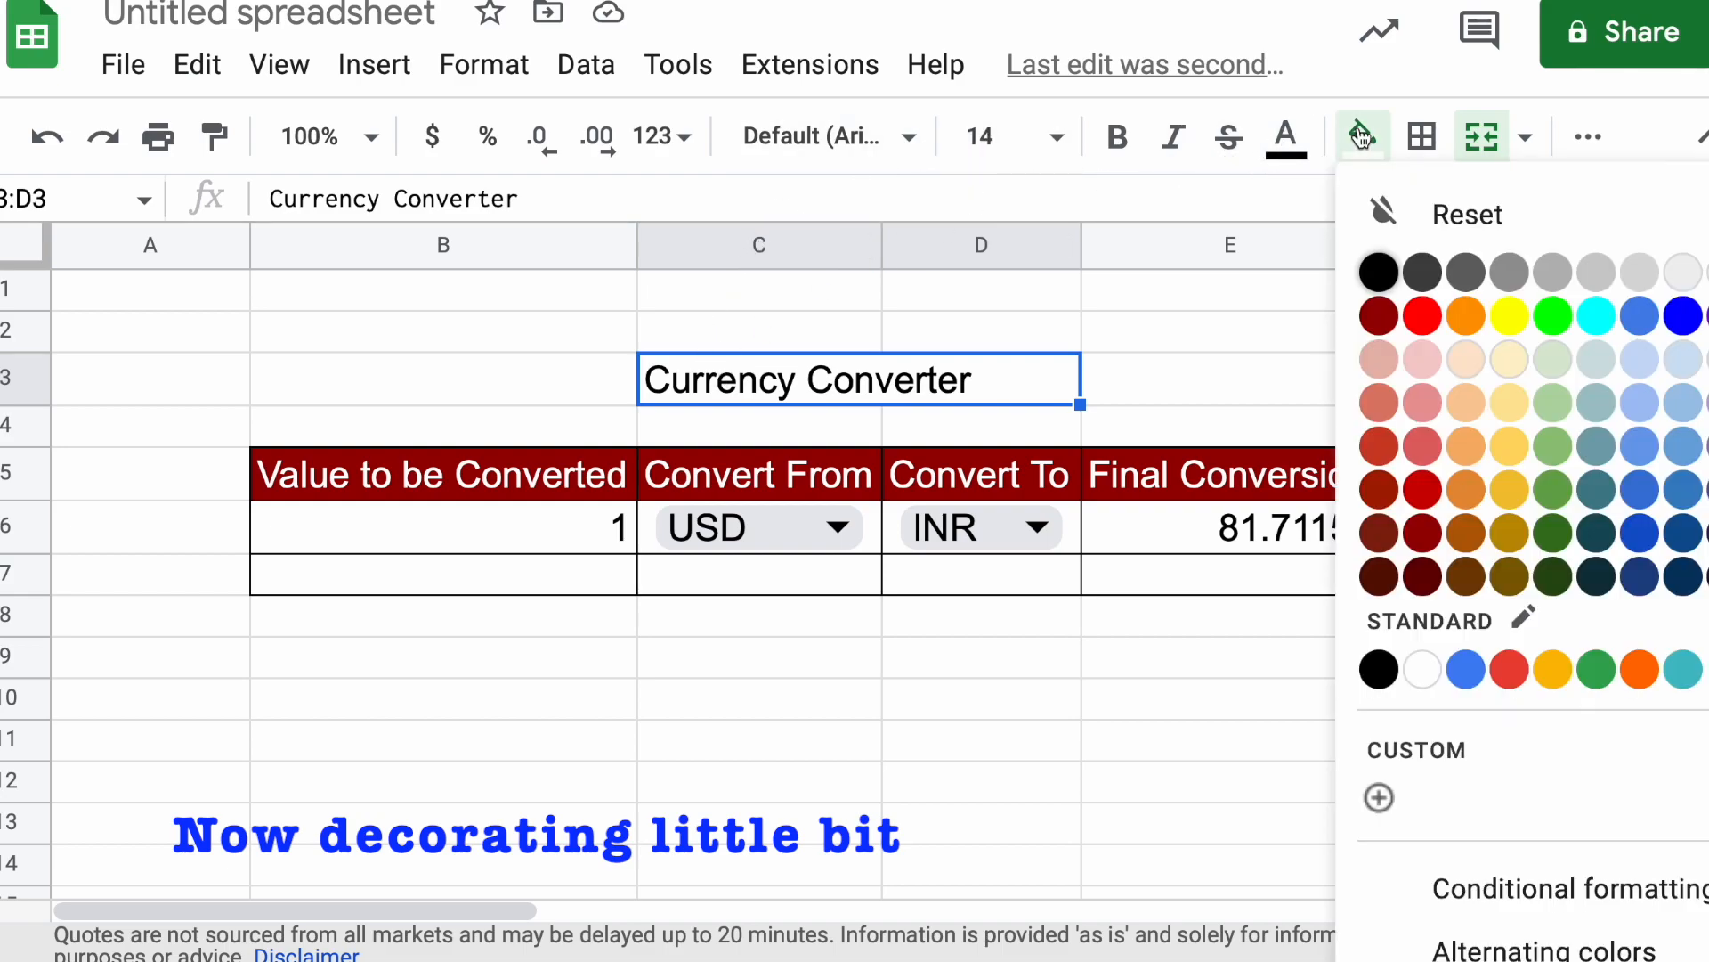
pyautogui.click(1378, 316)
pyautogui.click(1285, 135)
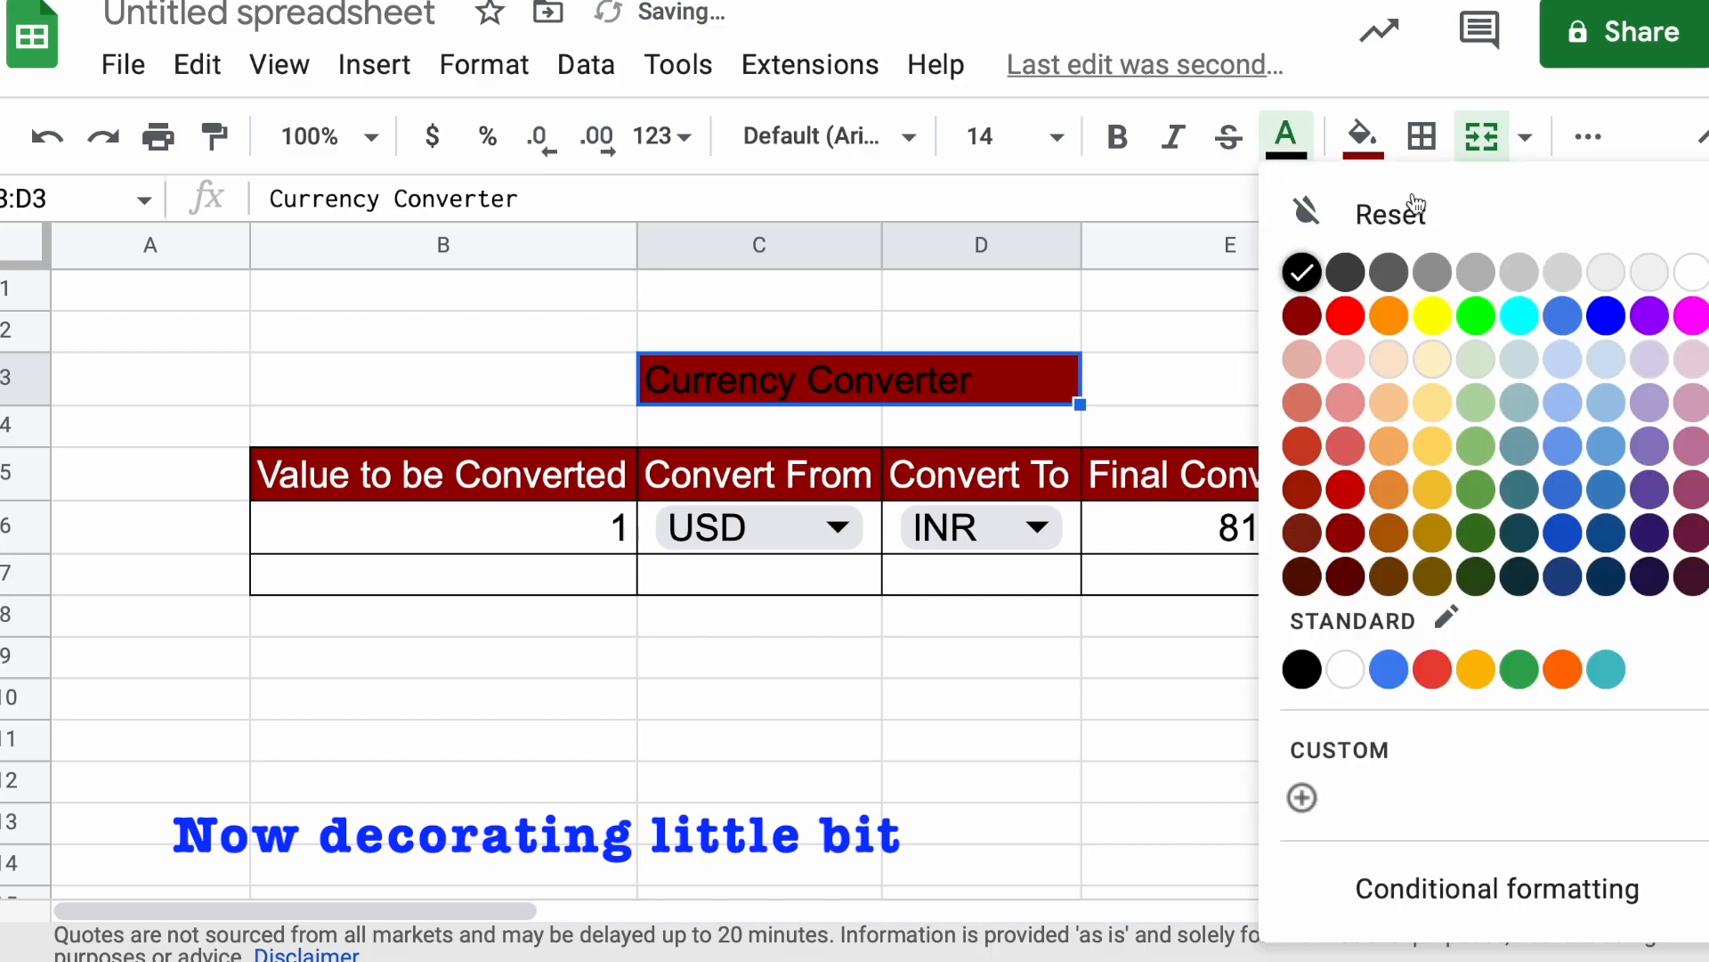
pyautogui.click(1690, 276)
pyautogui.click(813, 759)
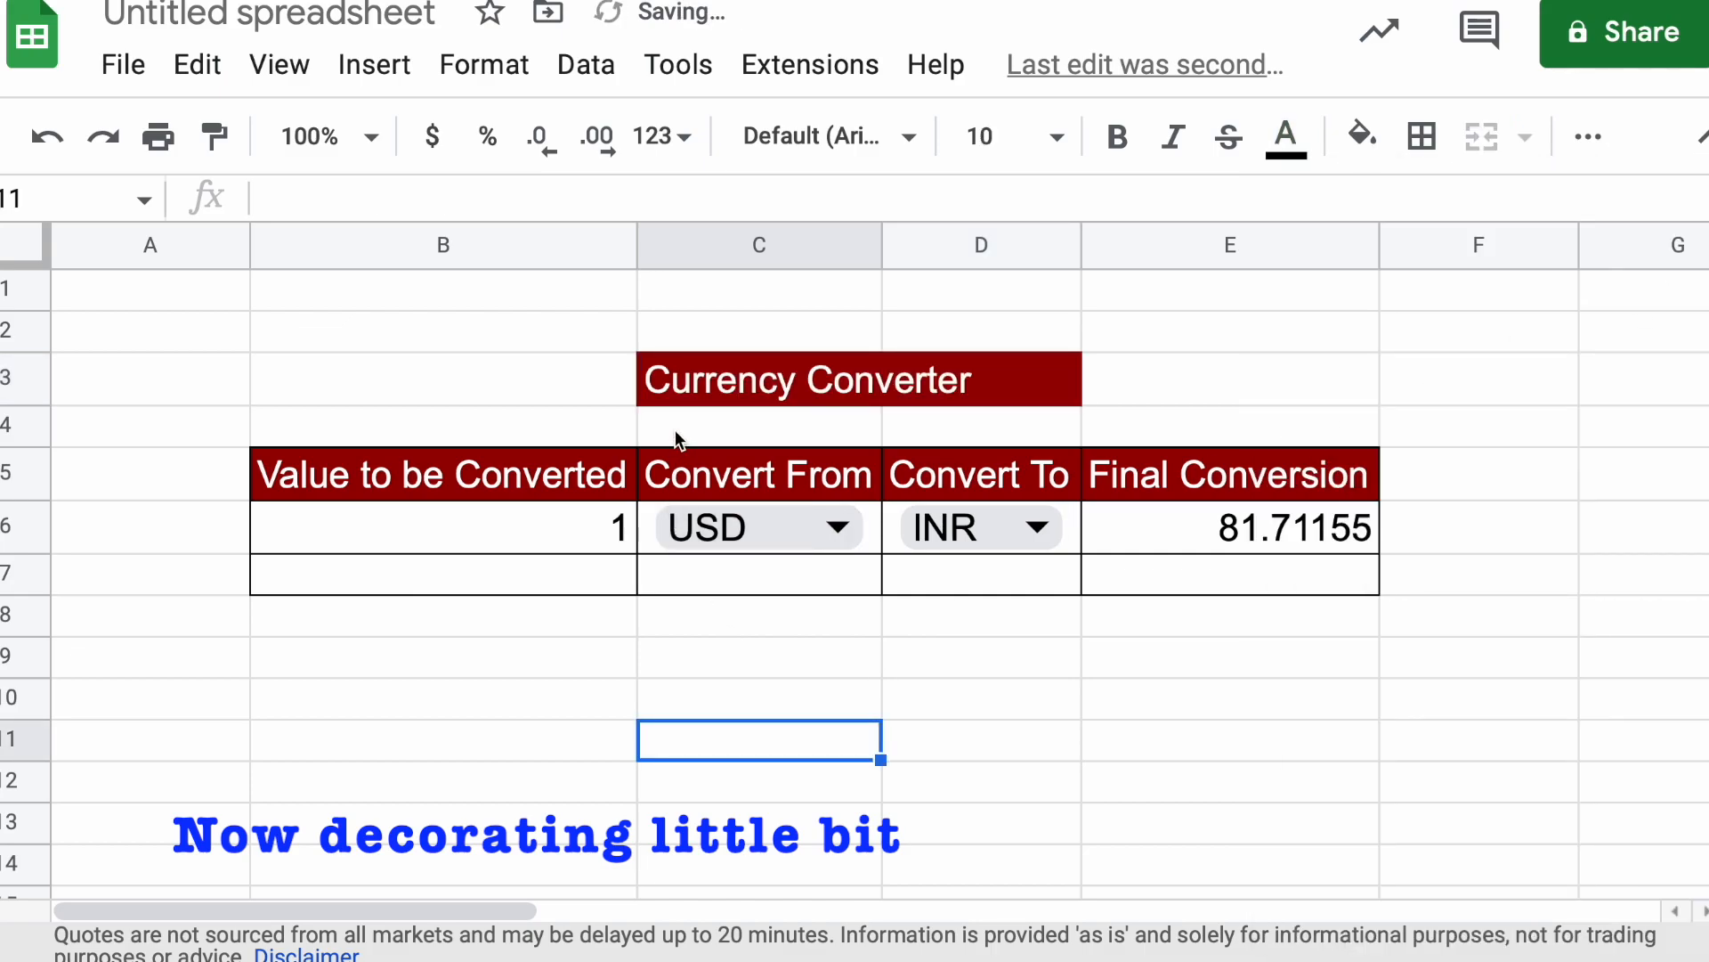
# Apply borders to the empty cells C4:D4 between the title and the converter headings
pyautogui.moveTo(681, 427); pyautogui.dragTo(954, 428)
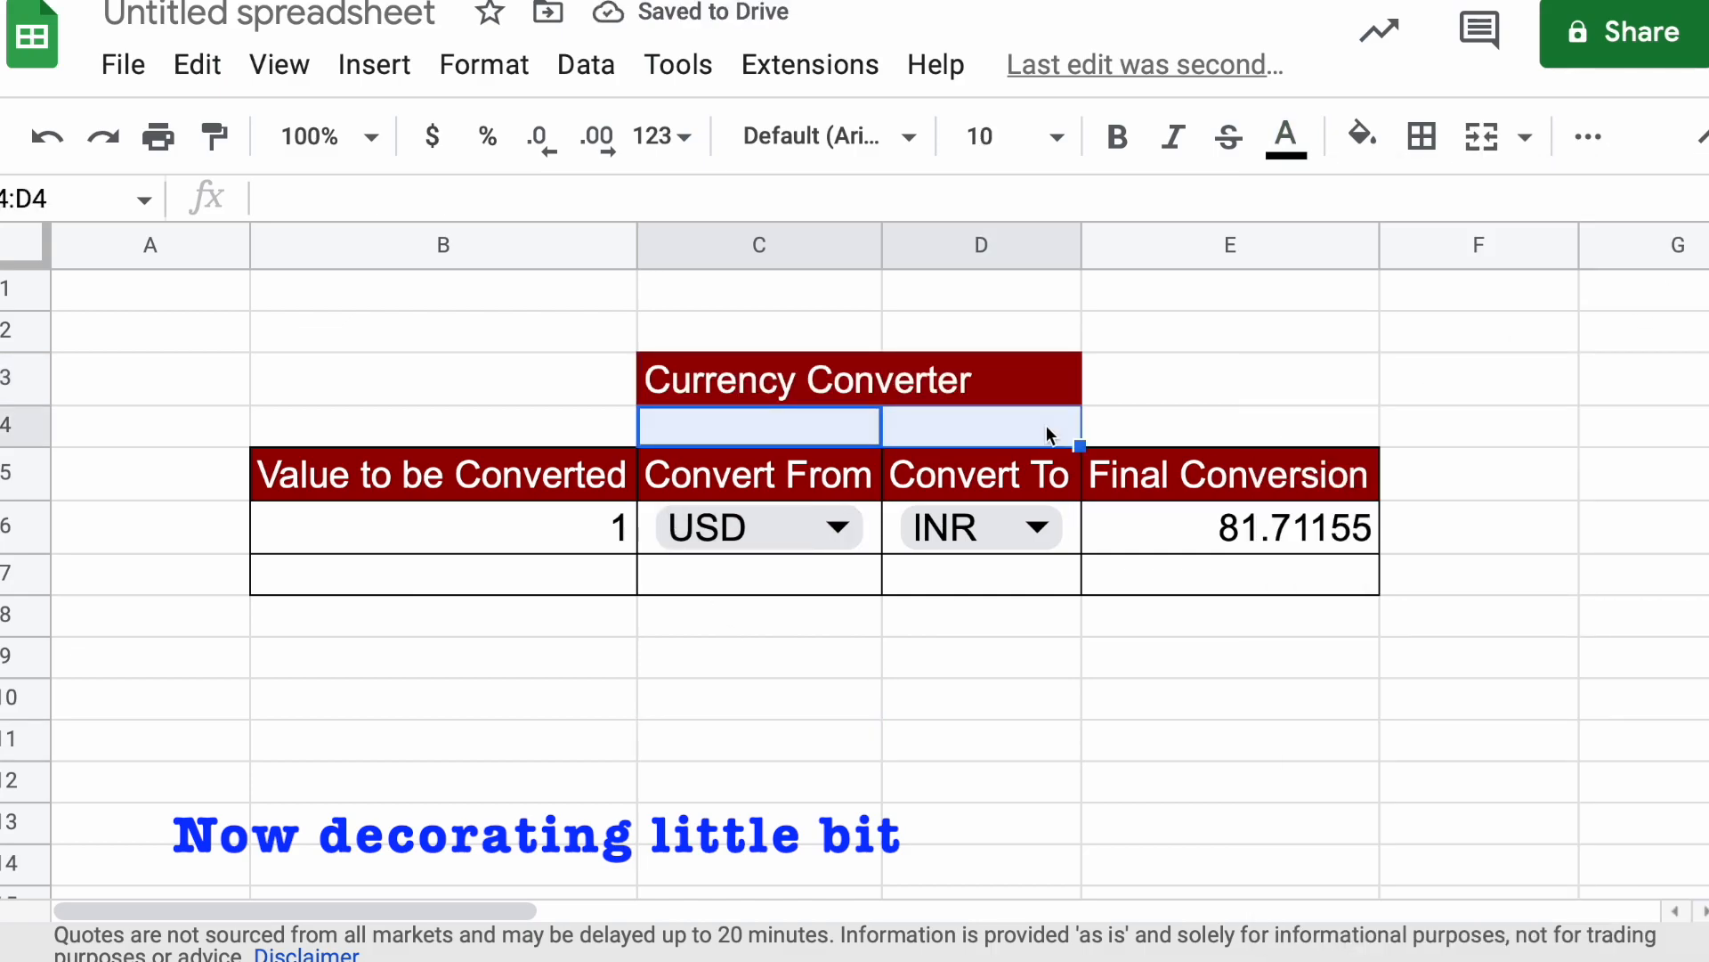
pyautogui.click(1422, 136)
pyautogui.click(1651, 214)
pyautogui.click(1136, 830)
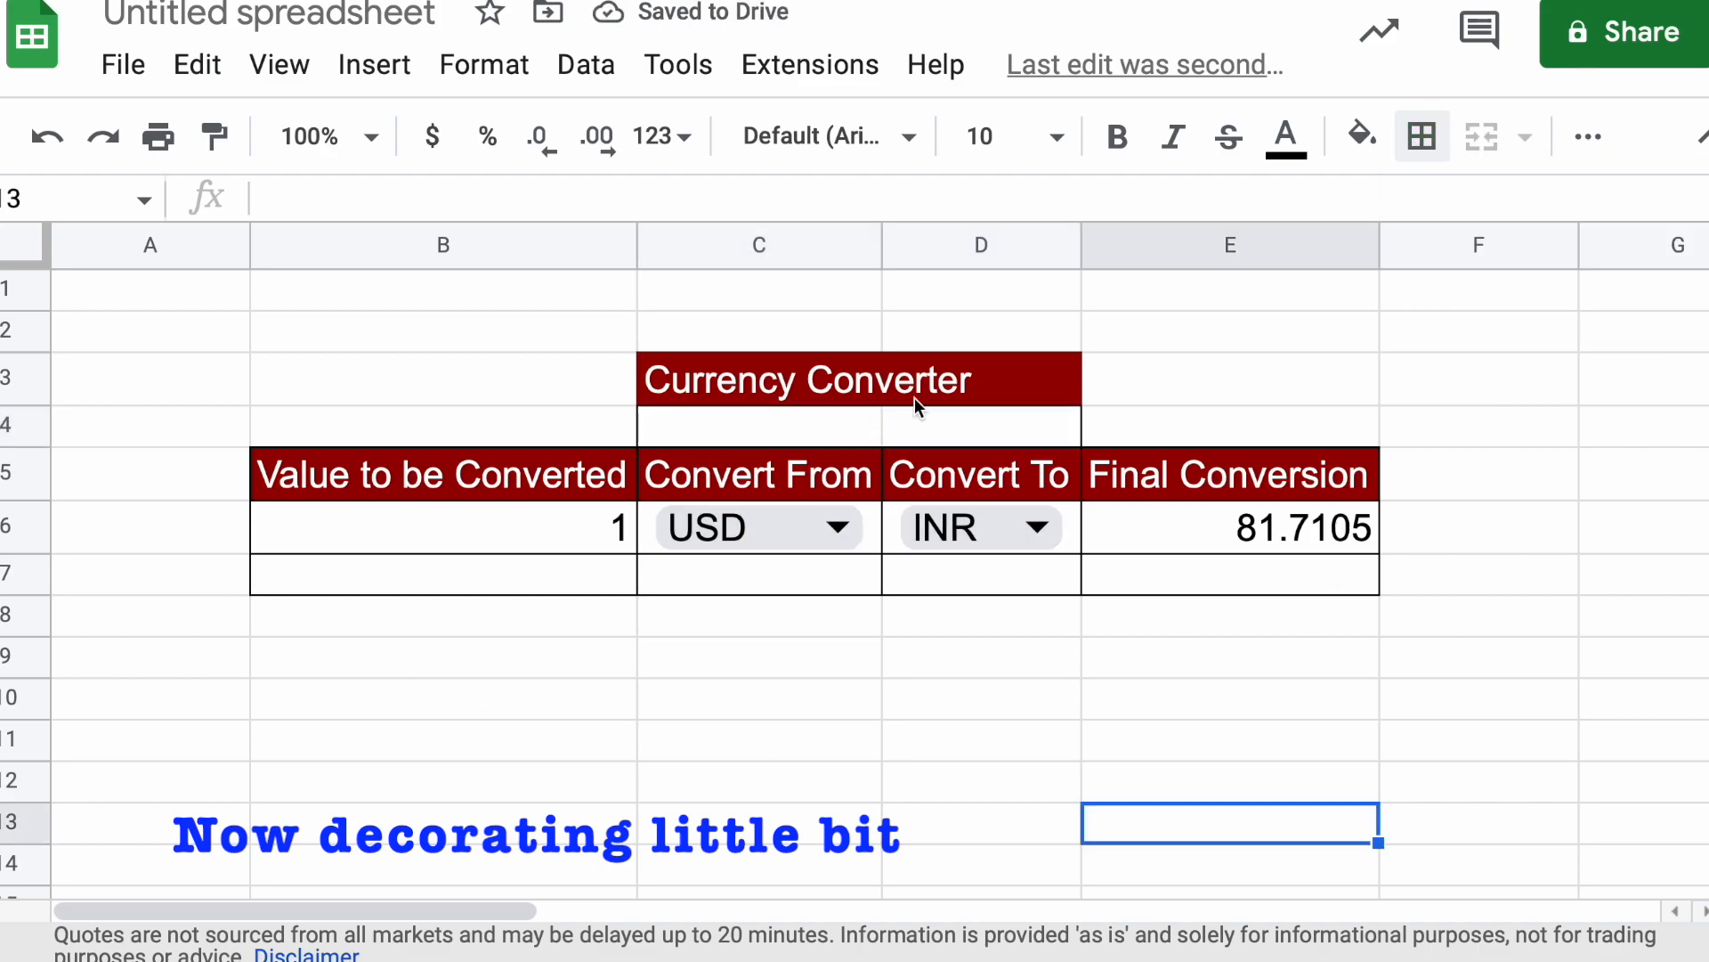
pyautogui.click(997, 382)
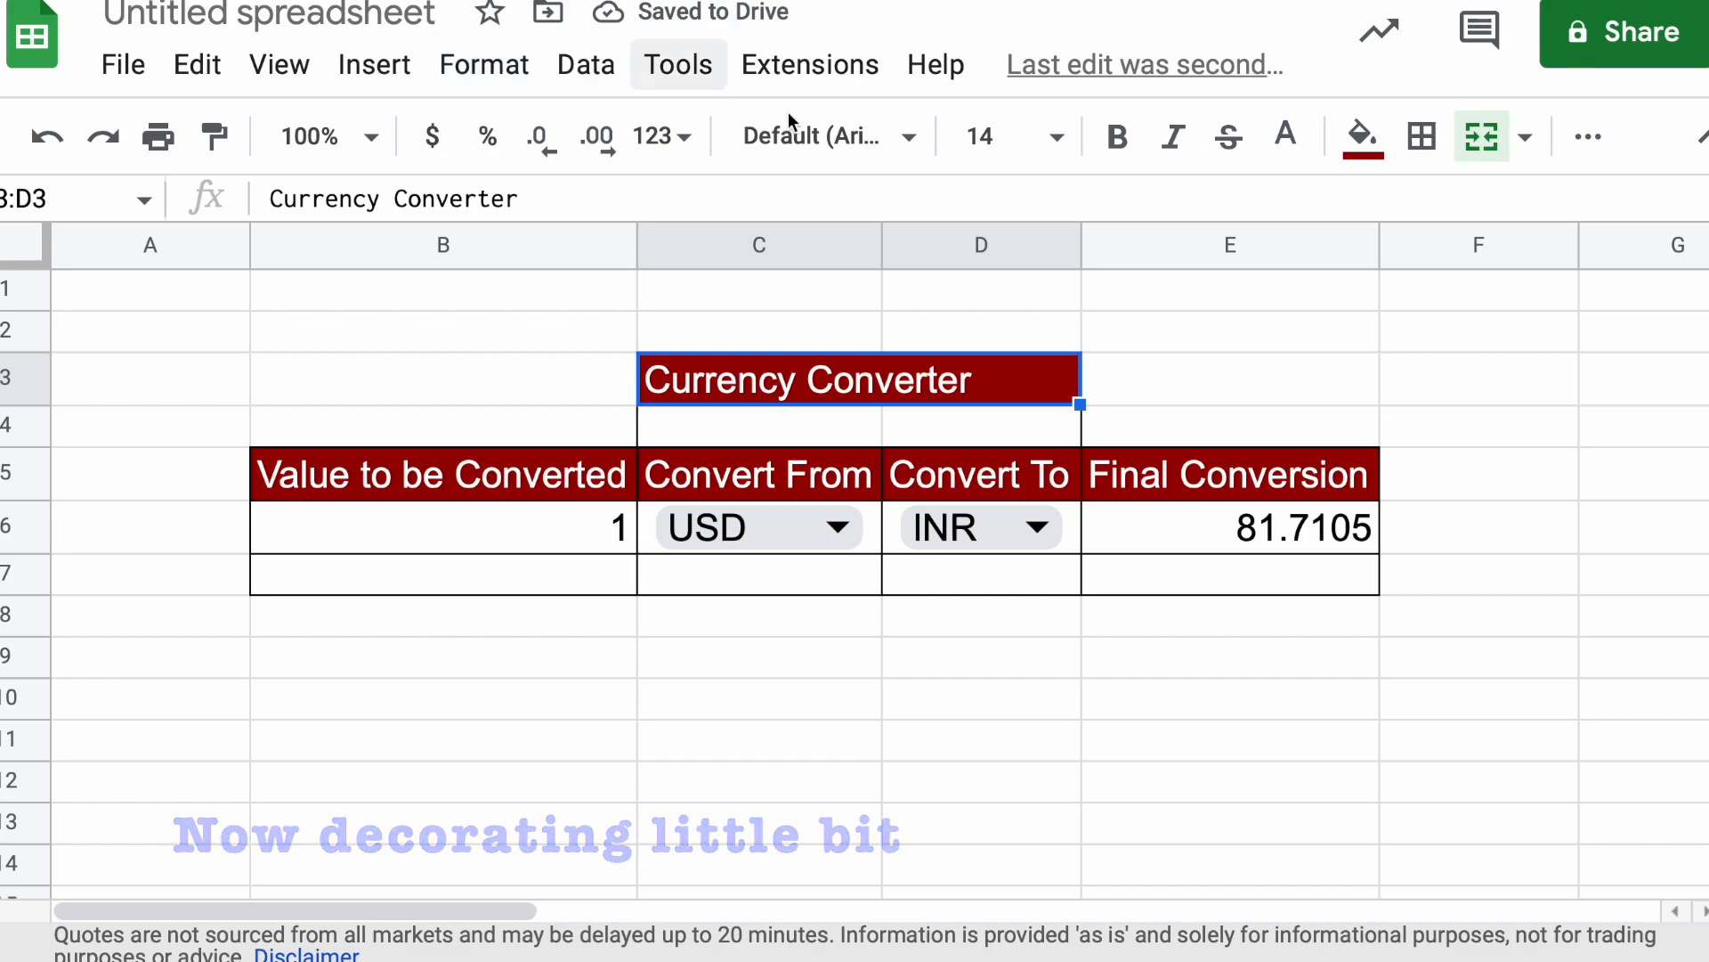
pyautogui.click(1038, 730)
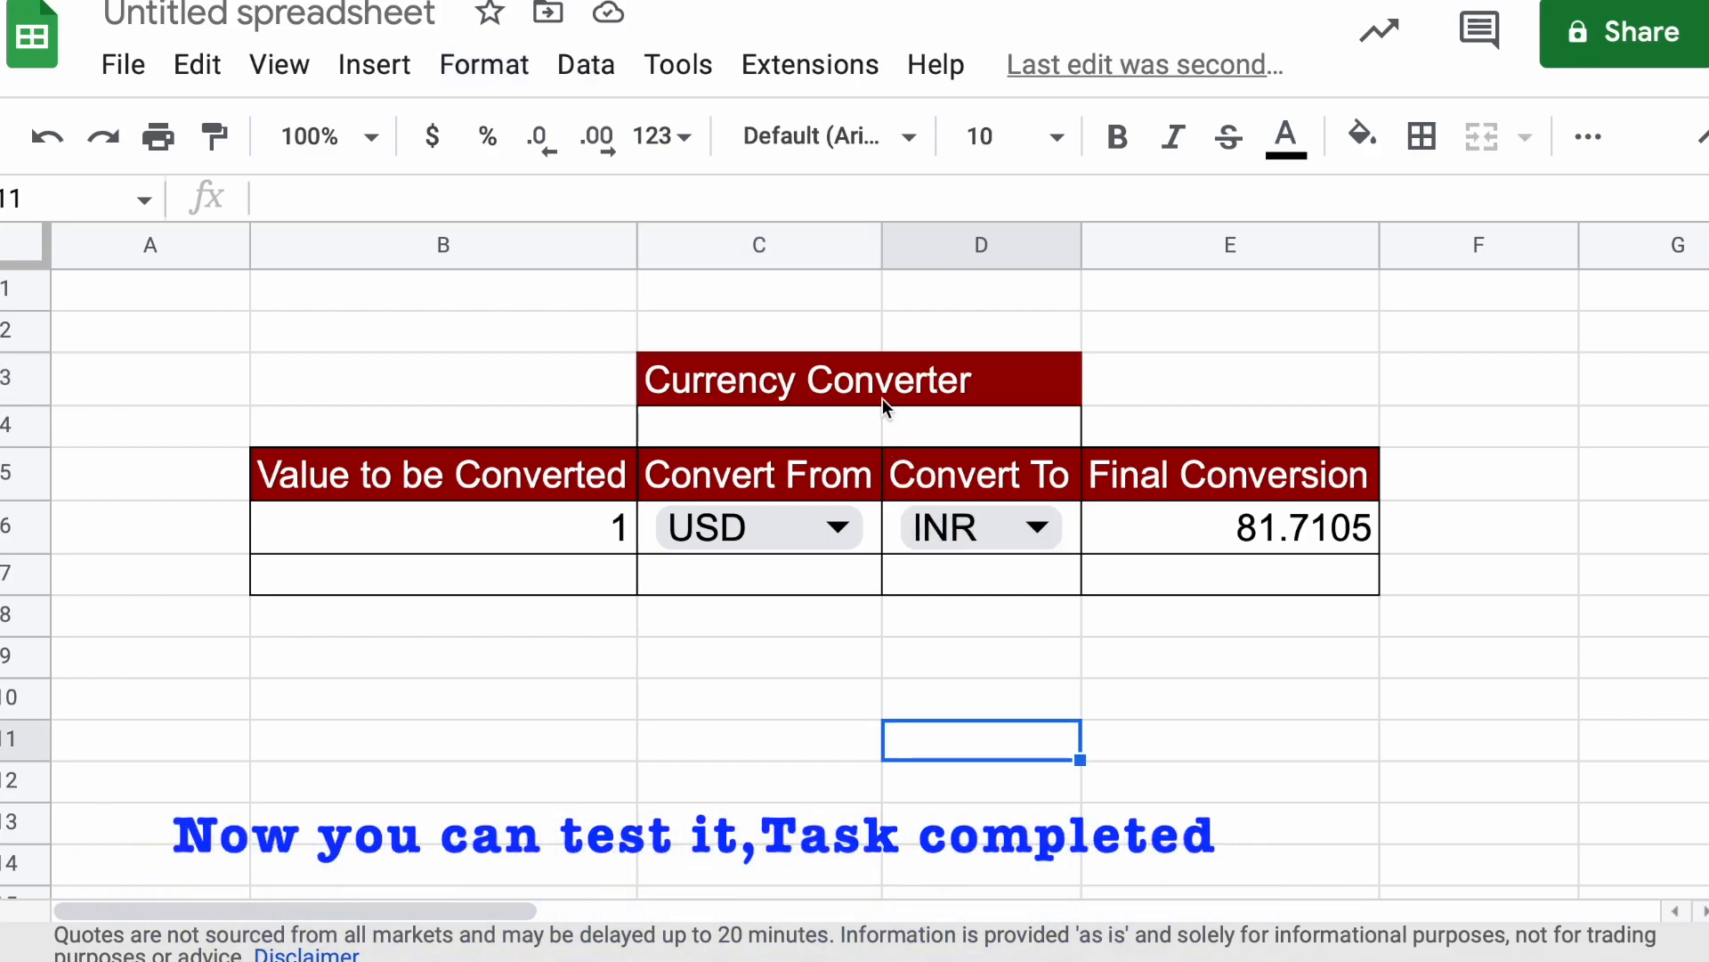
pyautogui.click(668, 607)
# Test the converter by entering 100 as the value to be converted in B6
pyautogui.click(519, 536)
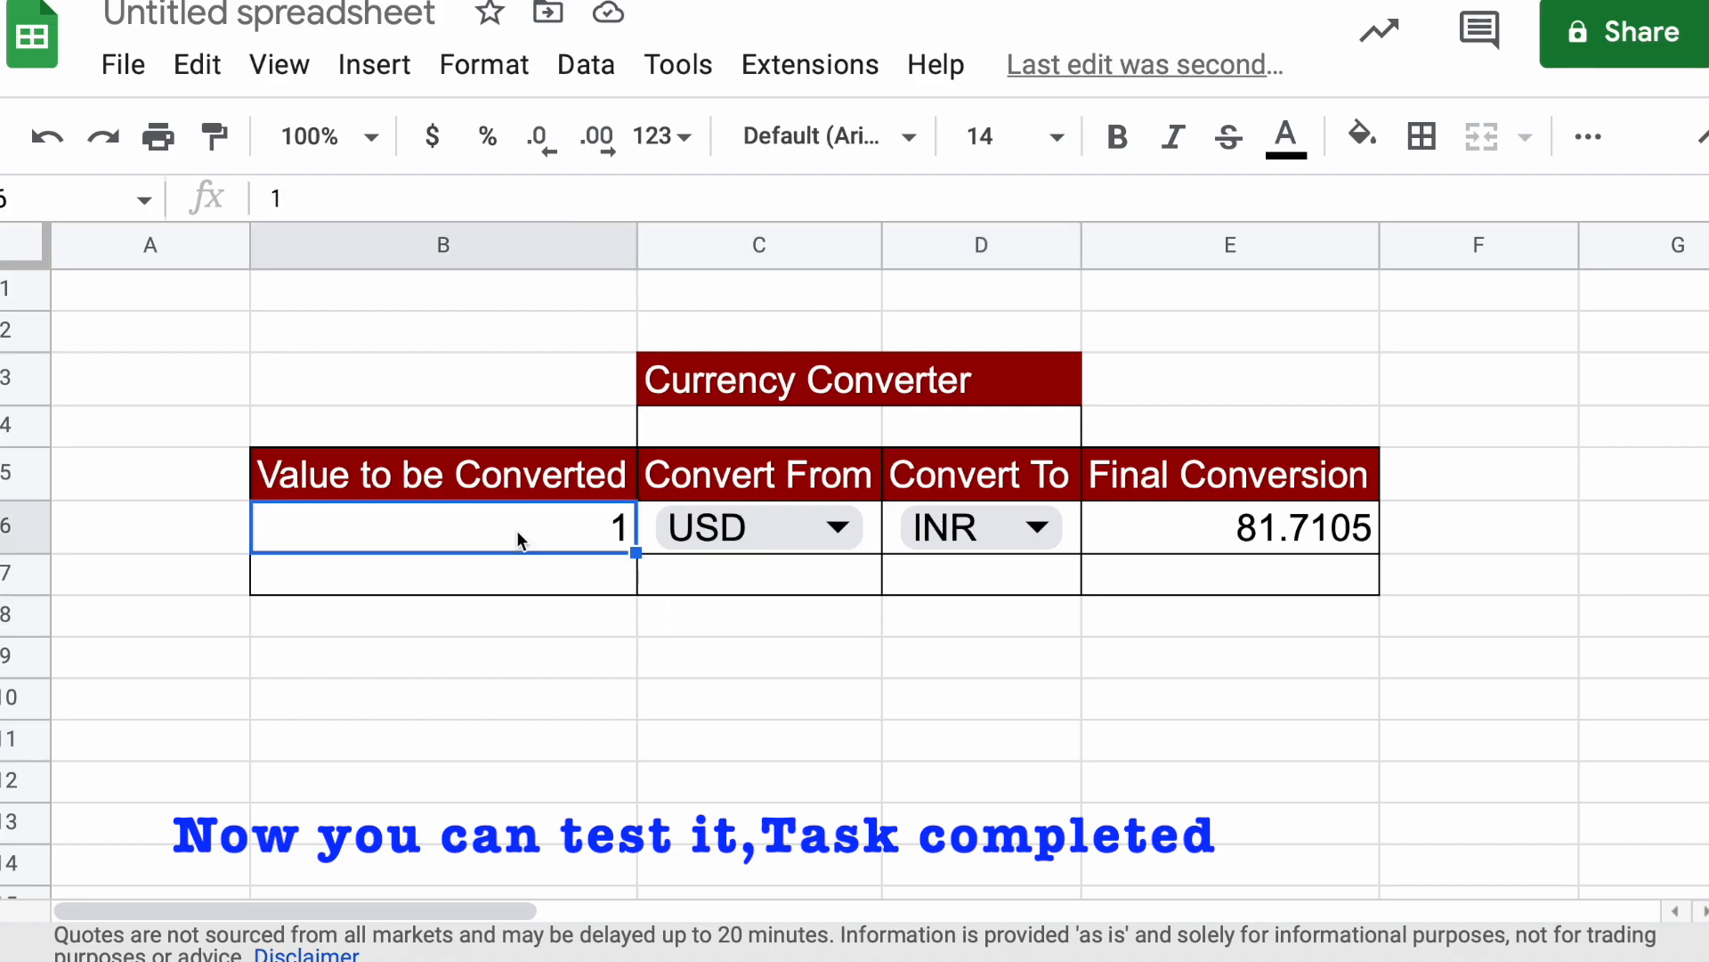
pyautogui.click(521, 658)
pyautogui.click(561, 537)
pyautogui.write('100')
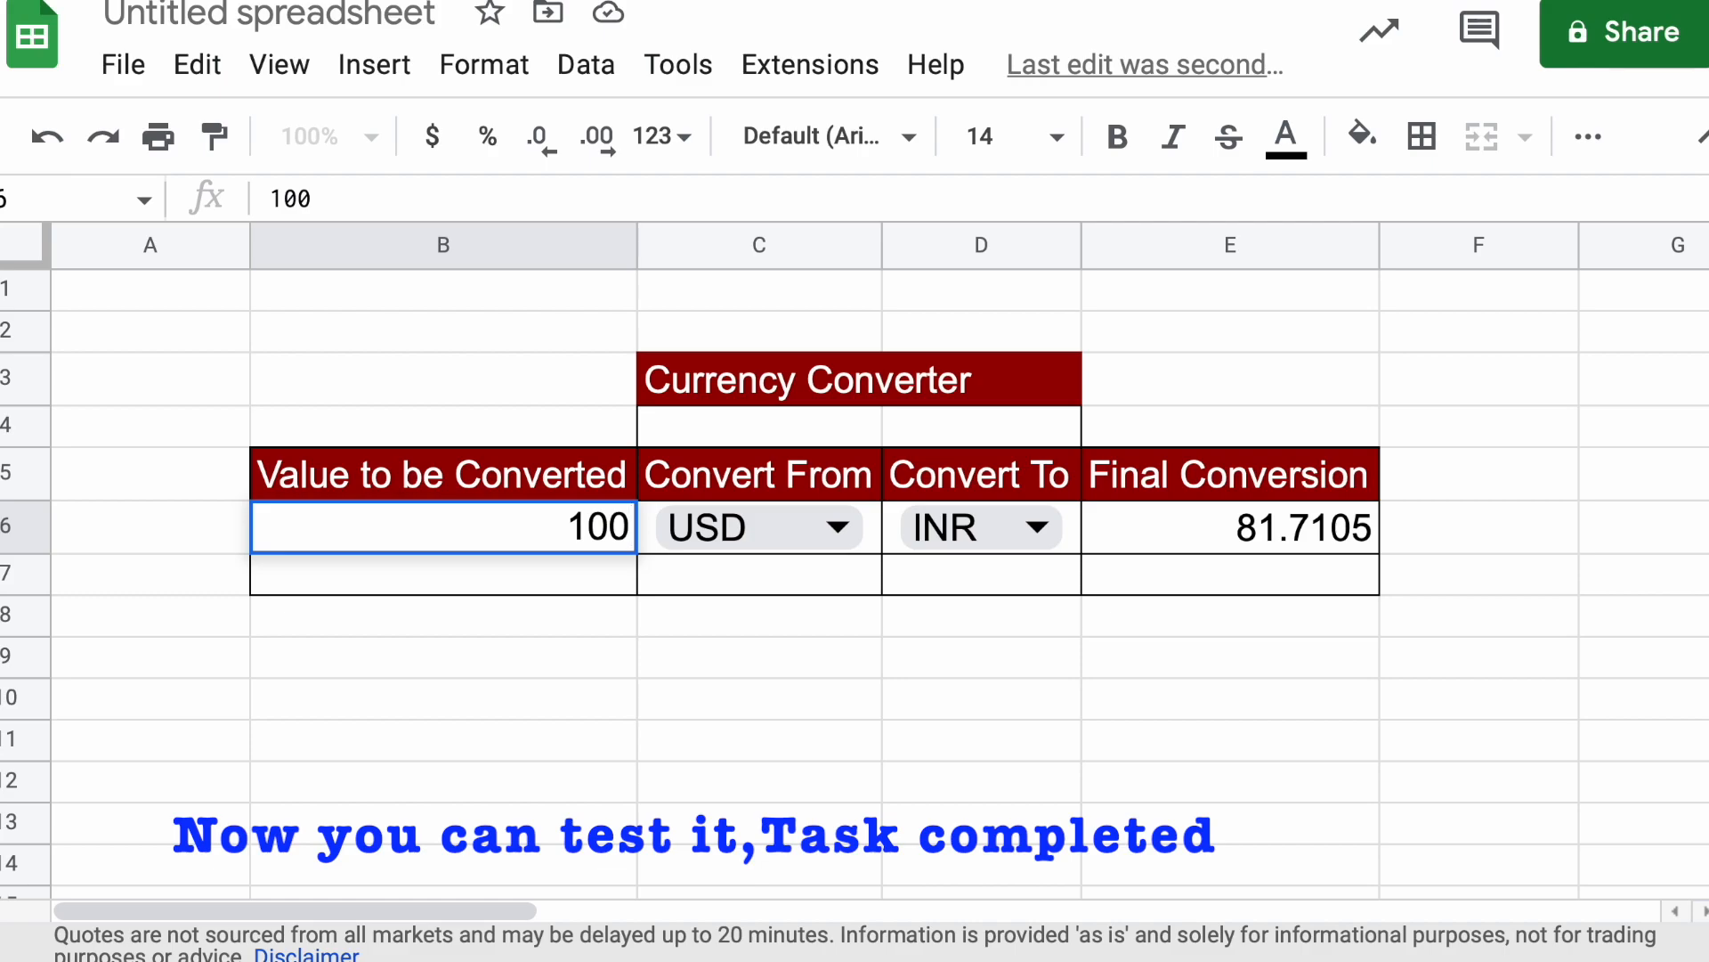
pyautogui.press('Return')
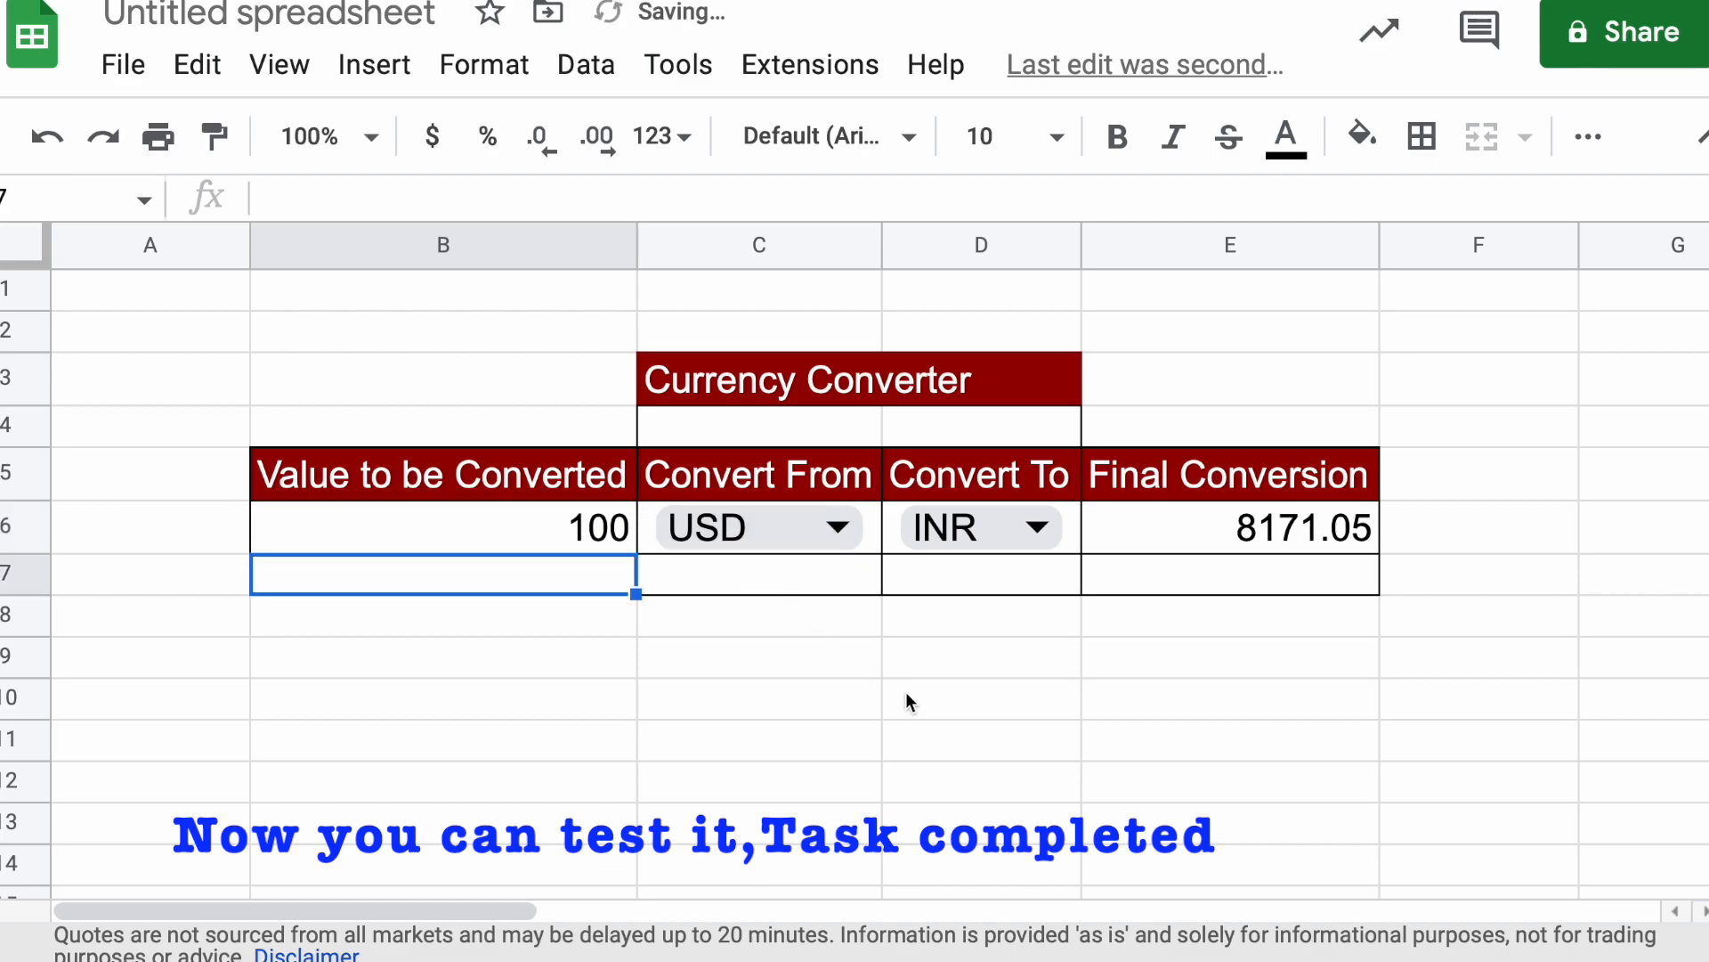
pyautogui.click(926, 667)
pyautogui.moveTo(521, 550); pyautogui.dragTo(1135, 554)
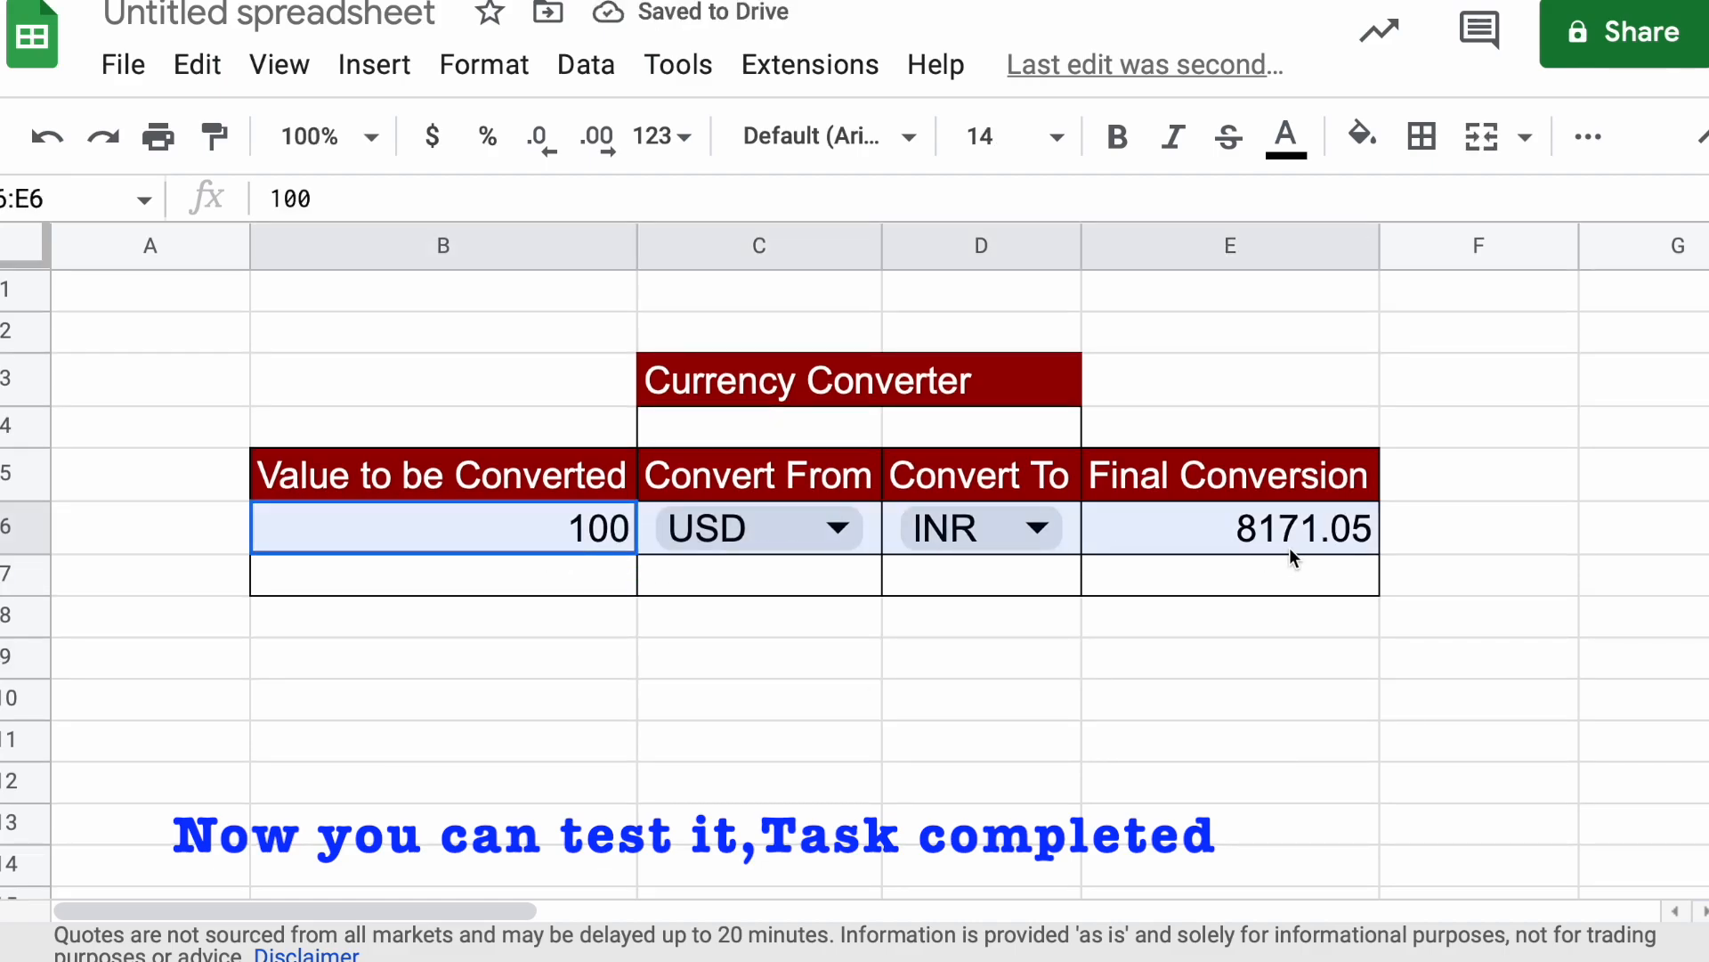
# Choose CAD as the Convert To currency in D6
pyautogui.click(1197, 677)
pyautogui.click(995, 539)
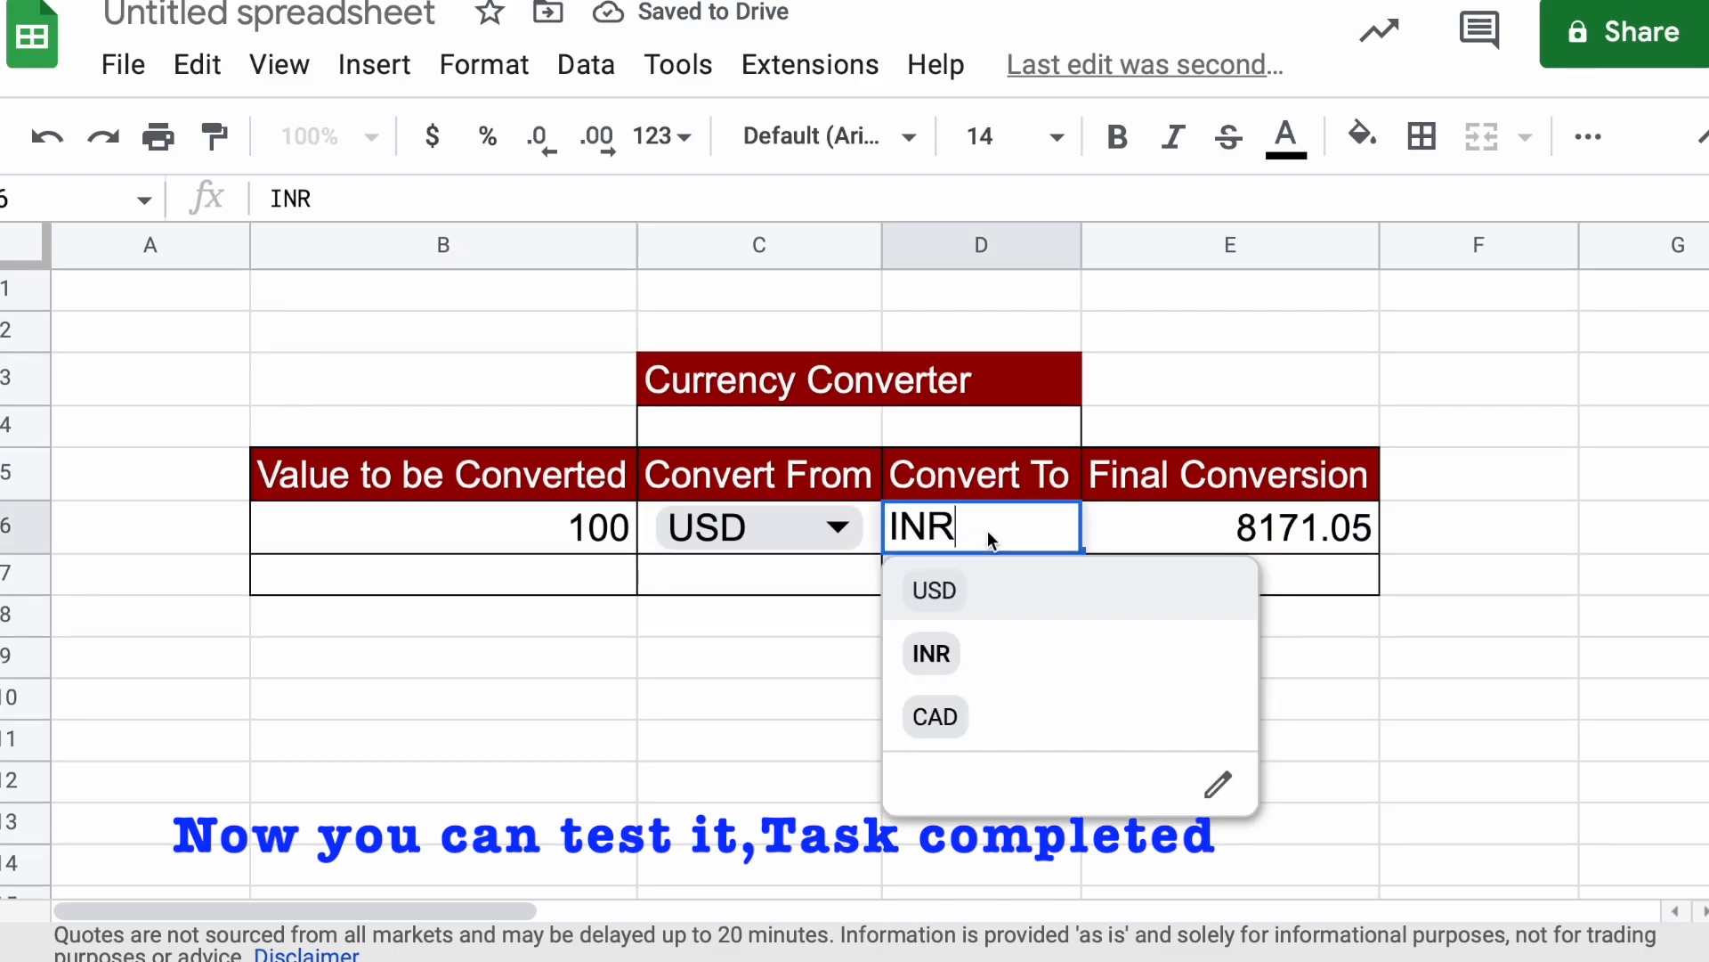
pyautogui.click(974, 716)
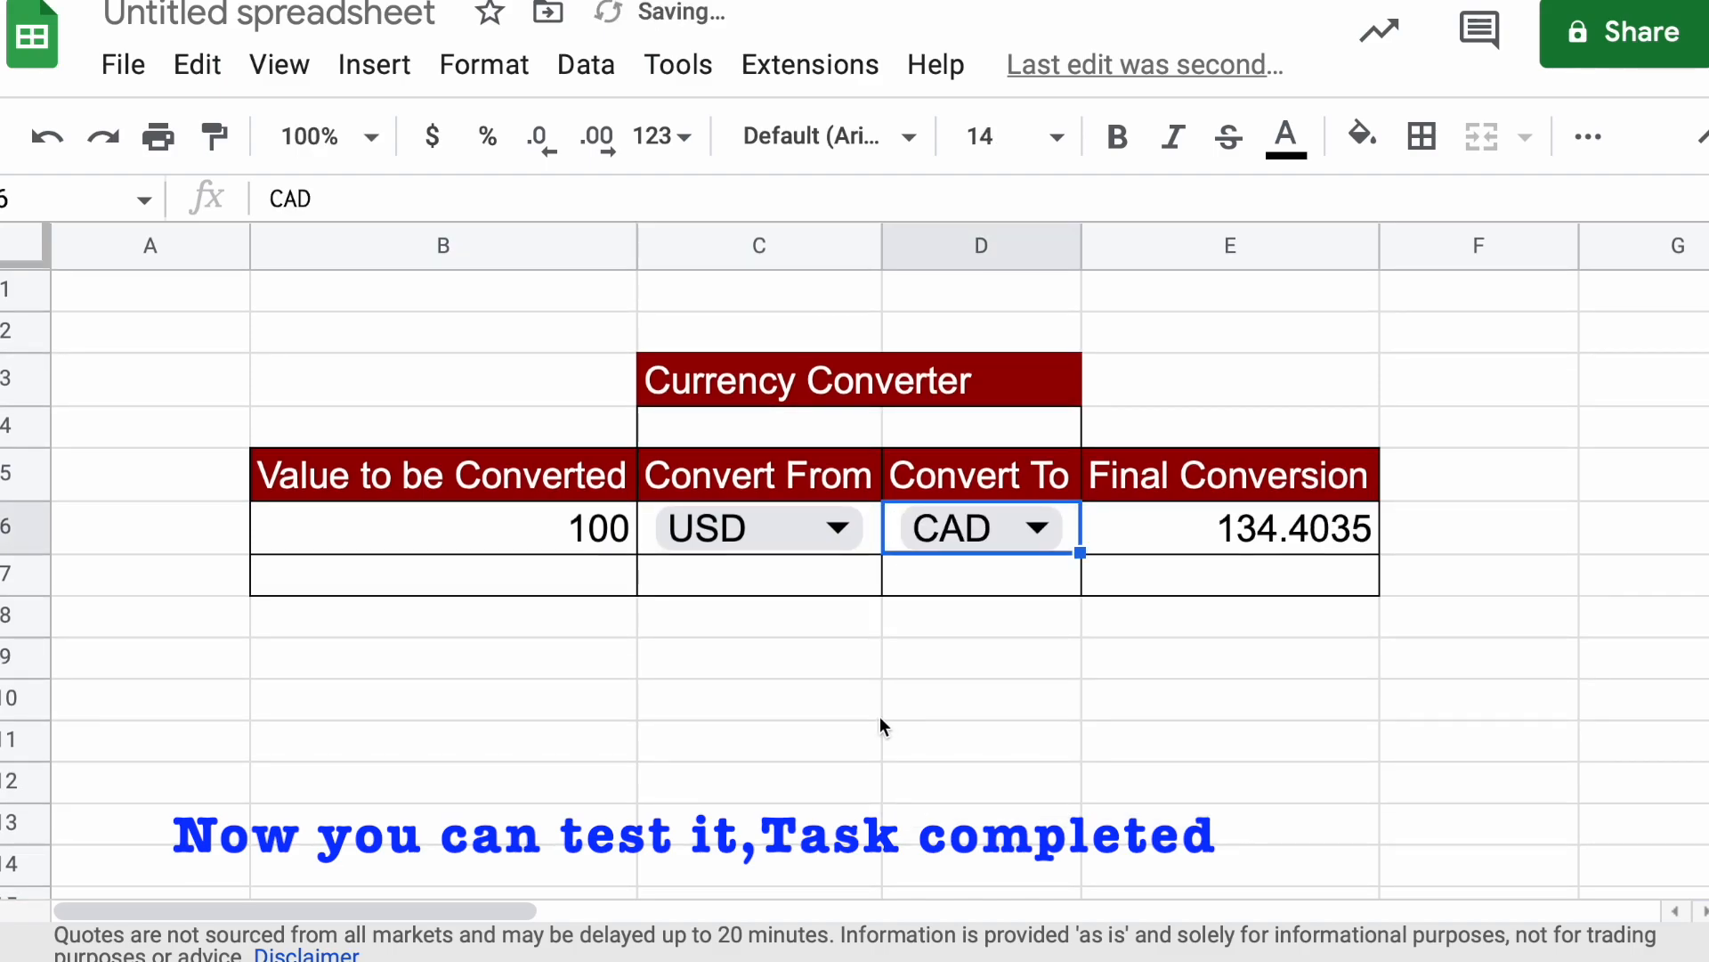
# Set the value to be converted in B6 to 43.7
pyautogui.click(594, 538)
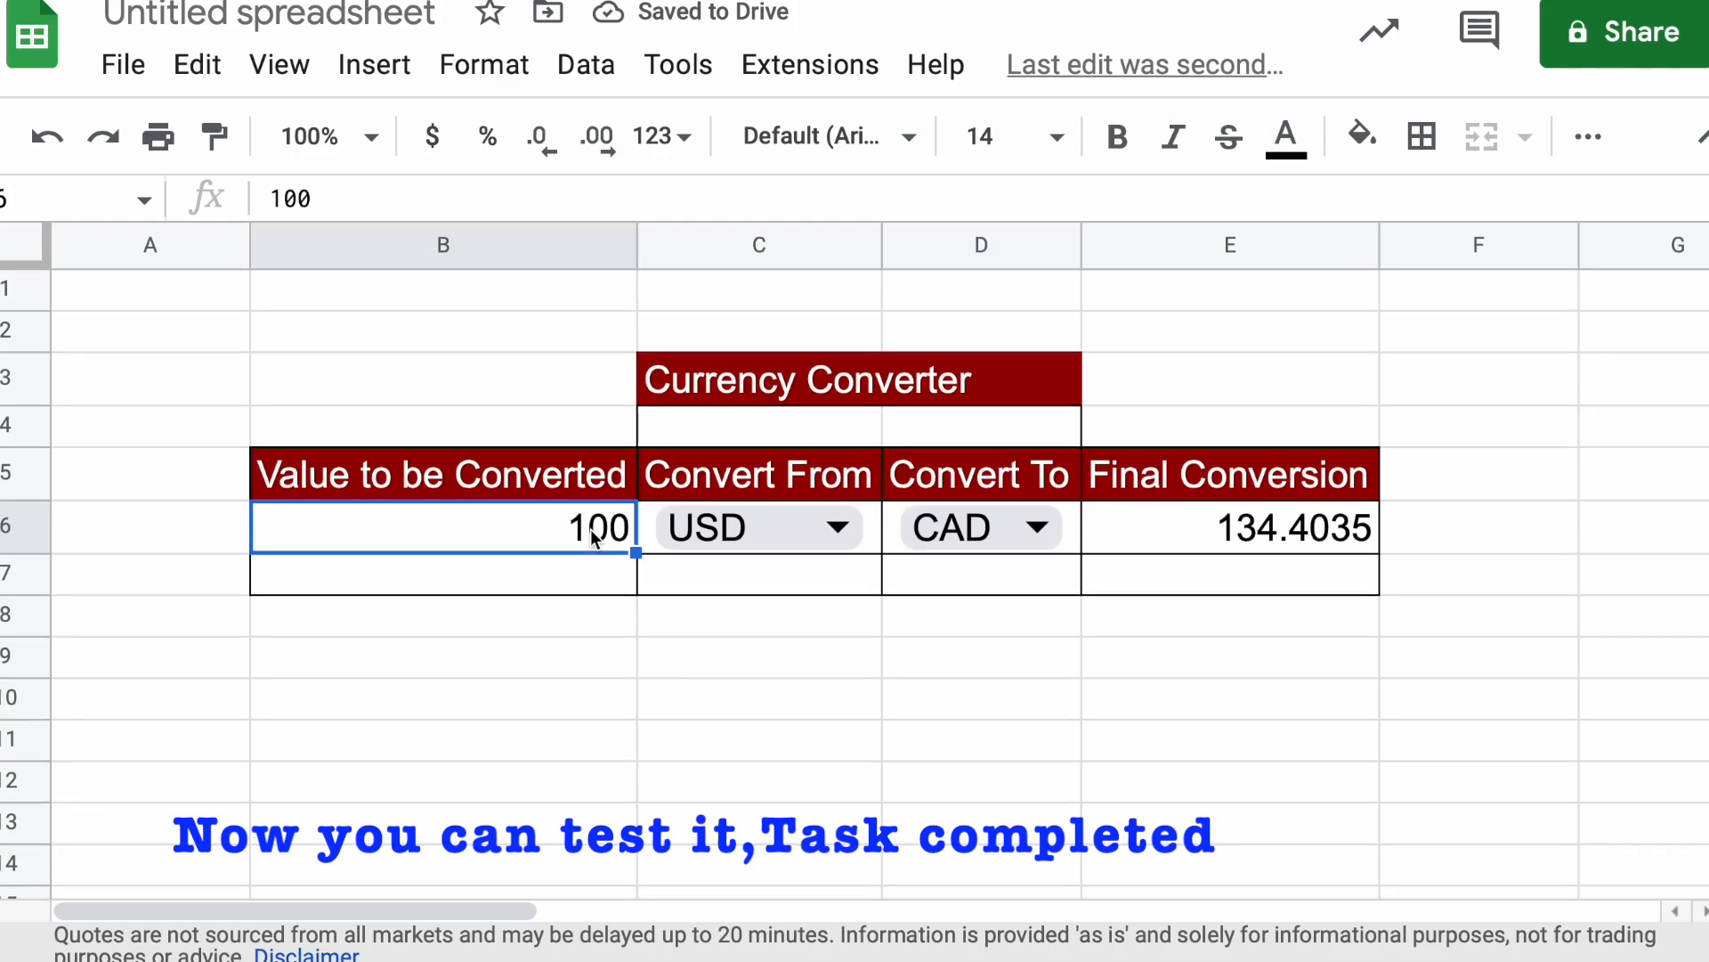
pyautogui.write('43')
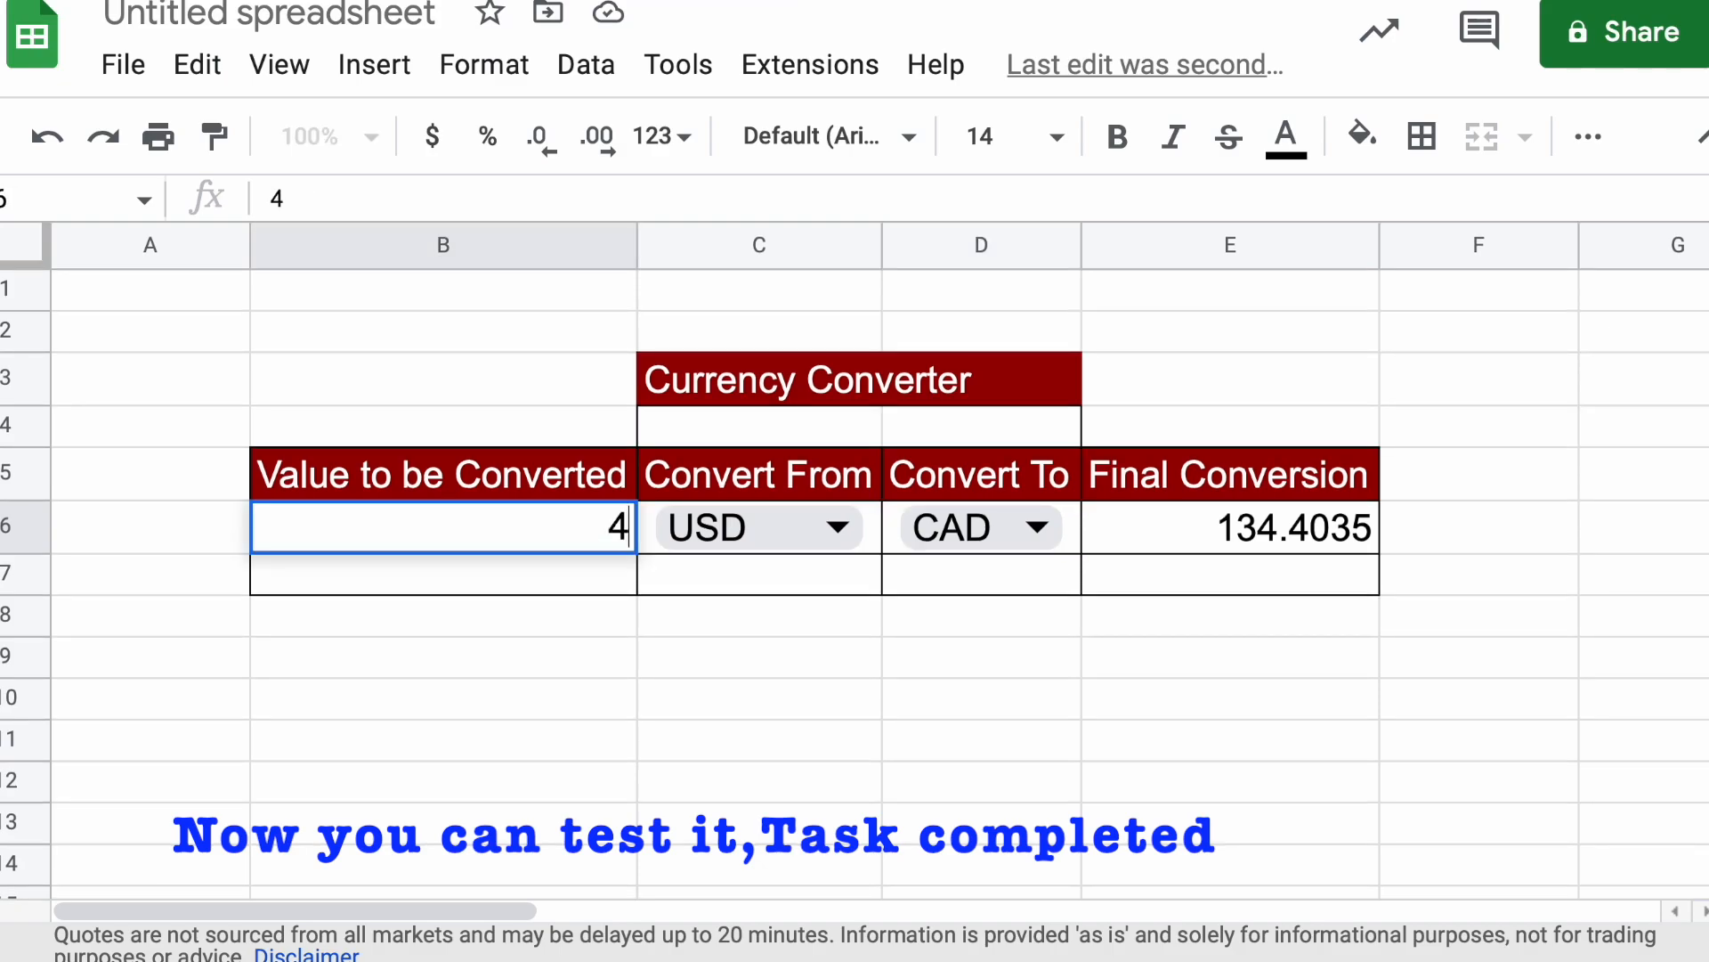
pyautogui.write('.7')
pyautogui.click(766, 697)
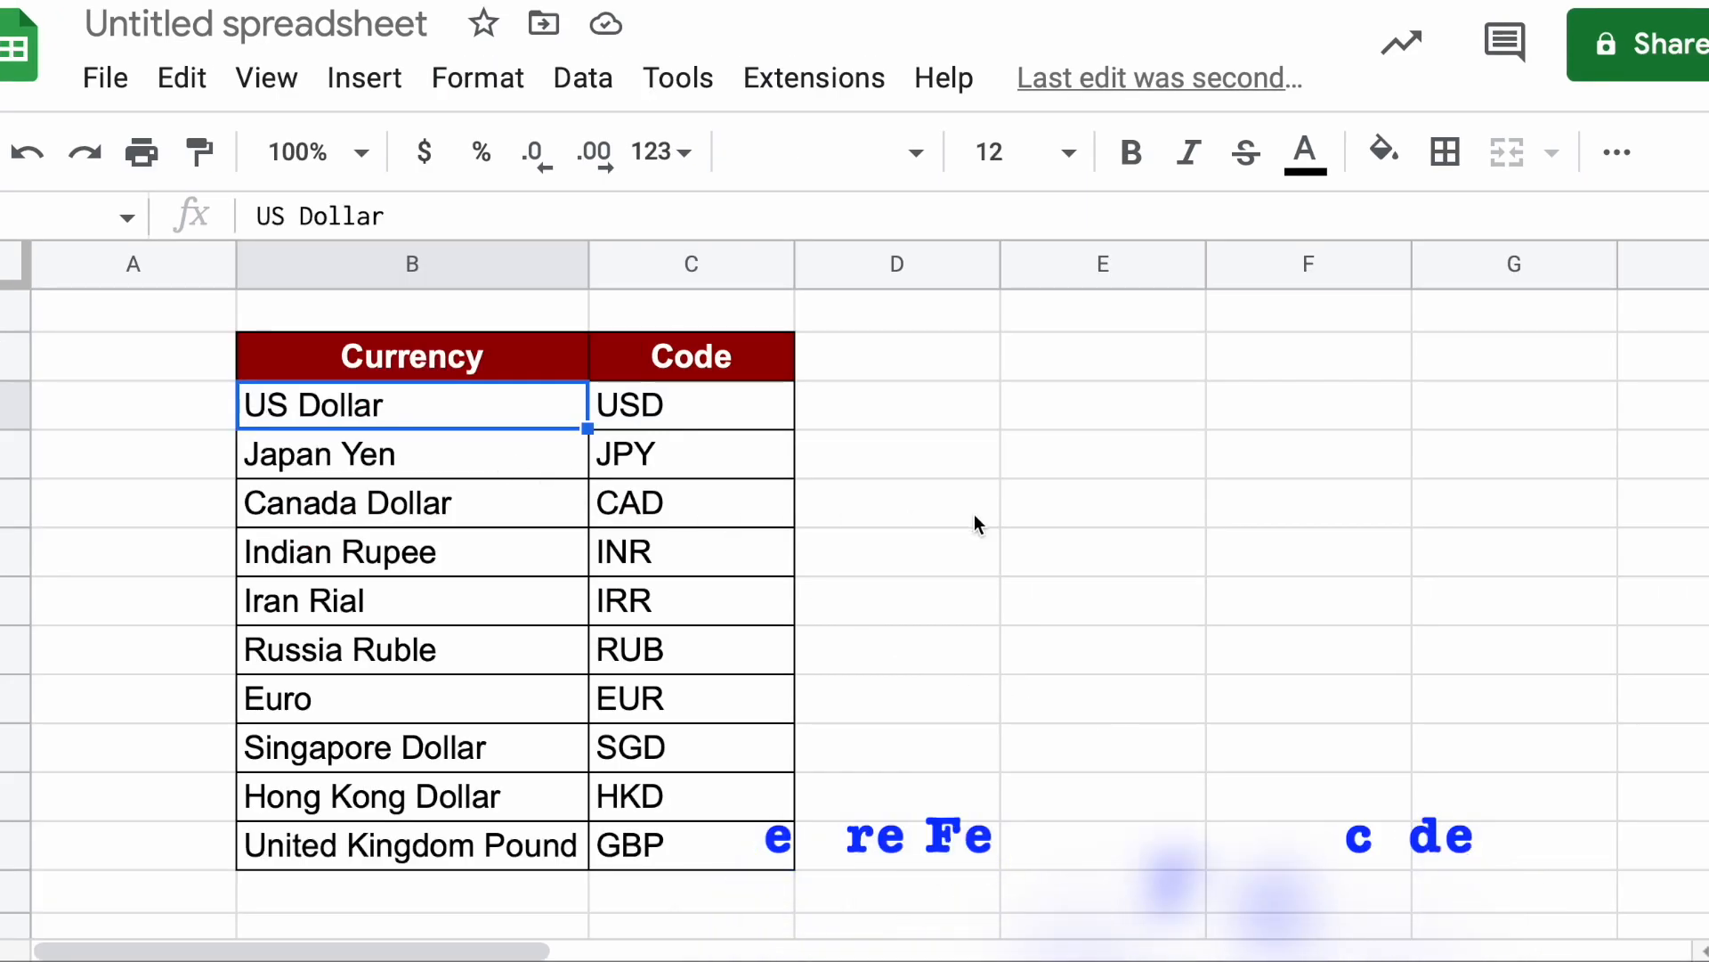
# Examine the reference table of currency names and their matching currency codes
pyautogui.click(969, 512)
pyautogui.moveTo(232, 329); pyautogui.dragTo(766, 844)
pyautogui.click(935, 620)
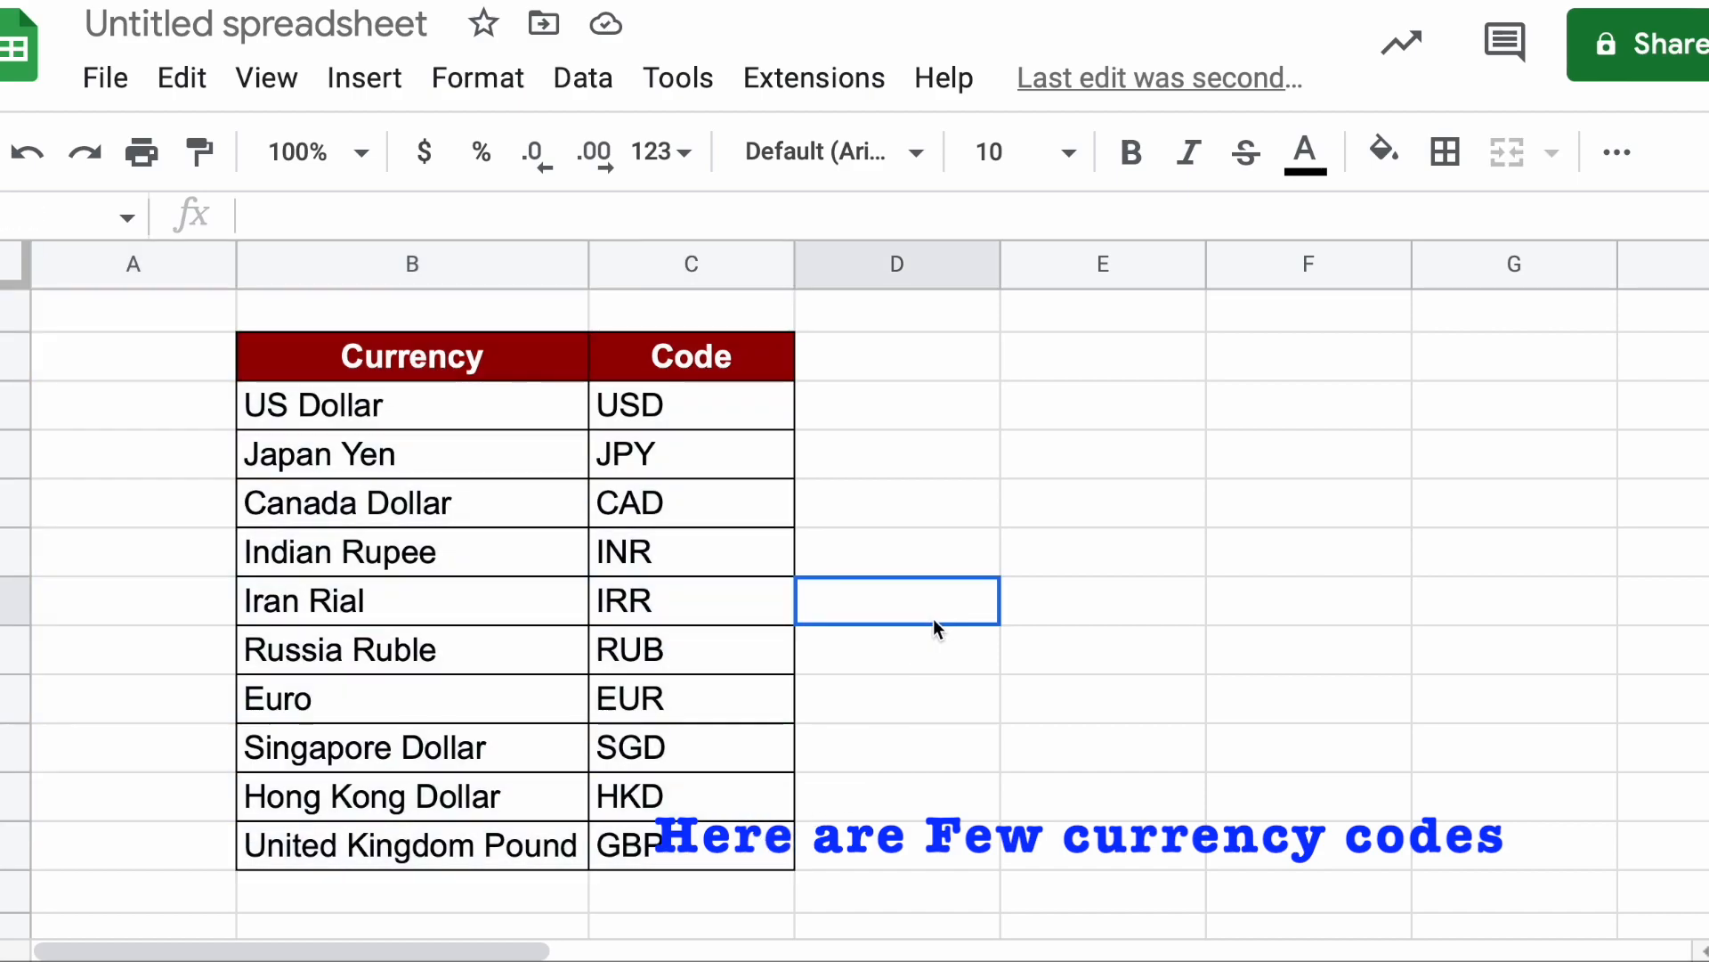
pyautogui.click(436, 416)
pyautogui.click(664, 404)
pyautogui.click(475, 475)
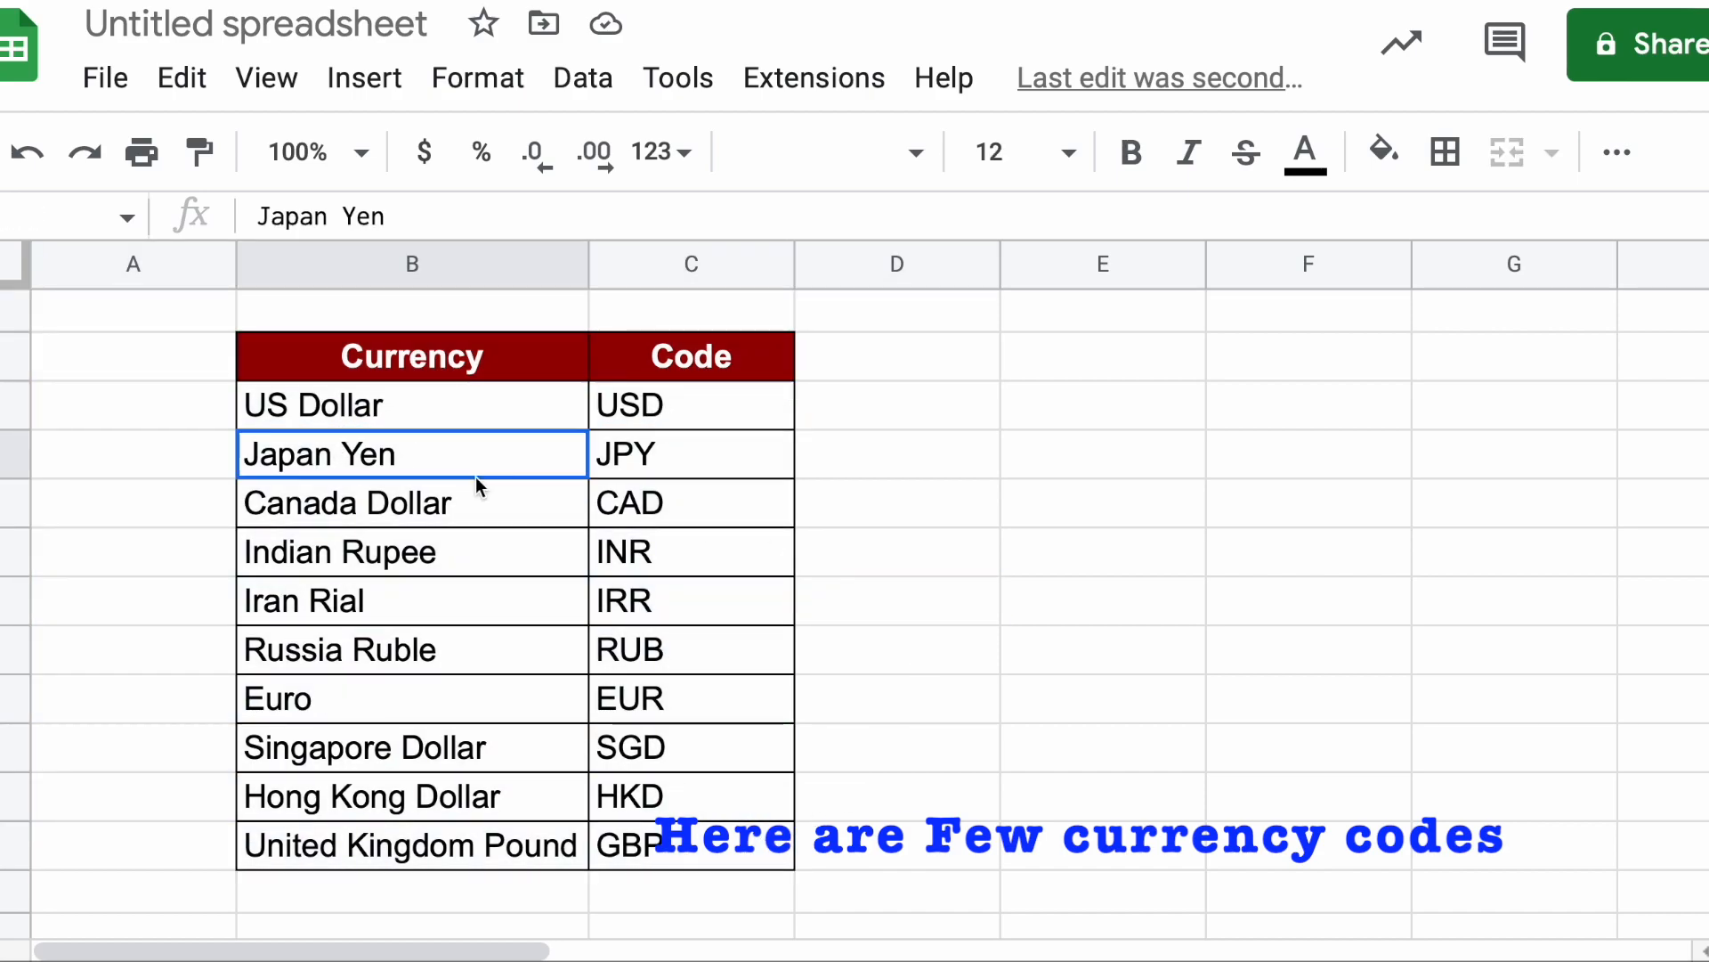
pyautogui.click(688, 466)
pyautogui.click(448, 521)
pyautogui.click(611, 516)
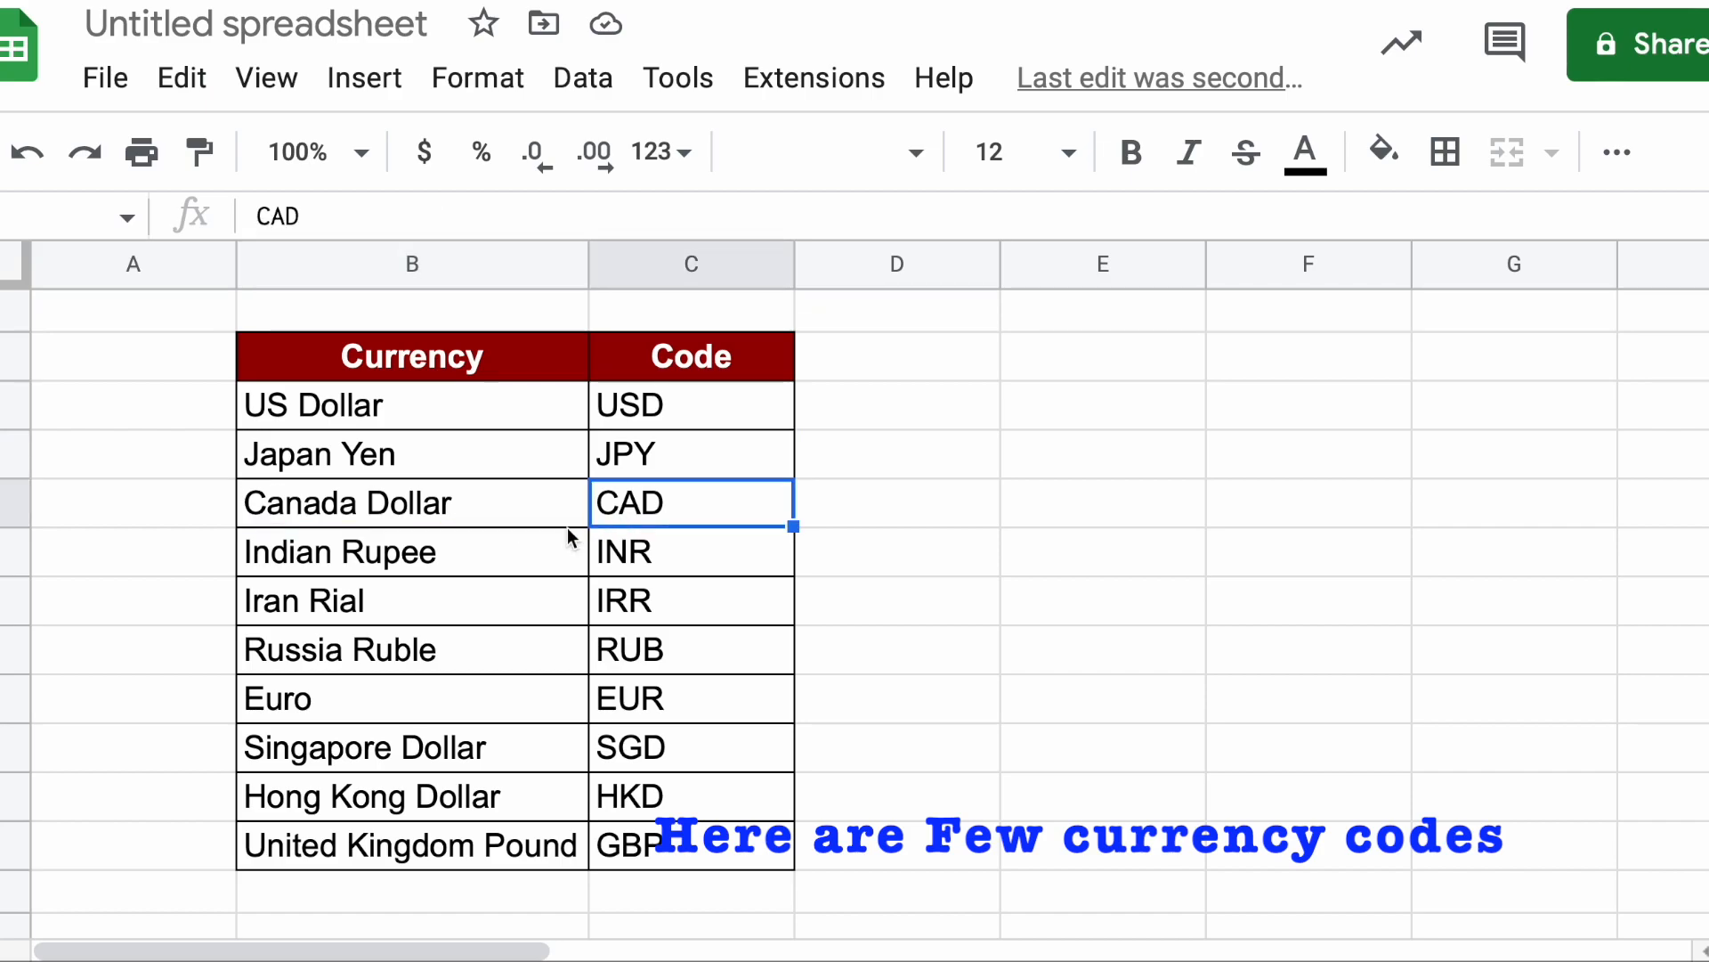
pyautogui.click(452, 552)
pyautogui.click(604, 554)
pyautogui.click(460, 613)
pyautogui.click(625, 614)
pyautogui.click(489, 664)
pyautogui.click(611, 654)
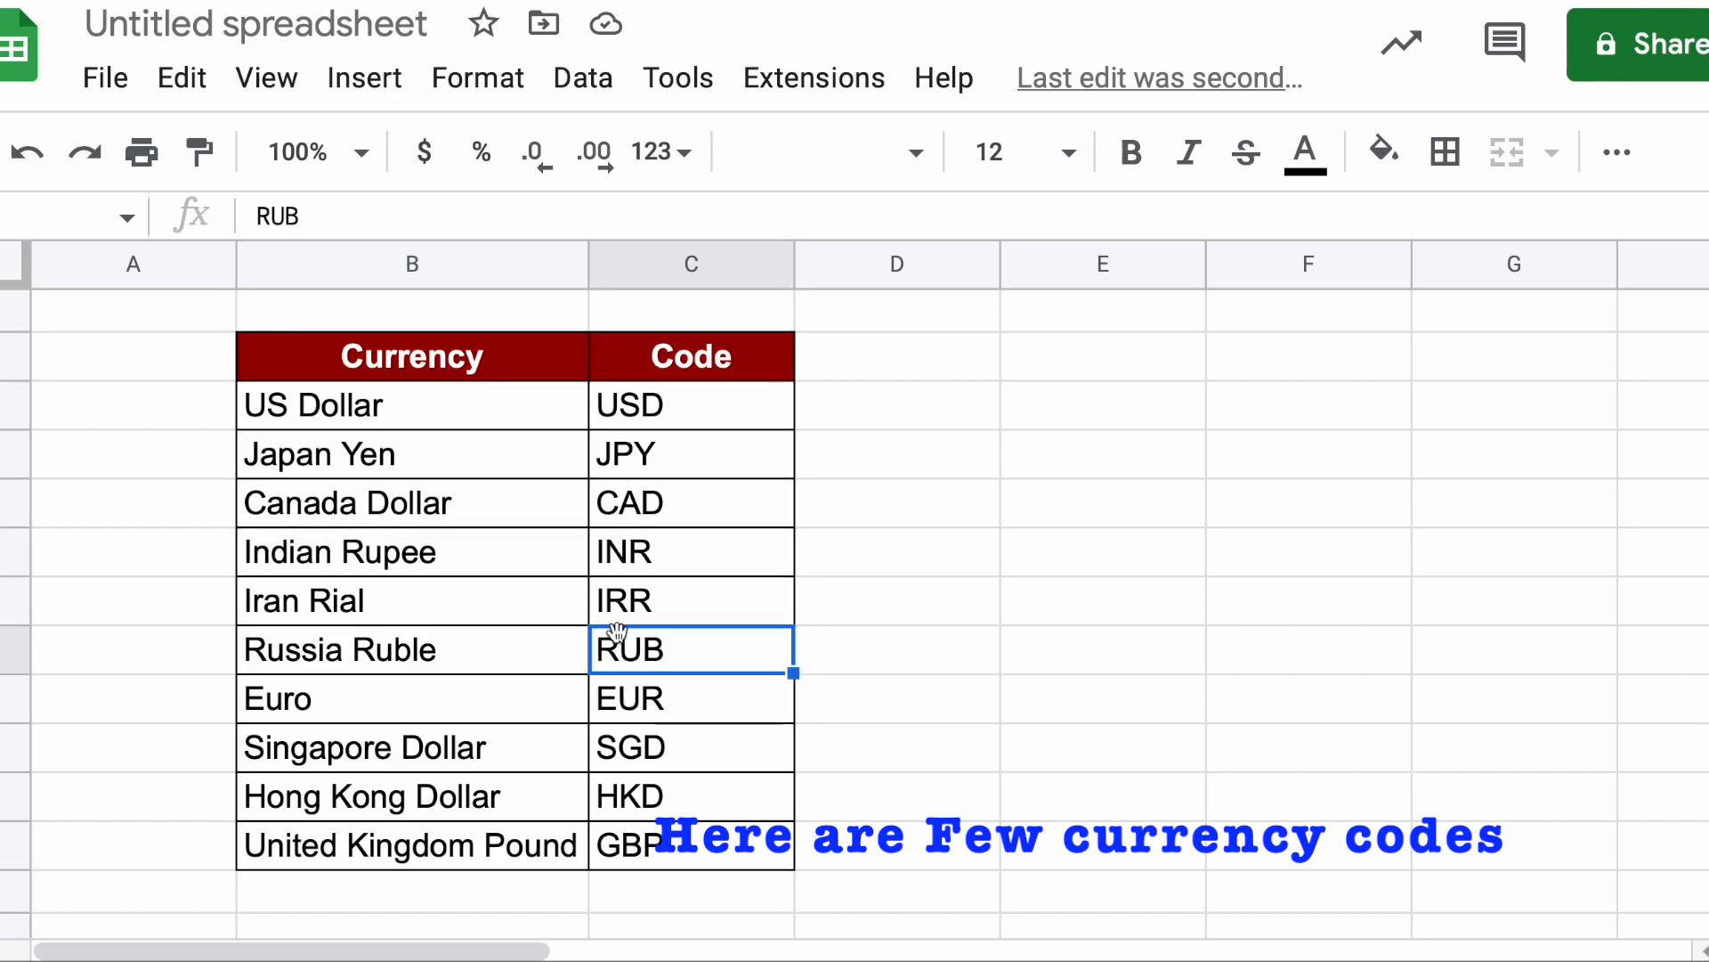
pyautogui.moveTo(302, 417); pyautogui.dragTo(790, 840)
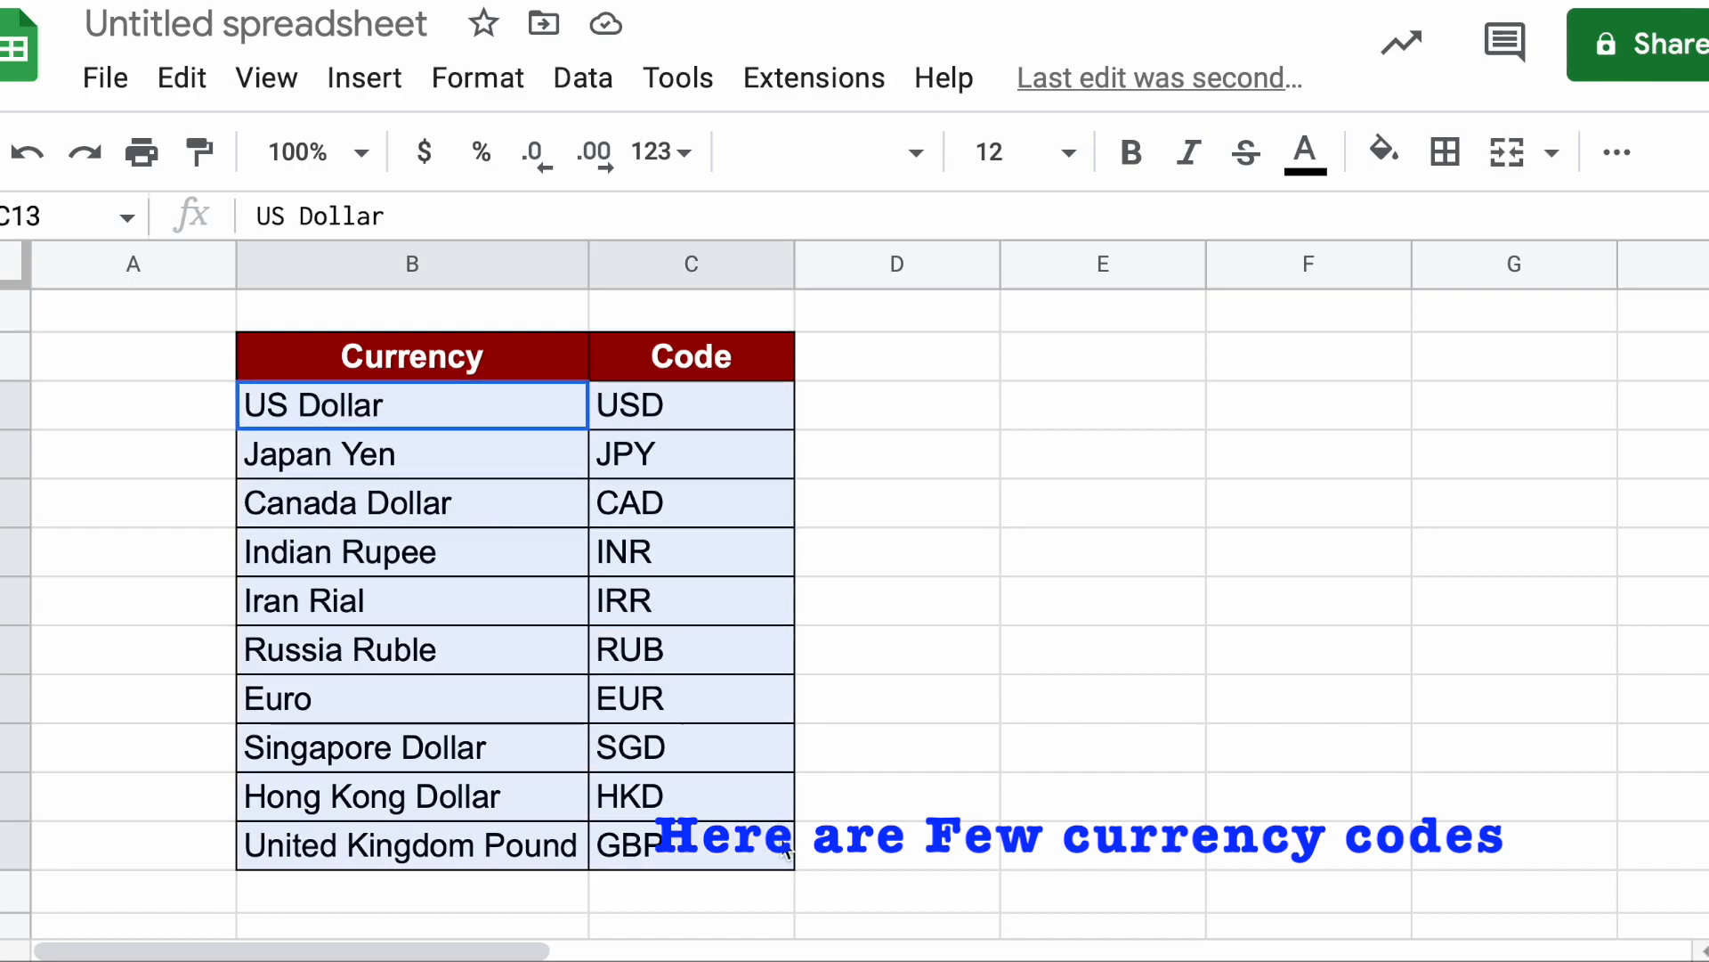
pyautogui.click(991, 628)
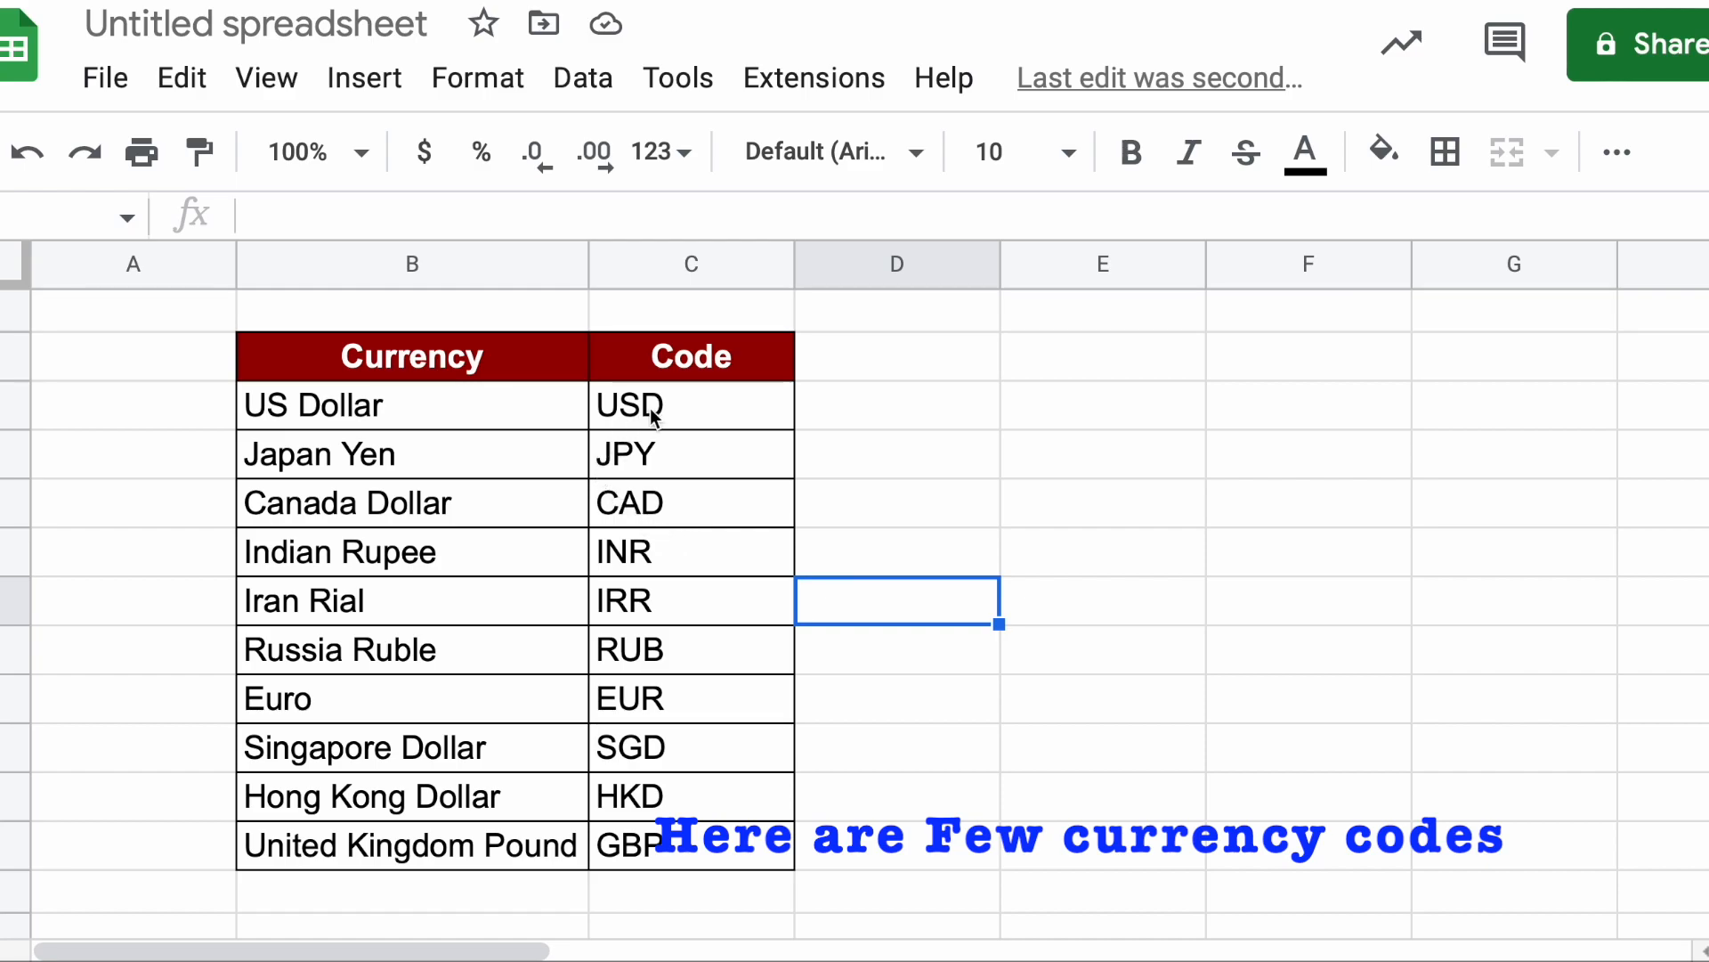
pyautogui.moveTo(655, 410); pyautogui.dragTo(686, 844)
pyautogui.click(859, 501)
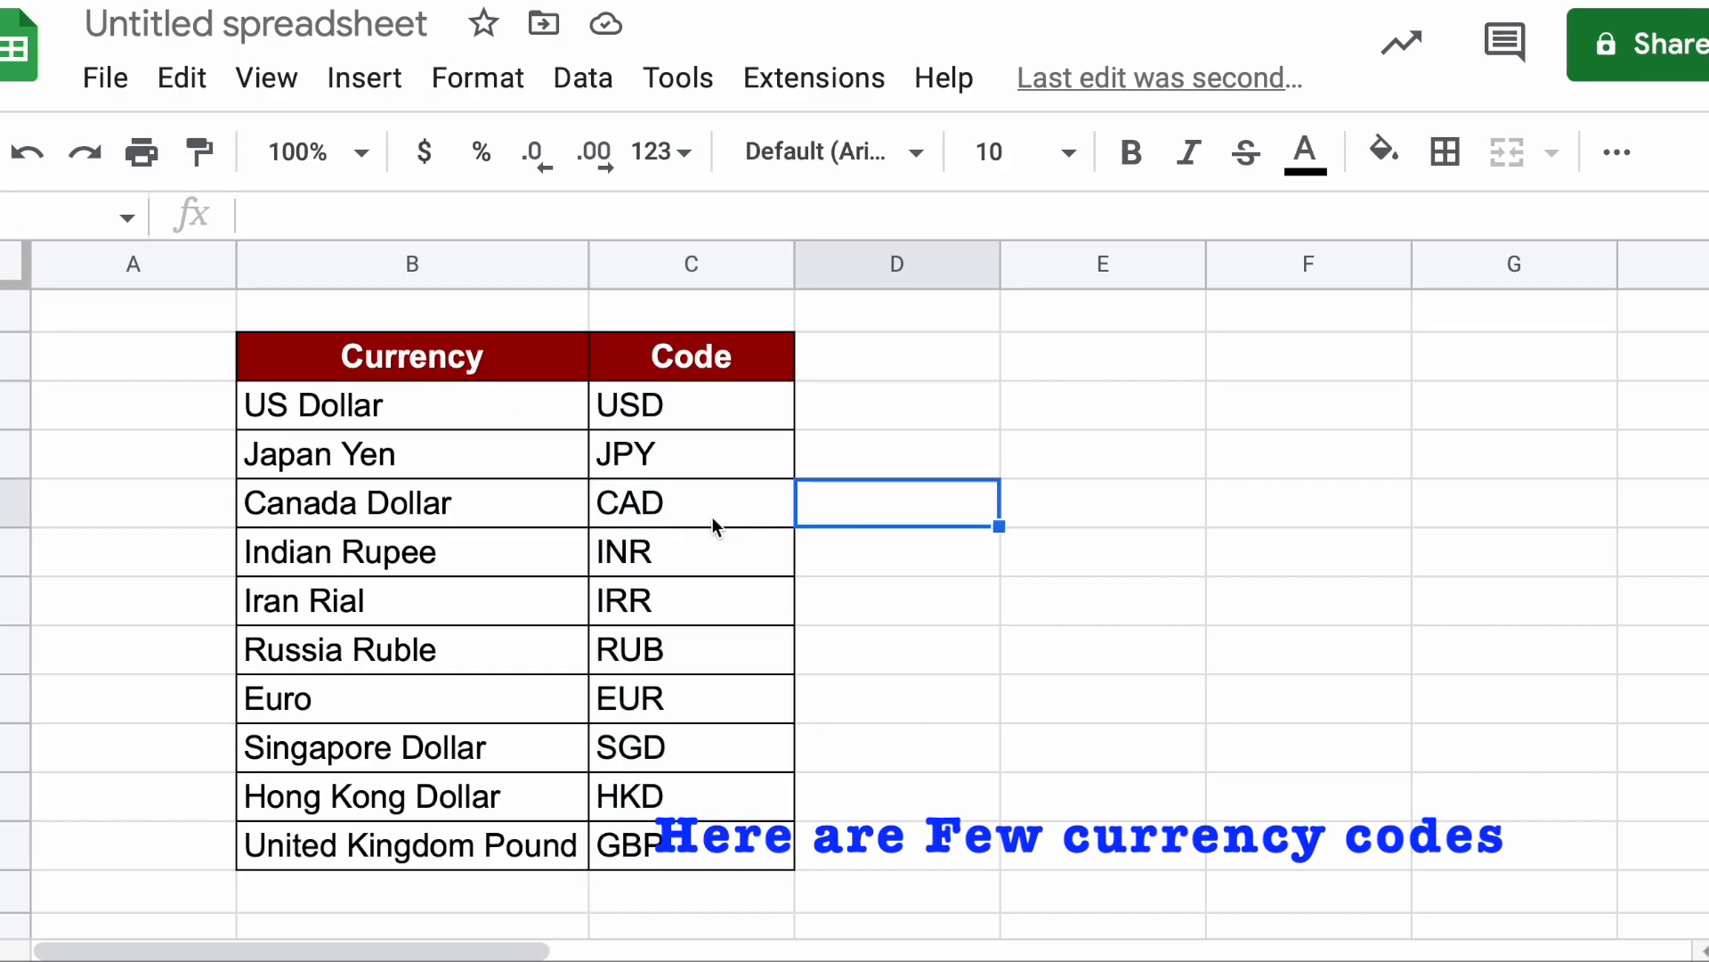